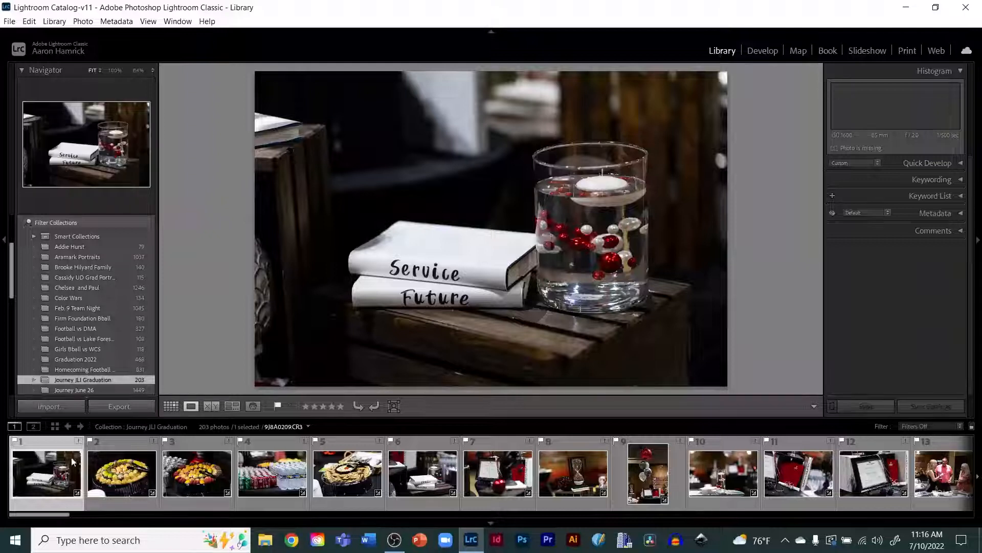
Step: Import the photos from the RAW folder in The Journey Photos > 2022 > 24 July 10, 2022 on TOSHIBA EXT (F:) into the catalog
{"action": "left_click", "coordinate": [50, 407]}
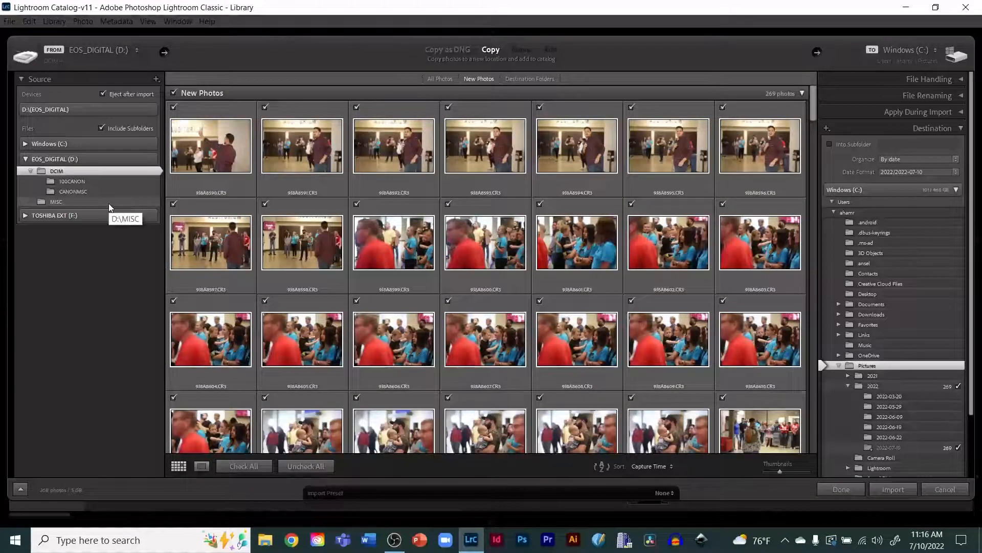
{"action": "left_click", "coordinate": [26, 159]}
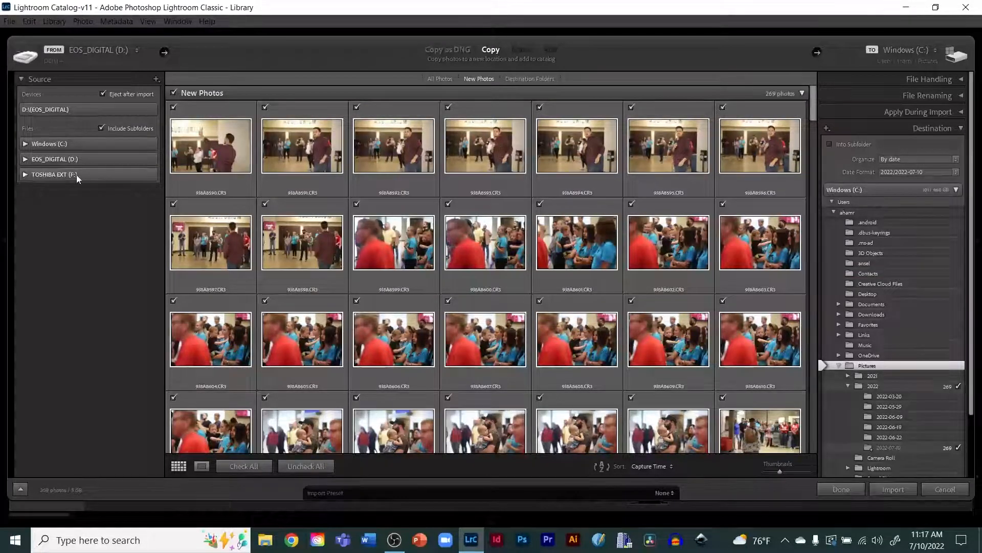
{"action": "left_click", "coordinate": [25, 175]}
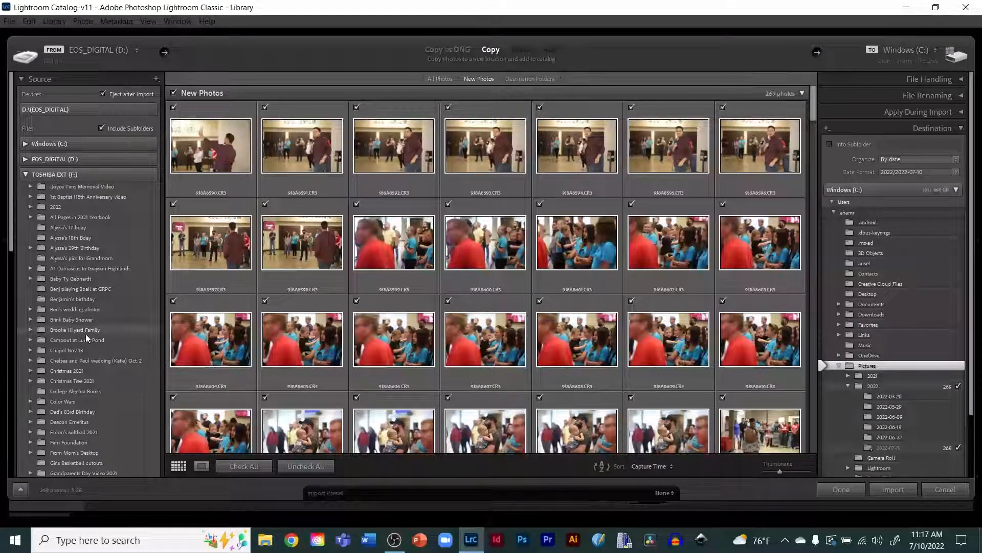
{"action": "scroll", "coordinate": [93, 348], "scroll_direction": "down", "scroll_amount": 7}
{"action": "scroll", "coordinate": [93, 346], "scroll_direction": "down", "scroll_amount": 3}
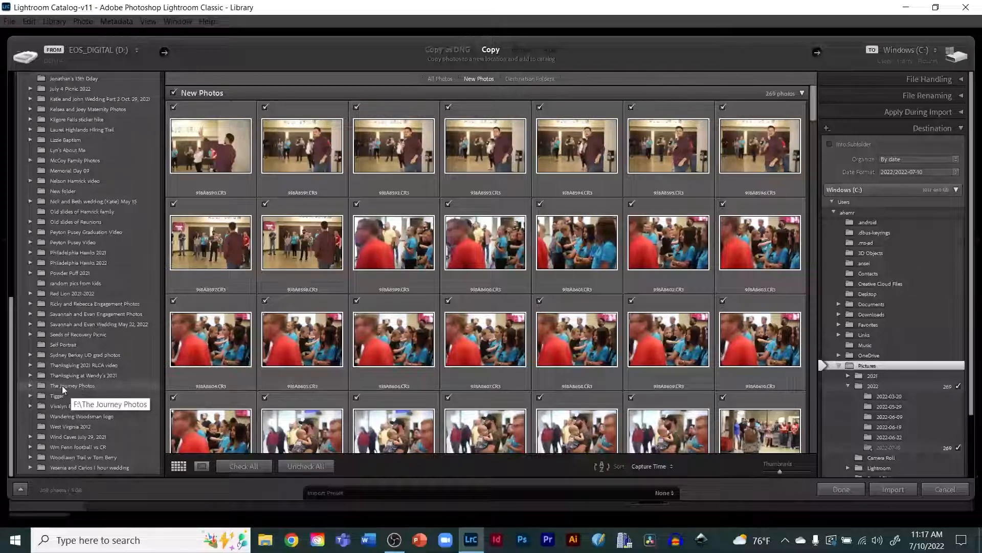
{"action": "left_click", "coordinate": [31, 385]}
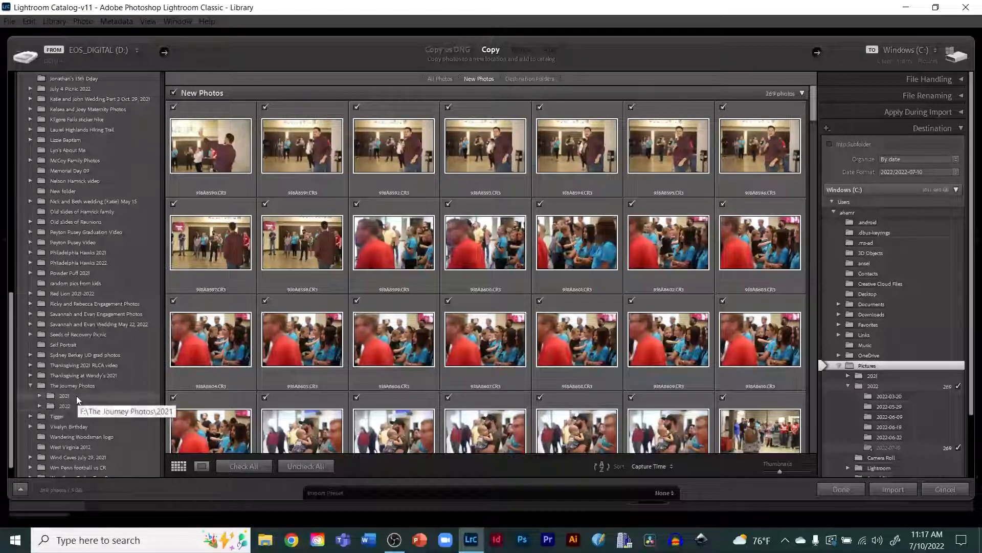
{"action": "left_click", "coordinate": [40, 405]}
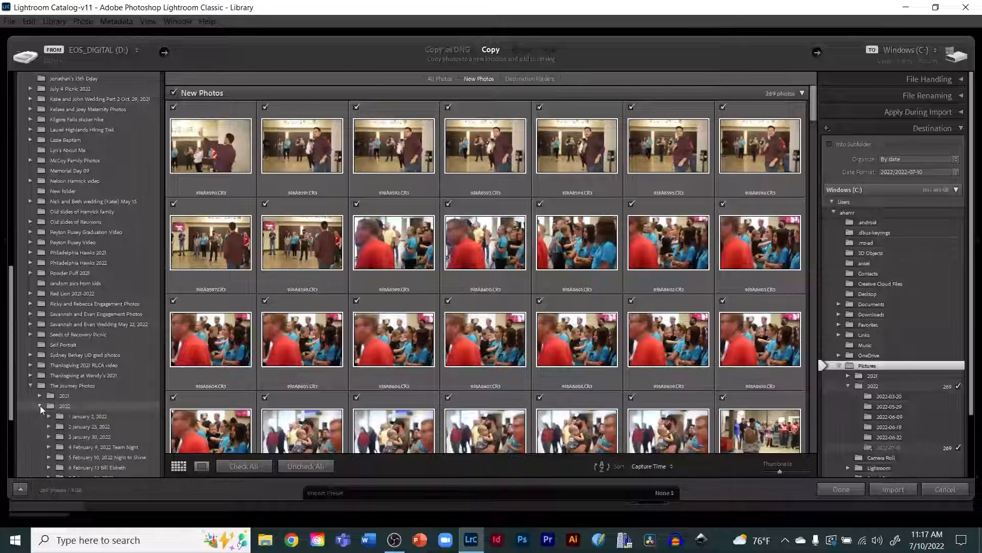
{"action": "scroll", "coordinate": [86, 419], "scroll_direction": "down", "scroll_amount": 5}
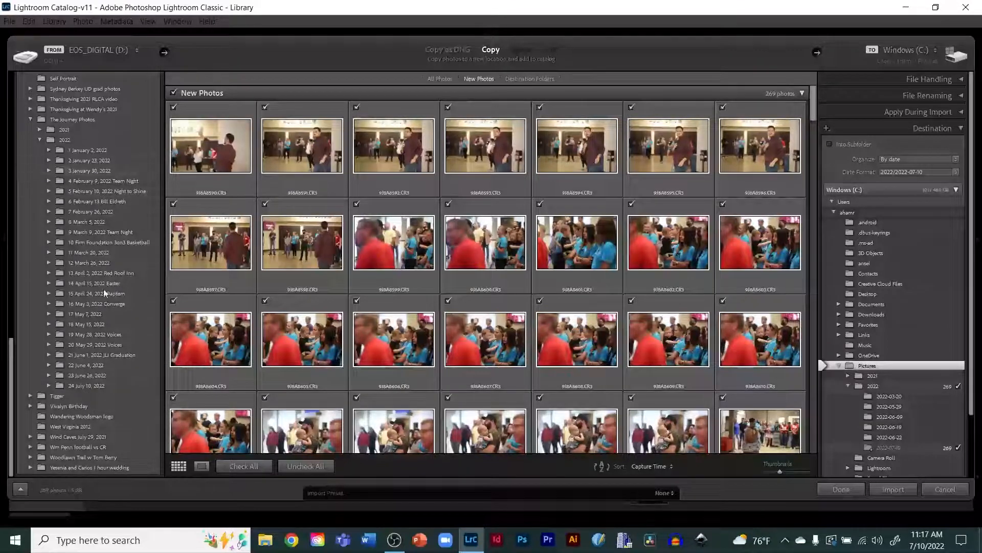
{"action": "left_click", "coordinate": [48, 385]}
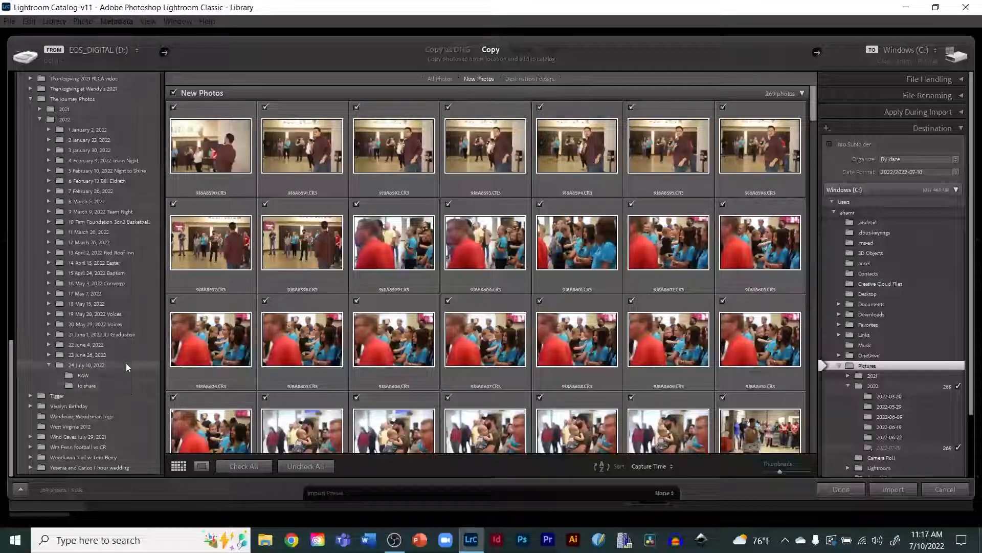
{"action": "left_click", "coordinate": [83, 377]}
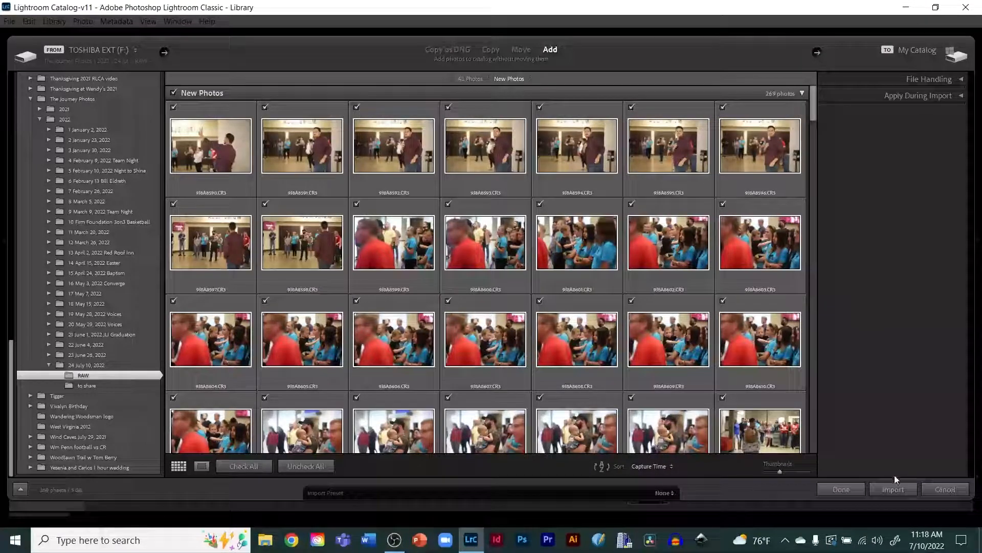
{"action": "left_click", "coordinate": [890, 488]}
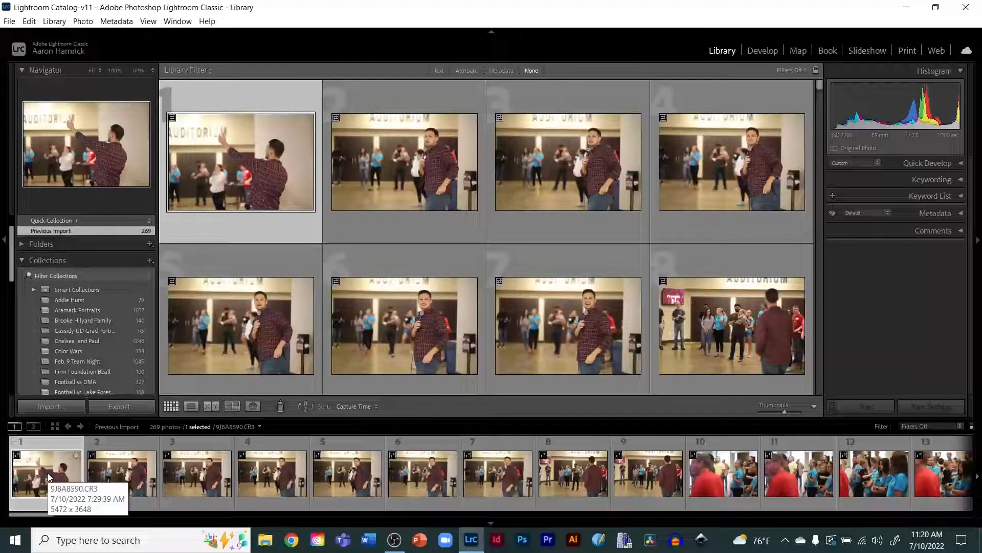
Step: Open the first imported photo in loupe view and browse the first few photos of the import
{"action": "double_click", "coordinate": [48, 473]}
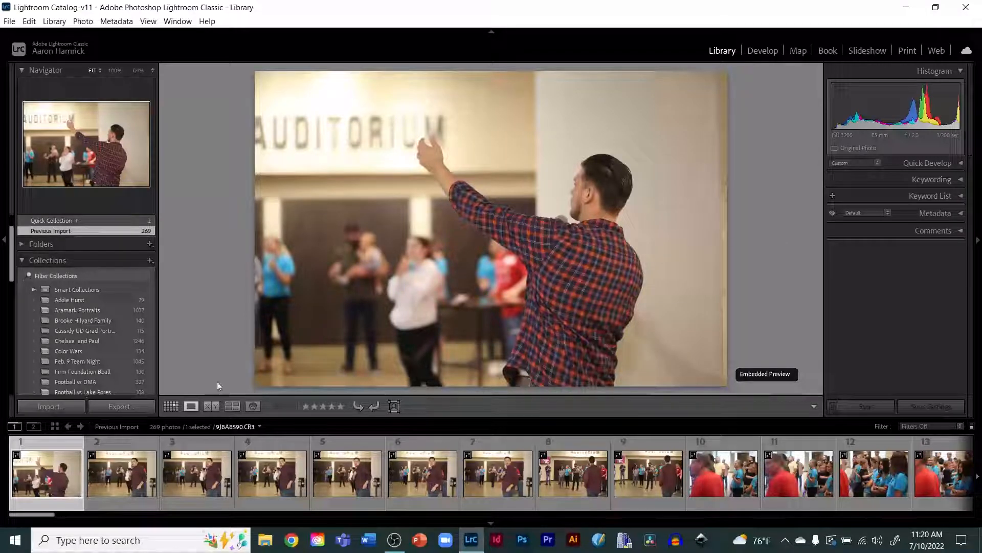
{"action": "left_click", "coordinate": [122, 470]}
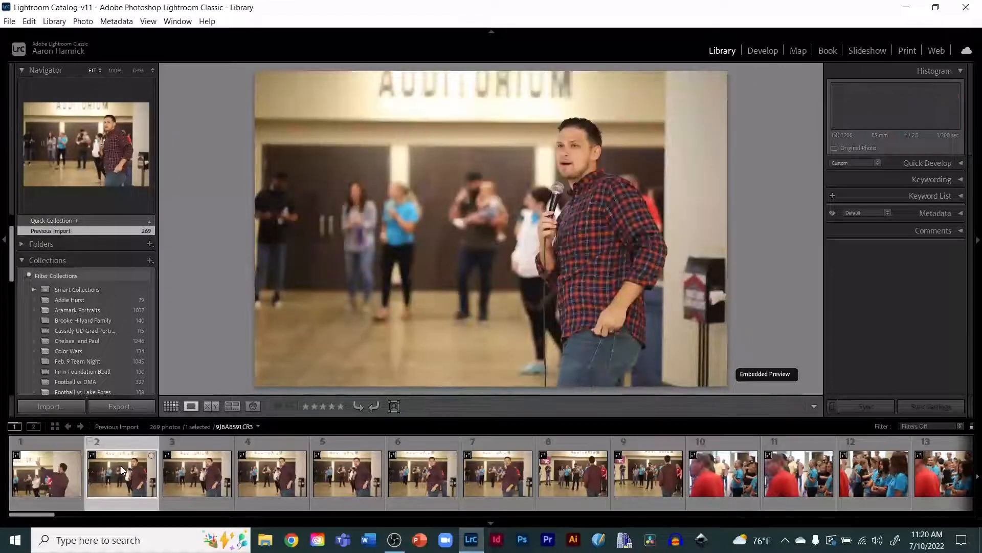
{"action": "left_click", "coordinate": [195, 475]}
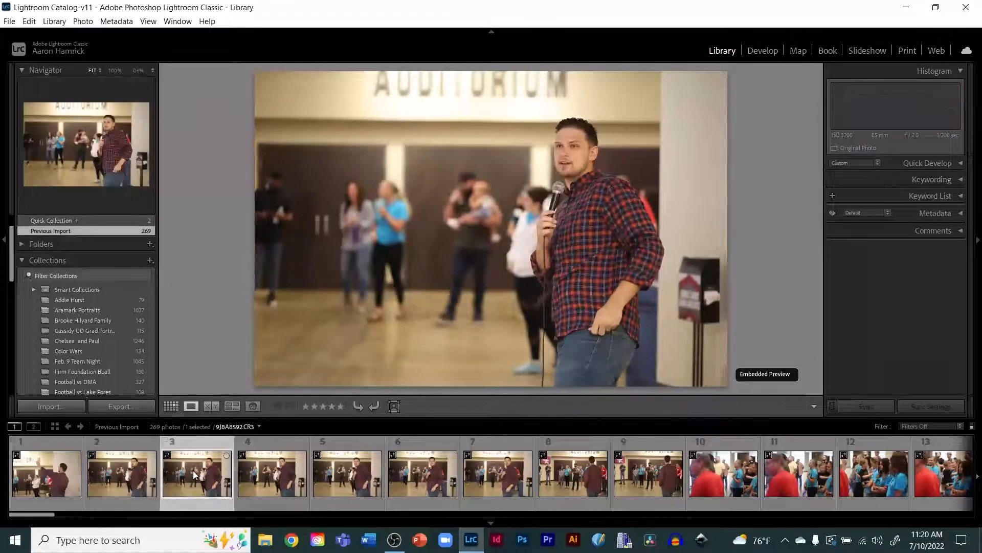
{"action": "left_click", "coordinate": [29, 473]}
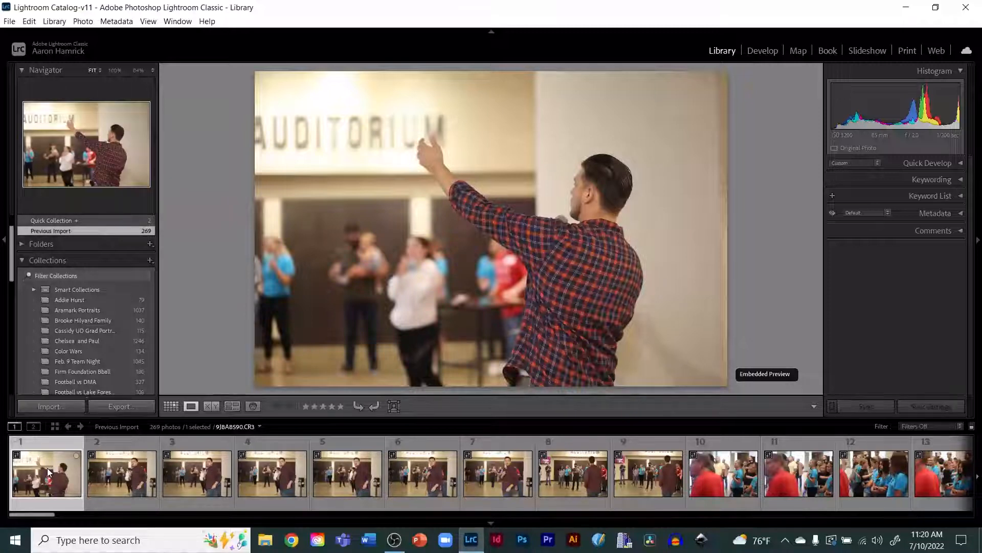
Step: Flag the first photo as a pick and undo the flag
{"action": "key", "text": "p"}
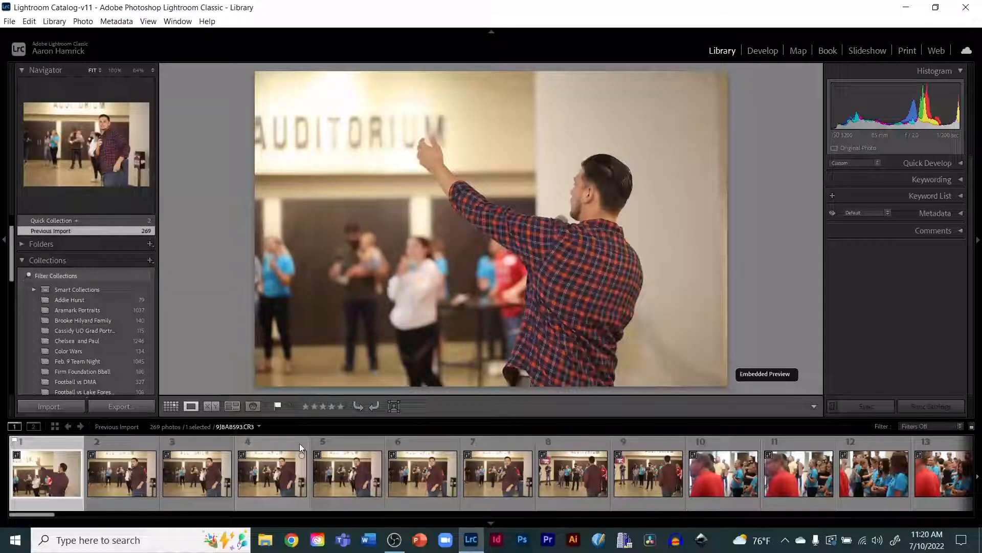
{"action": "key", "text": "ctrl+z"}
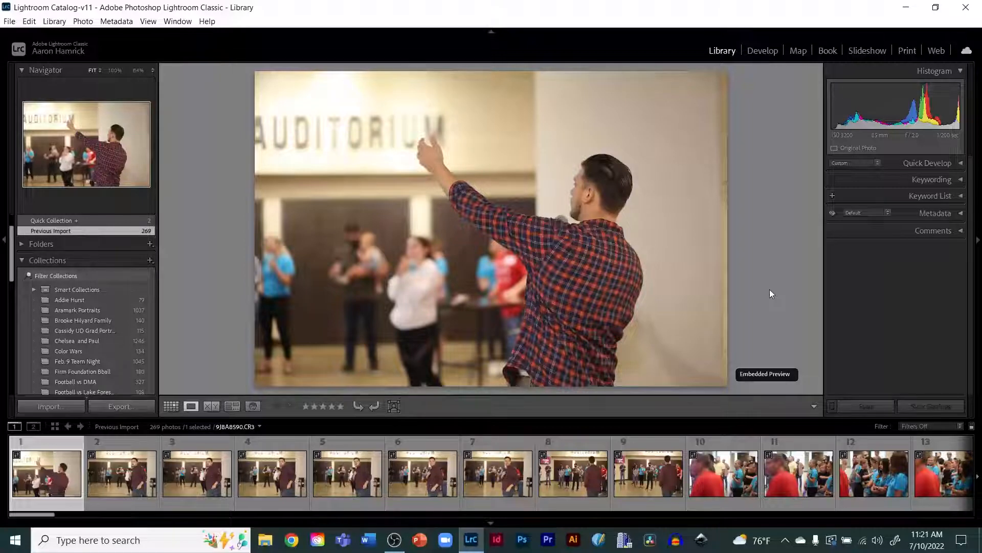
Step: Step through the photos and flag the seventh photo as a pick
{"action": "key", "text": "Right"}
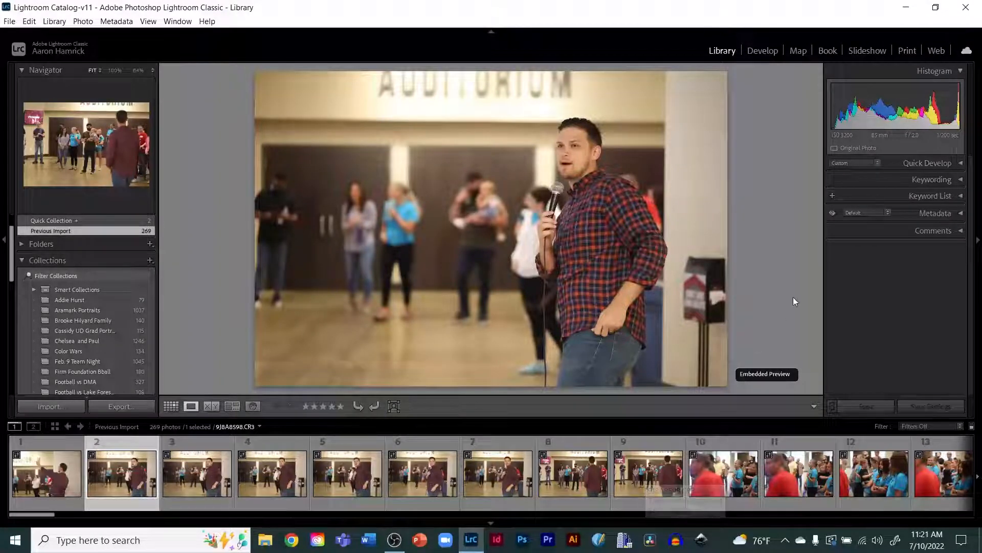
{"action": "key", "text": "Right"}
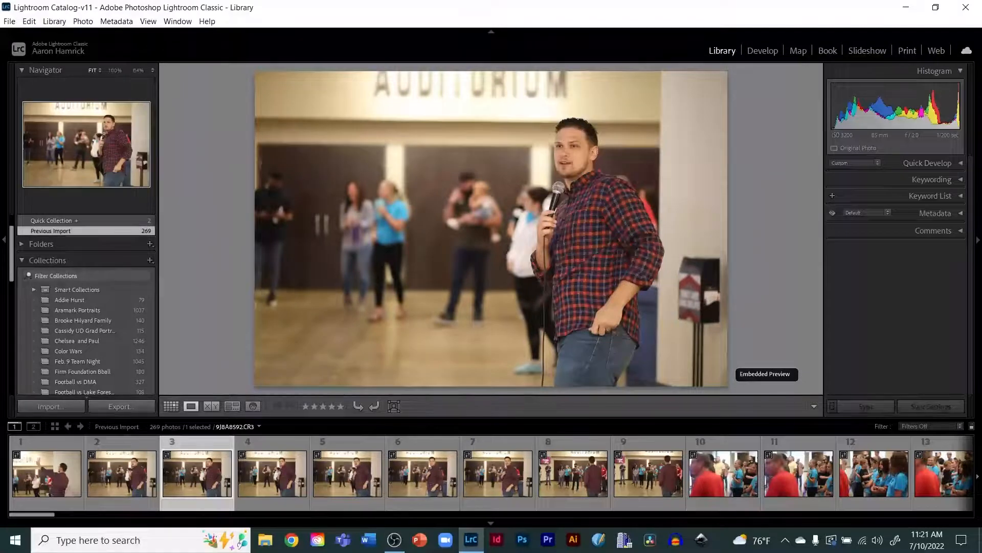
{"action": "key", "text": "Right"}
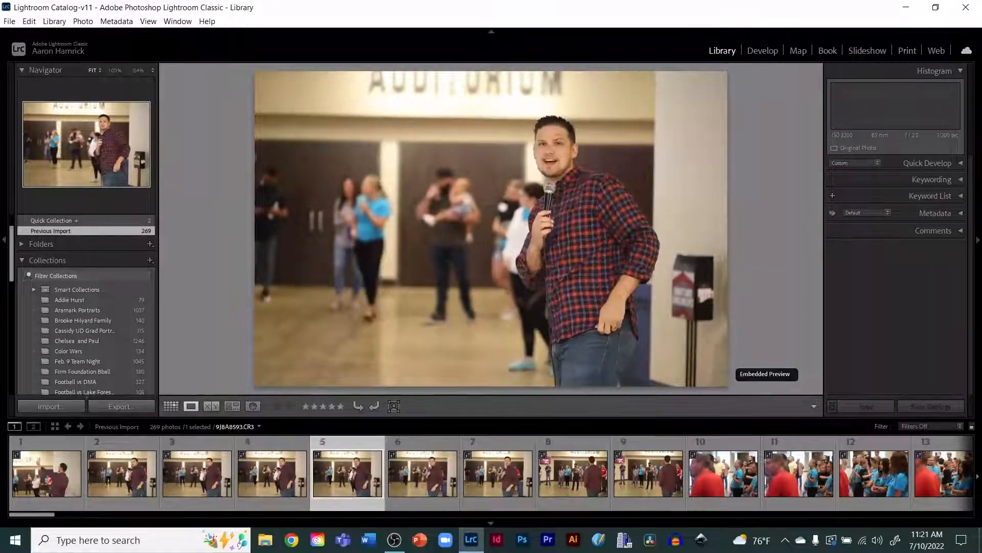
{"action": "key", "text": "Right"}
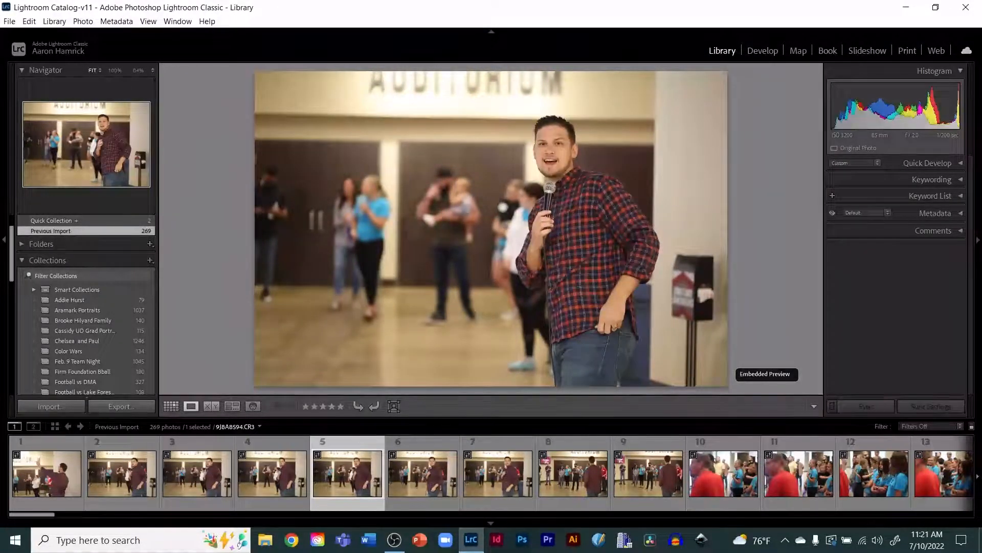
{"action": "key", "text": "Right"}
{"action": "key", "text": "Right"}
{"action": "key", "text": "Right"}
{"action": "key", "text": "Left"}
{"action": "key", "text": "Left"}
{"action": "key", "text": "Left"}
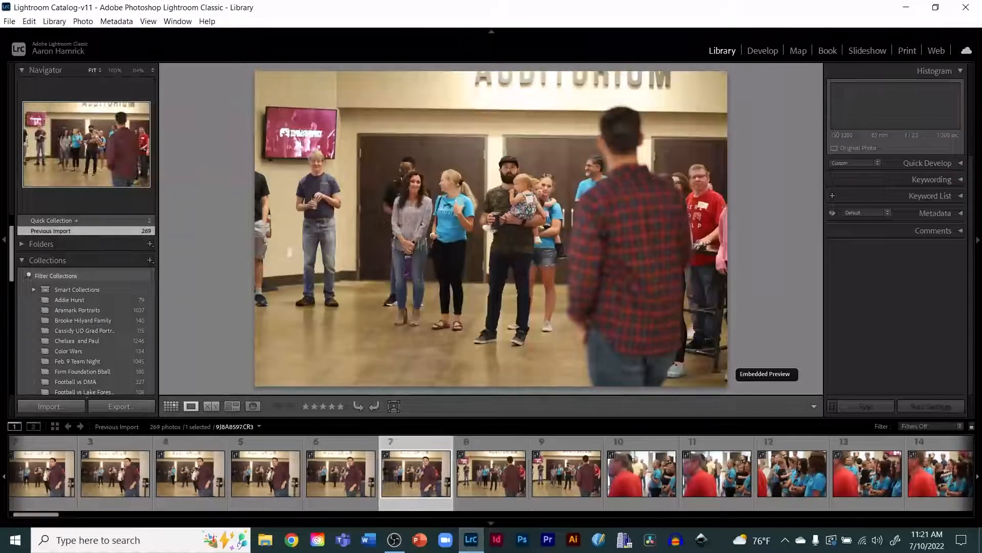
{"action": "key", "text": "Right"}
{"action": "key", "text": "Right"}
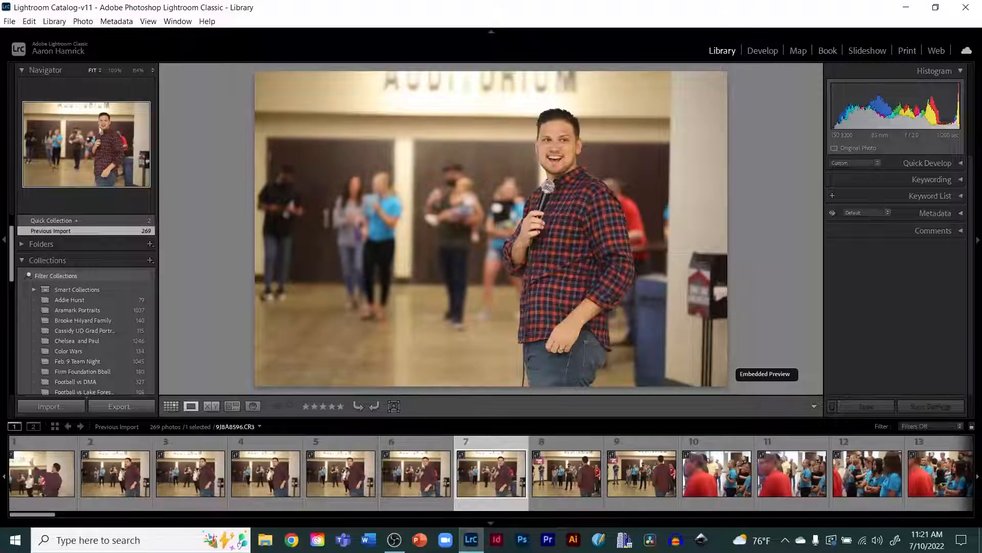
{"action": "key", "text": "p"}
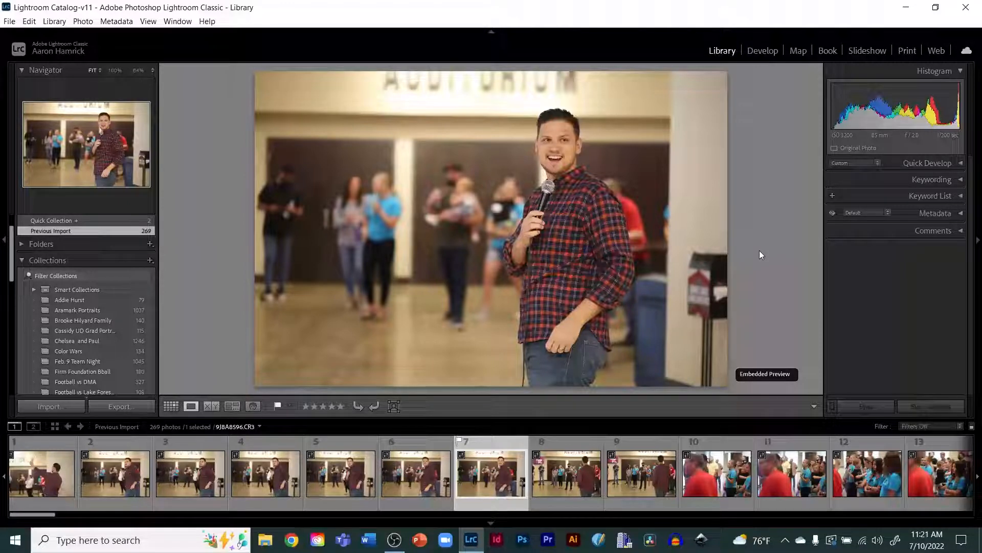
Step: Move on and flag the eighth photo as a pick
{"action": "key", "text": "Right"}
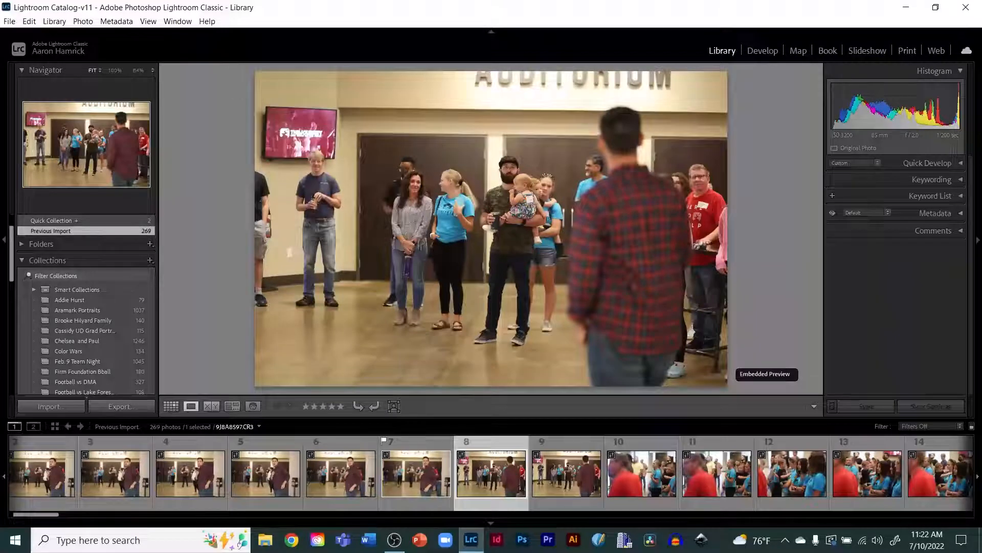
{"action": "key", "text": "Right"}
{"action": "key", "text": "Left"}
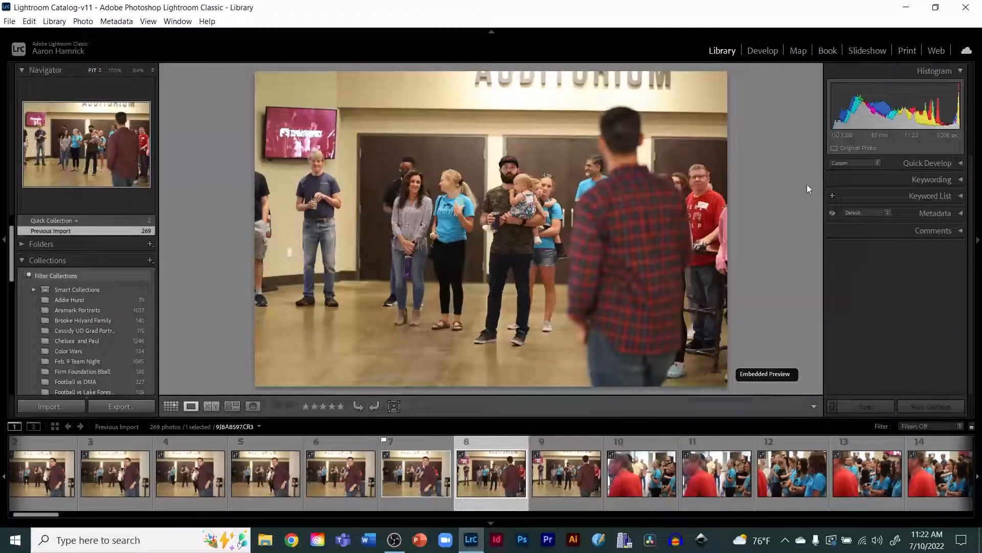
{"action": "key", "text": "p"}
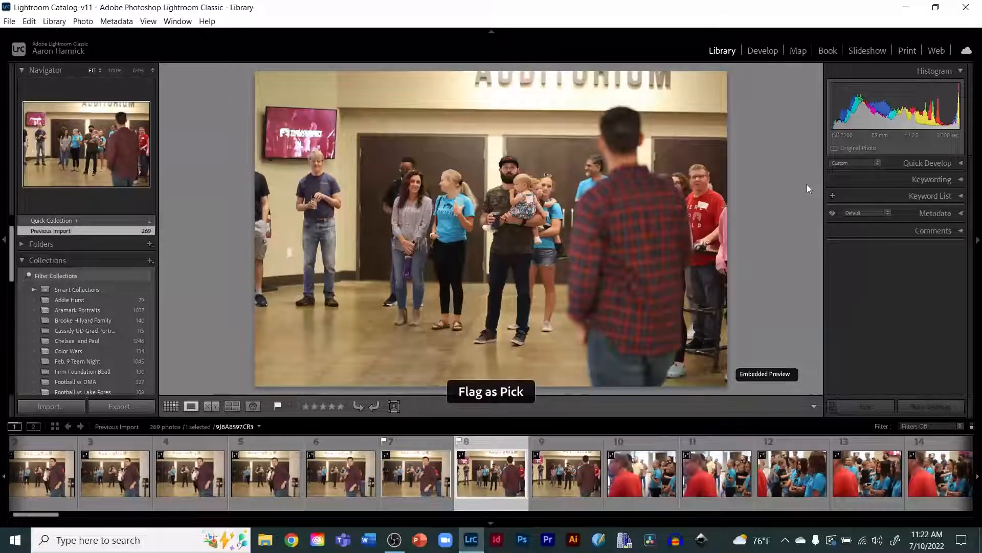
Step: Browse ahead and flag the tenth photo as a pick
{"action": "key", "text": "Right"}
{"action": "key", "text": "Right"}
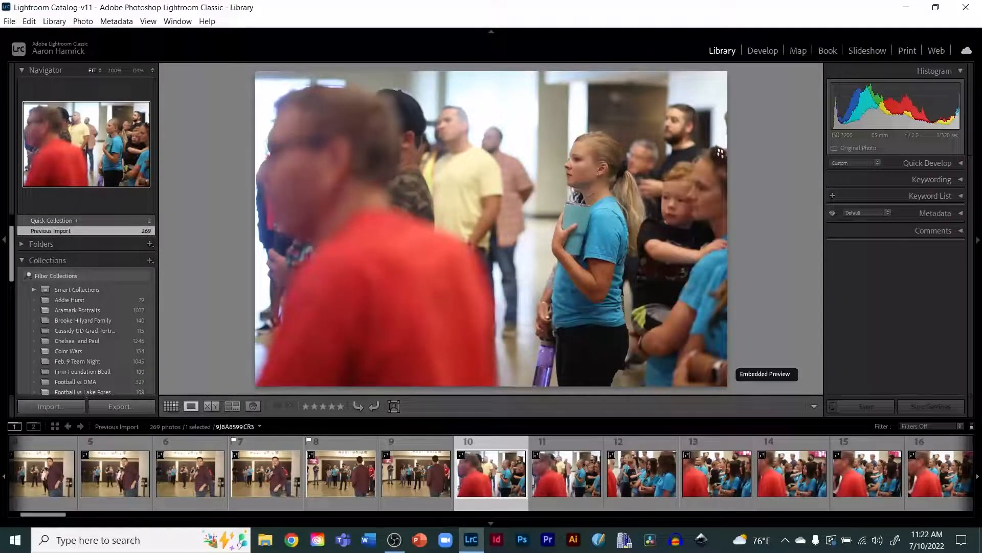
{"action": "key", "text": "Right"}
Step: Step through the crowd shots and flag the 22nd photo as a pick
{"action": "key", "text": "Right"}
{"action": "key", "text": "Left"}
{"action": "key", "text": "Left"}
{"action": "key", "text": "p"}
{"action": "key", "text": "Right"}
{"action": "key", "text": "Right"}
{"action": "key", "text": "Right"}
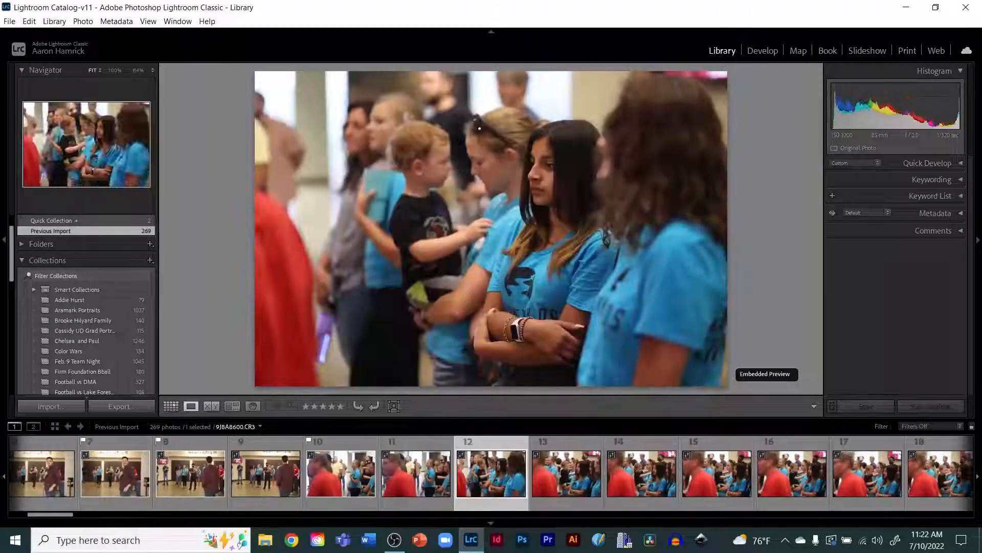
{"action": "key", "text": "Right"}
{"action": "key", "text": "Right"}
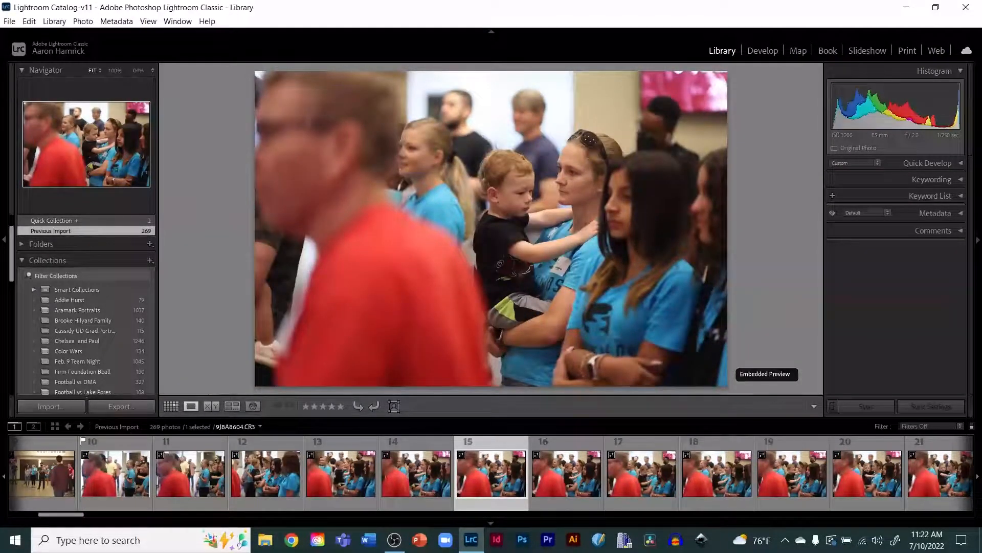
{"action": "key", "text": "Right"}
{"action": "key", "text": "Right"}
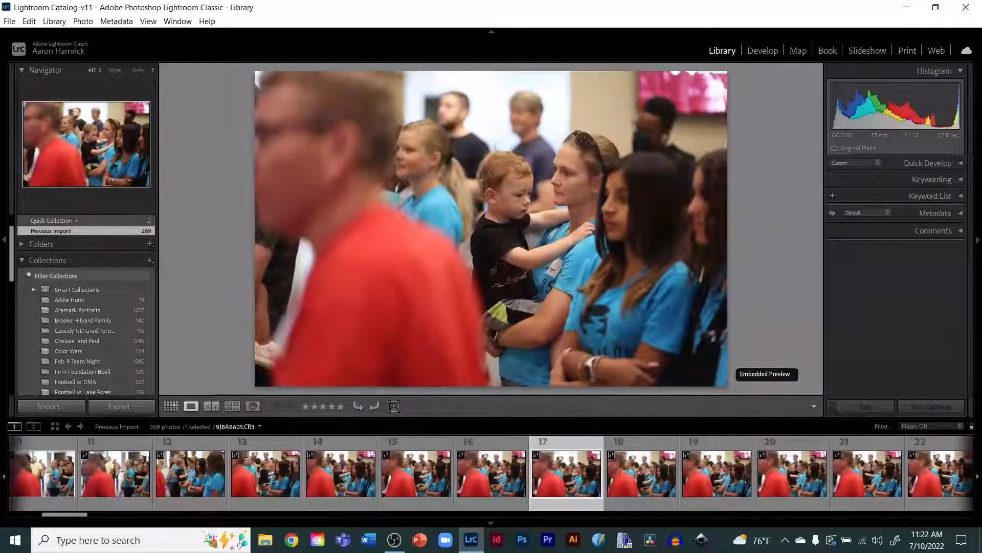
{"action": "key", "text": "Right"}
{"action": "key", "text": "Right"}
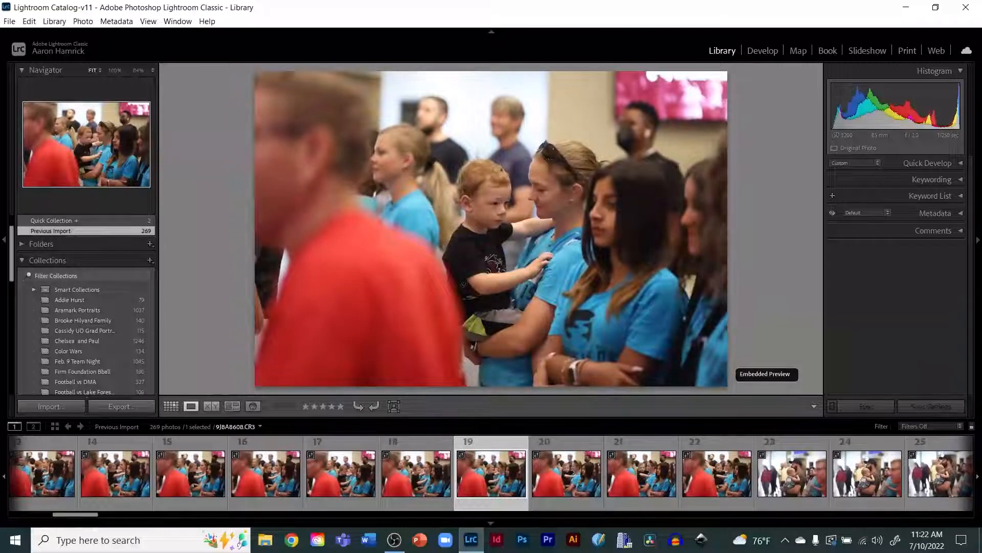
{"action": "key", "text": "Right"}
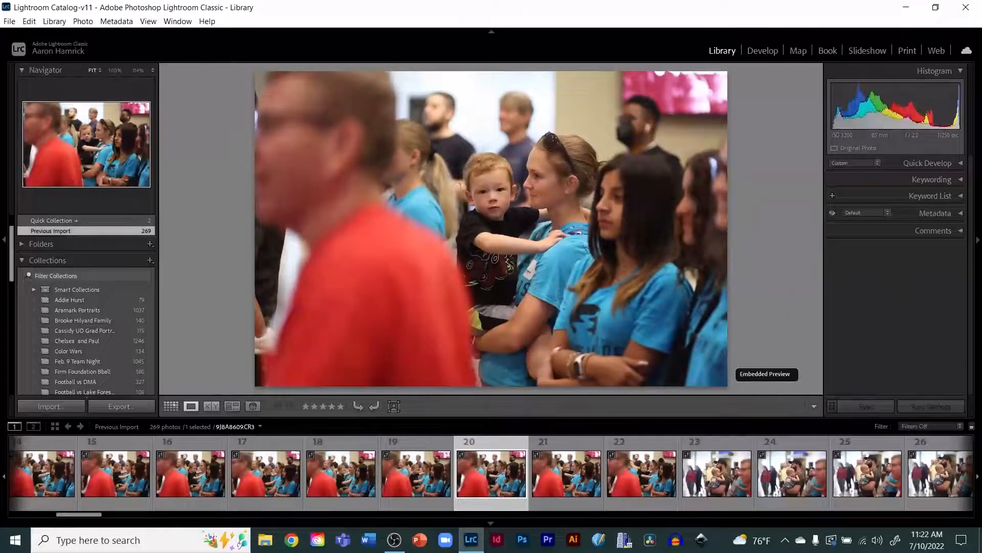
{"action": "key", "text": "Right"}
{"action": "key", "text": "Right"}
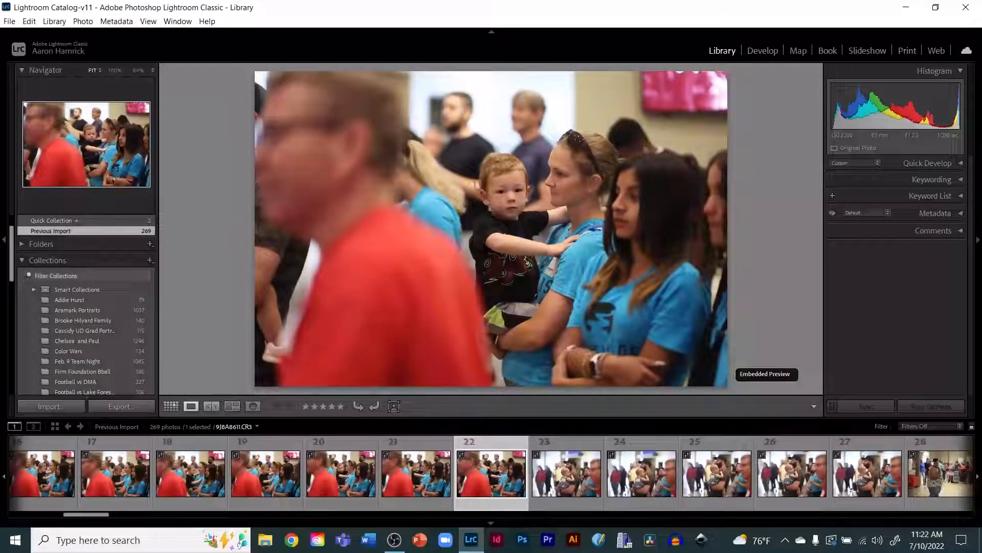
{"action": "key", "text": "p"}
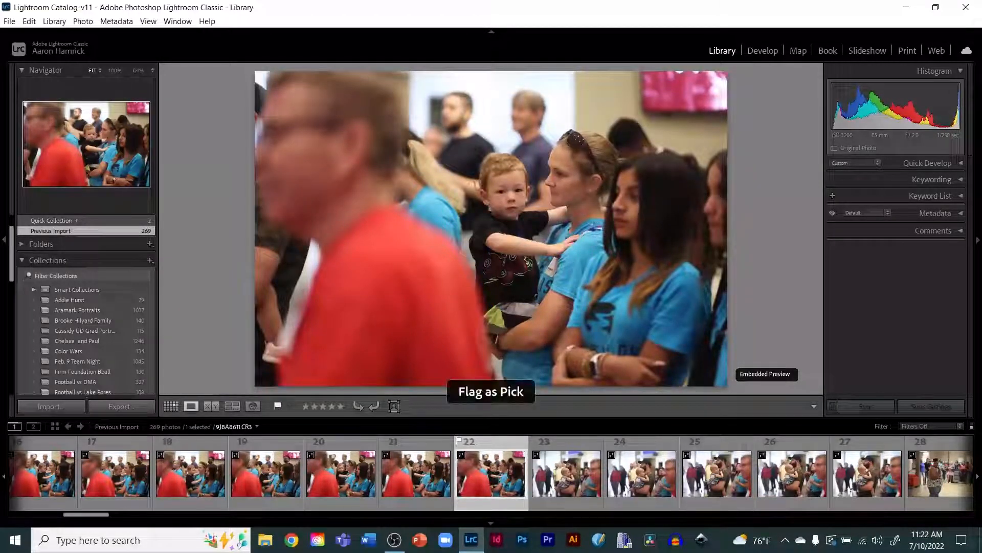
Step: Step back and forth through the crowd shots and flag the 26th photo, the man holding a baby, as a pick
{"action": "key", "text": "Right"}
{"action": "key", "text": "Right"}
{"action": "key", "text": "Right"}
{"action": "key", "text": "Right"}
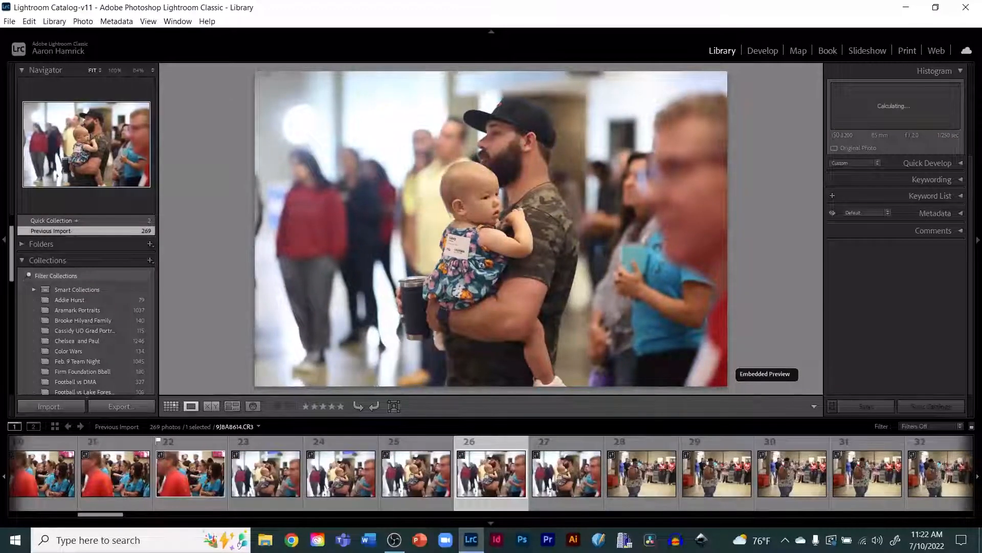
{"action": "key", "text": "Left"}
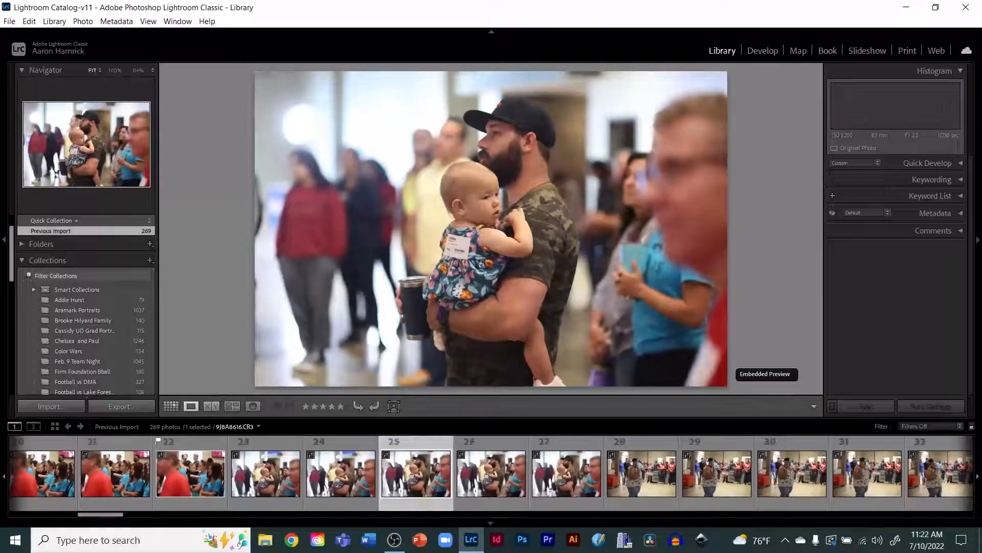
{"action": "key", "text": "Left"}
{"action": "key", "text": "Left"}
{"action": "key", "text": "Left"}
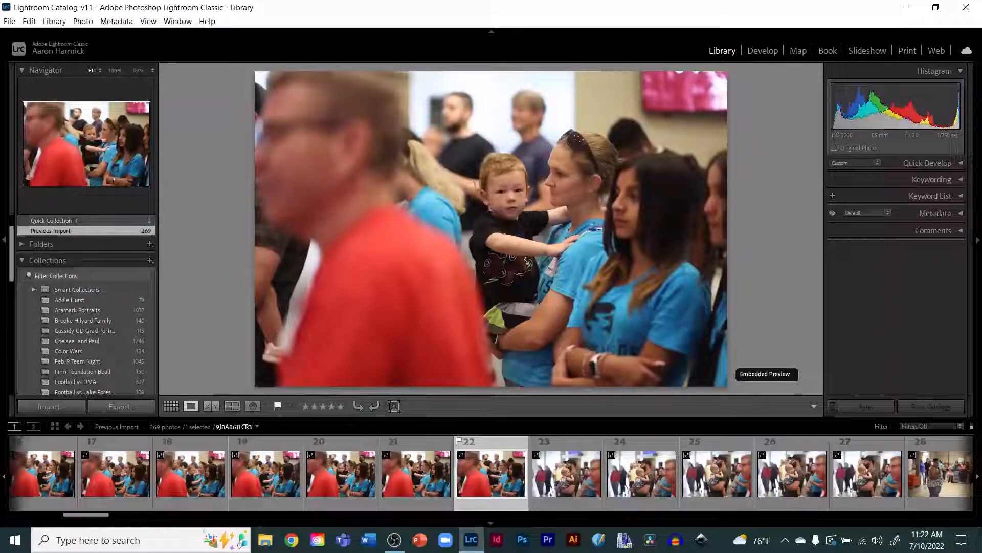
{"action": "key", "text": "Right"}
{"action": "key", "text": "Right"}
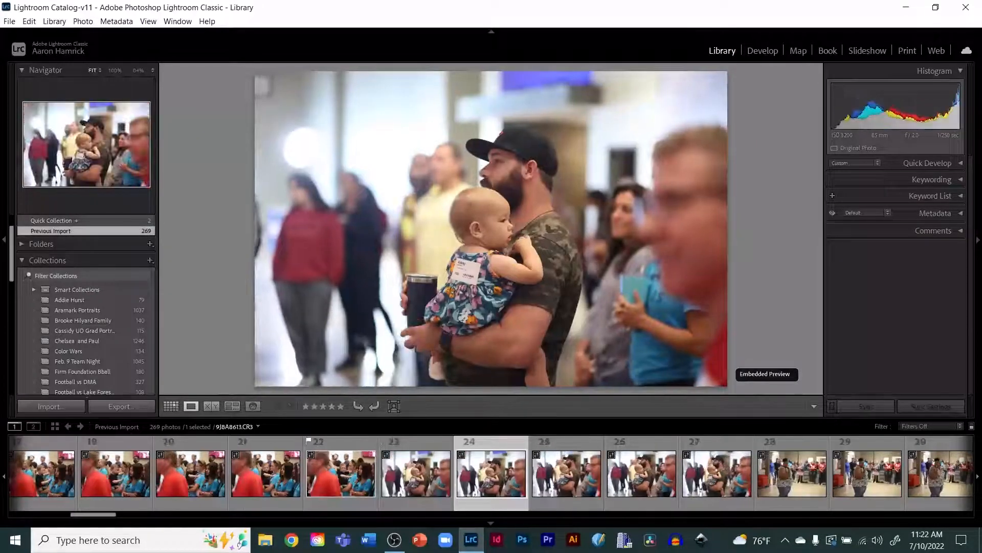
{"action": "key", "text": "Right"}
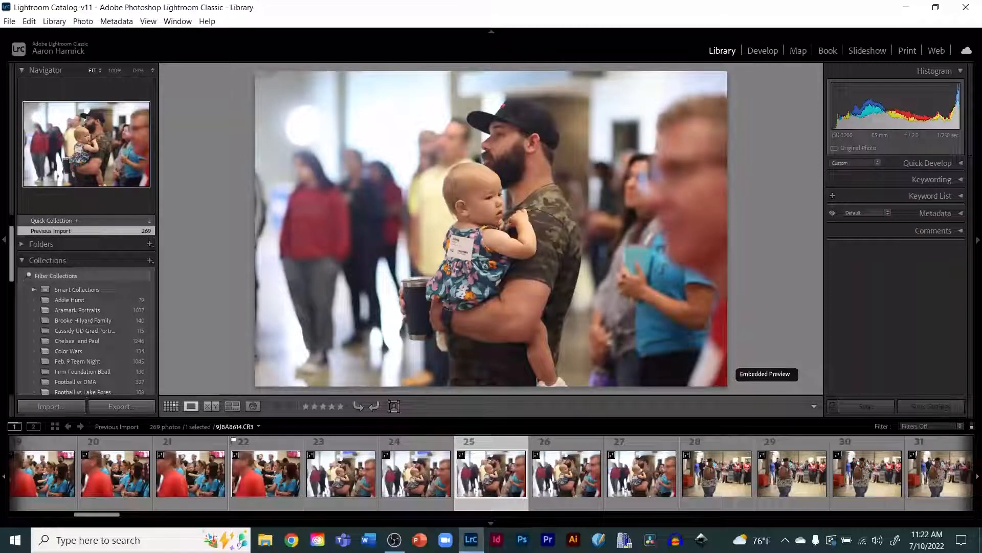
{"action": "key", "text": "Right"}
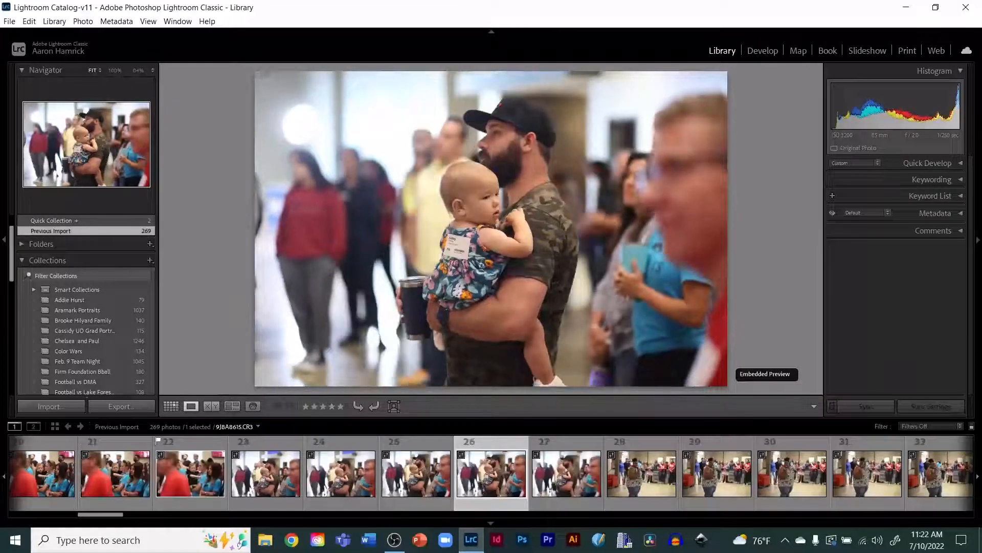
{"action": "key", "text": "p"}
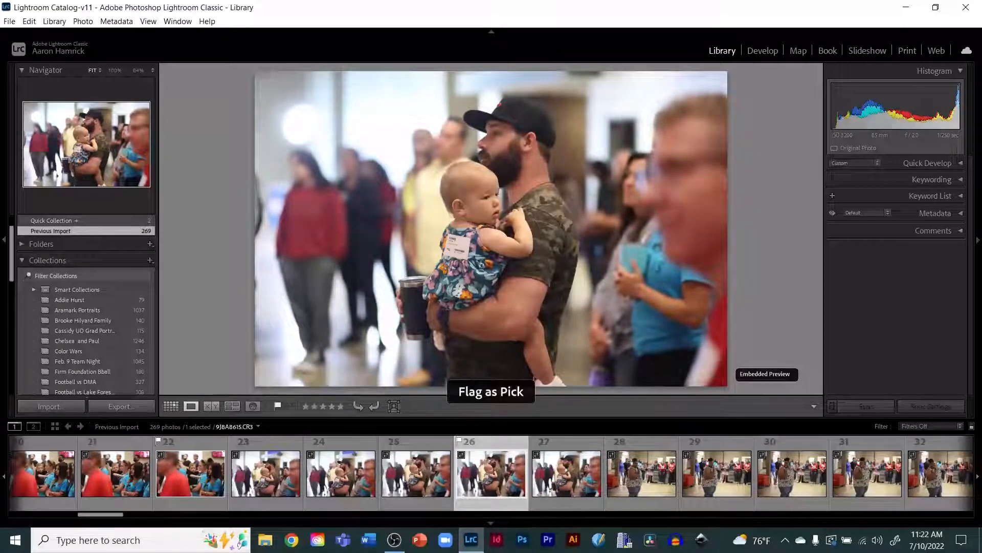
Step: Move ahead to the speaker shots and flag the 33rd photo as a pick
{"action": "key", "text": "Right"}
{"action": "key", "text": "Right"}
{"action": "key", "text": "Right"}
{"action": "key", "text": "Right"}
{"action": "key", "text": "Right"}
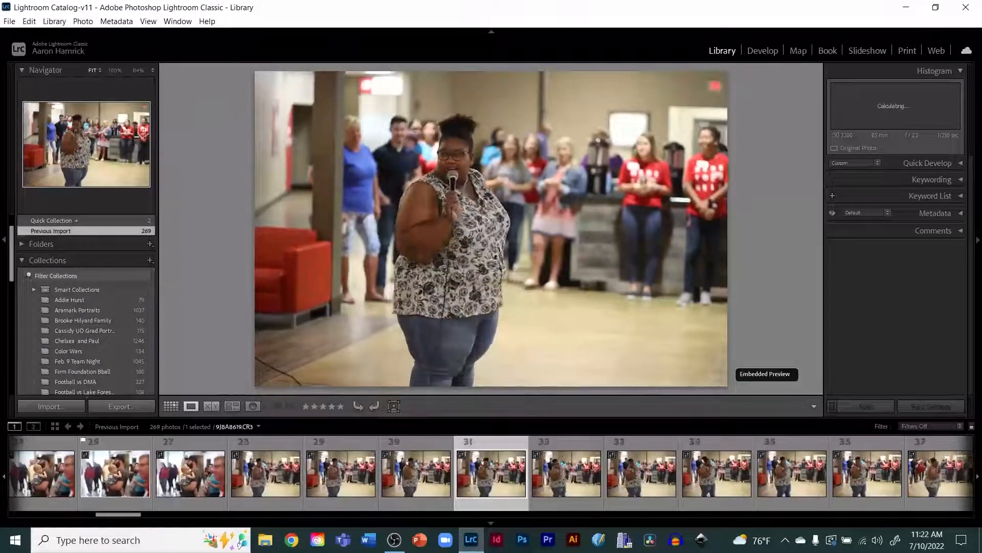
{"action": "key", "text": "Right"}
{"action": "key", "text": "Right"}
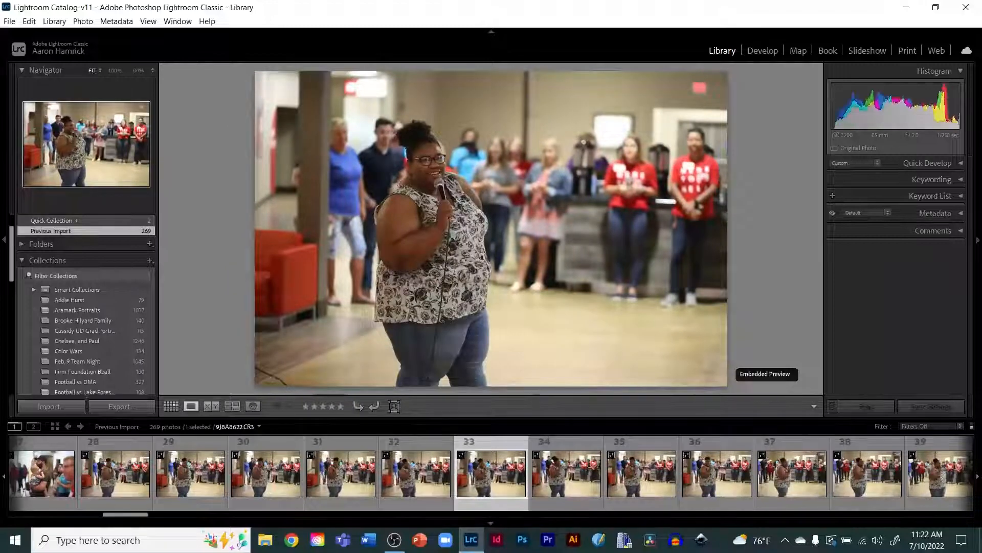
{"action": "key", "text": "p"}
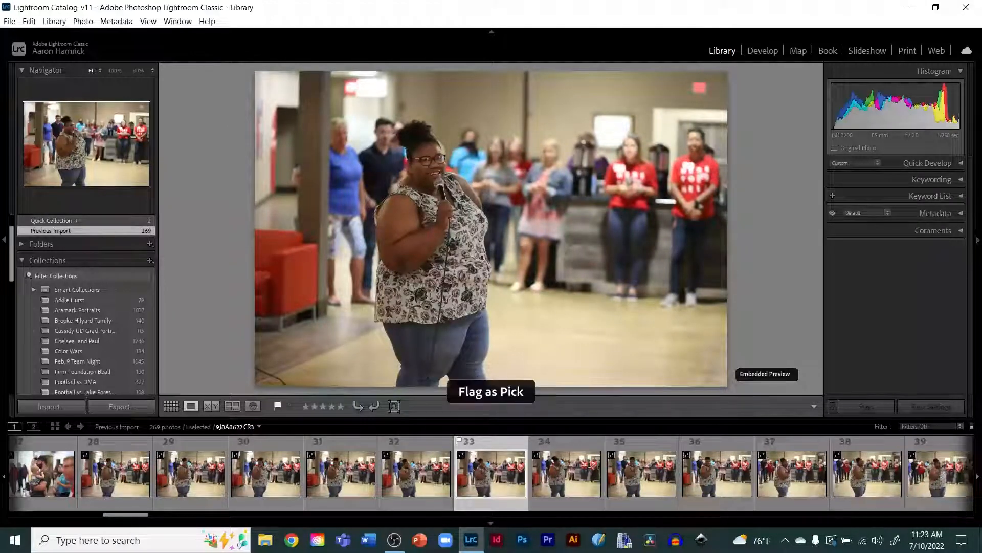
Step: Browse ahead and flag the 37th photo of the speaker as a pick
{"action": "key", "text": "Right"}
{"action": "key", "text": "Right"}
{"action": "key", "text": "Right"}
{"action": "key", "text": "Right"}
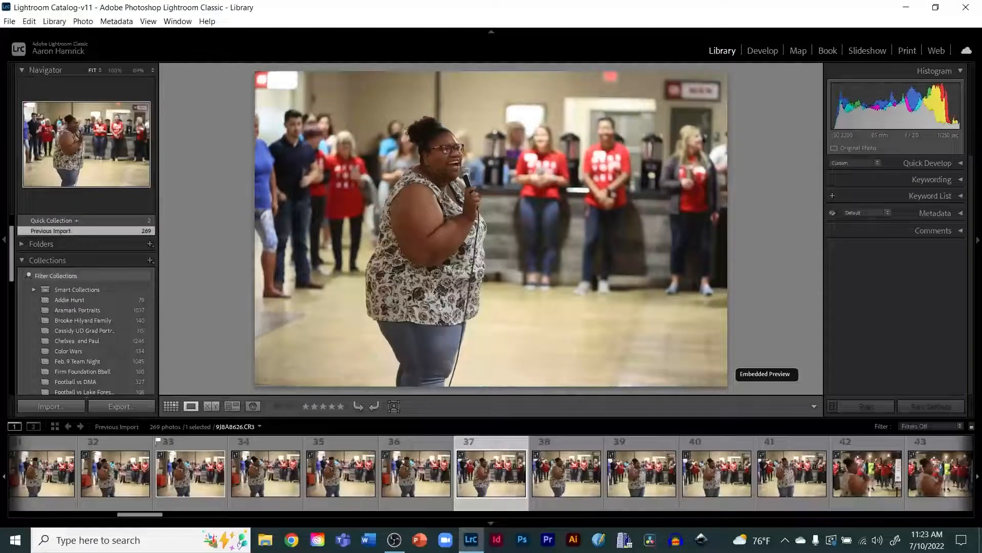
{"action": "key", "text": "p"}
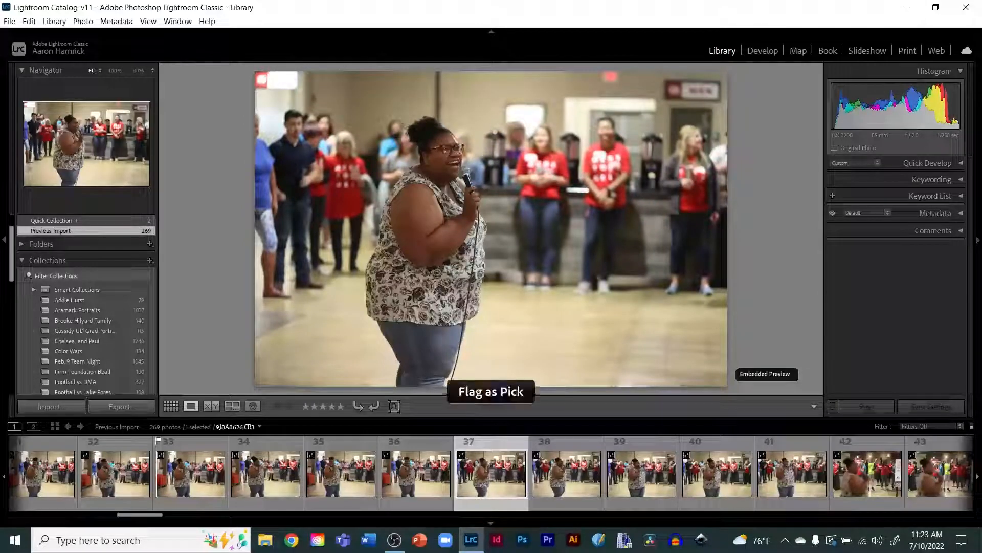
Step: Continue ahead and flag the 43rd photo, with people raising their hands, as a pick
{"action": "key", "text": "Right"}
{"action": "key", "text": "Right"}
{"action": "key", "text": "Right"}
{"action": "key", "text": "Right"}
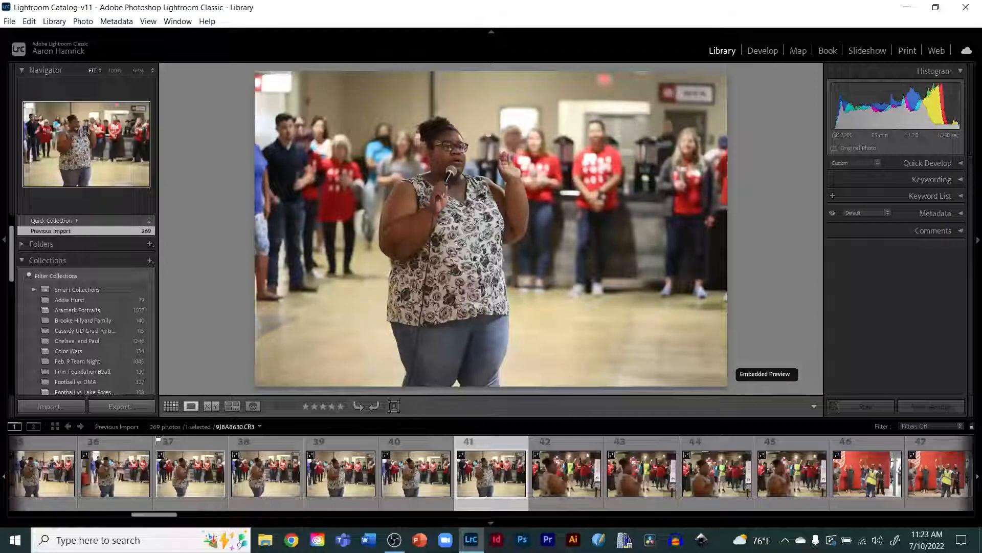
{"action": "key", "text": "Right"}
{"action": "key", "text": "Right"}
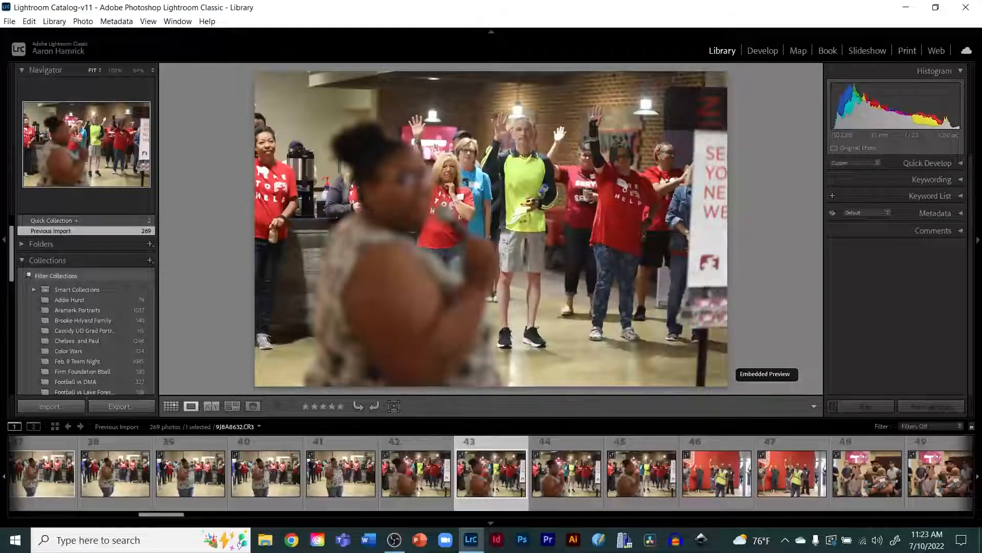
{"action": "key", "text": "p"}
Step: Move ahead and flag the photo of the man in the yellow vest as a pick
{"action": "key", "text": "Right"}
{"action": "key", "text": "Right"}
{"action": "key", "text": "Right"}
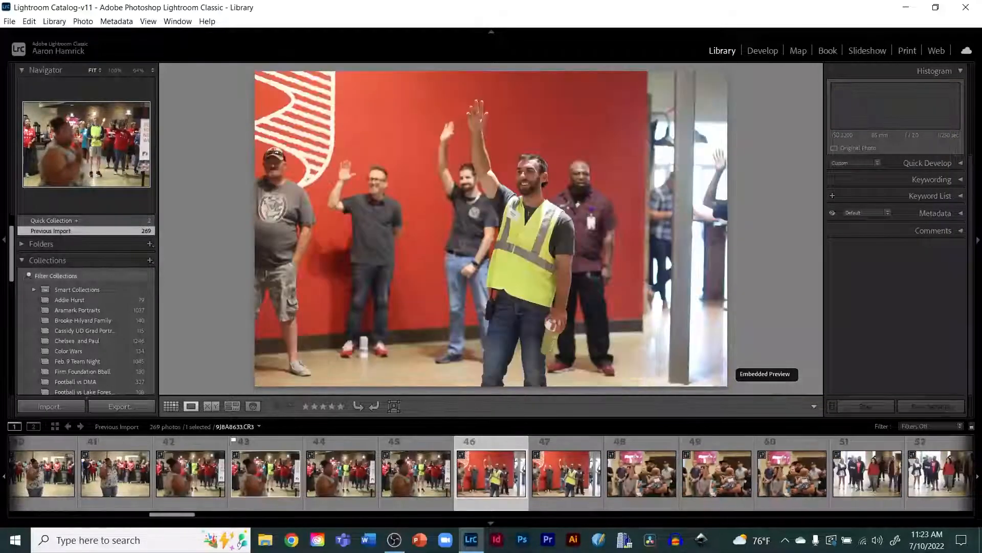
{"action": "key", "text": "p"}
Step: Browse ahead through the family and speaker photos
{"action": "key", "text": "Right"}
{"action": "key", "text": "Right"}
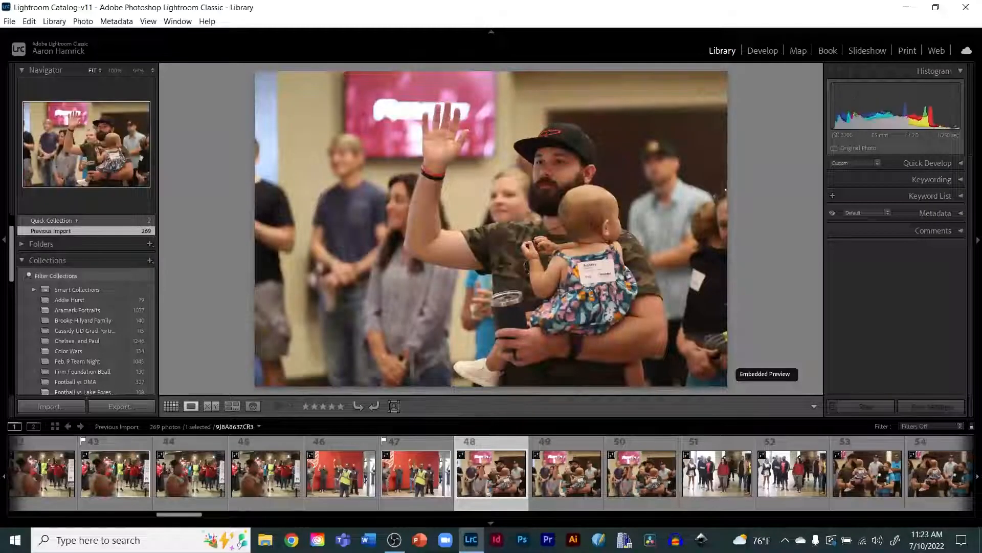
{"action": "key", "text": "Right"}
{"action": "key", "text": "Right"}
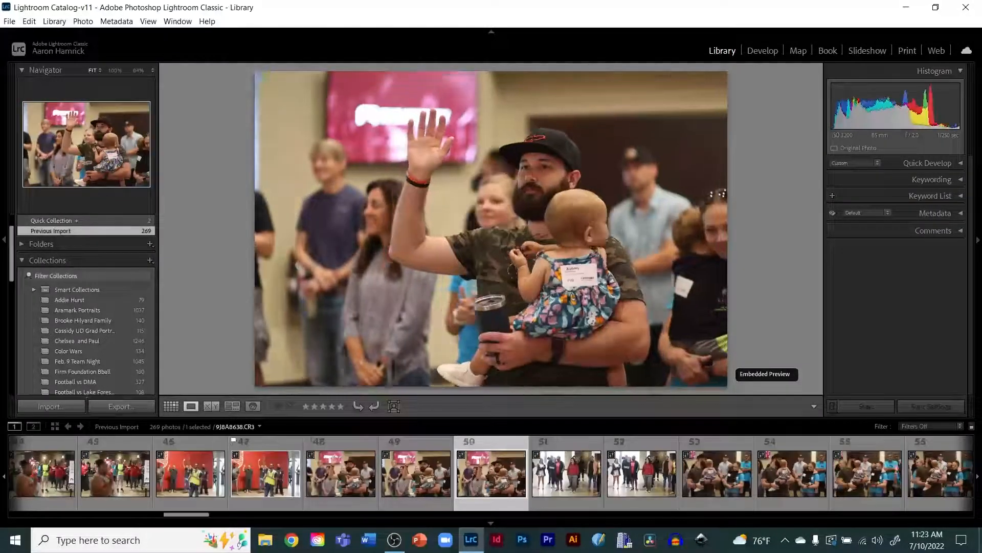
{"action": "key", "text": "Right"}
{"action": "key", "text": "Right"}
{"action": "key", "text": "Right"}
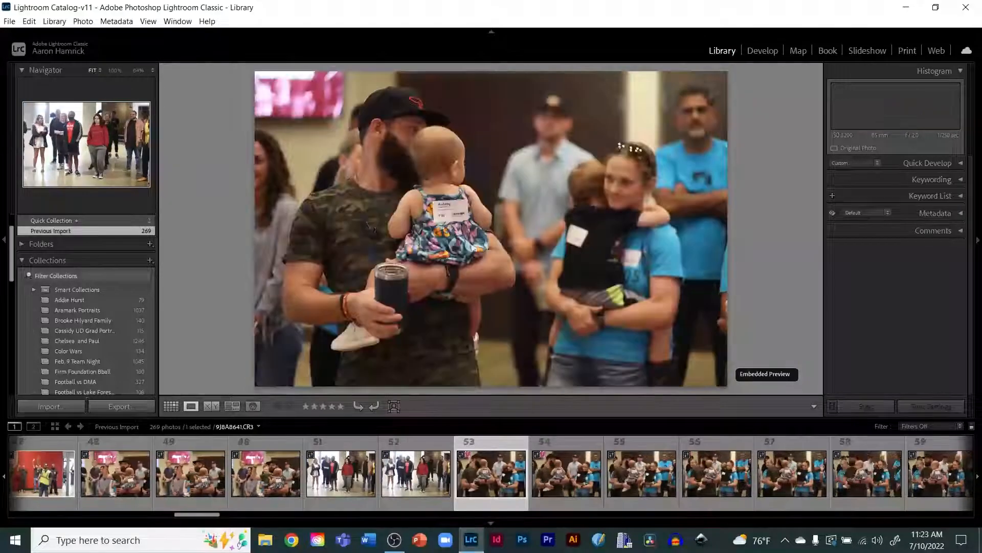
{"action": "key", "text": "Right"}
{"action": "key", "text": "Right"}
{"action": "key", "text": "Right"}
{"action": "key", "text": "Right"}
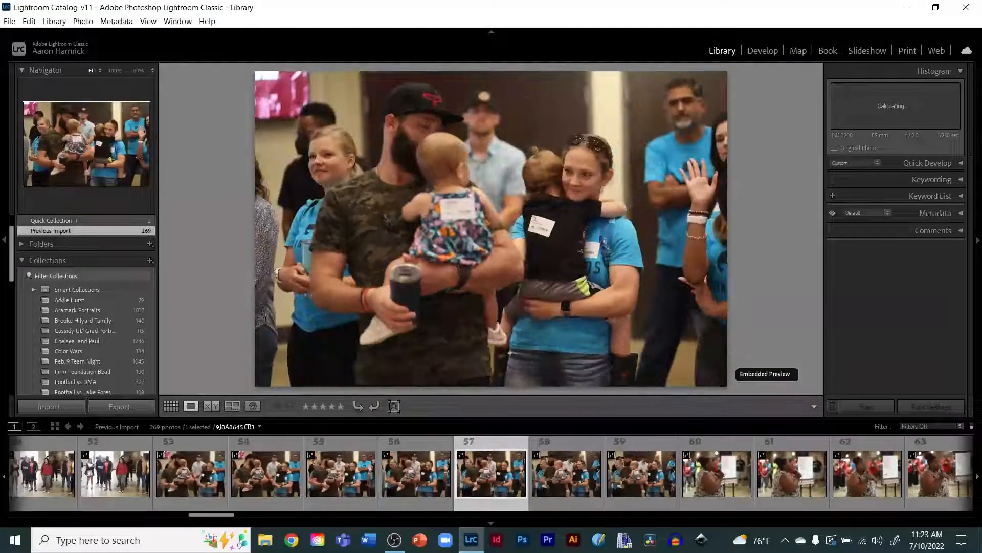
{"action": "key", "text": "Right"}
{"action": "key", "text": "Right"}
{"action": "key", "text": "Right"}
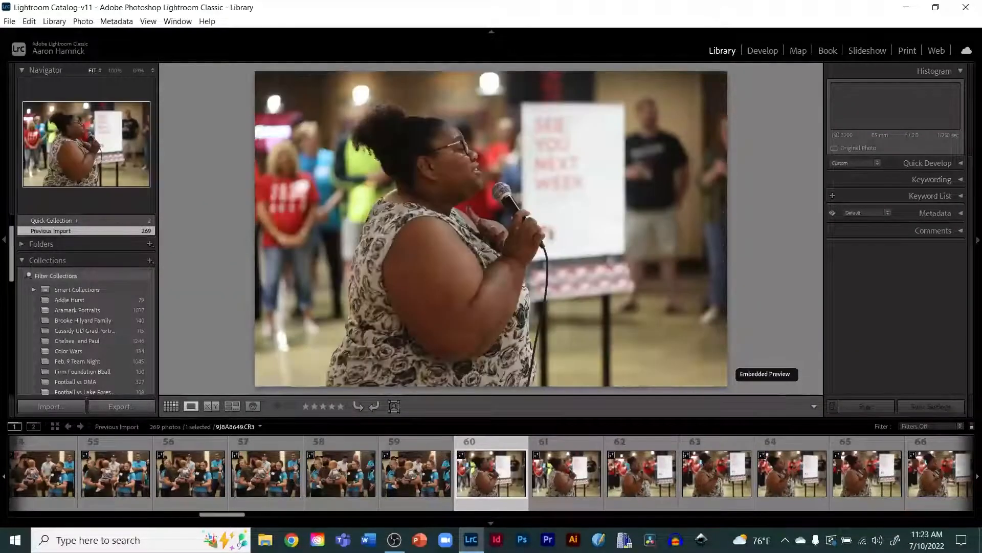
{"action": "key", "text": "Right"}
{"action": "key", "text": "Right"}
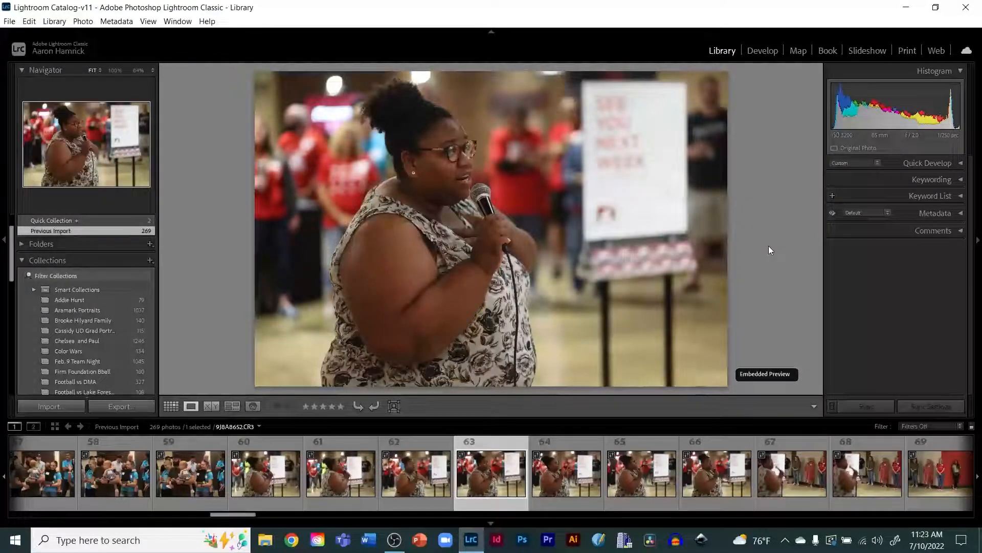
Step: Step back and forth among the speaker shots and flag the 63rd photo as a pick
{"action": "key", "text": "Right"}
{"action": "key", "text": "Right"}
{"action": "key", "text": "Right"}
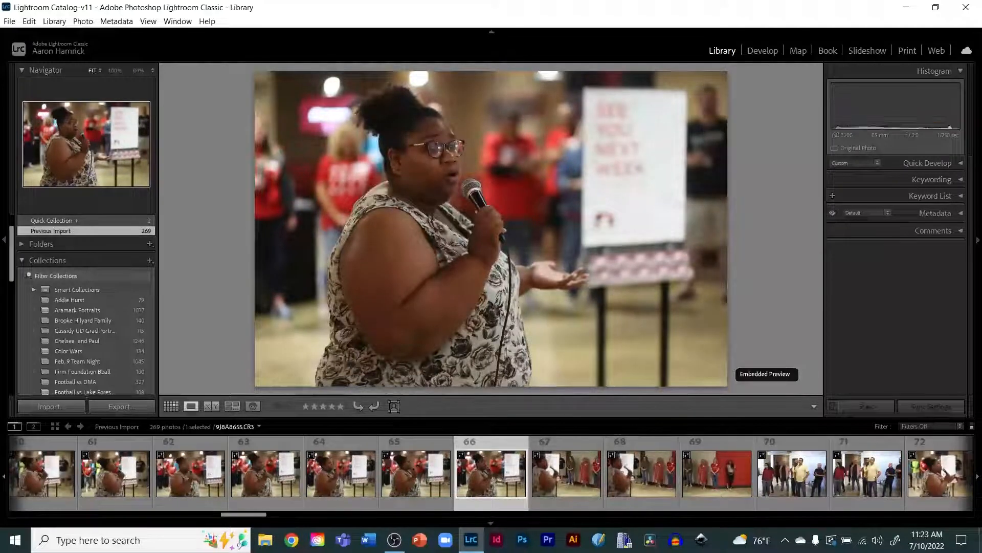
{"action": "key", "text": "Right"}
{"action": "key", "text": "Left"}
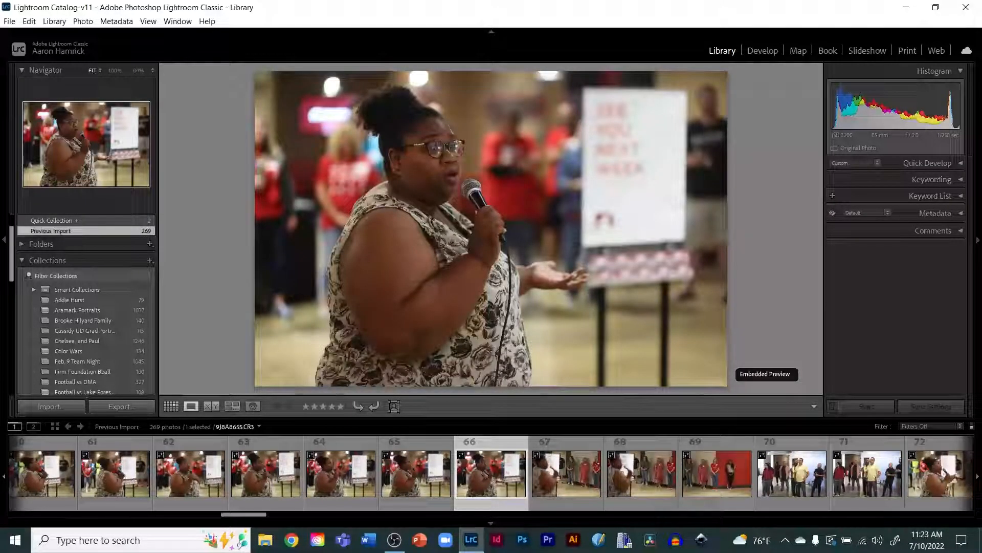
{"action": "key", "text": "Left"}
{"action": "key", "text": "Left"}
{"action": "key", "text": "Left"}
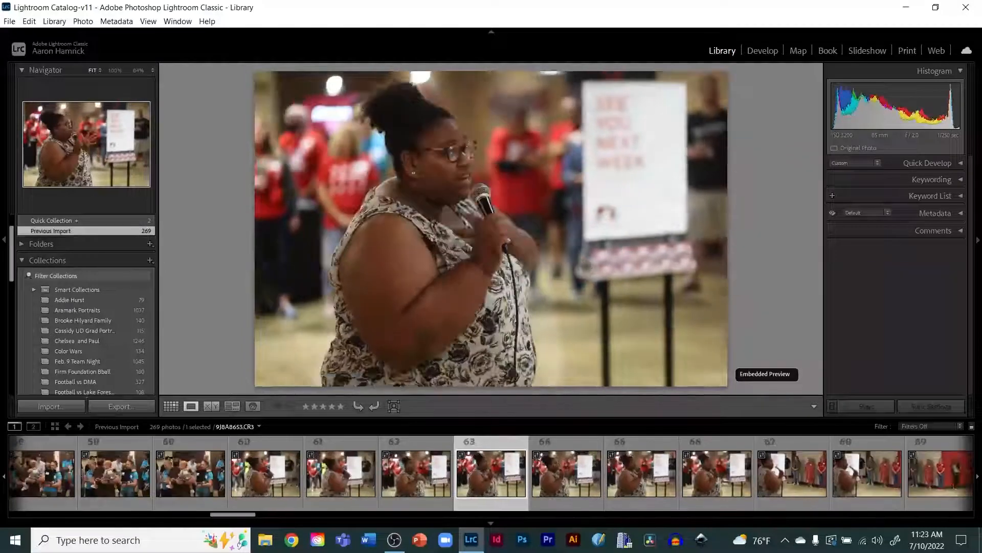
{"action": "key", "text": "Left"}
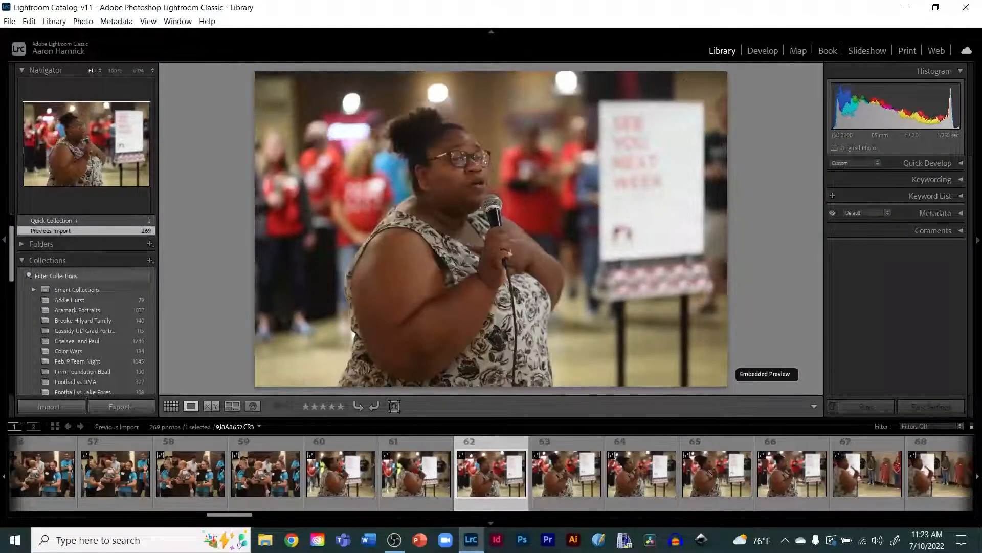
{"action": "key", "text": "Right"}
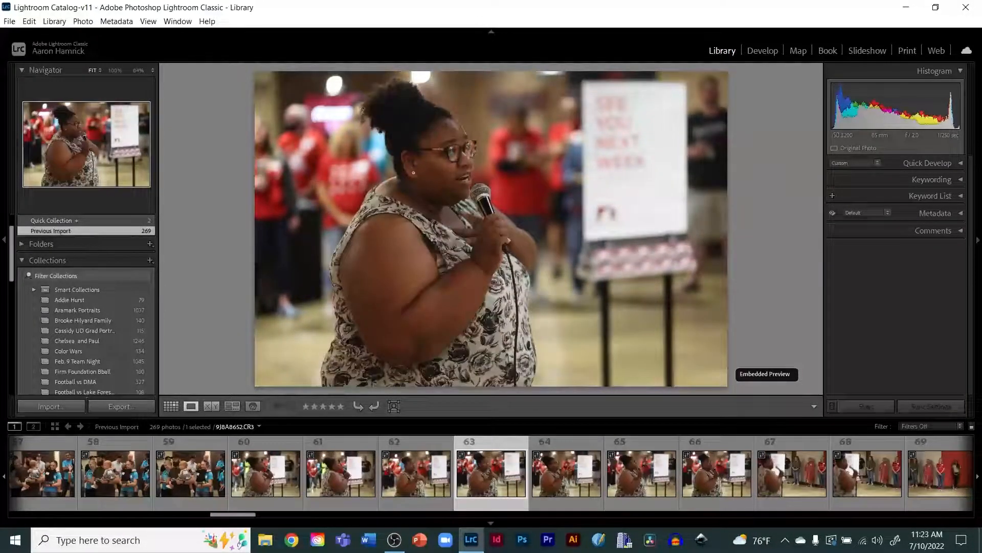
{"action": "key", "text": "p"}
Step: Browse ahead and flag the 89th photo, the woman in the red shirt, as a pick
{"action": "key", "text": "Right"}
{"action": "key", "text": "Right"}
{"action": "key", "text": "Right"}
{"action": "key", "text": "Right"}
{"action": "key", "text": "Right"}
{"action": "key", "text": "Right"}
{"action": "key", "text": "Right"}
{"action": "key", "text": "Right"}
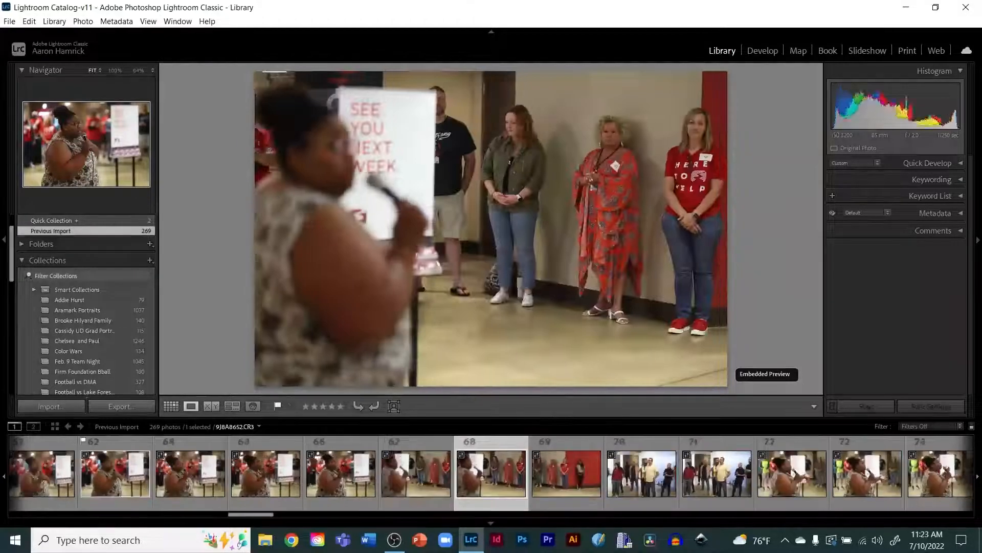
{"action": "key", "text": "Right"}
{"action": "key", "text": "Right"}
{"action": "key", "text": "Right"}
{"action": "key", "text": "Right"}
{"action": "key", "text": "Right"}
{"action": "key", "text": "Right"}
{"action": "key", "text": "Right"}
{"action": "key", "text": "Right"}
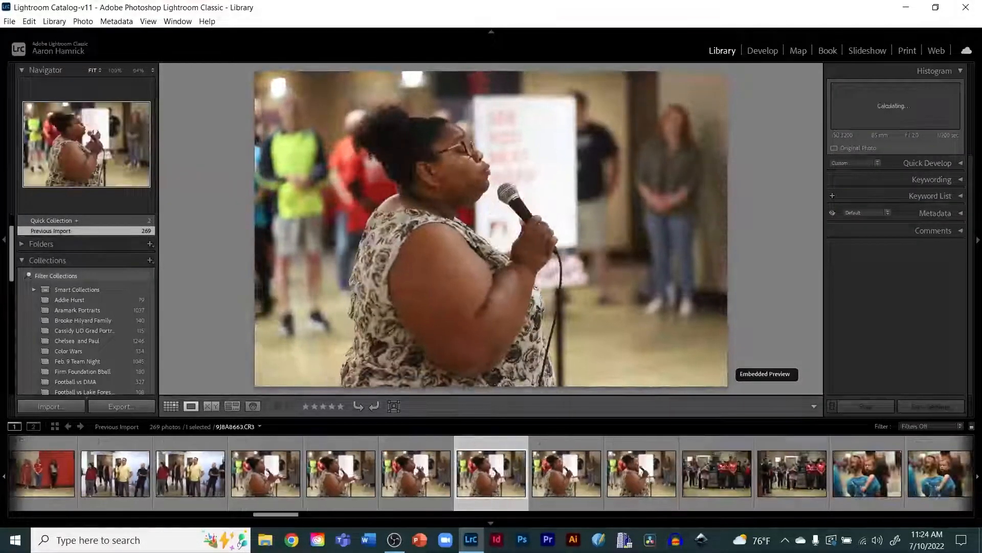
{"action": "key", "text": "Right"}
{"action": "key", "text": "Right"}
{"action": "key", "text": "Right"}
{"action": "key", "text": "Right"}
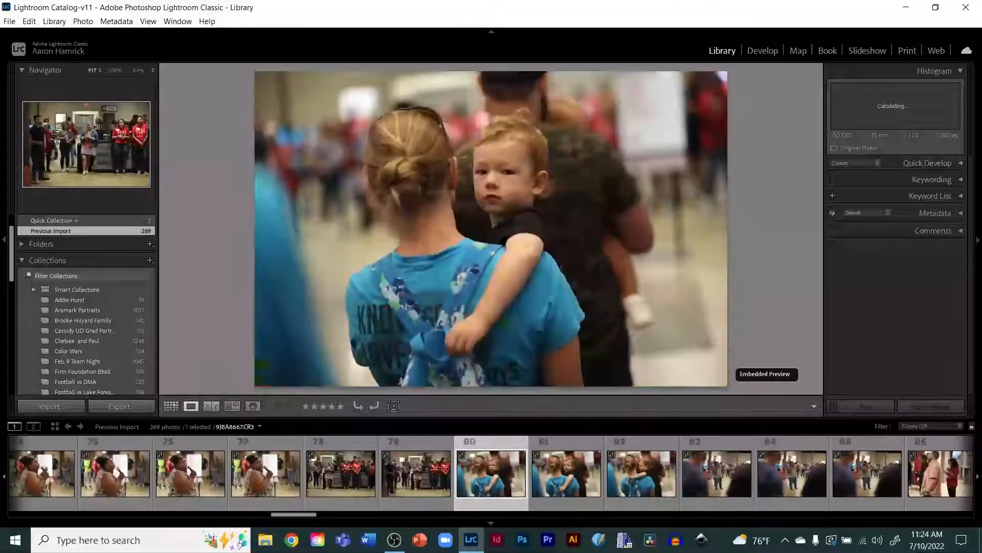
{"action": "key", "text": "Right"}
{"action": "key", "text": "Right"}
{"action": "key", "text": "Right"}
{"action": "key", "text": "Right"}
{"action": "key", "text": "Right"}
{"action": "key", "text": "Right"}
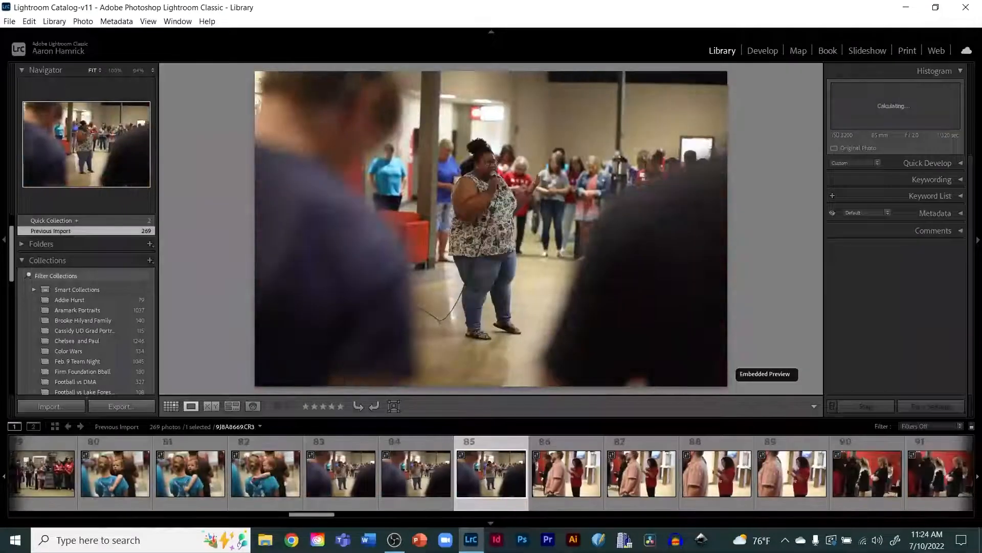
{"action": "key", "text": "Right"}
{"action": "key", "text": "Right"}
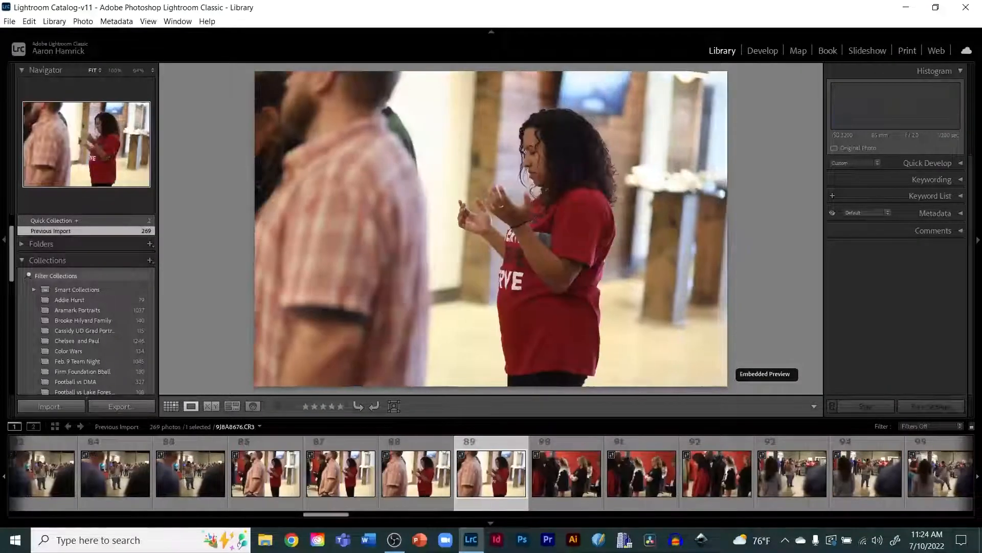
{"action": "key", "text": "p"}
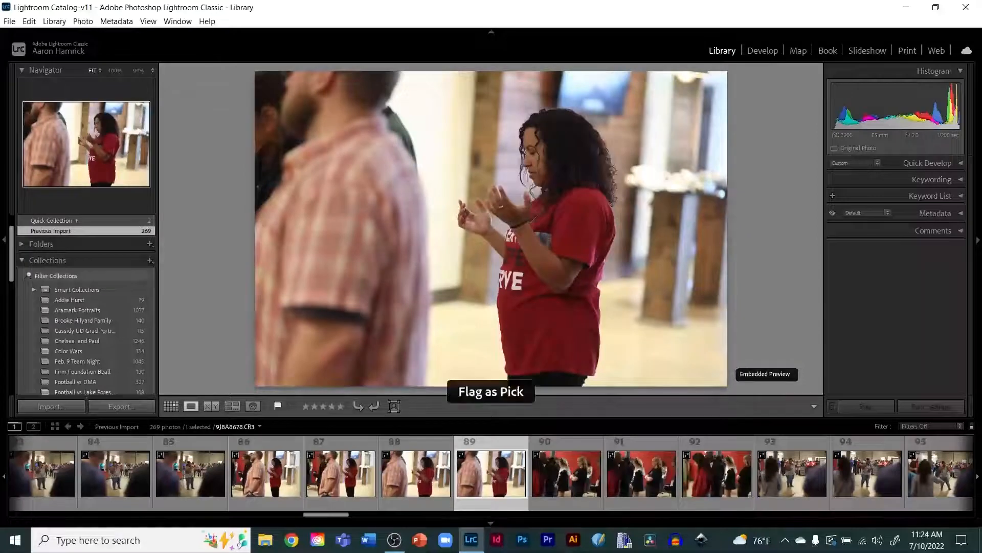
Step: Step back and flag the 85th photo, the woman singing into a microphone, as a pick
{"action": "key", "text": "Right"}
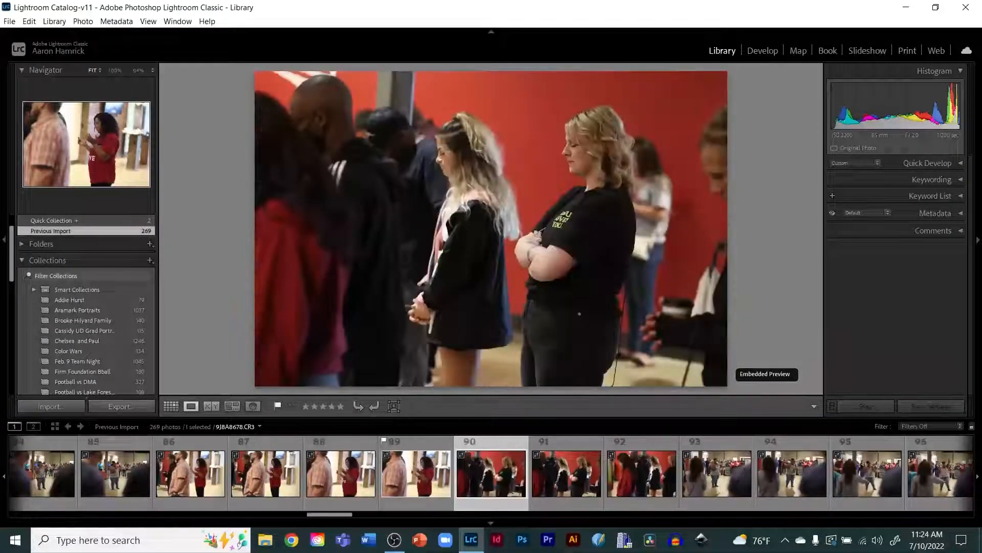
{"action": "key", "text": "Left"}
{"action": "key", "text": "Left"}
{"action": "key", "text": "Left"}
{"action": "key", "text": "Left"}
{"action": "key", "text": "Left"}
{"action": "key", "text": "Left"}
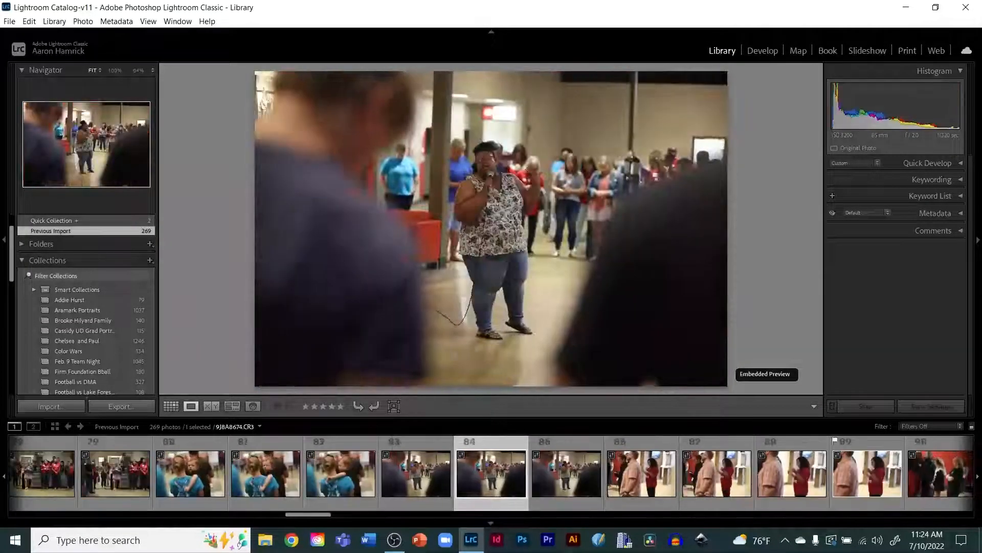
{"action": "key", "text": "Right"}
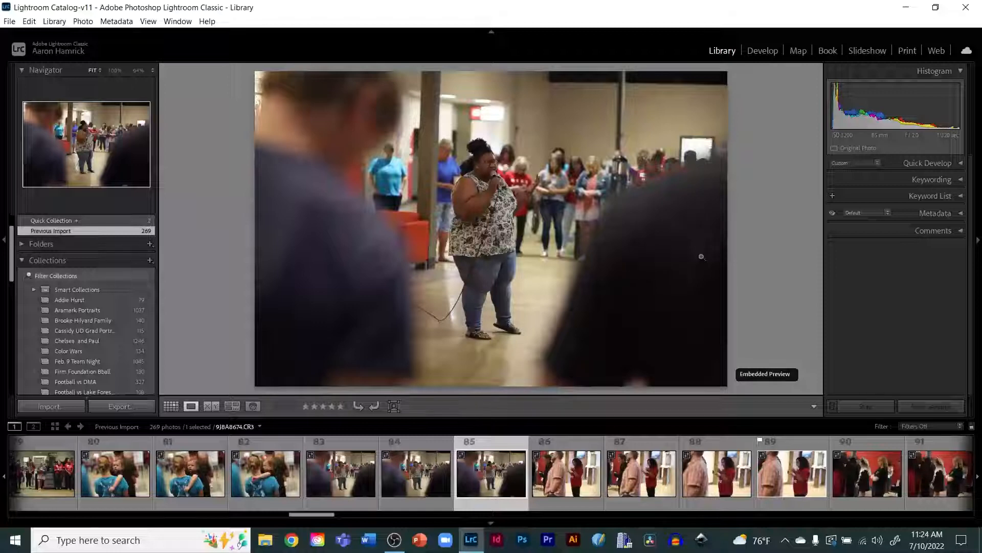
{"action": "key", "text": "p"}
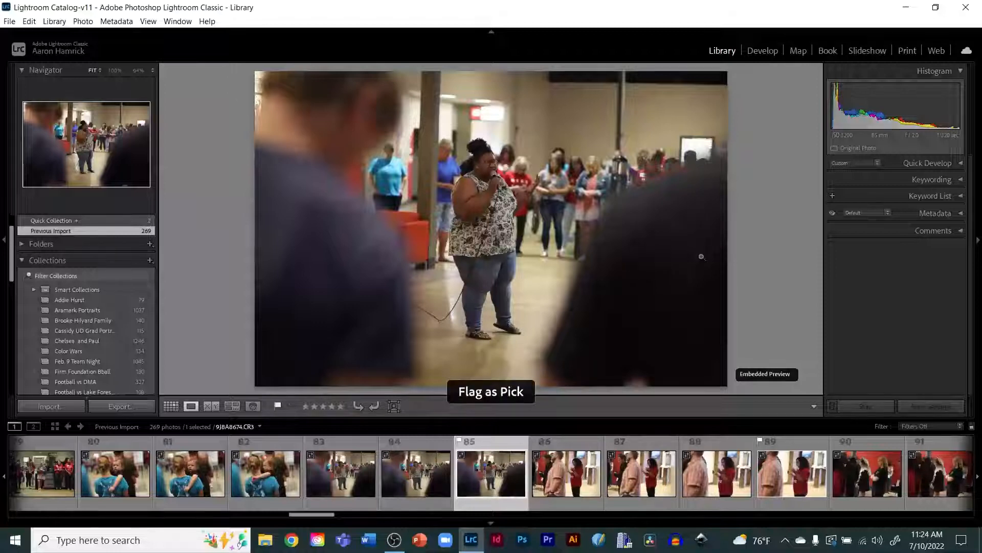
Step: Browse ahead and back through the photos of people mingling and chatting
{"action": "key", "text": "Right"}
{"action": "key", "text": "Right"}
{"action": "key", "text": "Right"}
{"action": "key", "text": "Right"}
{"action": "key", "text": "Right"}
{"action": "key", "text": "Right"}
{"action": "key", "text": "Right"}
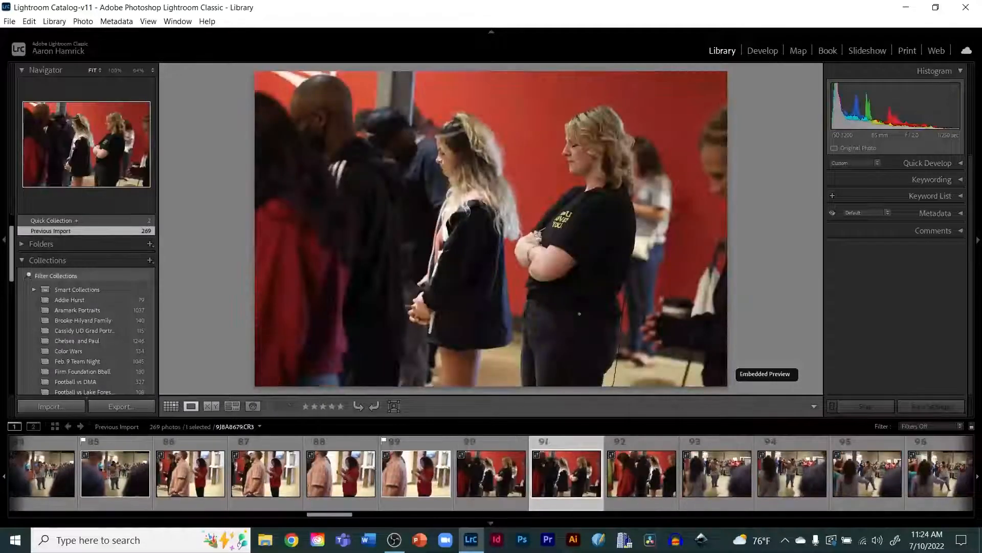
{"action": "key", "text": "Right"}
{"action": "key", "text": "Right"}
{"action": "key", "text": "Right"}
{"action": "key", "text": "Right"}
{"action": "key", "text": "Right"}
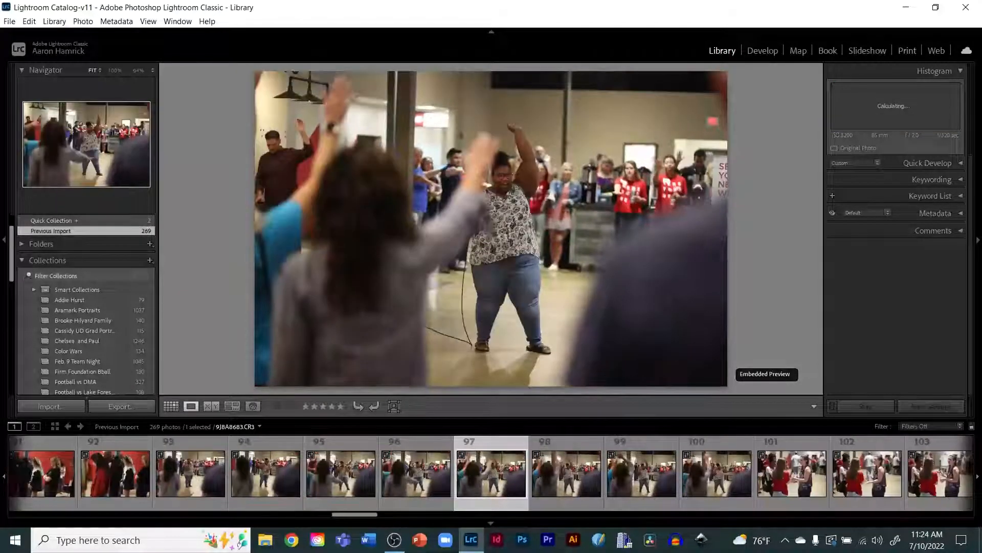
{"action": "key", "text": "Right"}
{"action": "key", "text": "Right"}
{"action": "key", "text": "Right"}
{"action": "key", "text": "Right"}
{"action": "key", "text": "Right"}
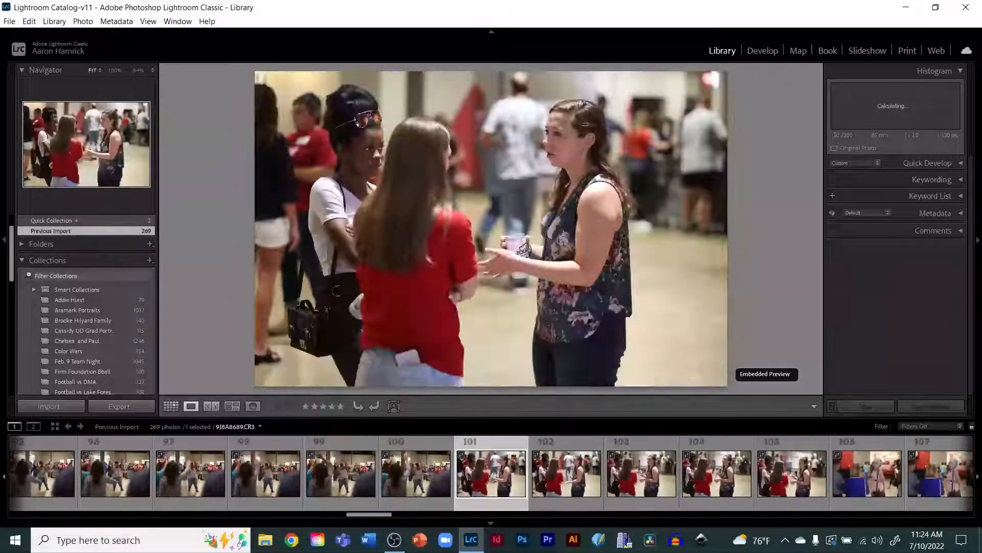
{"action": "key", "text": "Right"}
{"action": "key", "text": "Left"}
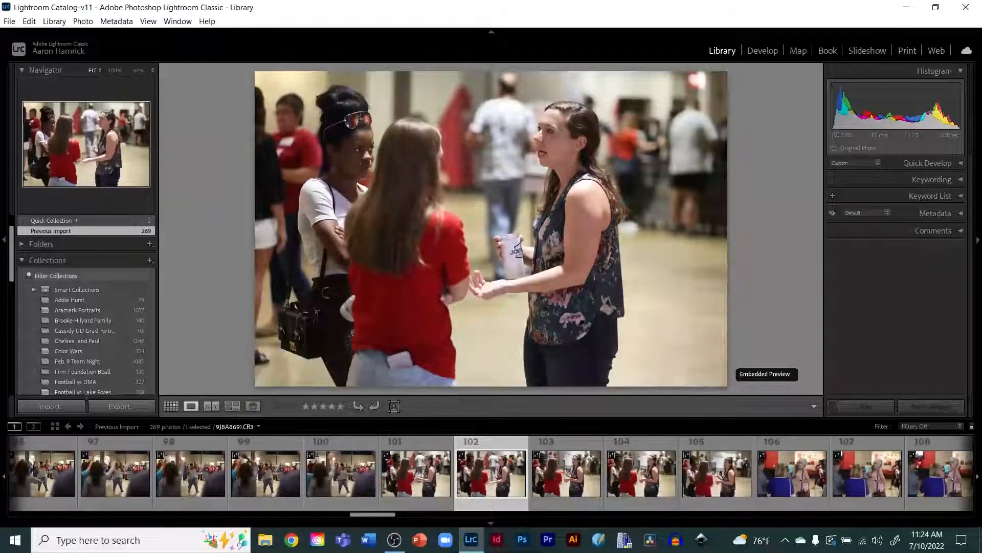
{"action": "key", "text": "Left"}
{"action": "key", "text": "Left"}
{"action": "key", "text": "Right"}
{"action": "key", "text": "Right"}
{"action": "key", "text": "Right"}
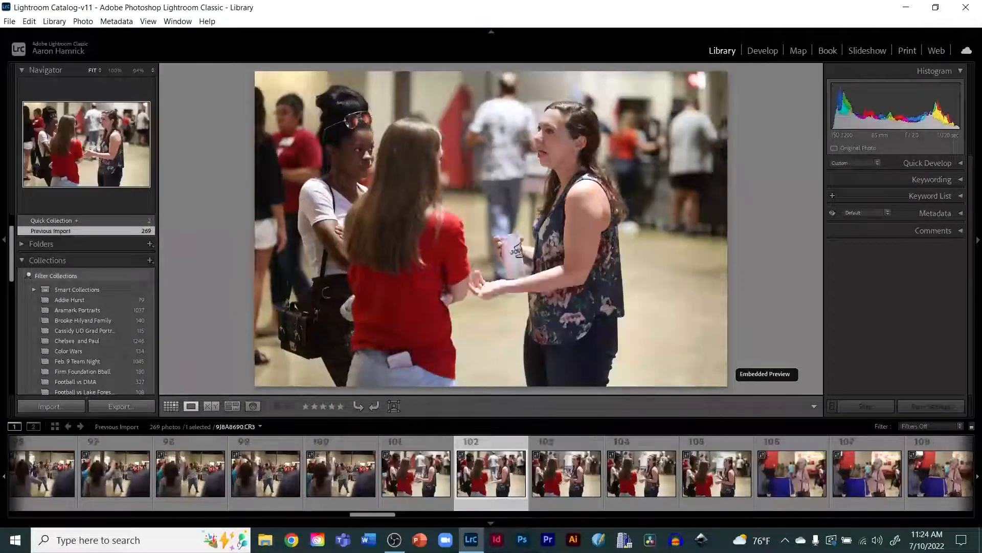
{"action": "key", "text": "Right"}
Step: Step back one photo and flag the 105th photo as a pick
{"action": "key", "text": "Right"}
{"action": "key", "text": "Right"}
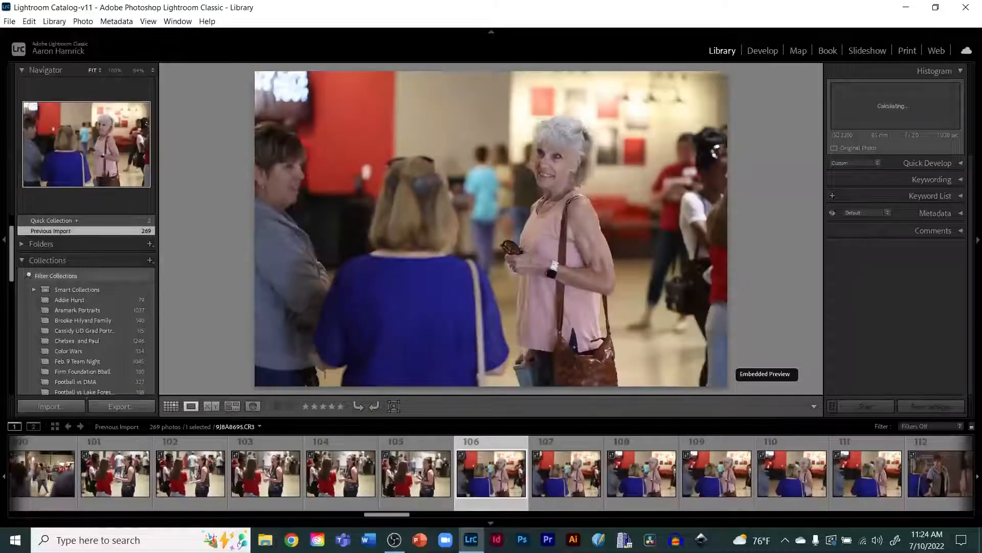
{"action": "key", "text": "Left"}
{"action": "key", "text": "p"}
Step: Browse the shots of the women chatting and flag the 119th photo, the laughing woman in the gray hoodie, as a pick
{"action": "key", "text": "Right"}
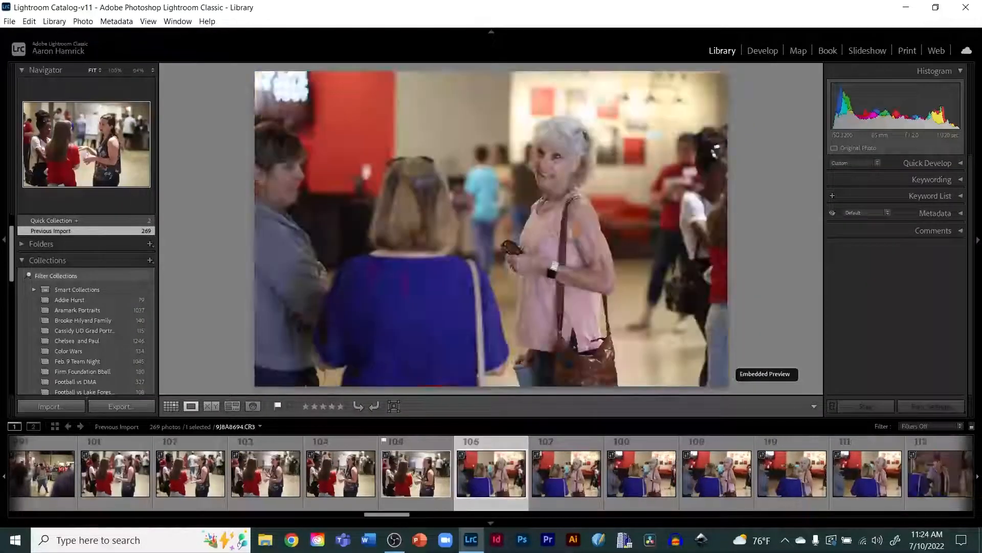
{"action": "key", "text": "Right"}
{"action": "key", "text": "Right"}
{"action": "key", "text": "Right"}
{"action": "key", "text": "Right"}
{"action": "key", "text": "Right"}
{"action": "key", "text": "Right"}
{"action": "key", "text": "Right"}
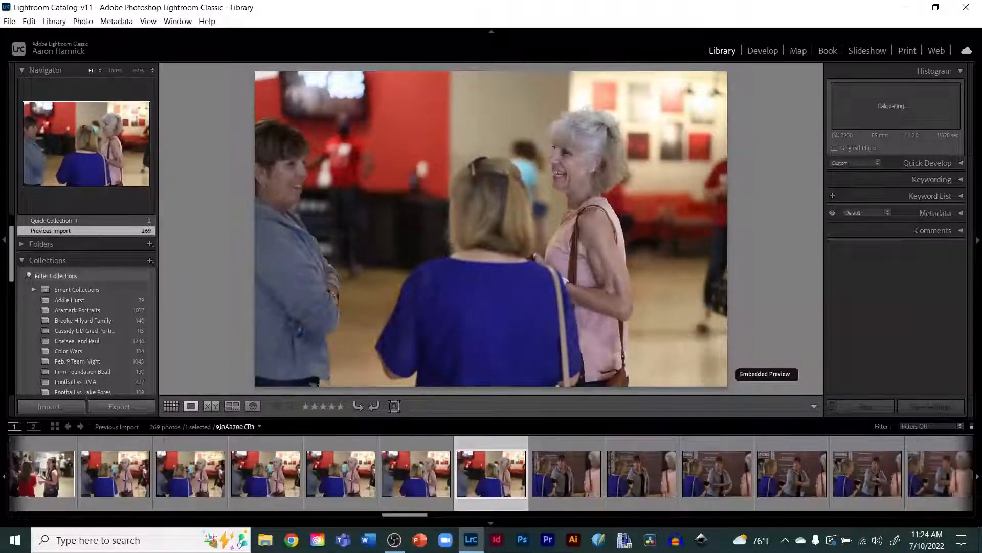
{"action": "key", "text": "Right"}
{"action": "key", "text": "Right"}
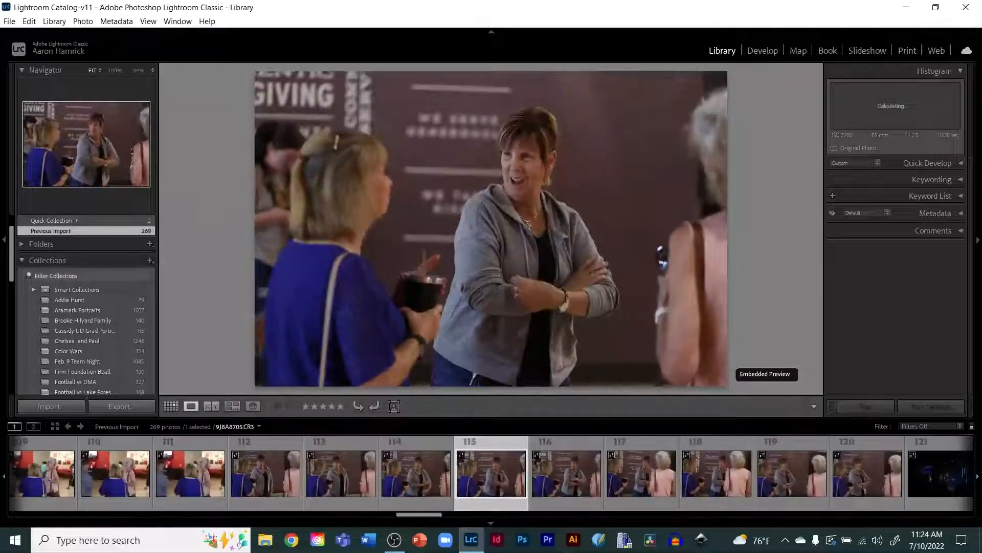
{"action": "key", "text": "Left"}
{"action": "key", "text": "Left"}
{"action": "key", "text": "Left"}
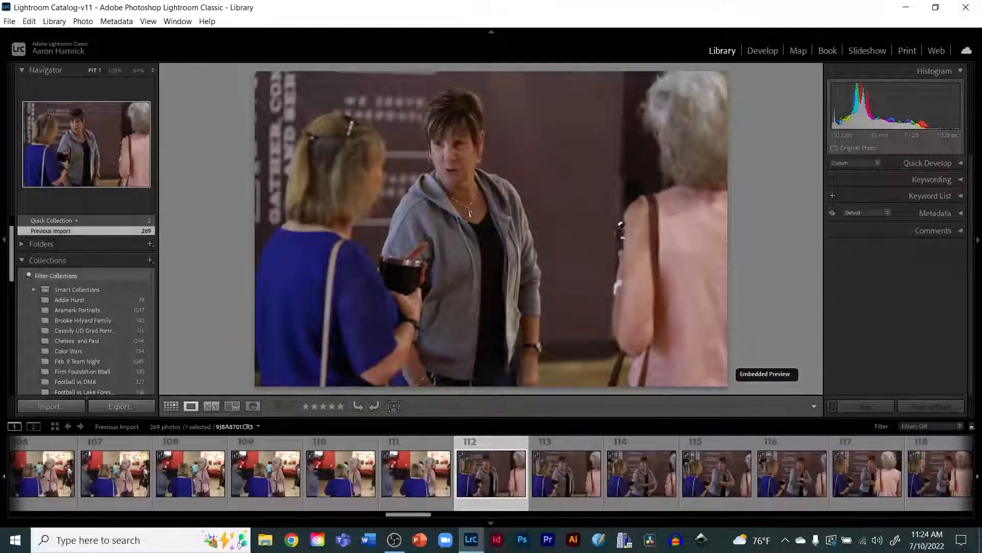
{"action": "key", "text": "Right"}
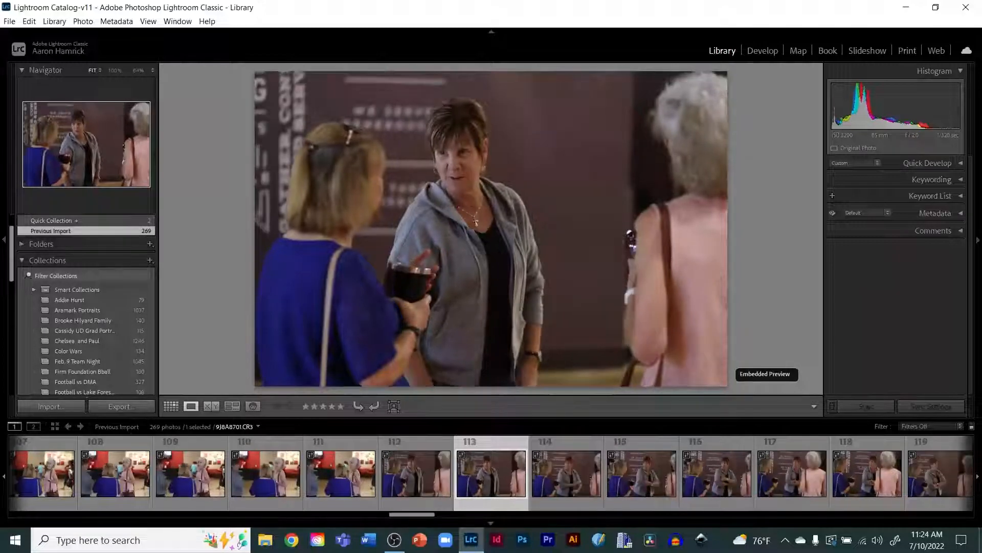
{"action": "key", "text": "Right"}
{"action": "key", "text": "Right"}
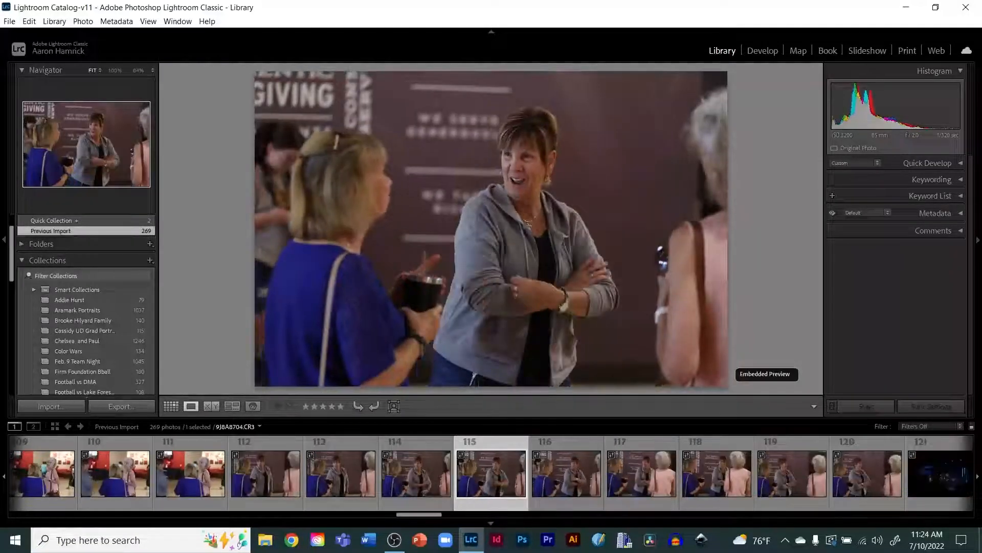
{"action": "key", "text": "Right"}
{"action": "key", "text": "Right"}
{"action": "key", "text": "Right"}
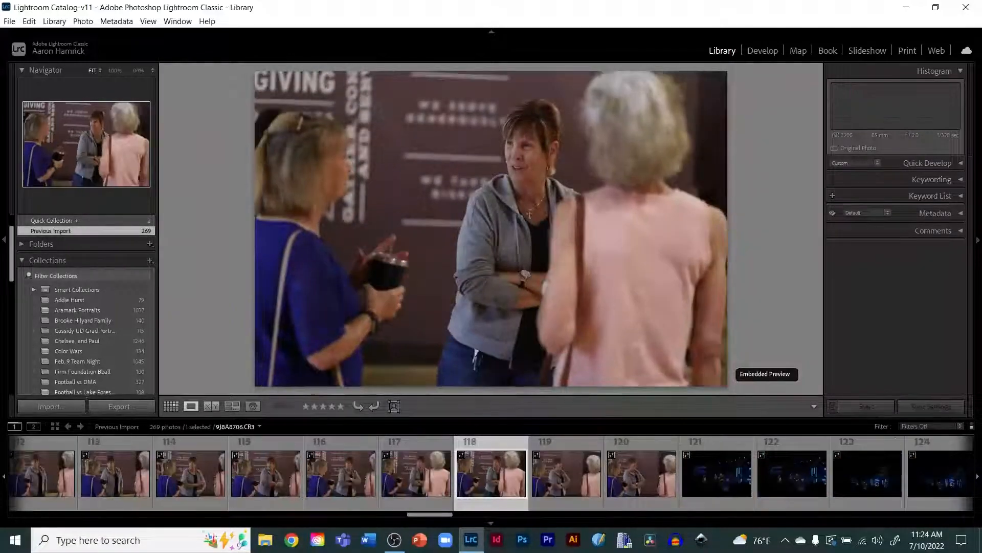
{"action": "key", "text": "Right"}
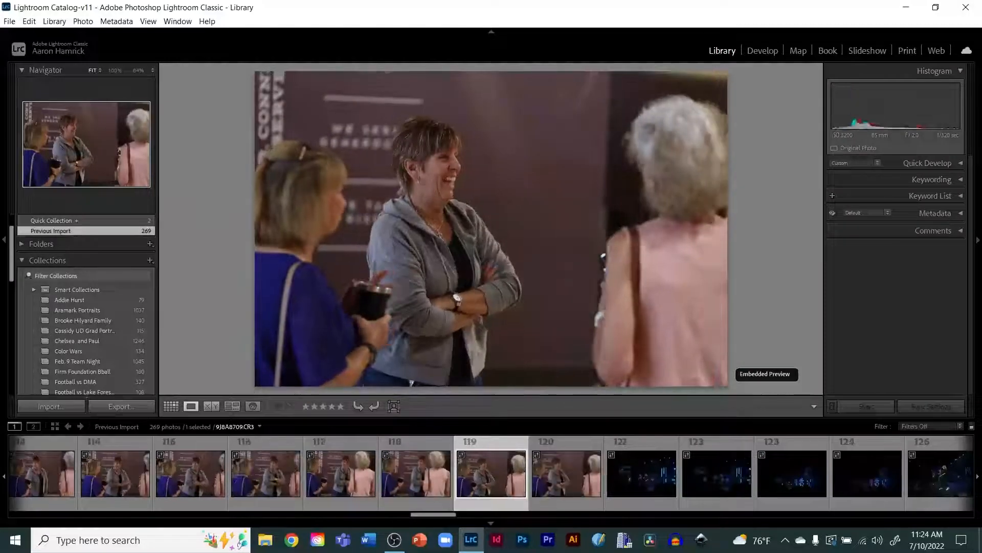
{"action": "key", "text": "p"}
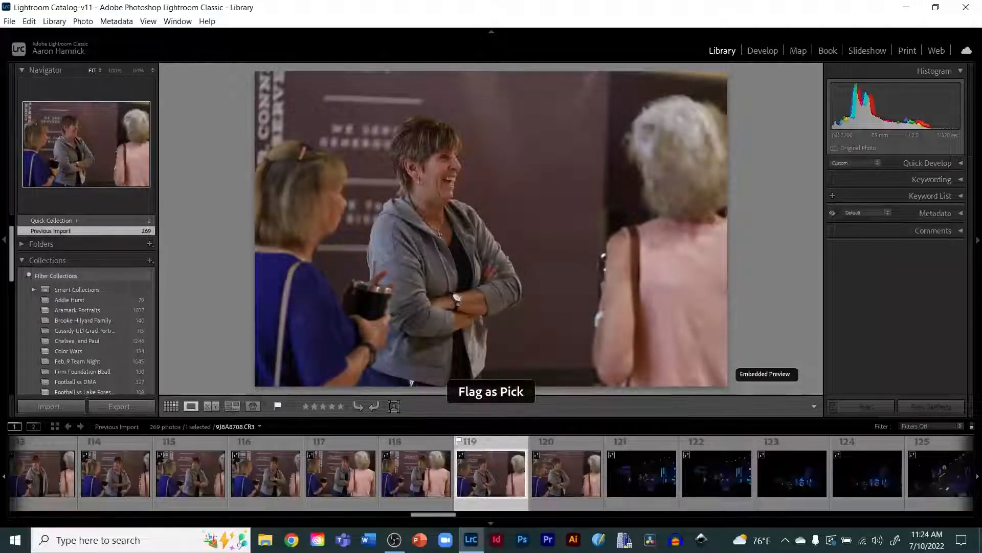
Step: Browse ahead into the stage shots and flag the 132nd photo, the singer with a raised hand, as a pick
{"action": "key", "text": "Right"}
{"action": "key", "text": "Right"}
{"action": "key", "text": "Right"}
{"action": "key", "text": "Right"}
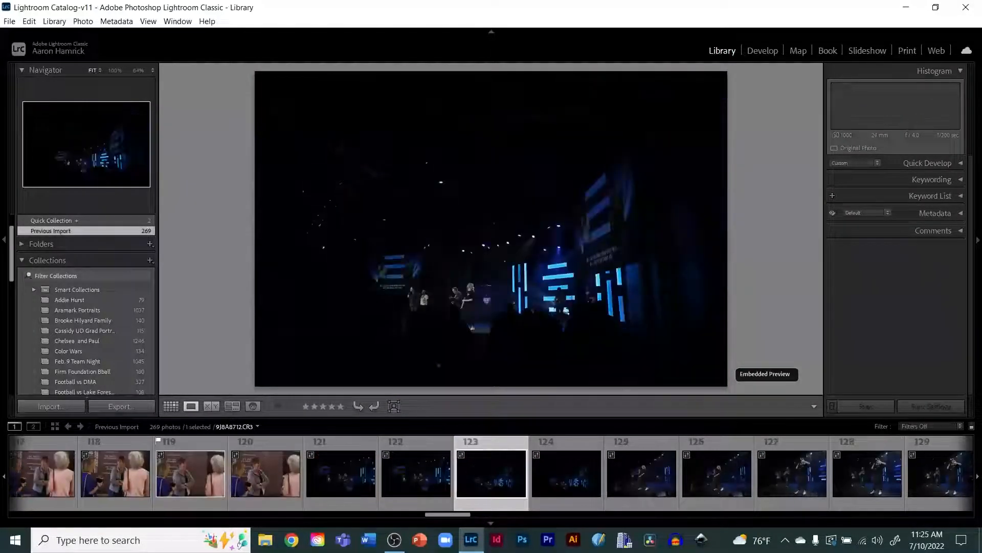
{"action": "key", "text": "Right"}
{"action": "key", "text": "Right"}
{"action": "key", "text": "Right"}
{"action": "key", "text": "Right"}
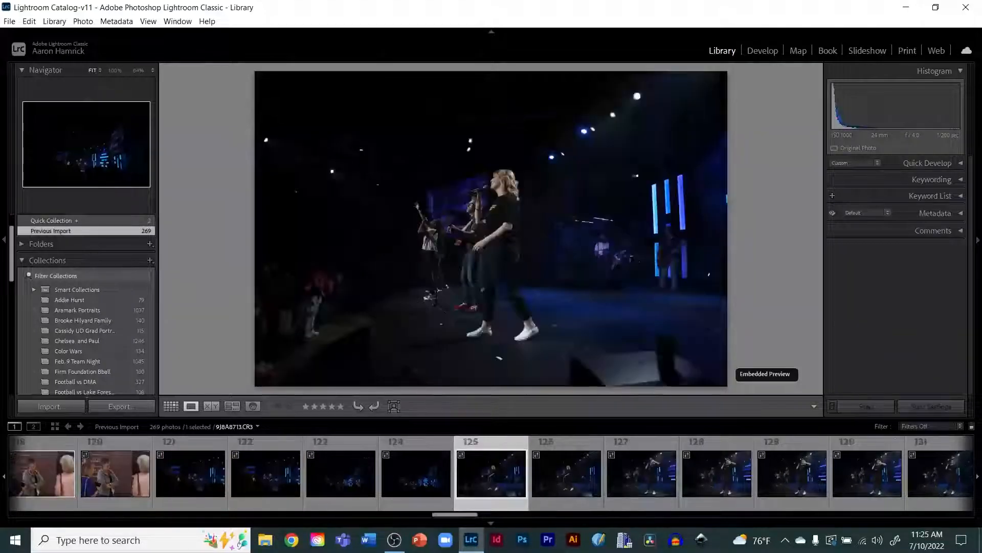
{"action": "key", "text": "Right"}
{"action": "key", "text": "Right"}
{"action": "key", "text": "Right"}
{"action": "key", "text": "Right"}
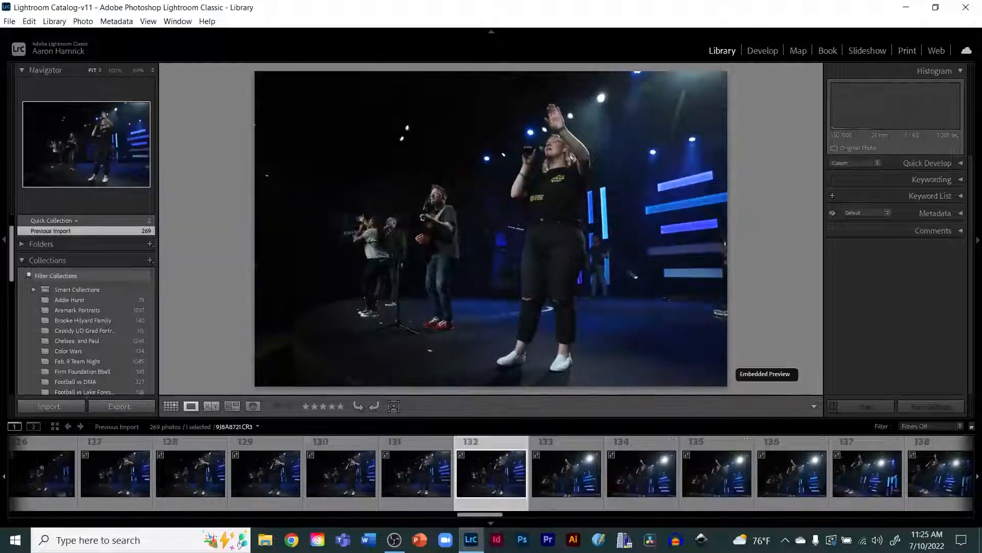
{"action": "key", "text": "Right"}
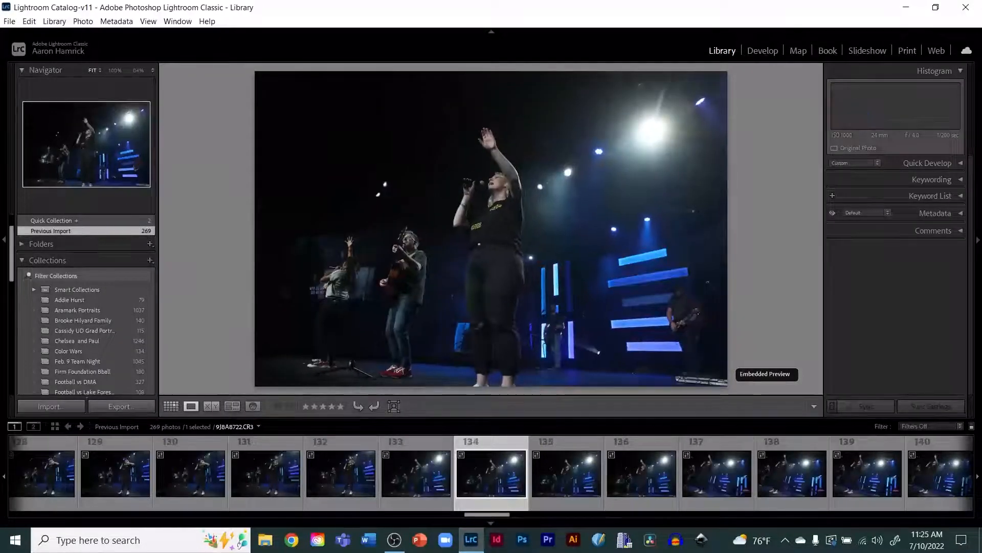
{"action": "key", "text": "Left"}
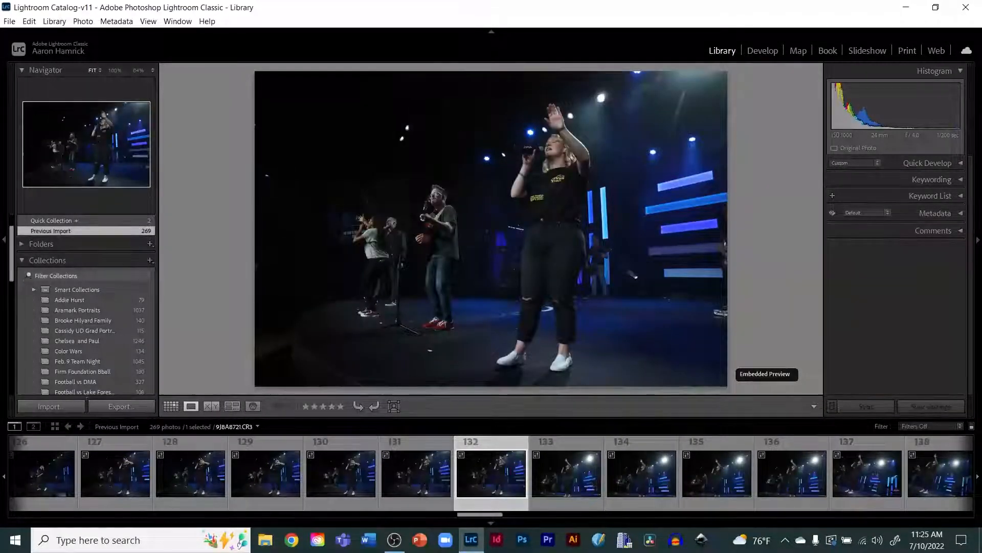
{"action": "key", "text": "p"}
Step: Move ahead and flag the 138th and 146th stage photos as picks
{"action": "key", "text": "Right"}
{"action": "key", "text": "Right"}
{"action": "key", "text": "Right"}
{"action": "key", "text": "Right"}
{"action": "key", "text": "Right"}
{"action": "key", "text": "Right"}
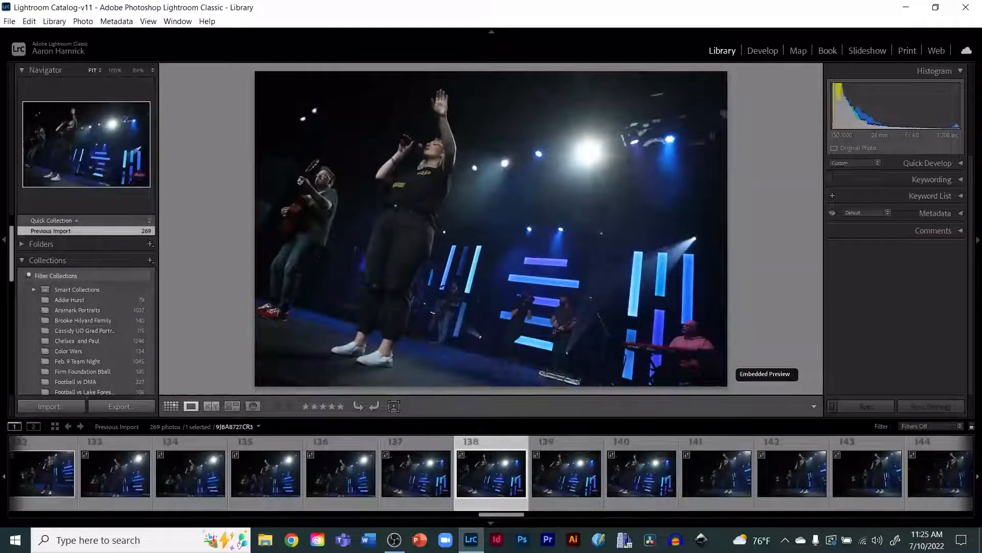
{"action": "key", "text": "p"}
{"action": "key", "text": "Right"}
{"action": "key", "text": "Right"}
{"action": "key", "text": "Right"}
{"action": "key", "text": "Right"}
{"action": "key", "text": "Right"}
{"action": "key", "text": "Right"}
{"action": "key", "text": "Right"}
{"action": "key", "text": "Right"}
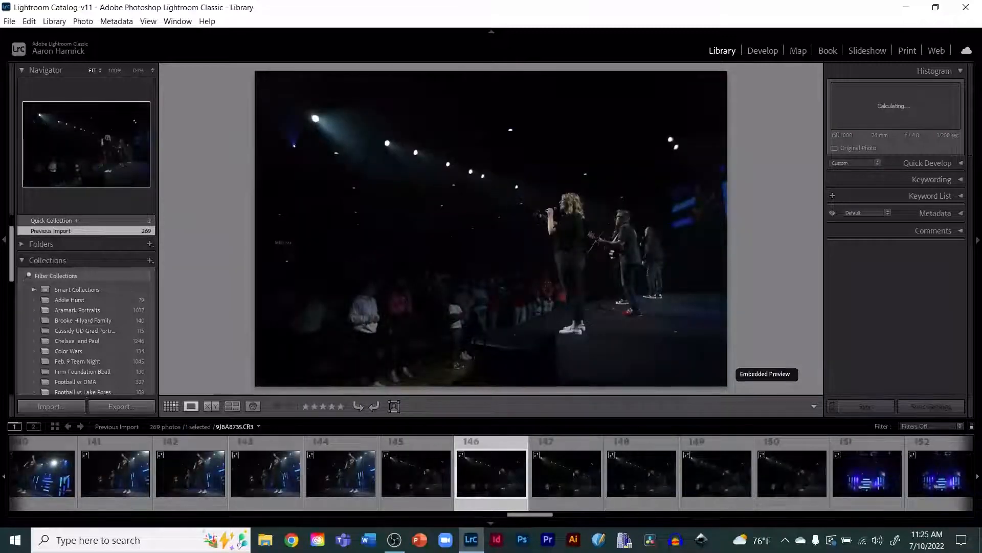
{"action": "key", "text": "p"}
Step: Browse the wide stage shots and flag the 156th photo as a pick
{"action": "key", "text": "Right"}
{"action": "key", "text": "Right"}
{"action": "key", "text": "Right"}
{"action": "key", "text": "Right"}
{"action": "key", "text": "Right"}
{"action": "key", "text": "Right"}
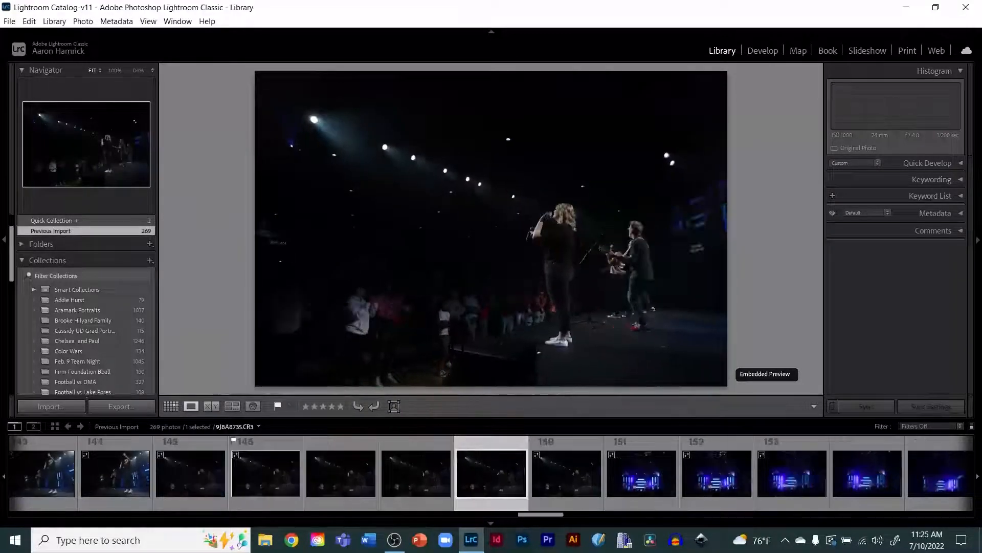
{"action": "key", "text": "Right"}
{"action": "key", "text": "Right"}
{"action": "key", "text": "Right"}
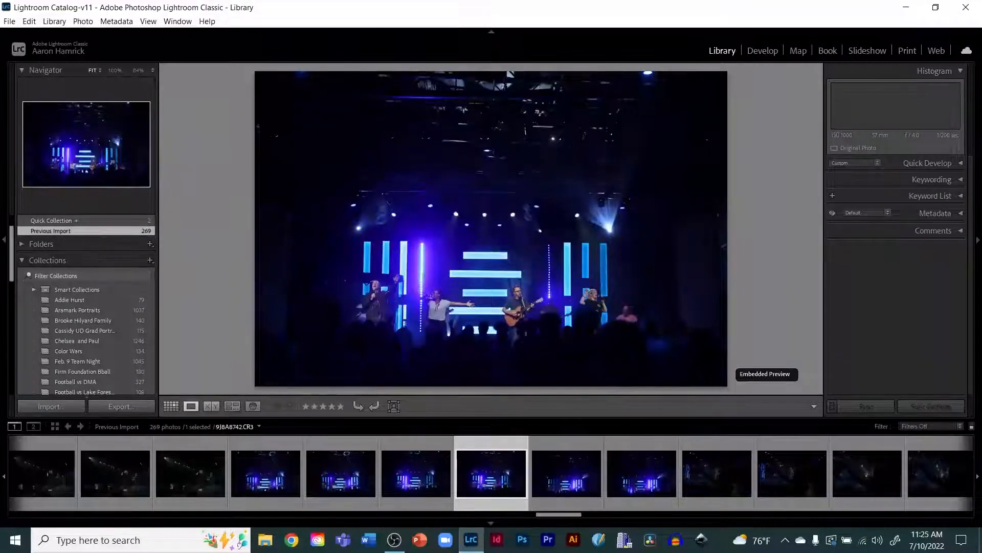
{"action": "key", "text": "Left"}
{"action": "key", "text": "Left"}
{"action": "key", "text": "Left"}
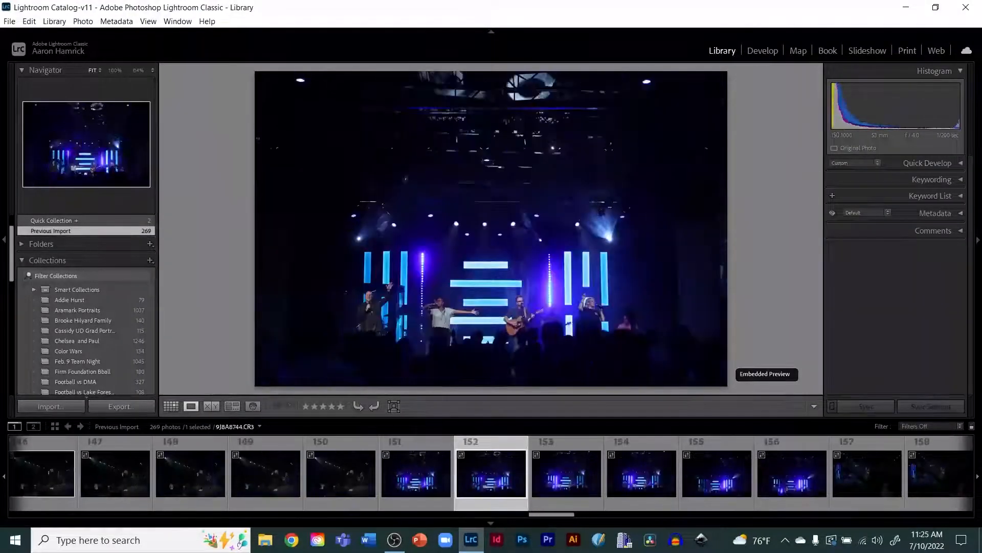
{"action": "key", "text": "Right"}
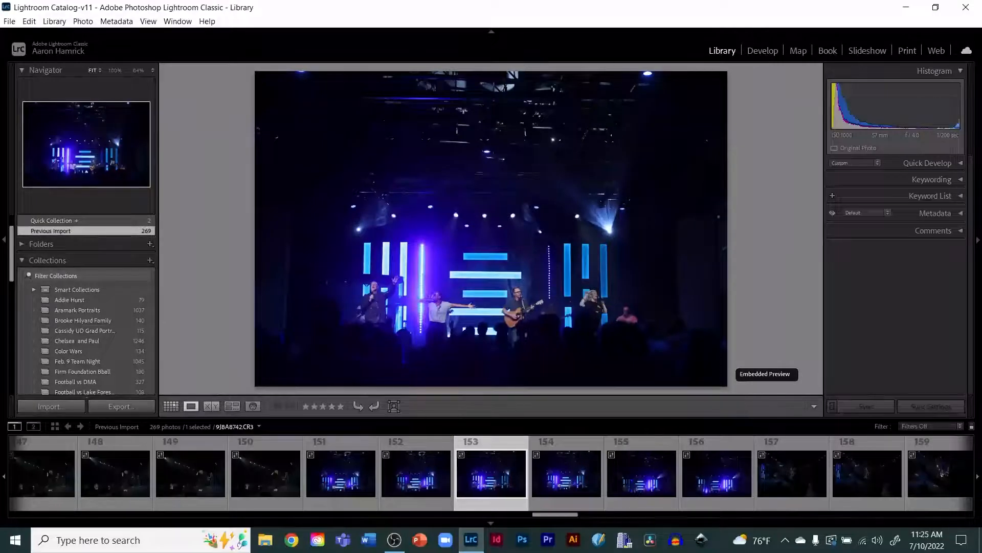
{"action": "key", "text": "Right"}
{"action": "key", "text": "Right"}
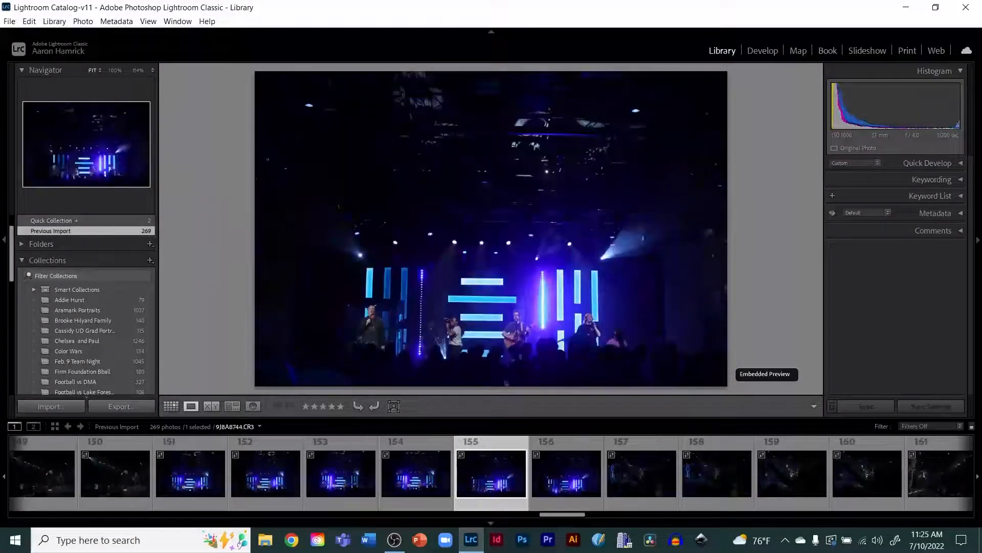
{"action": "key", "text": "Right"}
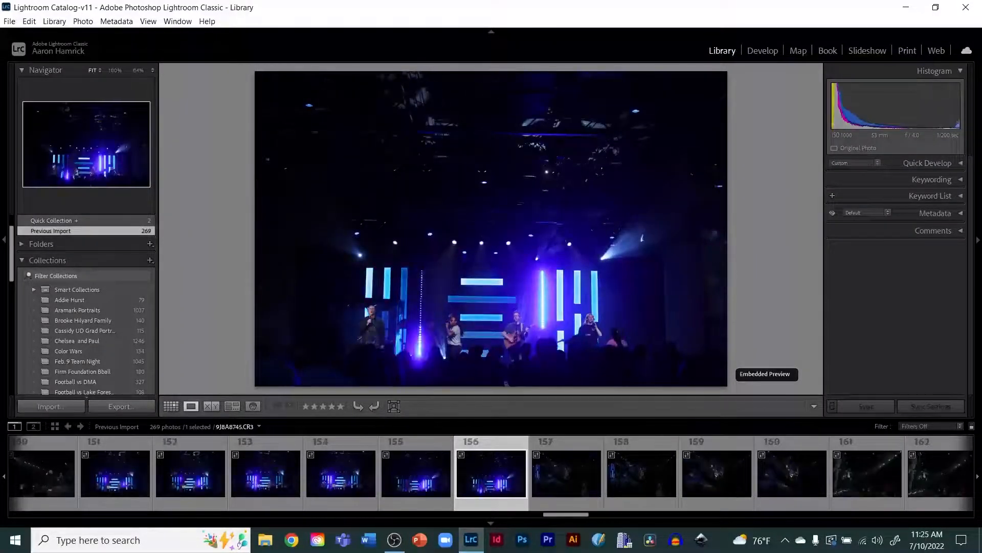
{"action": "key", "text": "p"}
Step: Browse back and forth through the stage shots and flag the 161st photo, the performer singing into a microphone, as a pick
{"action": "key", "text": "Right"}
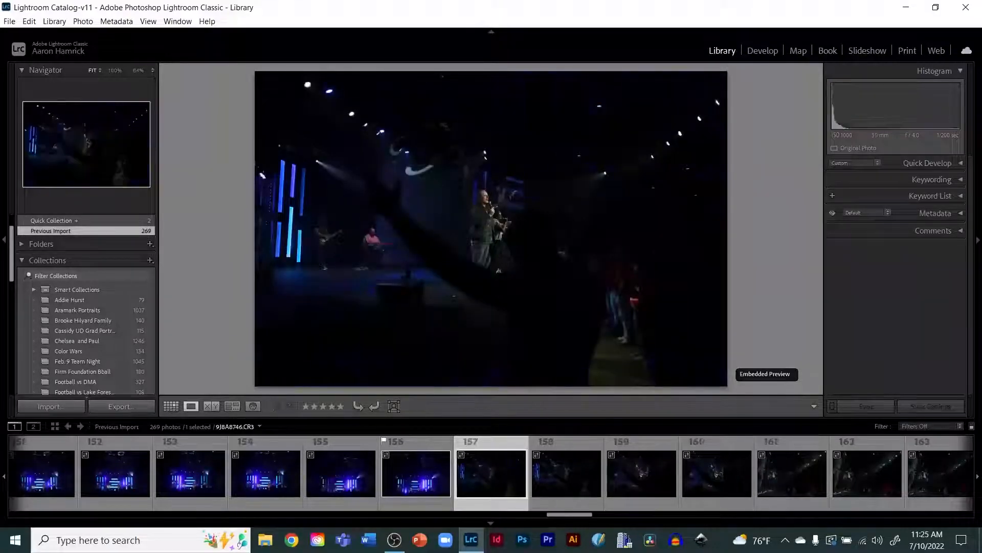
{"action": "key", "text": "Right"}
{"action": "key", "text": "Right"}
{"action": "key", "text": "Right"}
{"action": "key", "text": "Right"}
{"action": "key", "text": "Right"}
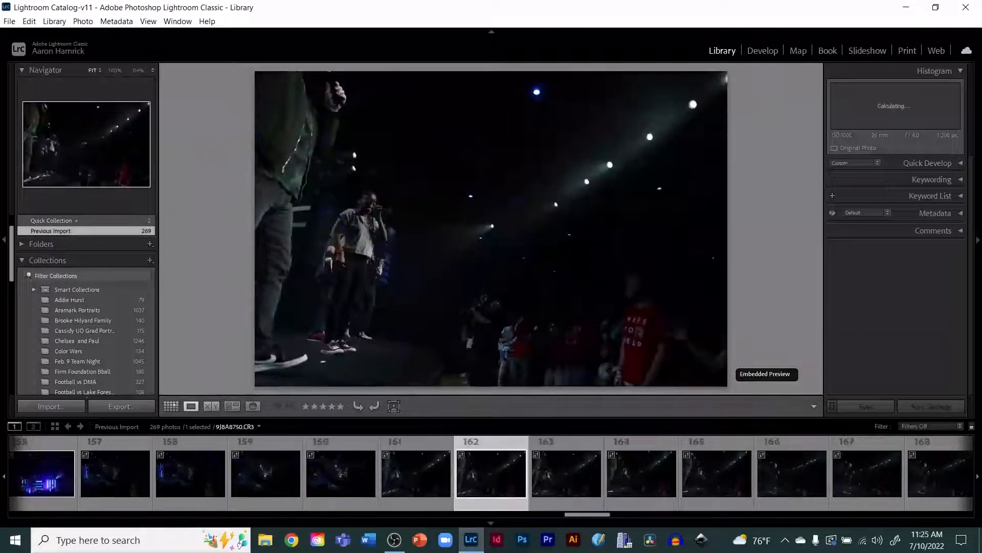
{"action": "key", "text": "Right"}
{"action": "key", "text": "Right"}
{"action": "key", "text": "Right"}
{"action": "key", "text": "Right"}
{"action": "key", "text": "Right"}
{"action": "key", "text": "Right"}
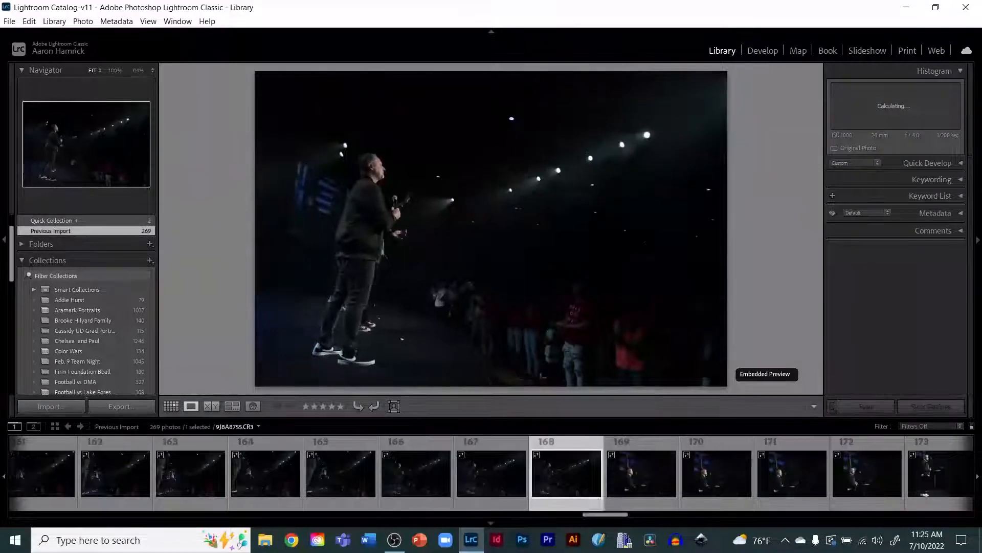
{"action": "key", "text": "Left"}
{"action": "key", "text": "Left"}
{"action": "key", "text": "Left"}
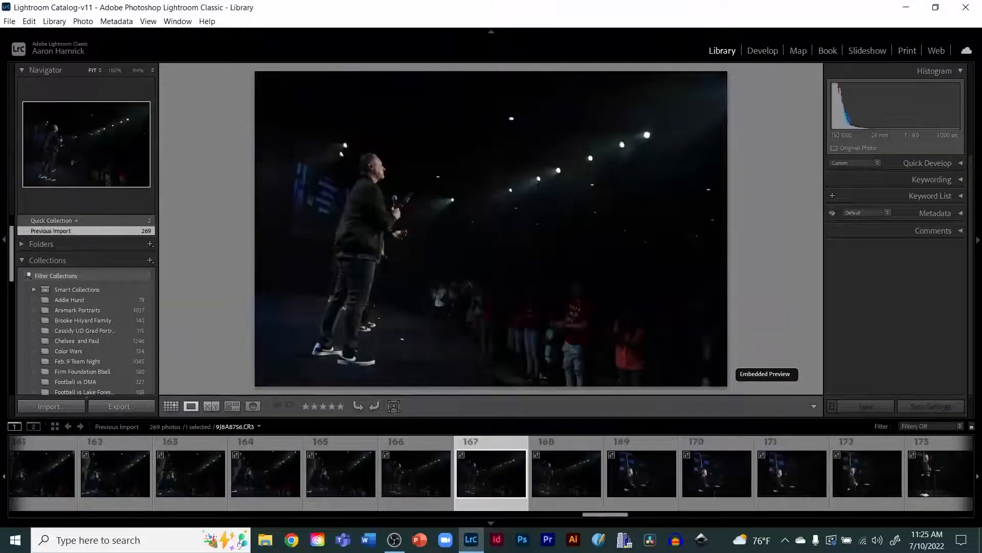
{"action": "key", "text": "Left"}
{"action": "key", "text": "Left"}
{"action": "key", "text": "Left"}
{"action": "key", "text": "Left"}
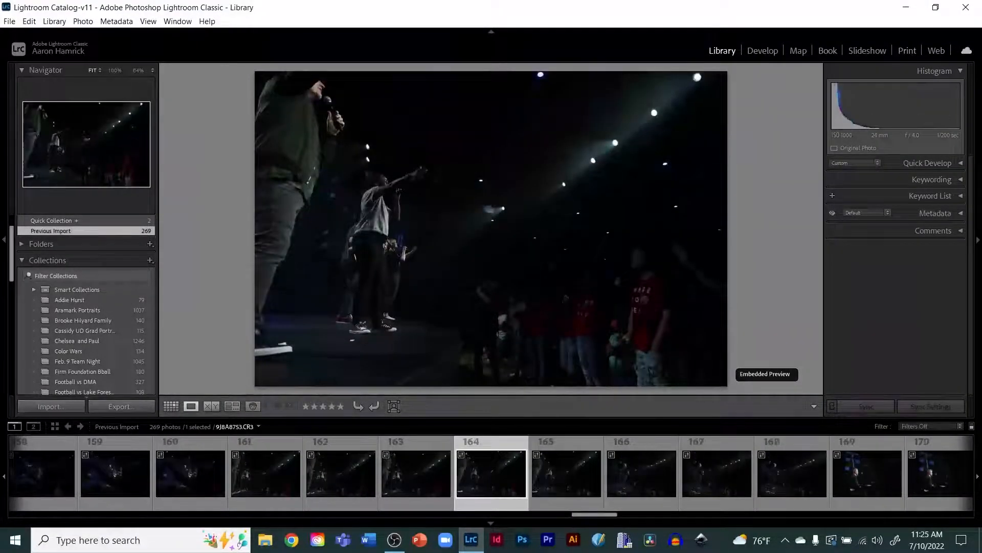
{"action": "key", "text": "Left"}
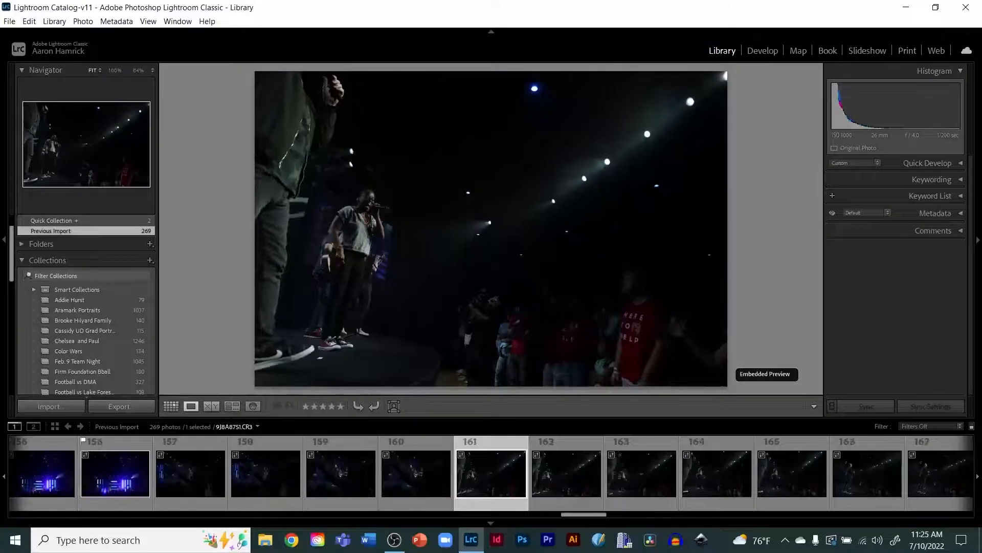
{"action": "key", "text": "p"}
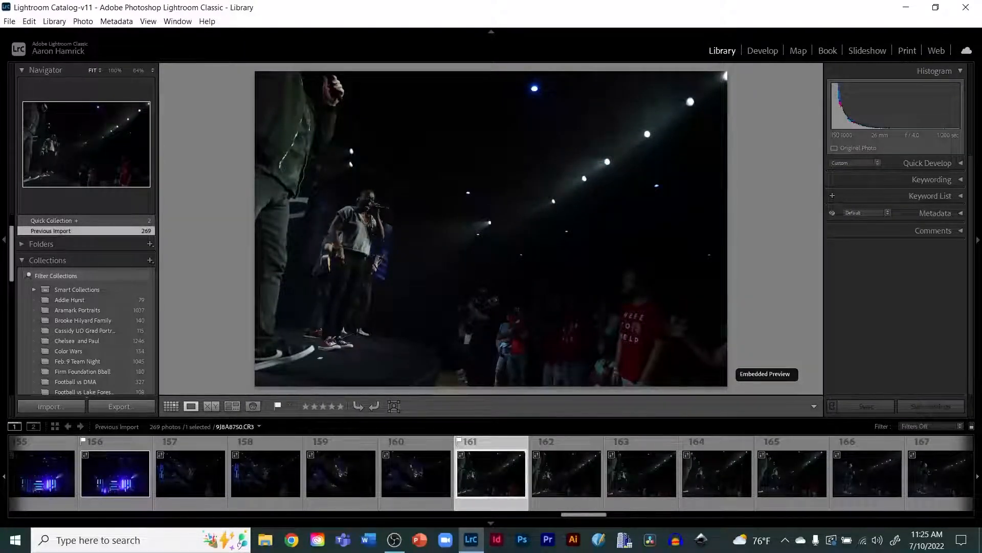
Step: Move ahead into the podium speaker shots and flag the 181st photo, the speaker gesturing beside the podium, as a pick
{"action": "key", "text": "Right"}
{"action": "key", "text": "Right"}
{"action": "key", "text": "Right"}
{"action": "key", "text": "Right"}
{"action": "key", "text": "Right"}
{"action": "key", "text": "Right"}
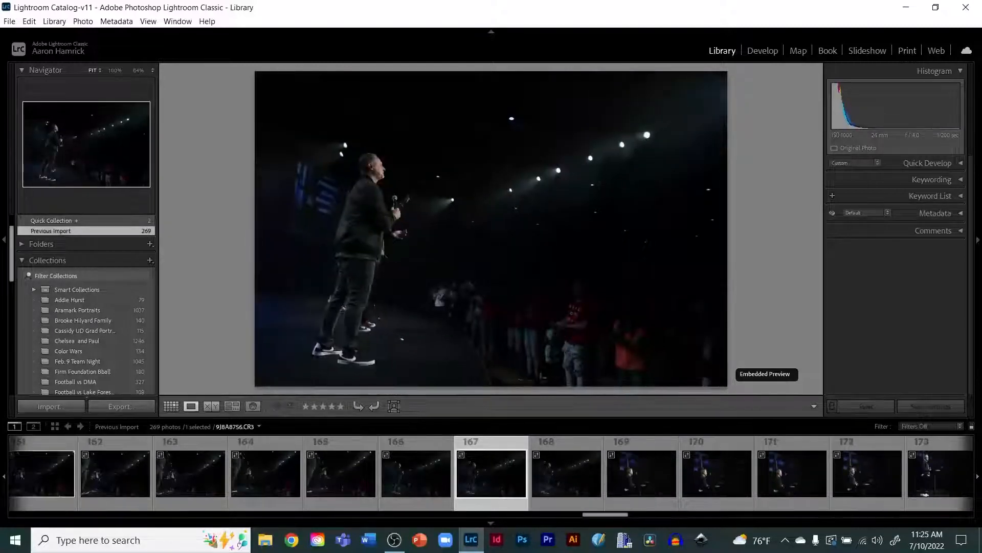
{"action": "key", "text": "Right"}
{"action": "key", "text": "Right"}
{"action": "key", "text": "Right"}
{"action": "key", "text": "Right"}
{"action": "key", "text": "Right"}
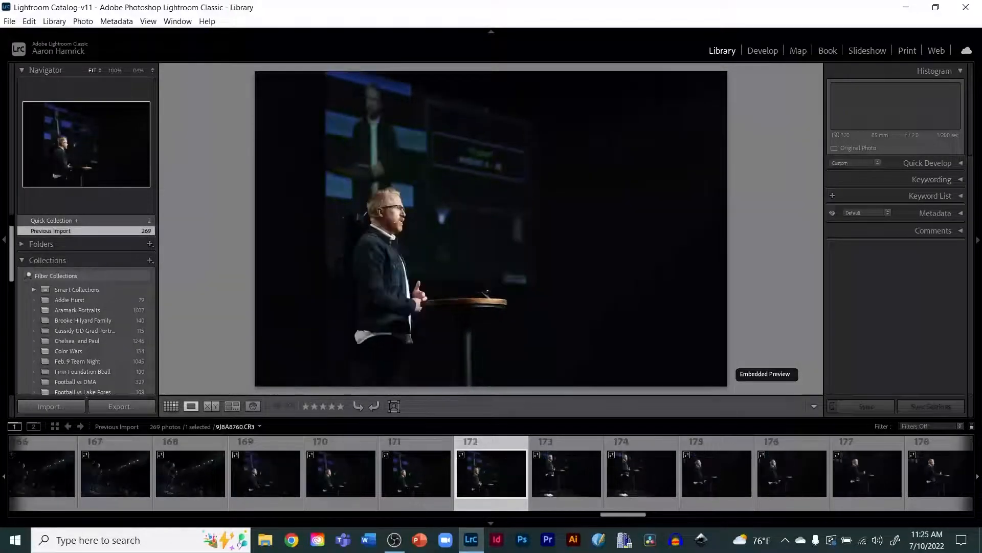
{"action": "key", "text": "Right"}
{"action": "key", "text": "Right"}
{"action": "key", "text": "Right"}
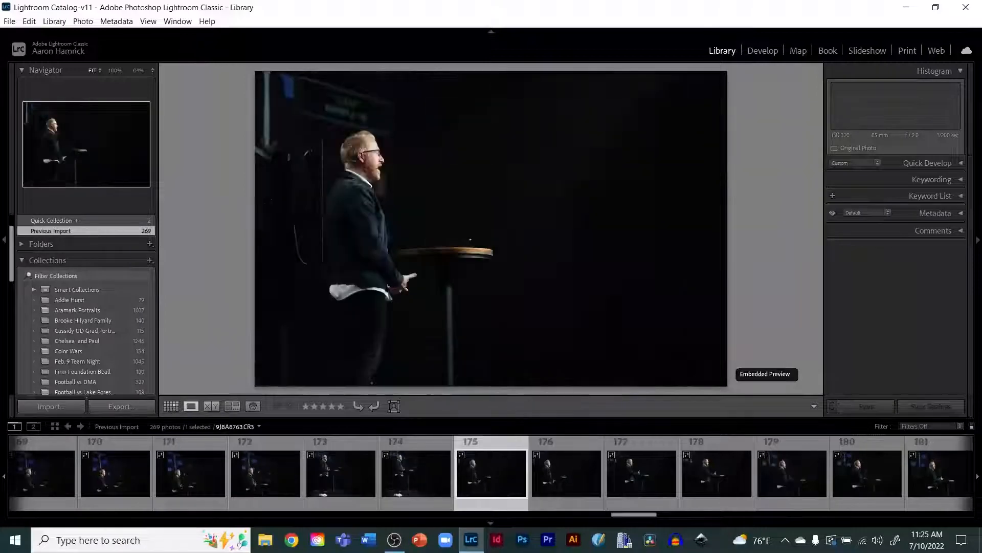
{"action": "key", "text": "Left"}
{"action": "key", "text": "Left"}
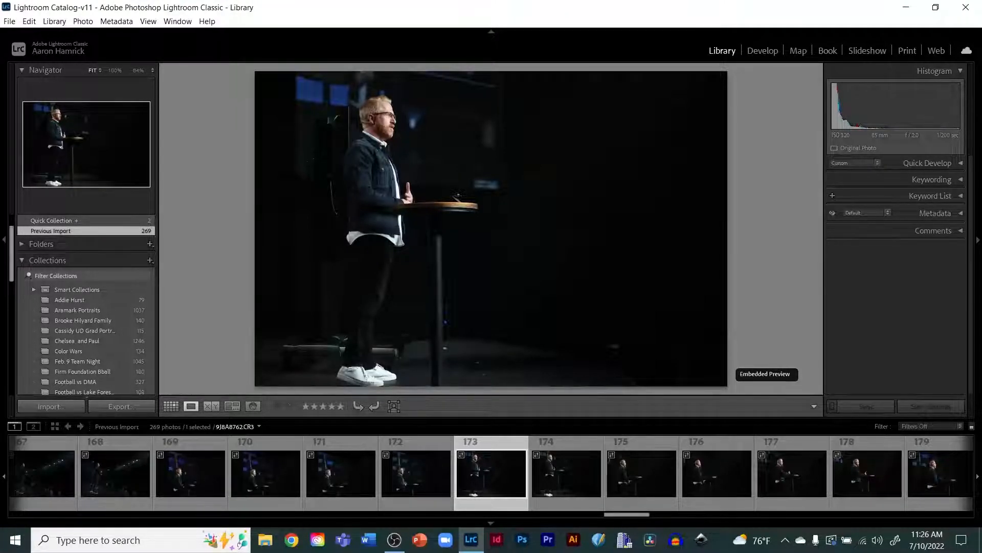
{"action": "key", "text": "Left"}
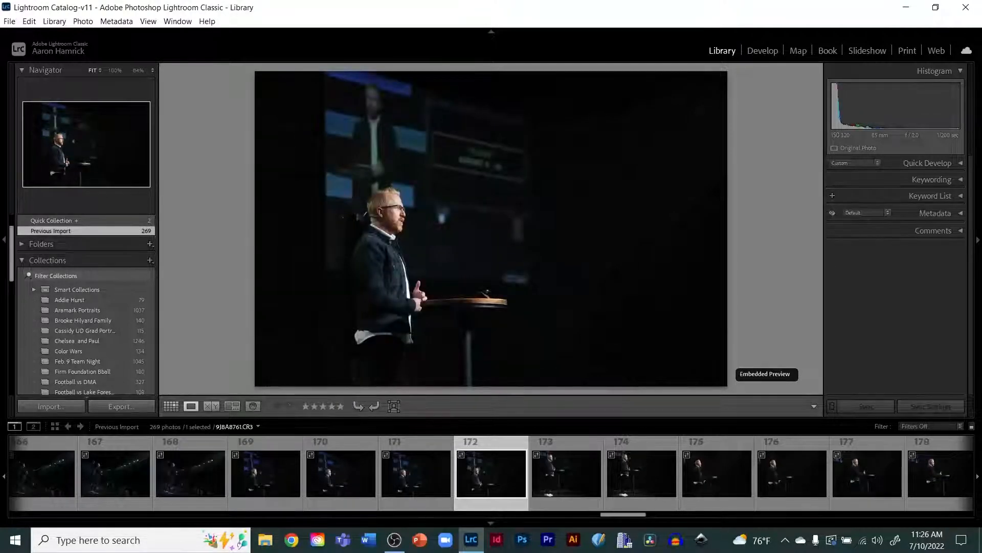
{"action": "key", "text": "Right"}
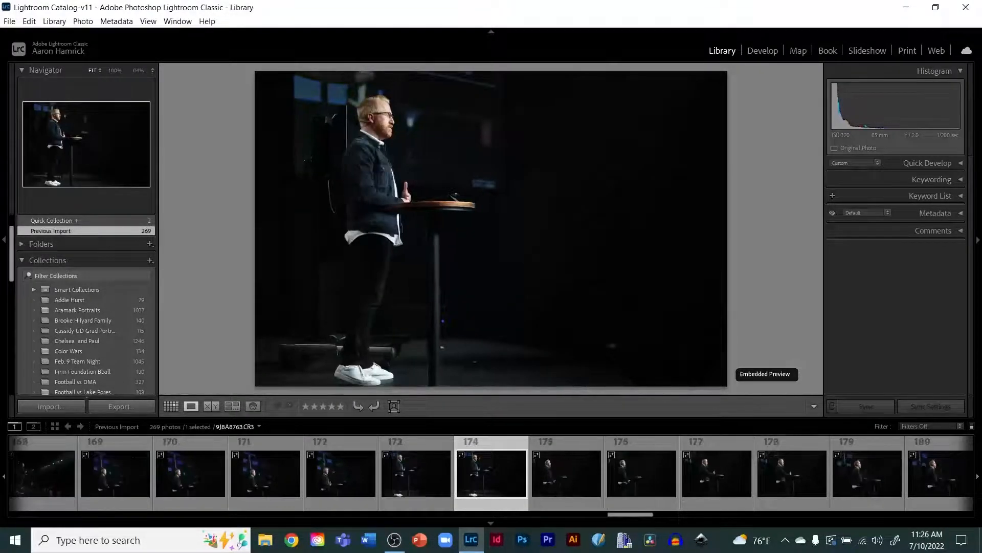
{"action": "key", "text": "Right"}
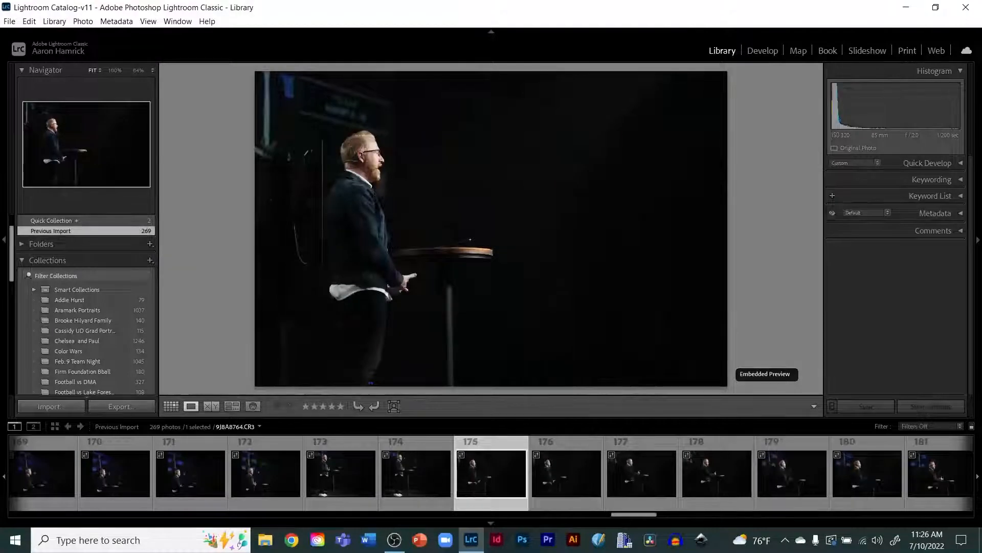
{"action": "key", "text": "Right"}
{"action": "key", "text": "Right"}
{"action": "key", "text": "Right"}
{"action": "key", "text": "Right"}
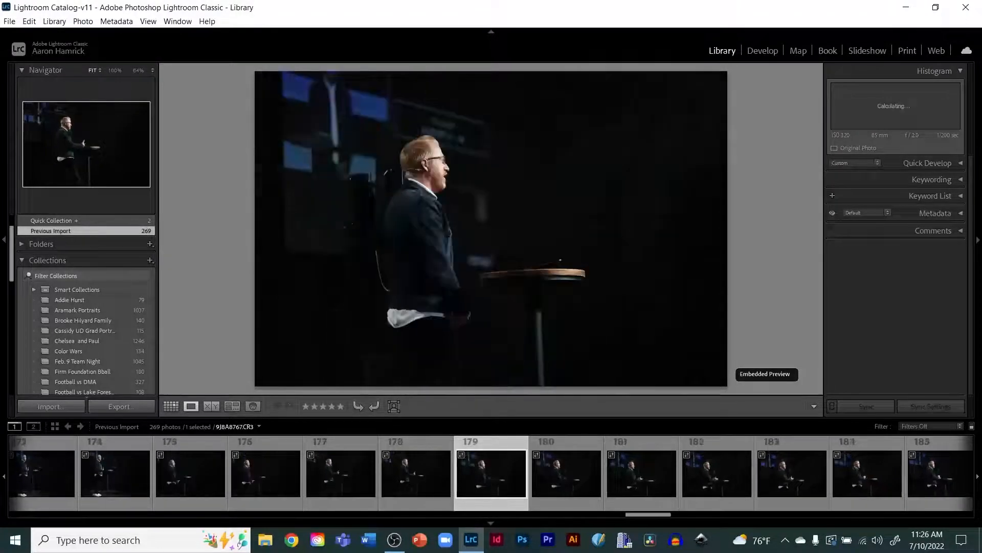
{"action": "key", "text": "Right"}
{"action": "key", "text": "Right"}
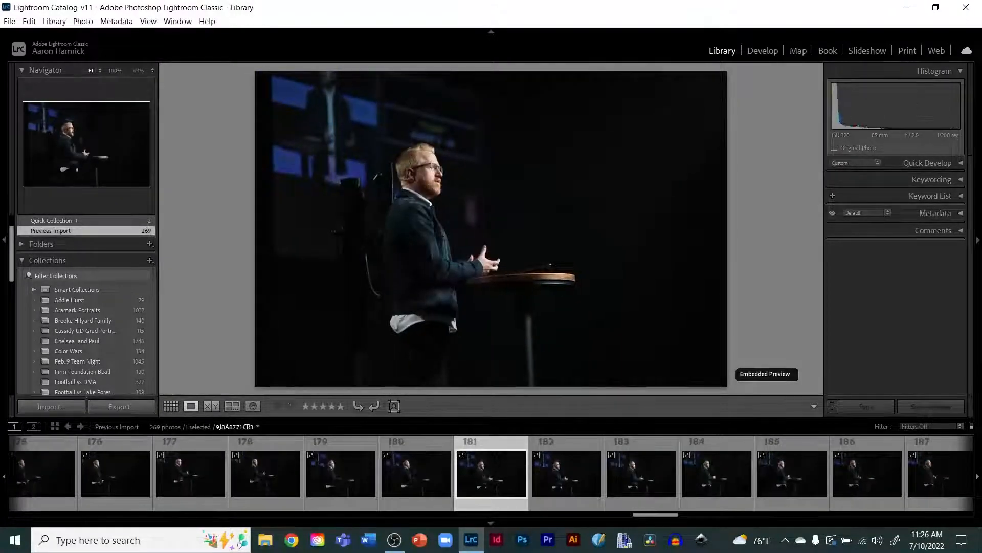
{"action": "key", "text": "p"}
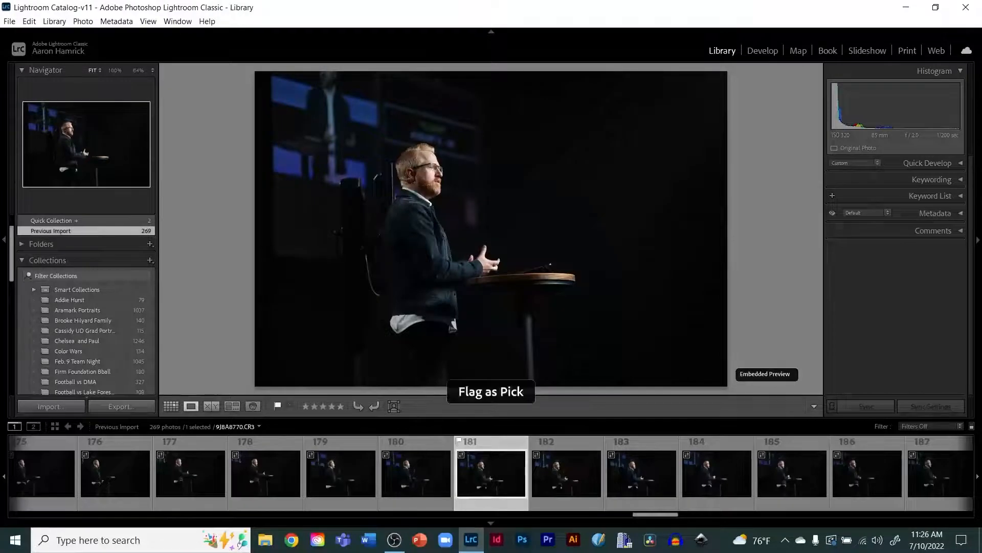
Step: Browse further through the speaker shots and flag the 201st and 207th photos as picks
{"action": "key", "text": "Right"}
{"action": "key", "text": "Right"}
{"action": "key", "text": "Right"}
{"action": "key", "text": "Right"}
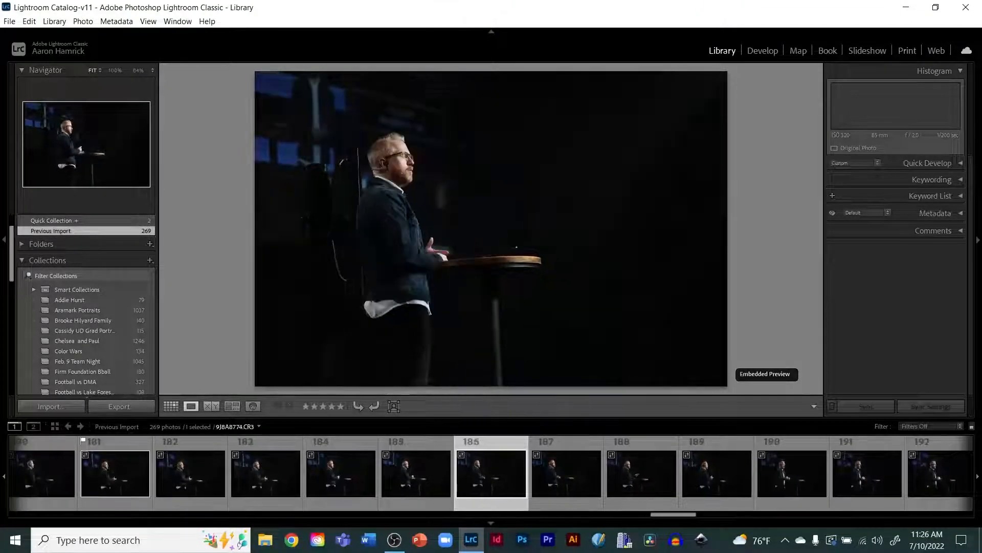
{"action": "key", "text": "Right"}
{"action": "key", "text": "Right"}
{"action": "key", "text": "Right"}
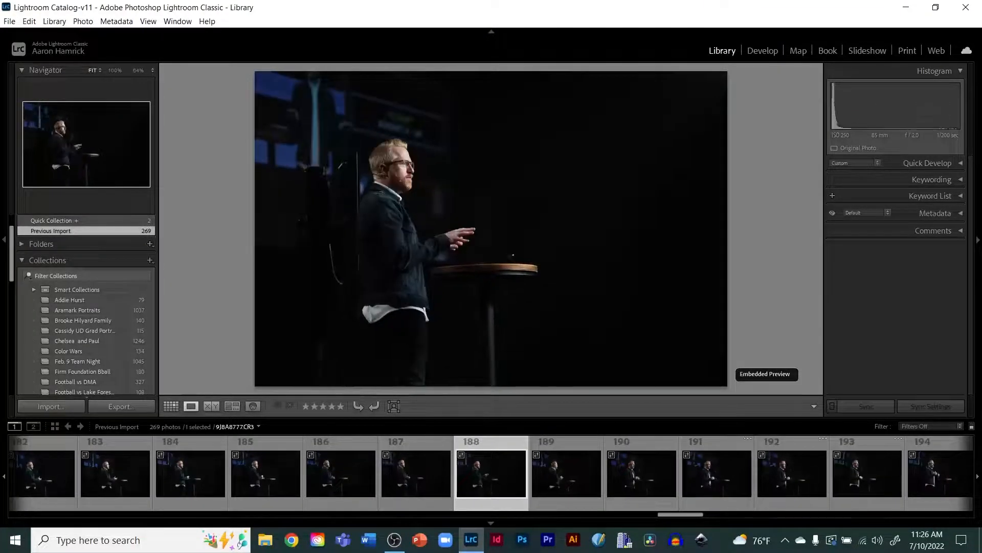
{"action": "key", "text": "Right"}
{"action": "key", "text": "Right"}
{"action": "key", "text": "Right"}
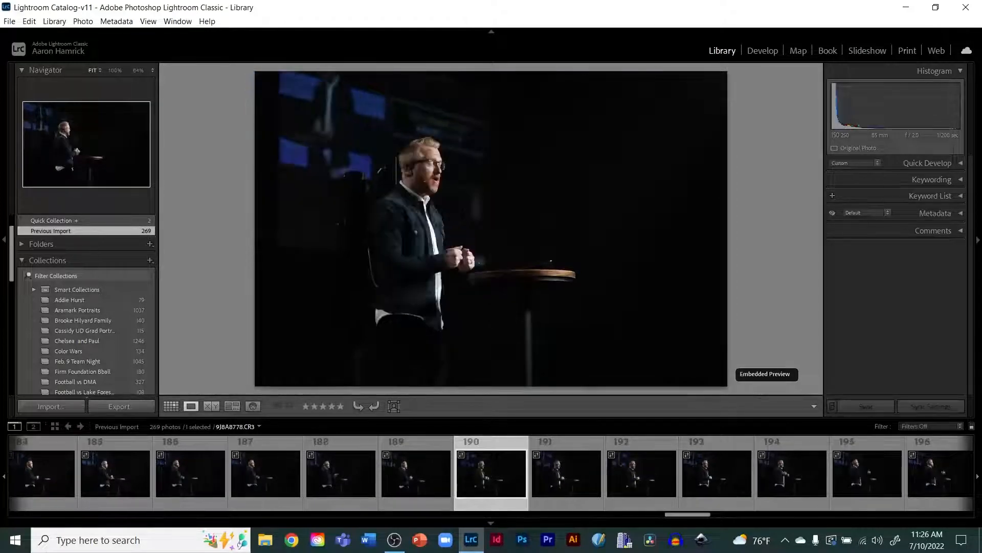
{"action": "key", "text": "Left"}
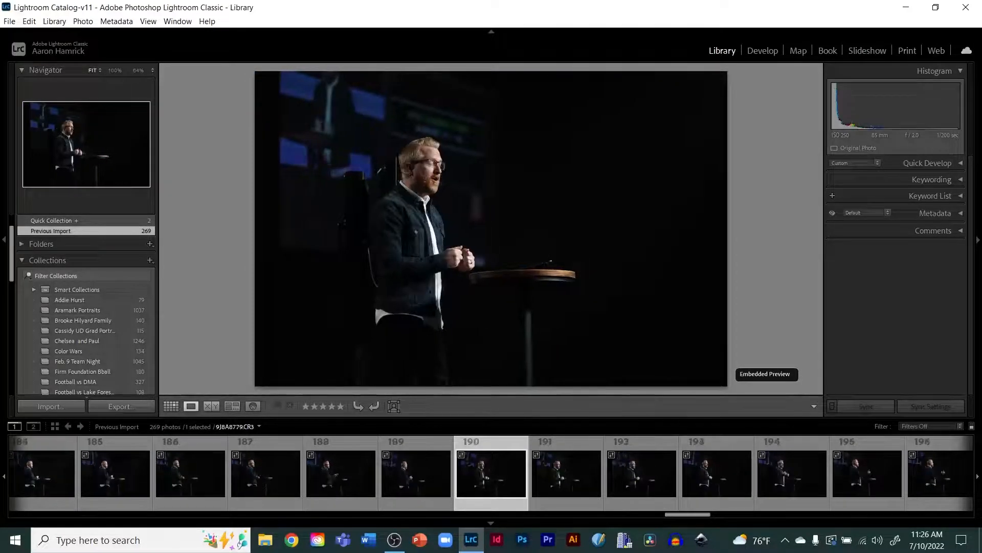
{"action": "key", "text": "Right"}
{"action": "key", "text": "Right"}
{"action": "key", "text": "Right"}
{"action": "key", "text": "Right"}
{"action": "key", "text": "Right"}
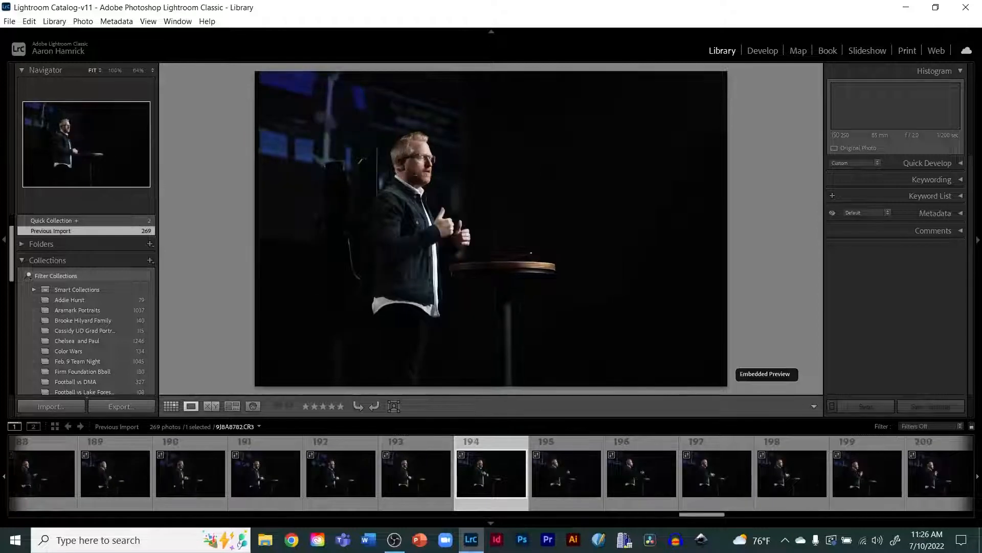
{"action": "key", "text": "Right"}
{"action": "key", "text": "Right"}
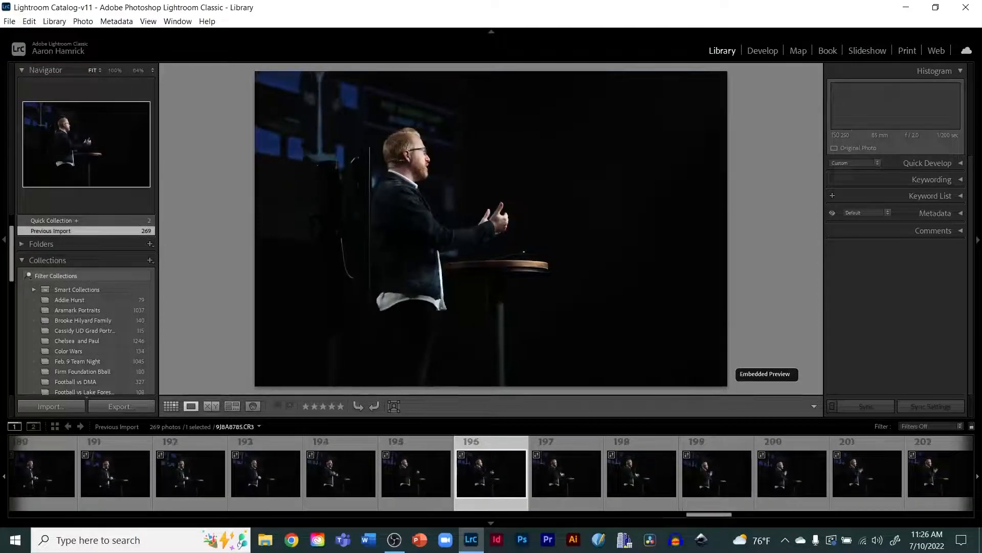
{"action": "key", "text": "Right"}
{"action": "key", "text": "Right"}
{"action": "key", "text": "Right"}
{"action": "key", "text": "Right"}
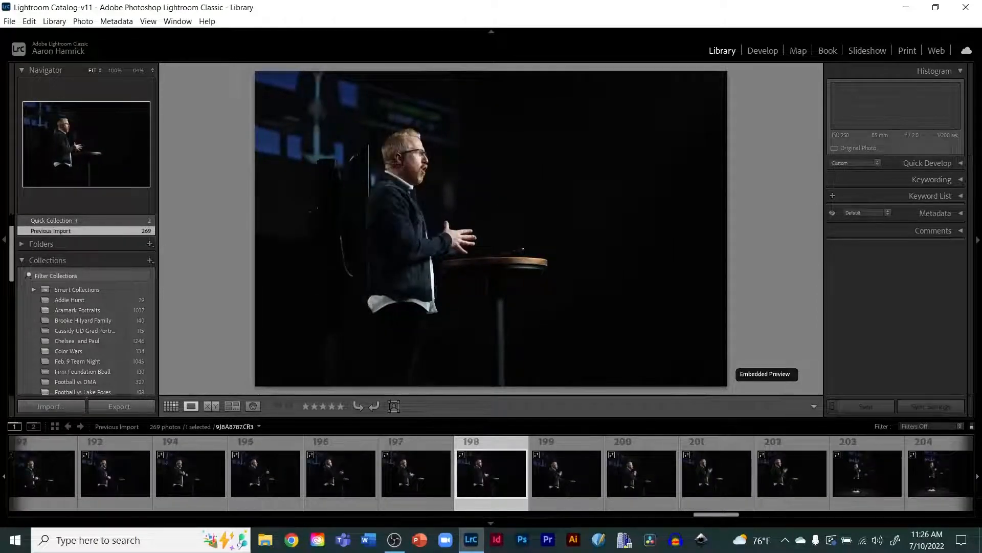
{"action": "key", "text": "Right"}
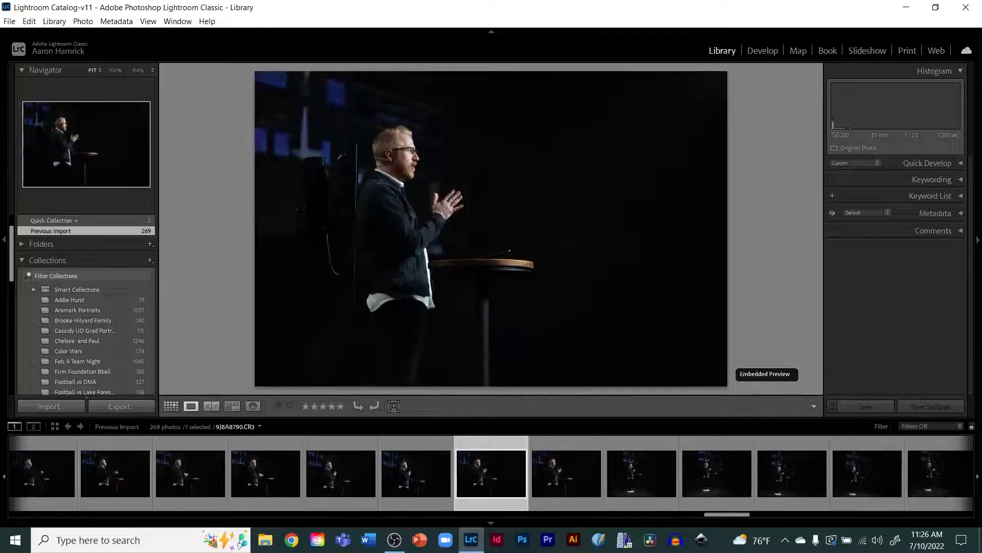
{"action": "key", "text": "Right"}
{"action": "key", "text": "Right"}
{"action": "key", "text": "Right"}
{"action": "key", "text": "Right"}
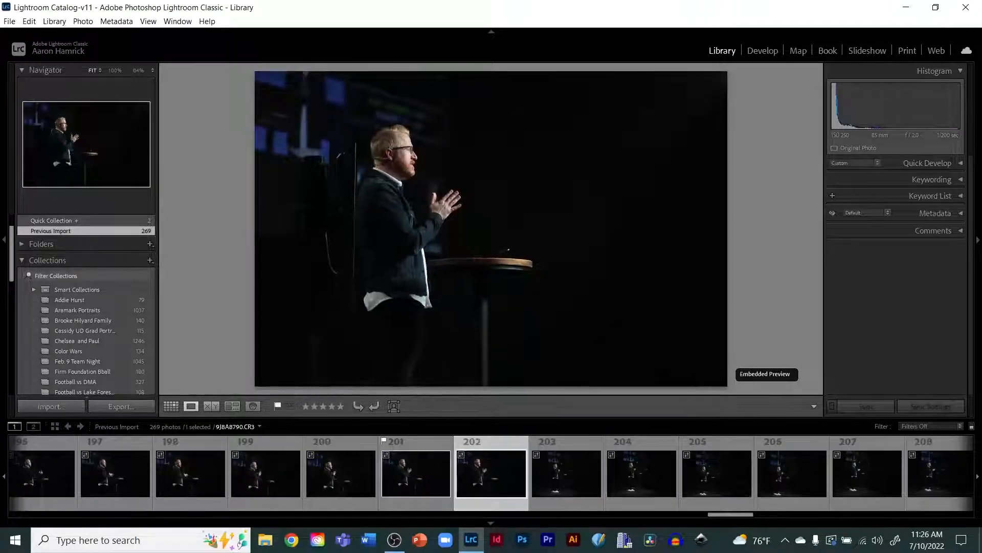
{"action": "key", "text": "Right"}
{"action": "key", "text": "Right"}
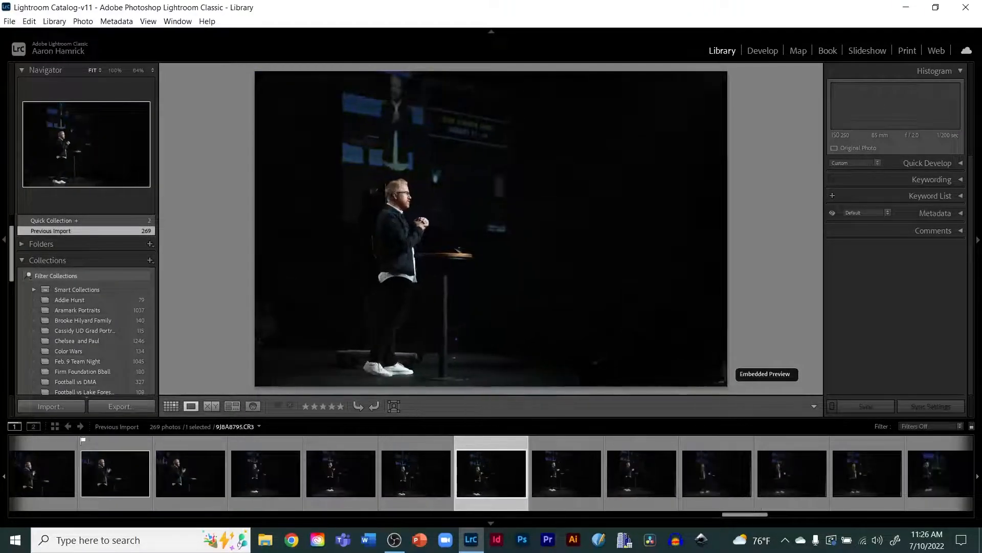
{"action": "key", "text": "p"}
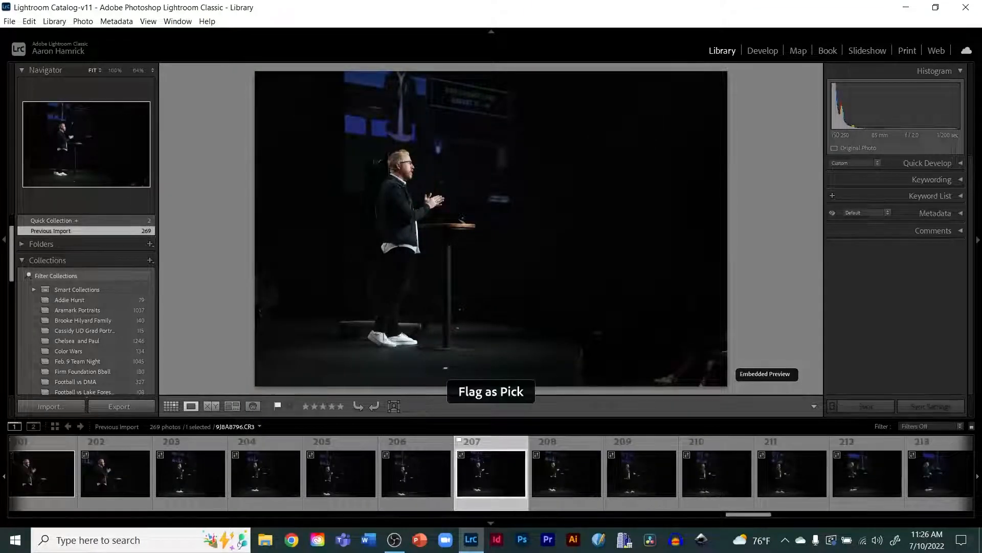
Step: Move ahead into the wide stage shots with red and blue lights and flag the 221st photo, the waving speaker, as a pick
{"action": "key", "text": "Right"}
{"action": "key", "text": "Right"}
{"action": "key", "text": "Right"}
{"action": "key", "text": "Right"}
{"action": "key", "text": "Right"}
{"action": "key", "text": "Right"}
{"action": "key", "text": "Right"}
{"action": "key", "text": "Right"}
{"action": "key", "text": "Right"}
{"action": "key", "text": "Right"}
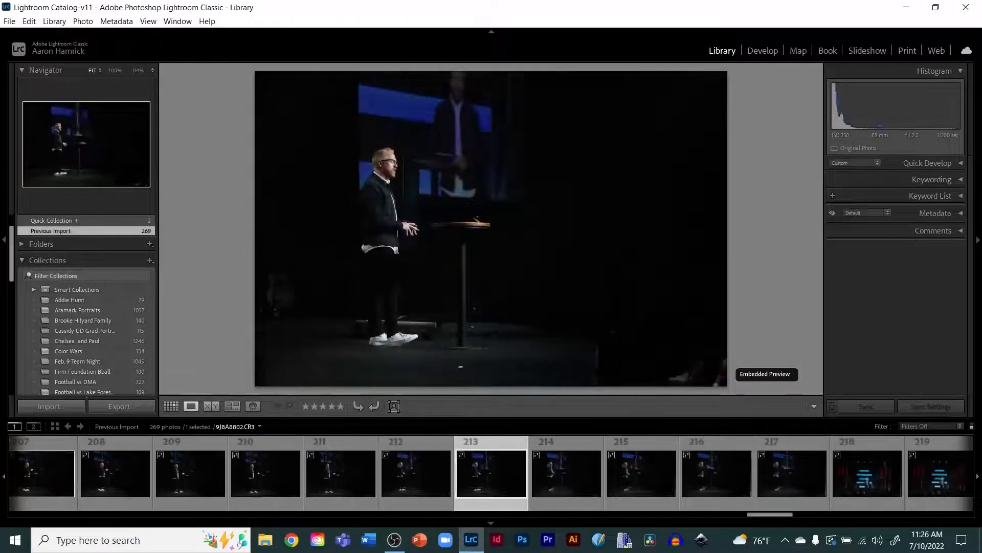
{"action": "key", "text": "Right"}
{"action": "key", "text": "Right"}
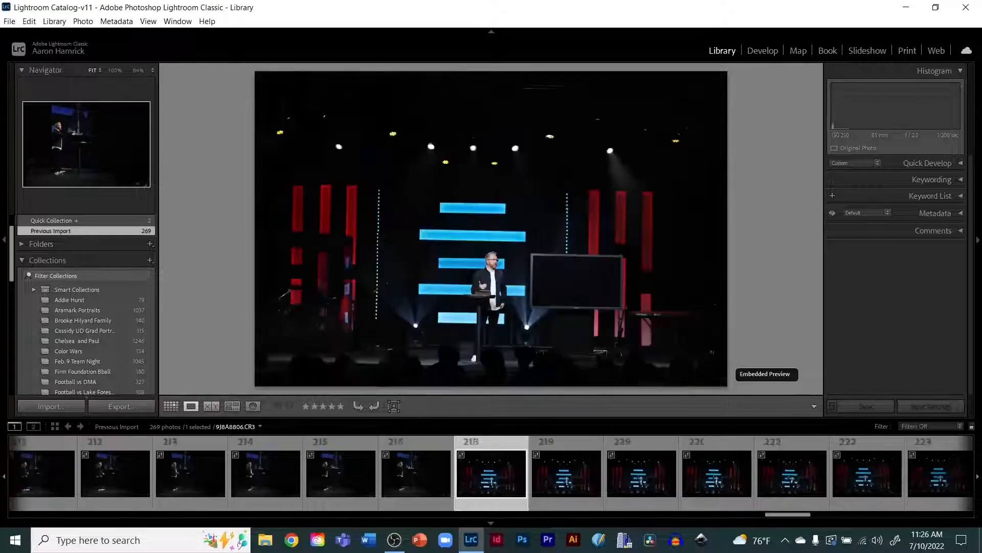
{"action": "key", "text": "Right"}
{"action": "key", "text": "Right"}
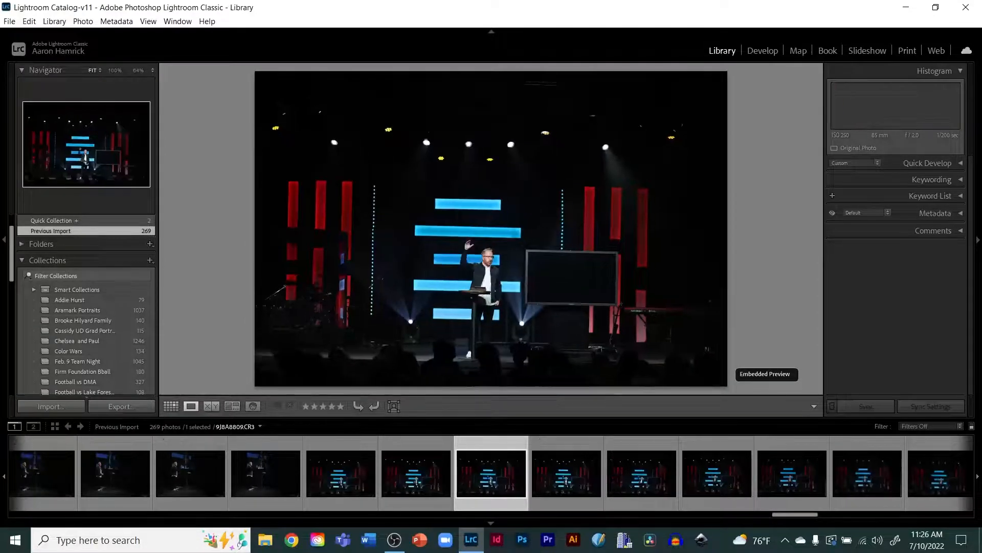
{"action": "key", "text": "p"}
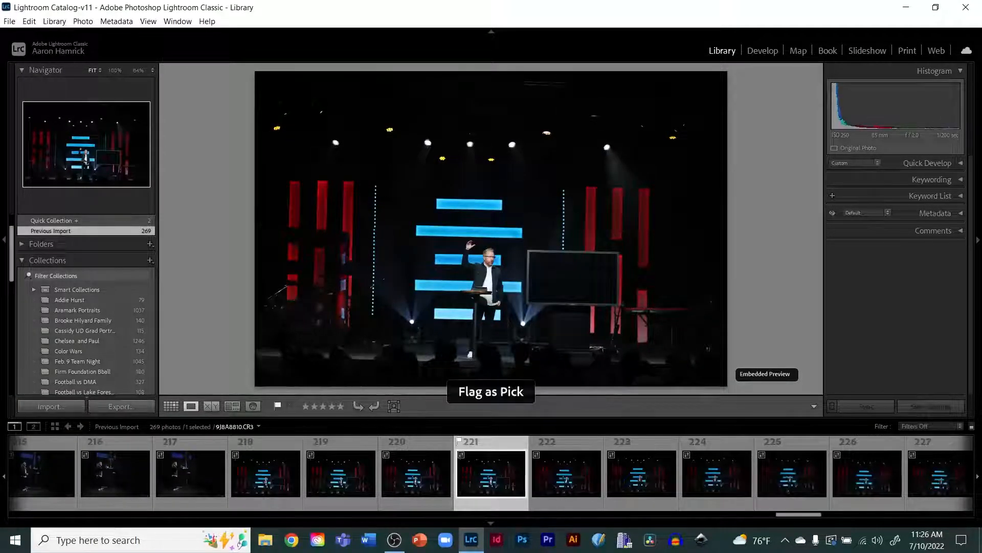
Step: Browse ahead and flag the 239th photo, the speaker beside the scripture screen, as a pick
{"action": "key", "text": "Right"}
{"action": "key", "text": "Right"}
{"action": "key", "text": "Right"}
{"action": "key", "text": "Right"}
{"action": "key", "text": "Right"}
{"action": "key", "text": "Right"}
{"action": "key", "text": "Right"}
{"action": "key", "text": "Right"}
{"action": "key", "text": "Right"}
{"action": "key", "text": "Right"}
{"action": "key", "text": "Right"}
{"action": "key", "text": "Right"}
{"action": "key", "text": "Right"}
{"action": "key", "text": "Right"}
{"action": "key", "text": "Right"}
{"action": "key", "text": "Right"}
{"action": "key", "text": "Right"}
{"action": "key", "text": "Right"}
{"action": "key", "text": "Right"}
{"action": "key", "text": "Right"}
{"action": "key", "text": "Right"}
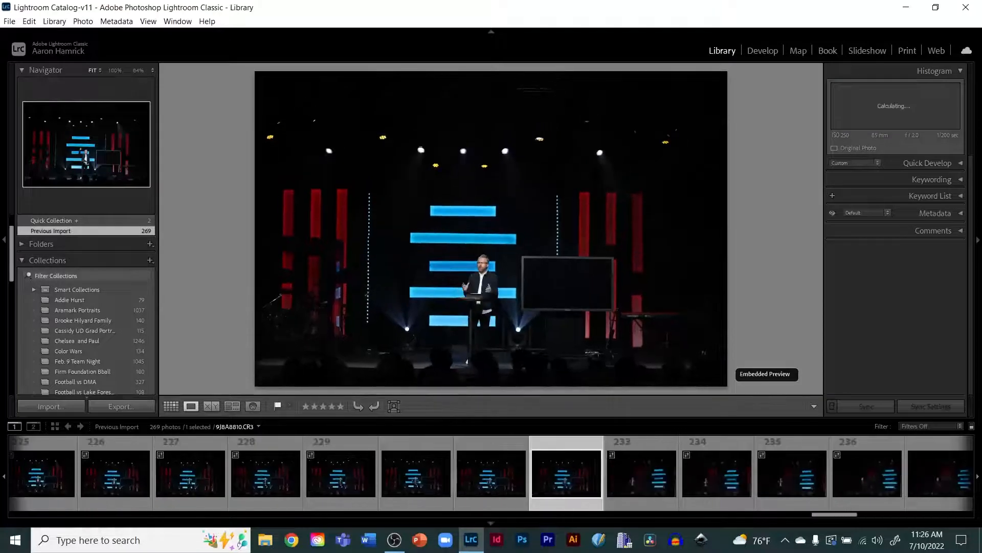
{"action": "key", "text": "Right"}
{"action": "key", "text": "Right"}
{"action": "key", "text": "Right"}
{"action": "key", "text": "Right"}
{"action": "key", "text": "Right"}
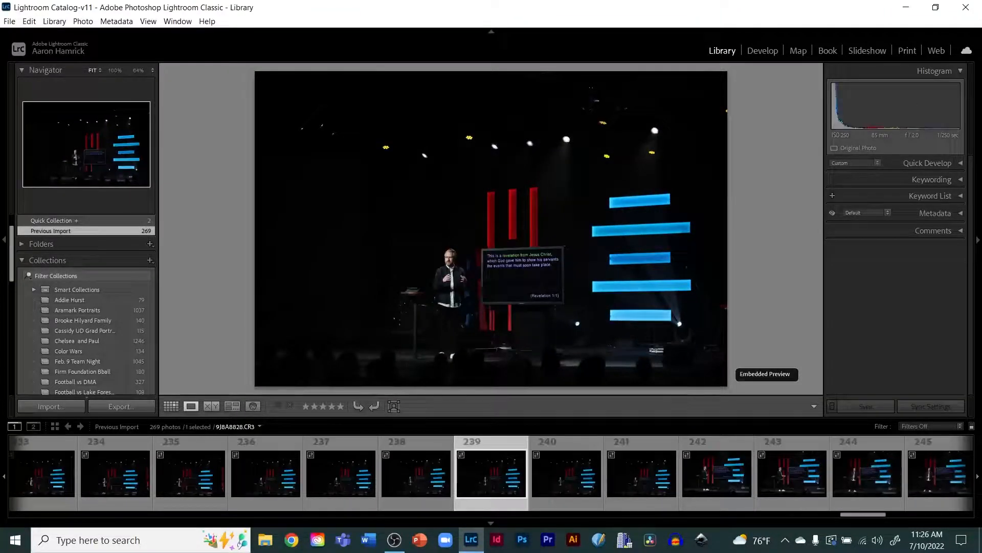
{"action": "key", "text": "p"}
{"action": "key", "text": "Right"}
{"action": "key", "text": "Right"}
{"action": "key", "text": "Right"}
{"action": "key", "text": "Right"}
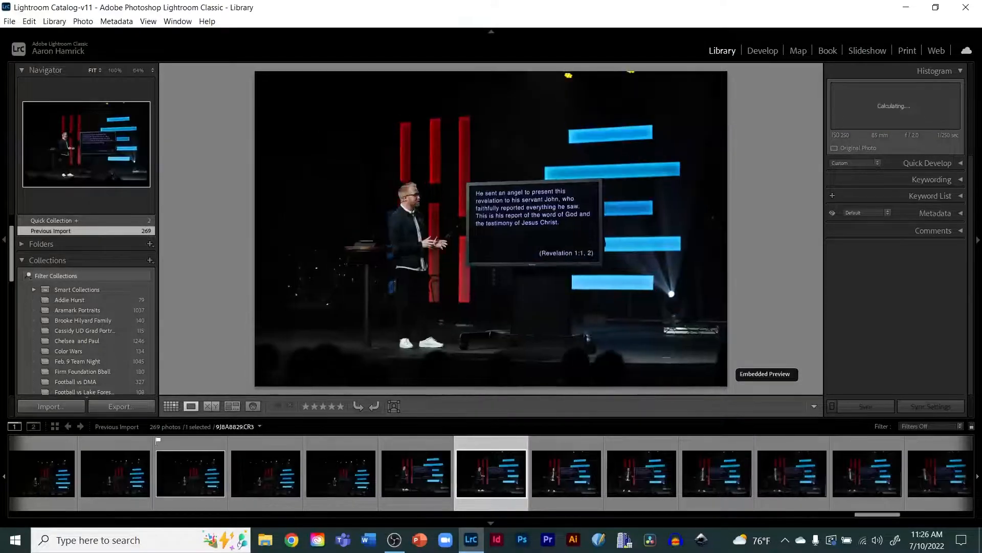
Step: Browse ahead and flag the 252nd photo, the speaker raising his hand beside the scripture screen, as a pick
{"action": "key", "text": "Right"}
{"action": "key", "text": "Right"}
{"action": "key", "text": "Right"}
{"action": "key", "text": "Right"}
{"action": "key", "text": "Right"}
{"action": "key", "text": "Right"}
{"action": "key", "text": "Right"}
{"action": "key", "text": "Right"}
{"action": "key", "text": "Right"}
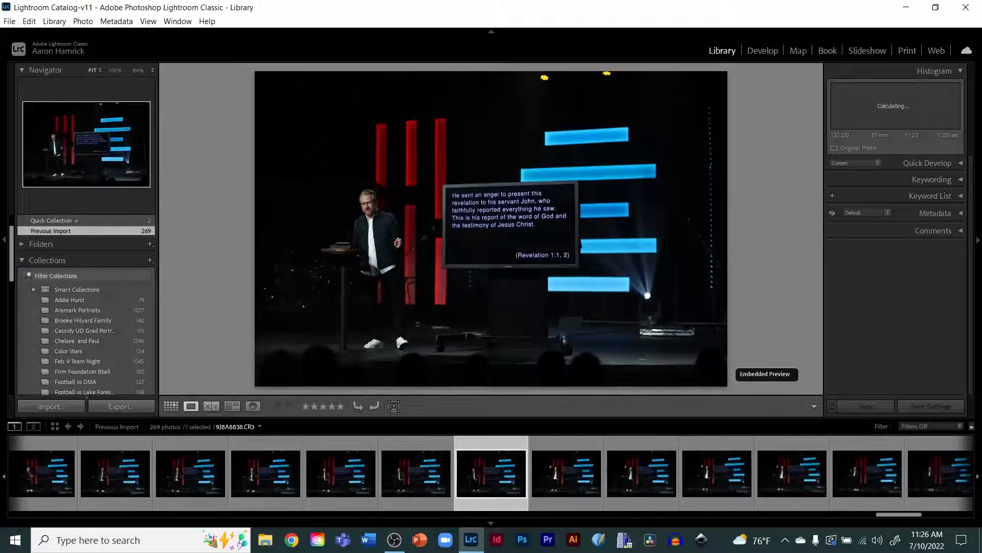
{"action": "key", "text": "Right"}
{"action": "key", "text": "Right"}
{"action": "key", "text": "Right"}
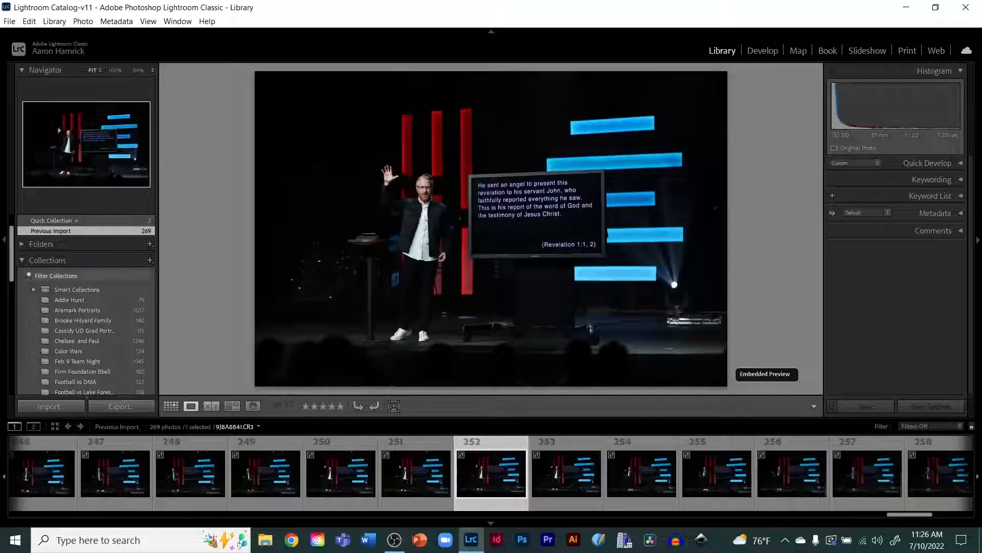
{"action": "key", "text": "p"}
Step: Browse to the end of the shoot and flag the 268th photo, the wide dark shot of the whole stage, as a pick
{"action": "key", "text": "Right"}
{"action": "key", "text": "Right"}
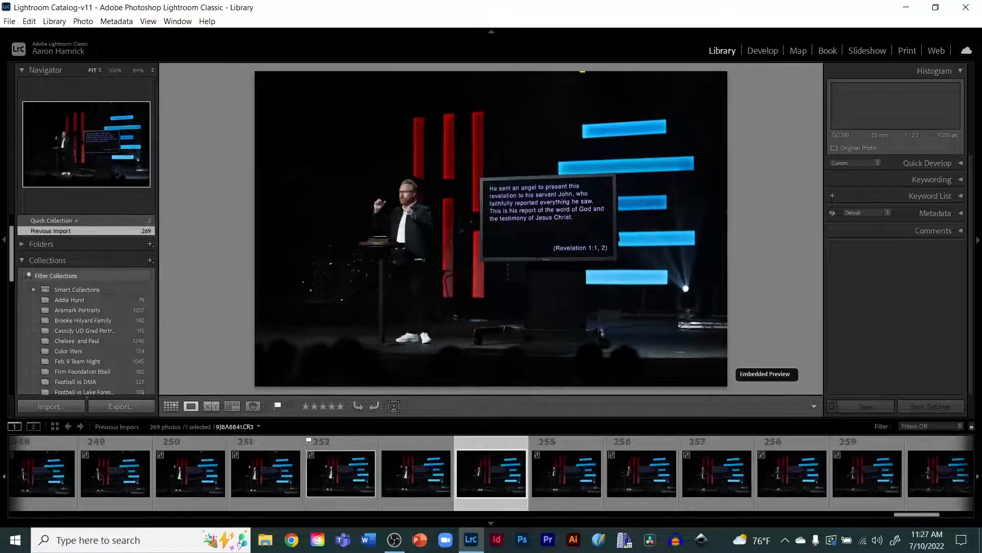
{"action": "key", "text": "Right"}
{"action": "key", "text": "Right"}
{"action": "key", "text": "Right"}
{"action": "key", "text": "Right"}
{"action": "key", "text": "Right"}
{"action": "key", "text": "Right"}
{"action": "key", "text": "Right"}
{"action": "key", "text": "Right"}
{"action": "key", "text": "Right"}
{"action": "key", "text": "Right"}
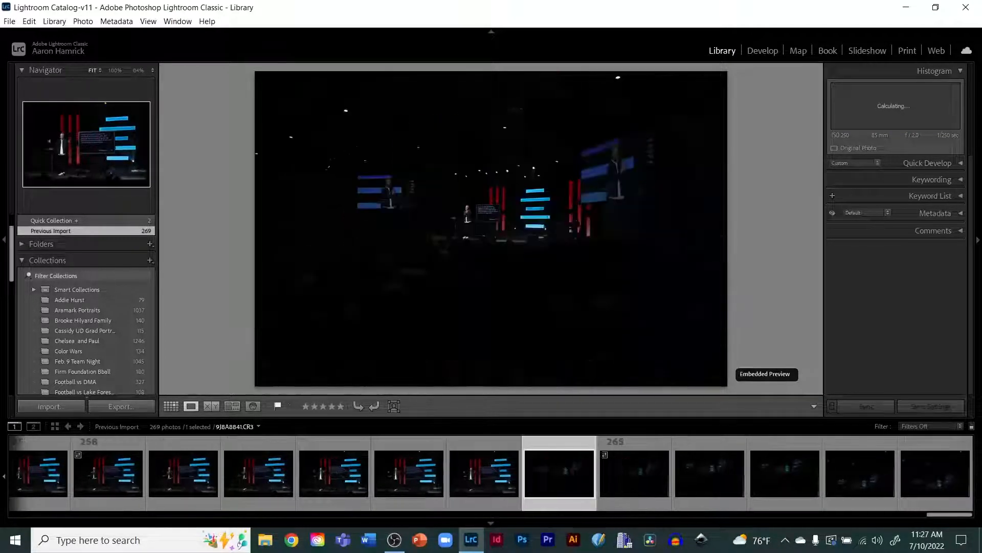
{"action": "key", "text": "Right"}
{"action": "key", "text": "Right"}
{"action": "key", "text": "Right"}
{"action": "key", "text": "Right"}
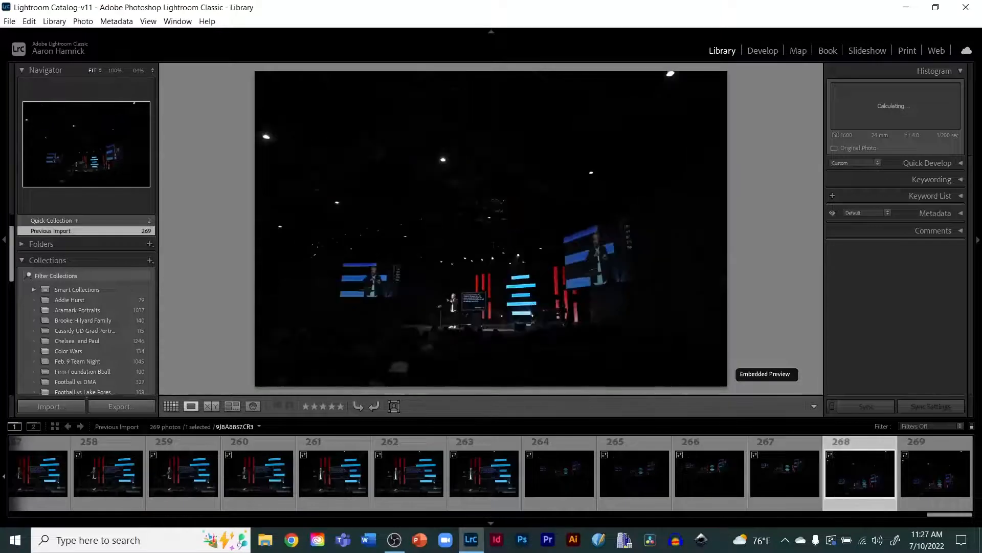
{"action": "key", "text": "Right"}
{"action": "key", "text": "Left"}
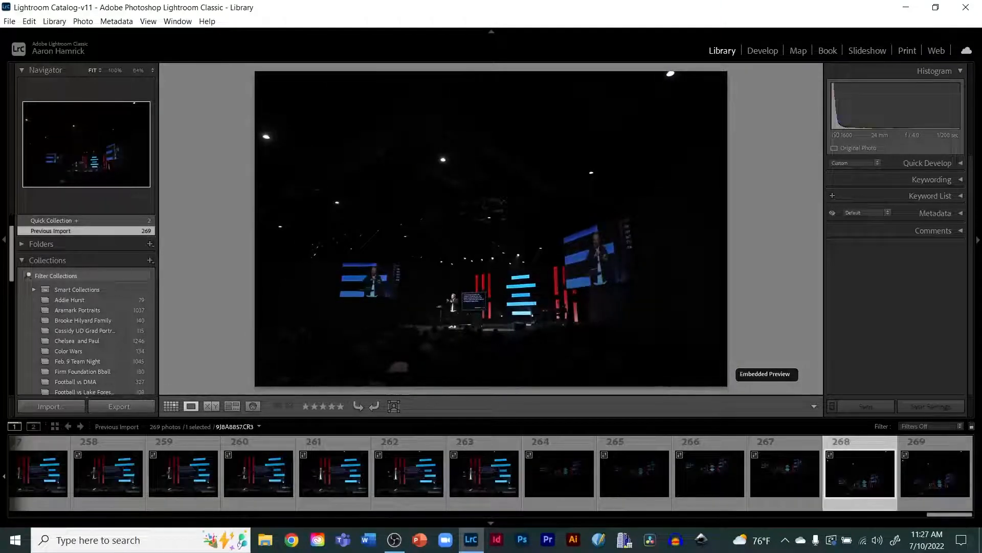
{"action": "key", "text": "p"}
{"action": "key", "text": "Right"}
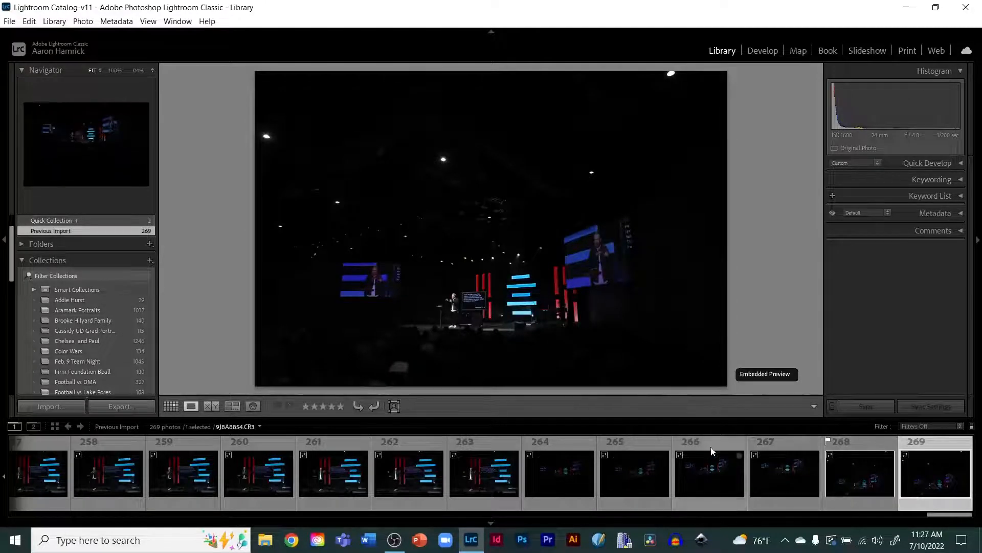
Step: Filter the filmstrip to show only flagged photos and scroll through the picks
{"action": "left_click", "coordinate": [829, 441]}
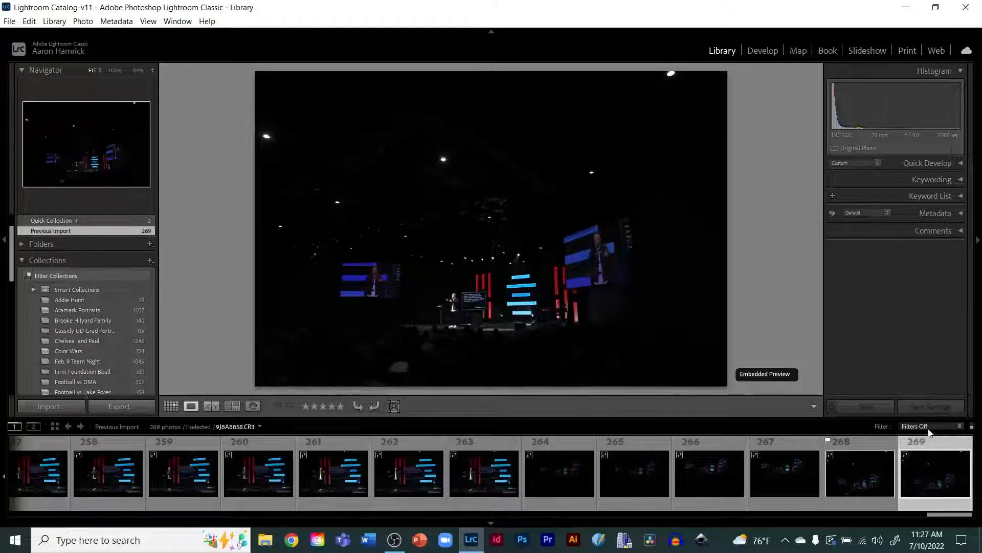
{"action": "left_click", "coordinate": [960, 430]}
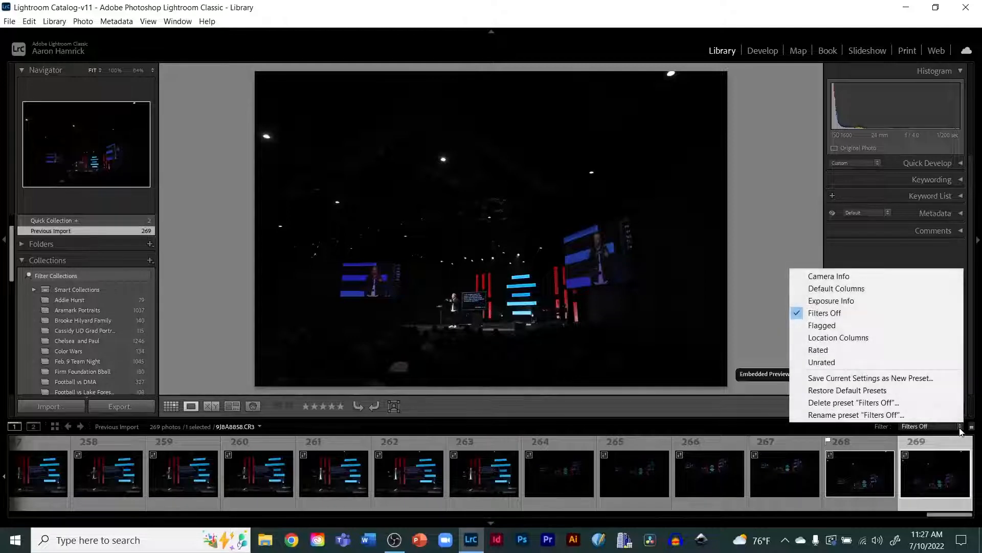
{"action": "left_click", "coordinate": [822, 326]}
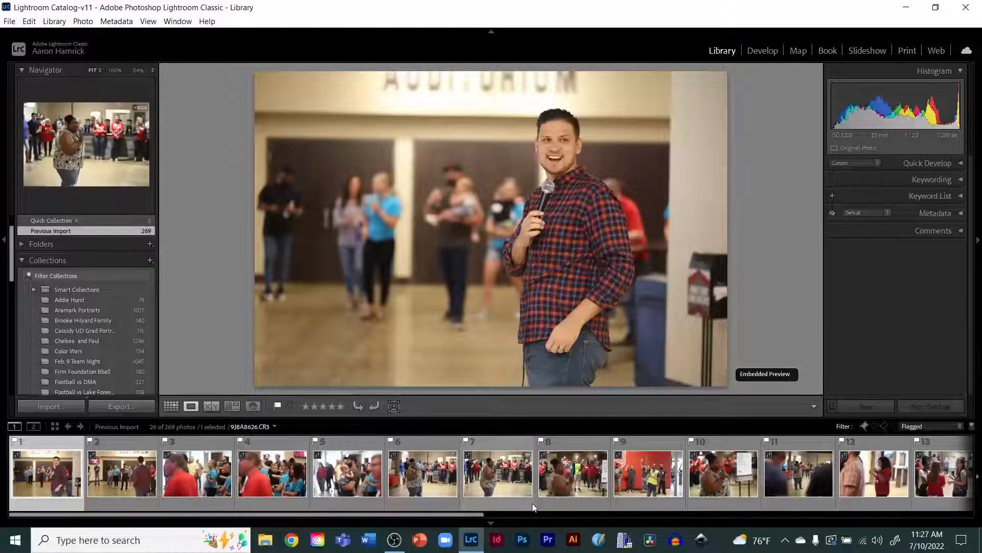
{"action": "left_click_drag", "start_coordinate": [453, 517], "coordinate": [970, 520]}
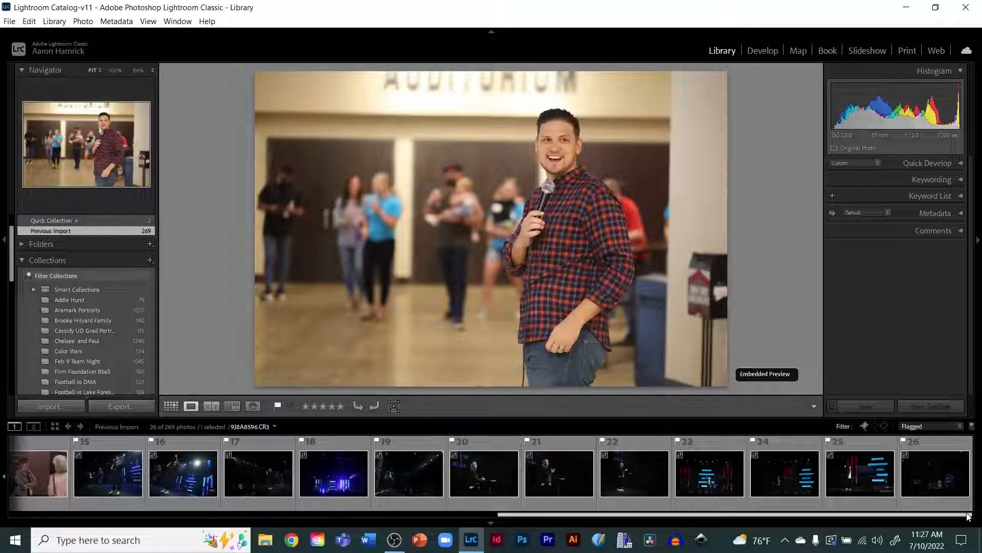
{"action": "left_click_drag", "start_coordinate": [968, 516], "coordinate": [403, 514]}
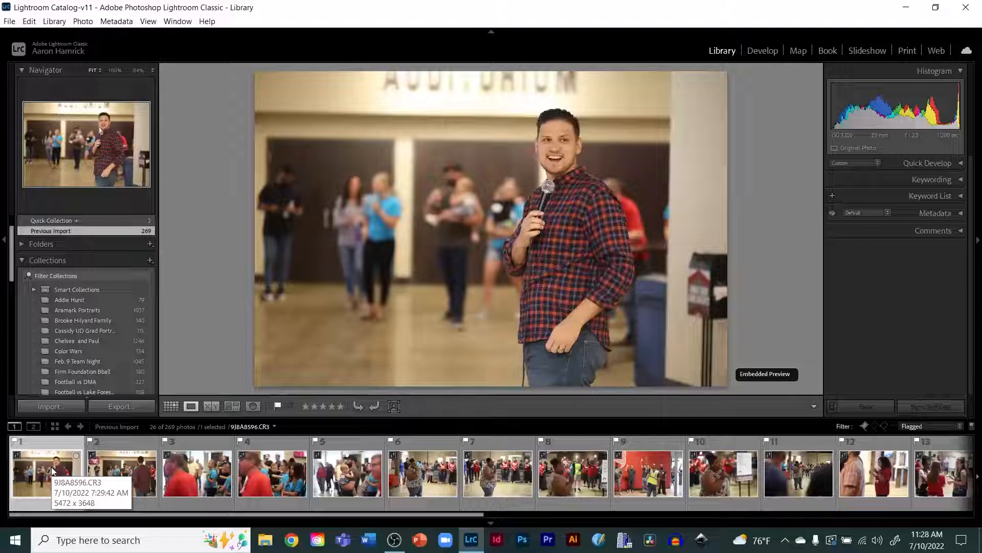
Step: Switch to the Develop module and show the user presets list
{"action": "left_click", "coordinate": [767, 58]}
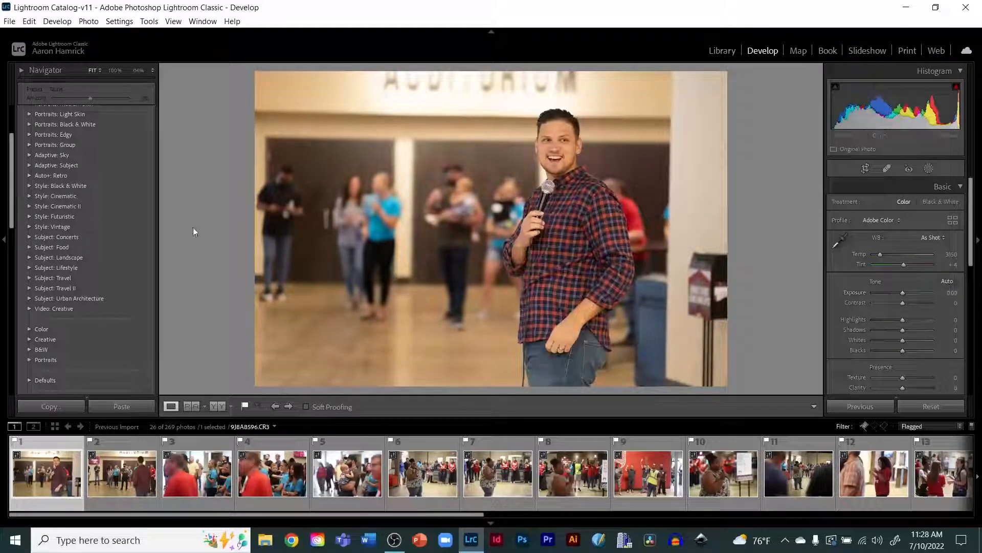
{"action": "scroll", "coordinate": [123, 242], "scroll_direction": "up", "scroll_amount": 3}
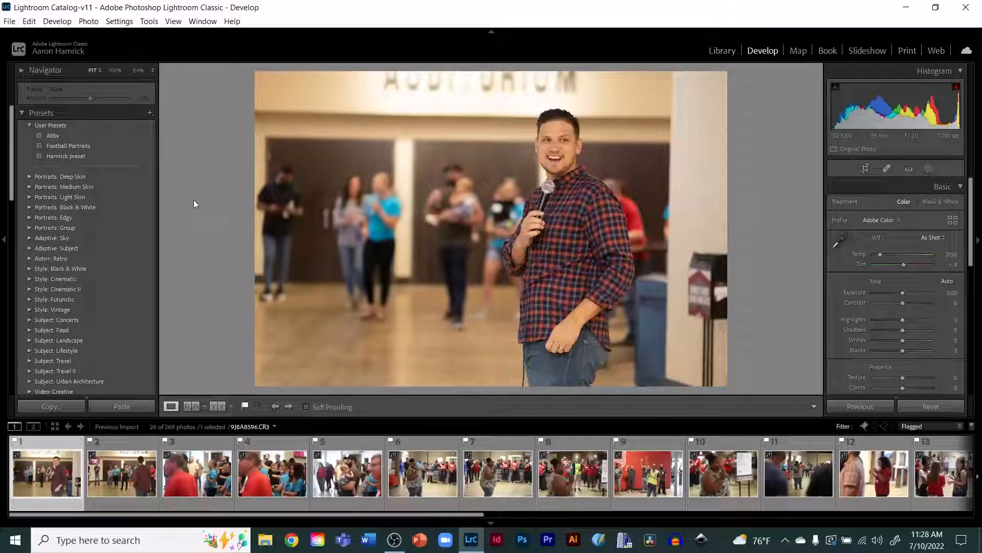
{"action": "left_click", "coordinate": [150, 114]}
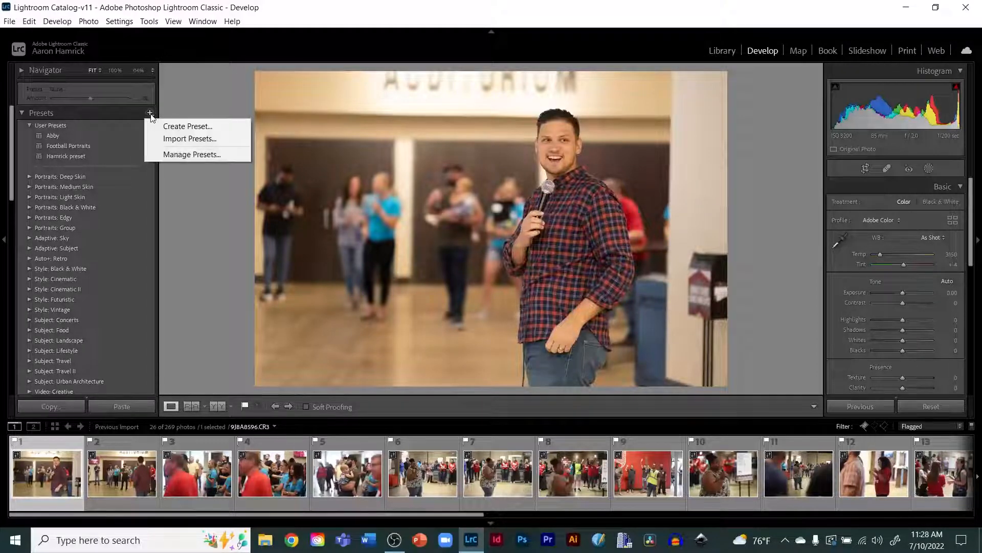
{"action": "left_click", "coordinate": [192, 127]}
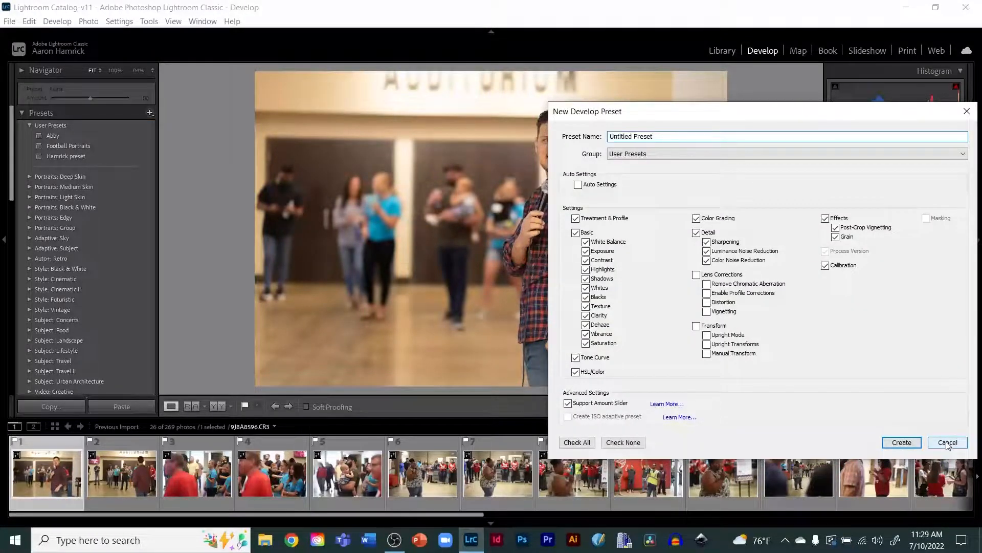
{"action": "left_click", "coordinate": [947, 443]}
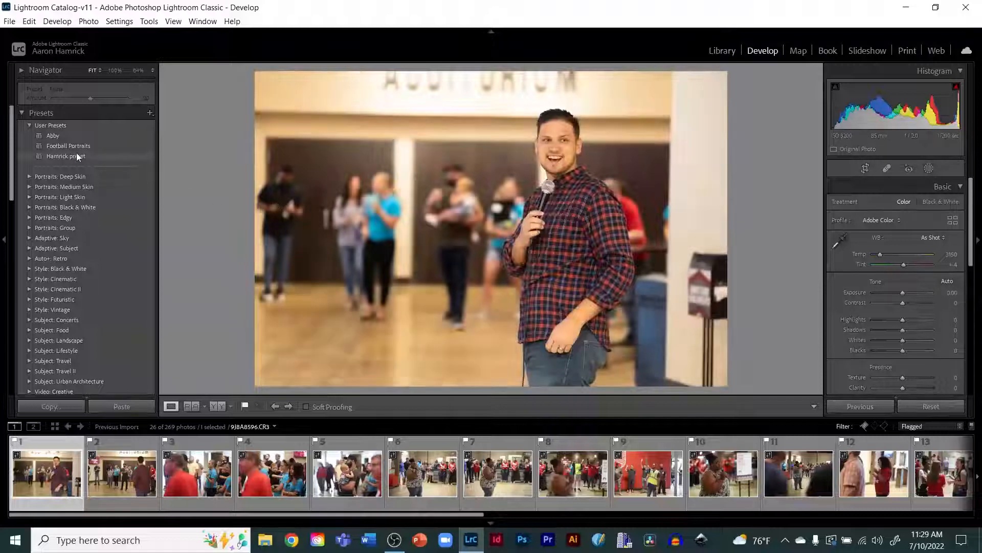
Step: Apply the Hamrick preset user preset to the first flagged photo
{"action": "left_click", "coordinate": [63, 158]}
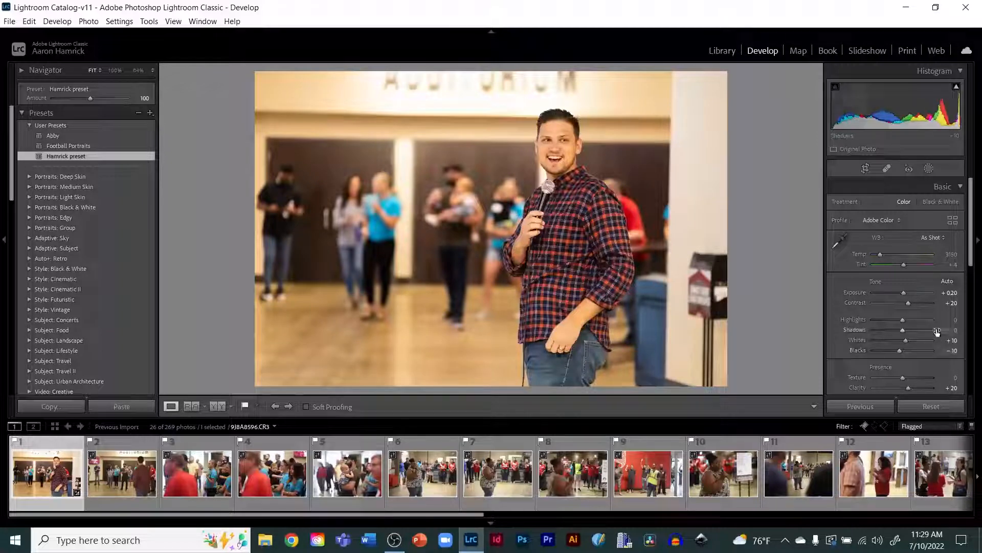
{"action": "key", "text": "ctrl+z"}
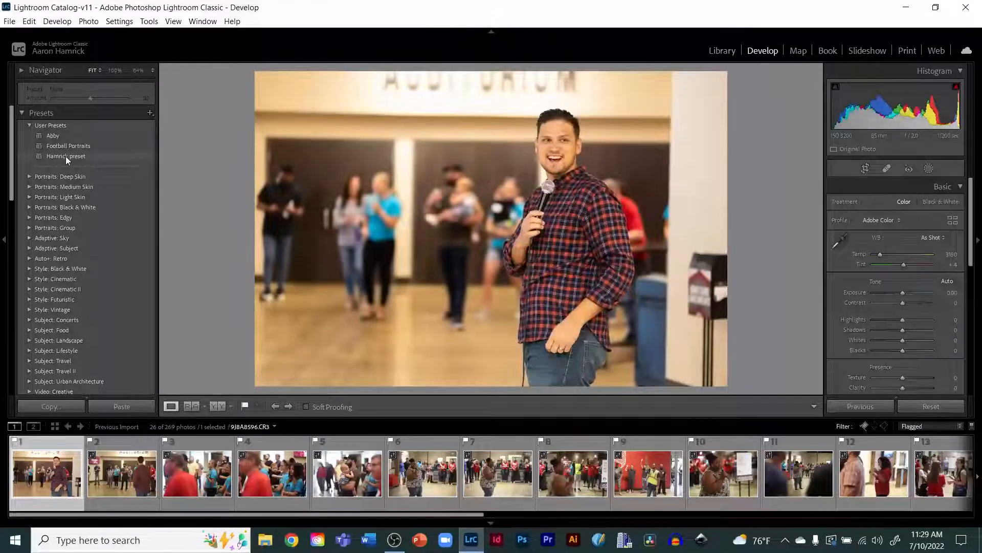
{"action": "left_click", "coordinate": [65, 155]}
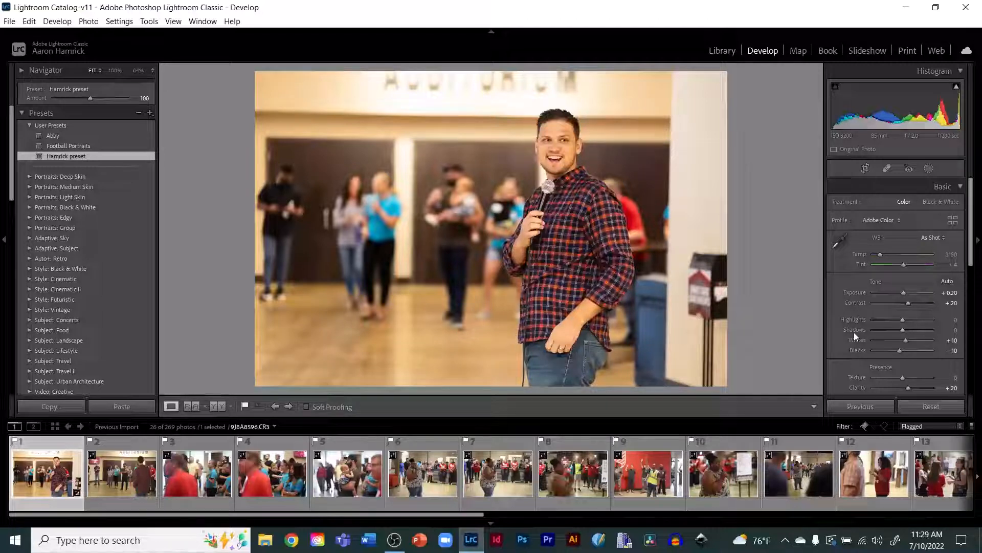
Step: Try lowering the white balance temperature to 2000 and undo the change
{"action": "scroll", "coordinate": [879, 318], "scroll_direction": "down", "scroll_amount": 3}
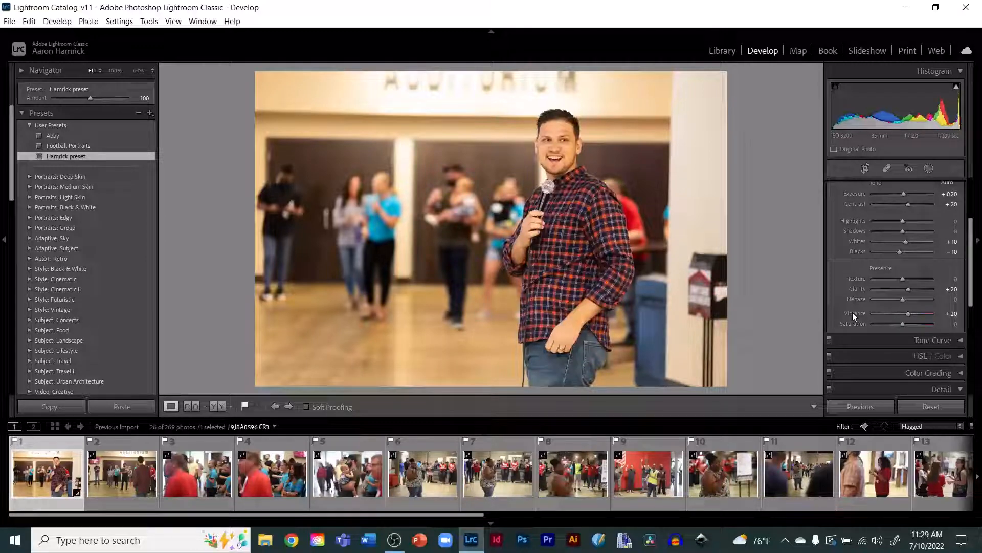
{"action": "scroll", "coordinate": [853, 312], "scroll_direction": "up", "scroll_amount": 2}
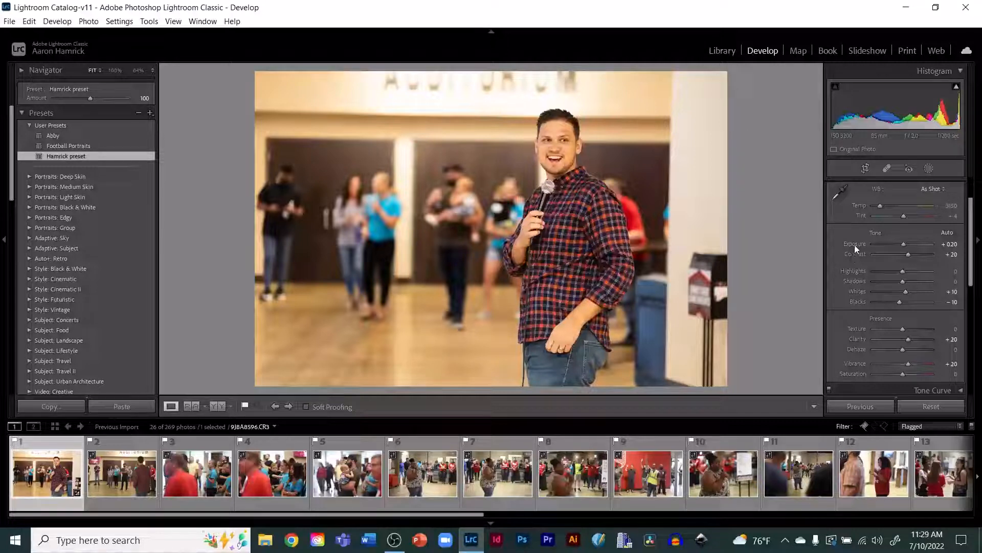
{"action": "scroll", "coordinate": [873, 270], "scroll_direction": "up", "scroll_amount": 3}
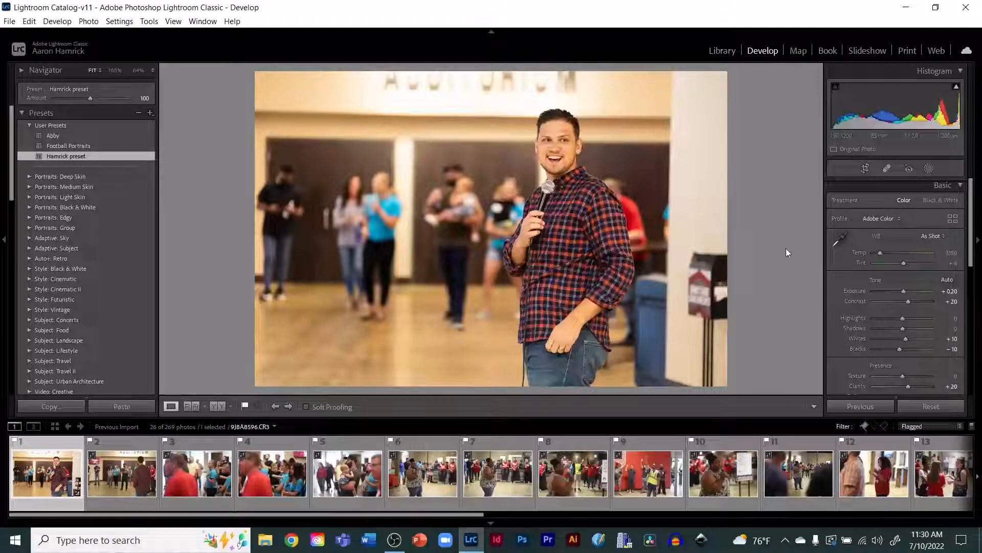
{"action": "left_click", "coordinate": [859, 255]}
{"action": "mouse_move", "coordinate": [878, 254]}
{"action": "left_mouse_down"}
{"action": "mouse_move", "coordinate": [915, 252]}
{"action": "mouse_move", "coordinate": [866, 256]}
{"action": "left_mouse_up"}
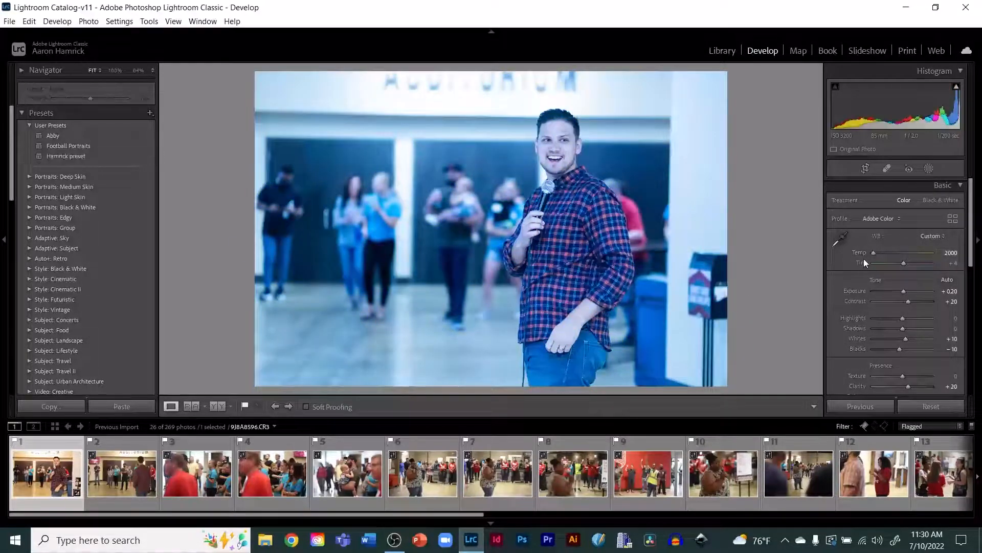
{"action": "key", "text": "ctrl+z"}
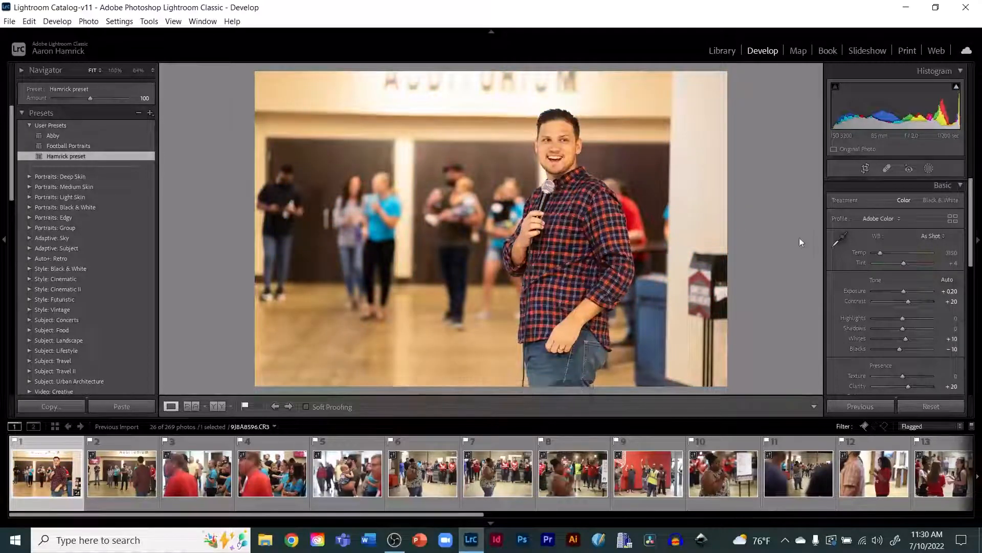
Step: Adjust the white balance temperature in small steps, settling at 2700
{"action": "left_click", "coordinate": [858, 253]}
{"action": "key", "text": "minus"}
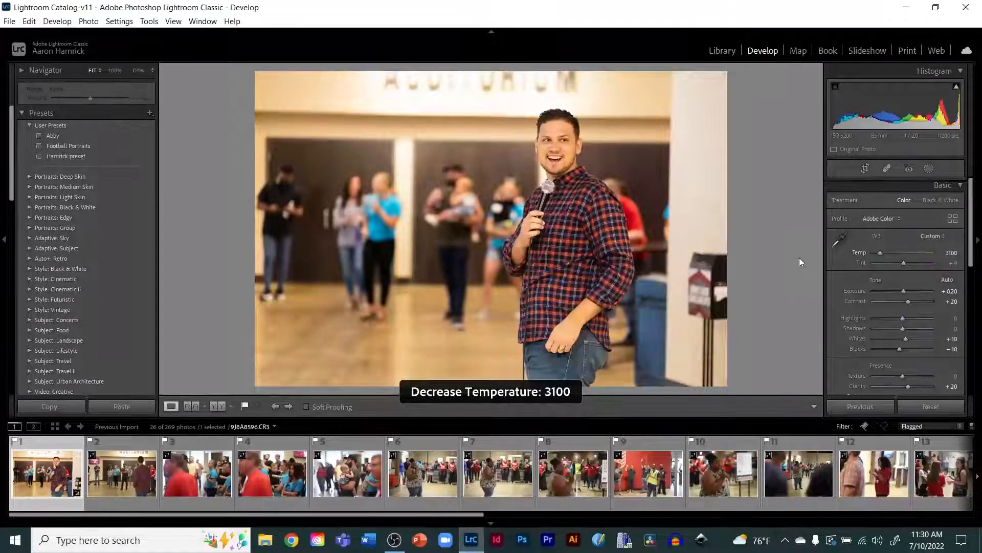
{"action": "key", "text": "minus"}
{"action": "key", "text": "minus"}
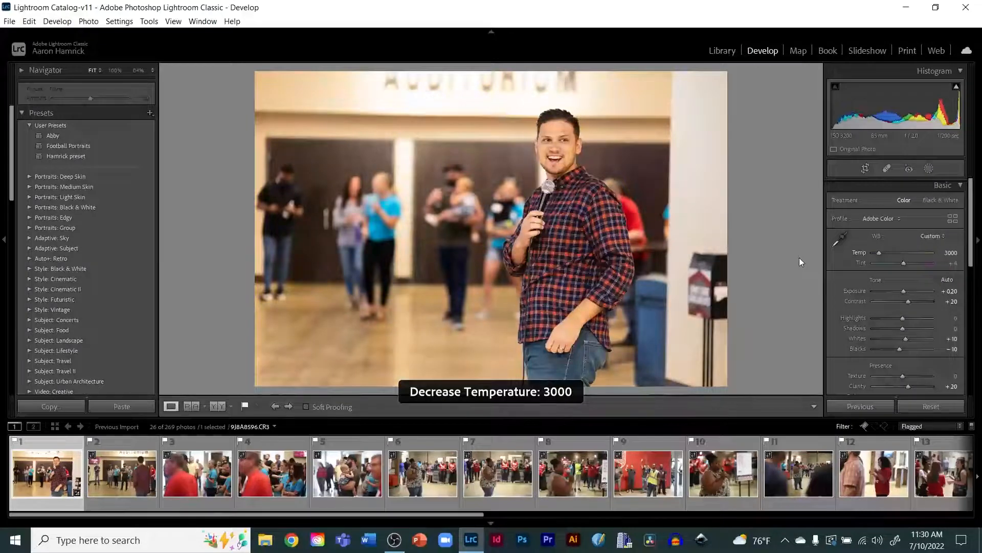
{"action": "key", "text": "plus"}
{"action": "key", "text": "plus"}
{"action": "key", "text": "plus"}
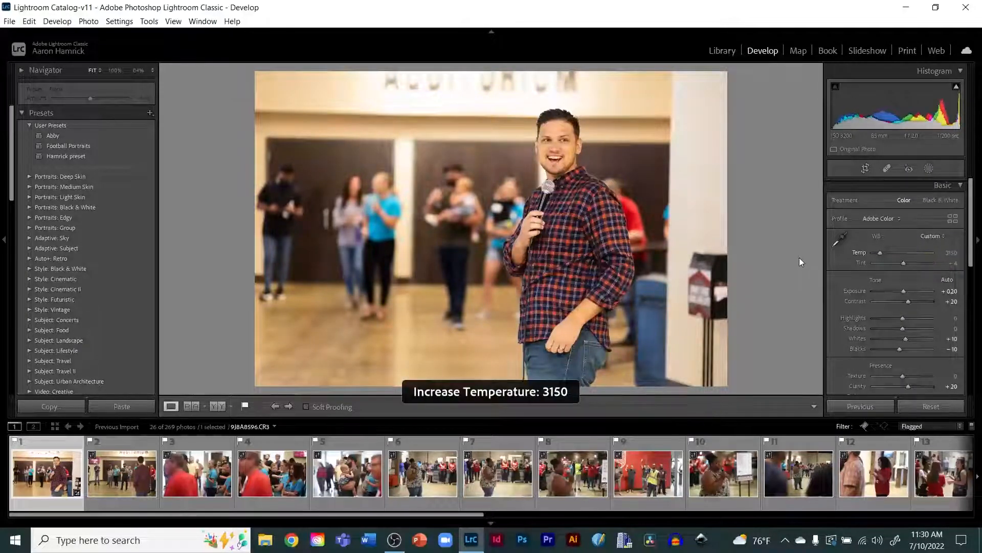
{"action": "key", "text": "minus"}
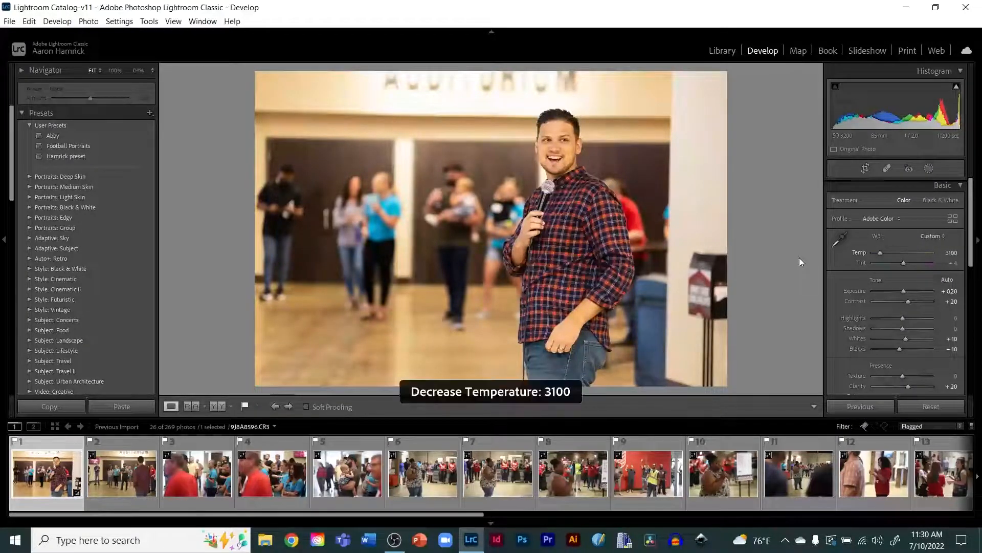
{"action": "key", "text": "minus"}
{"action": "key", "text": "minus"}
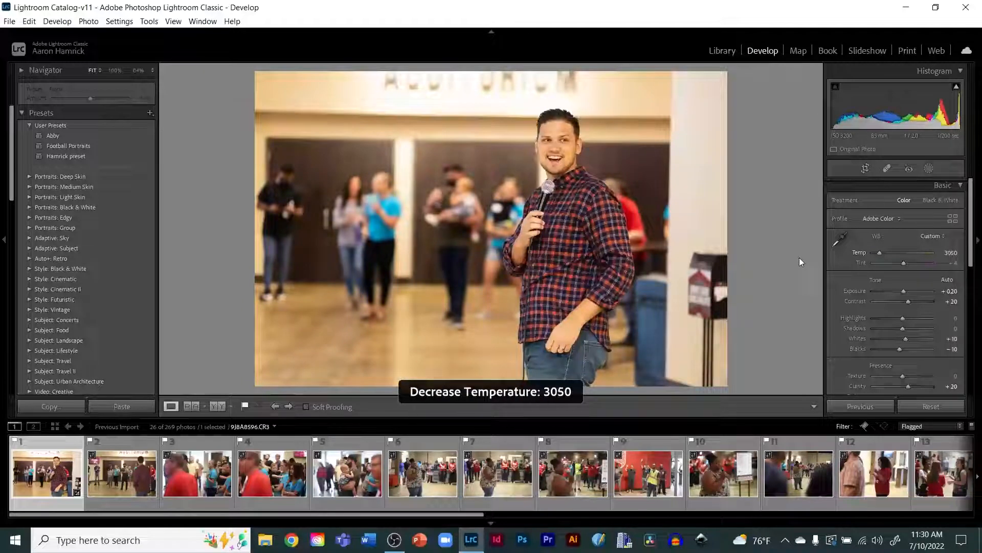
{"action": "key", "text": "minus"}
{"action": "key", "text": "minus"}
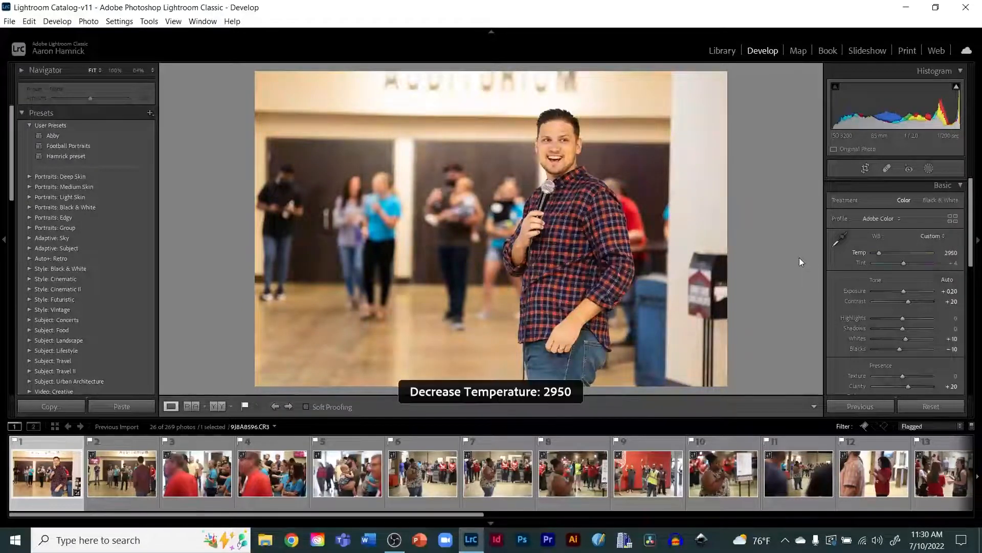
{"action": "key", "text": "minus"}
{"action": "key", "text": "minus"}
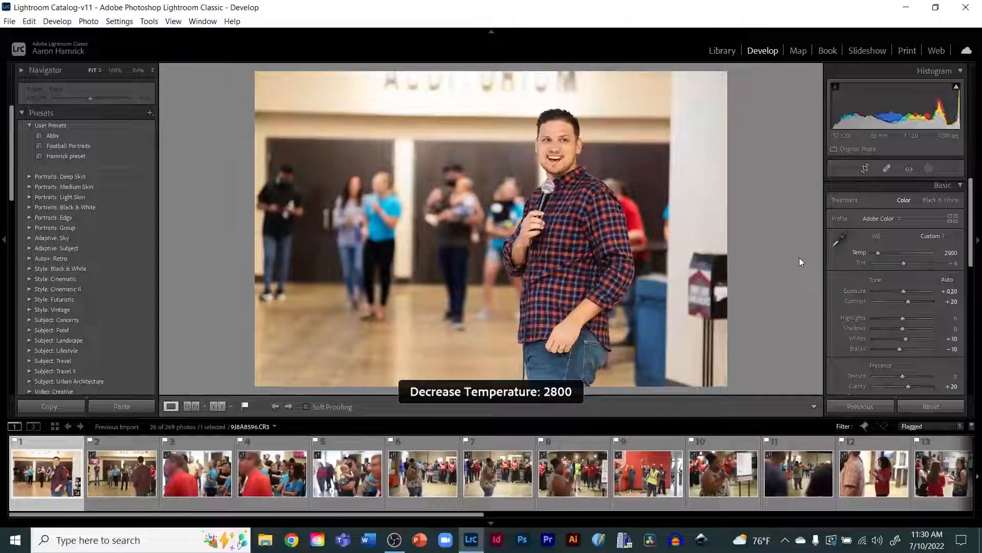
{"action": "key", "text": "minus"}
{"action": "key", "text": "minus"}
{"action": "key", "text": "minus"}
{"action": "key", "text": "minus"}
{"action": "key", "text": "minus"}
{"action": "key", "text": "minus"}
{"action": "key", "text": "minus"}
{"action": "key", "text": "minus"}
{"action": "key", "text": "minus"}
{"action": "key", "text": "minus"}
{"action": "key", "text": "minus"}
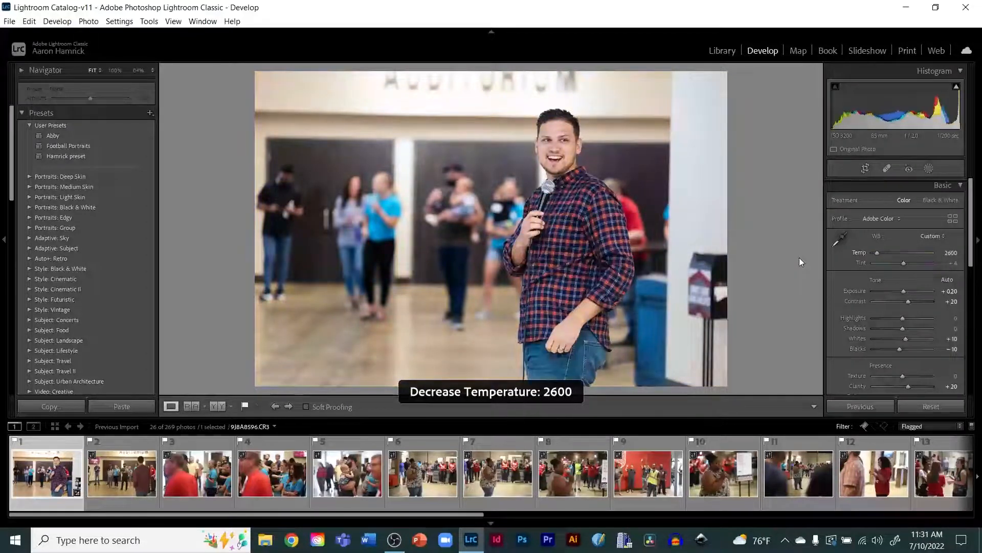
{"action": "key", "text": "minus"}
{"action": "key", "text": "minus"}
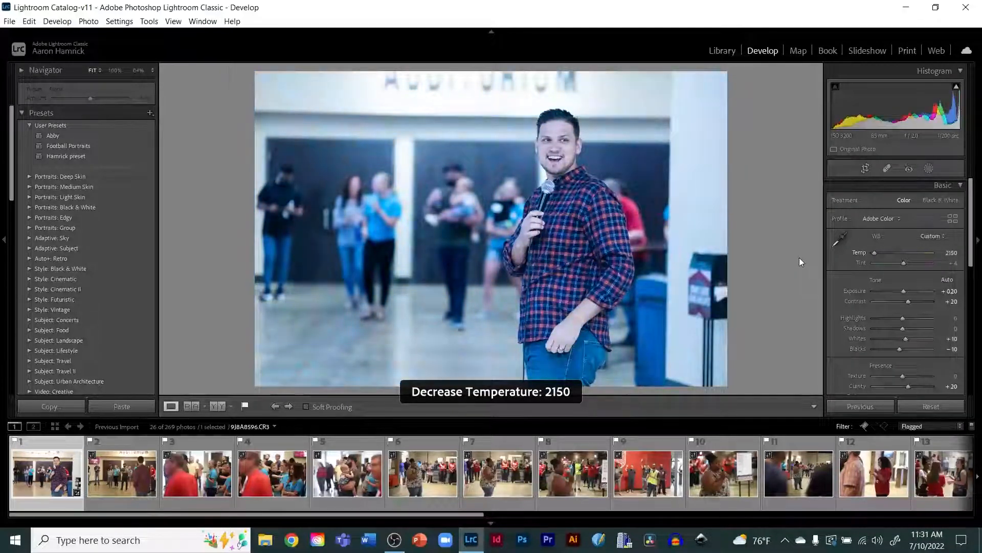
{"action": "key", "text": "equal"}
Step: Raise the white balance temperature to 2800 and compare the photo's before and after versions
{"action": "key", "text": "equal"}
{"action": "key", "text": "equal"}
{"action": "key", "text": "equal"}
{"action": "key", "text": "equal"}
{"action": "key", "text": "equal"}
{"action": "key", "text": "equal"}
{"action": "key", "text": "equal"}
{"action": "key", "text": "equal"}
{"action": "key", "text": "equal"}
{"action": "key", "text": "equal"}
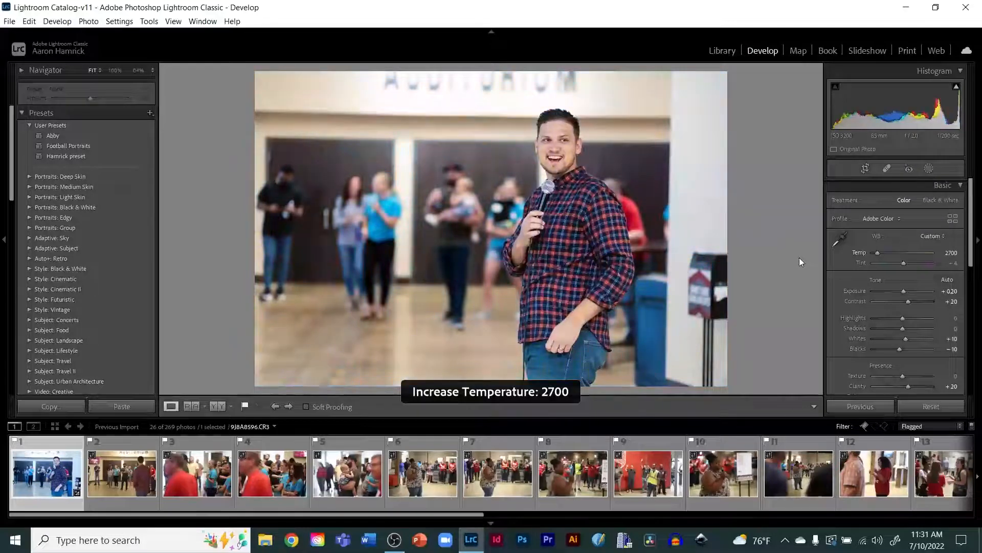
{"action": "key", "text": "equal"}
{"action": "key", "text": "equal"}
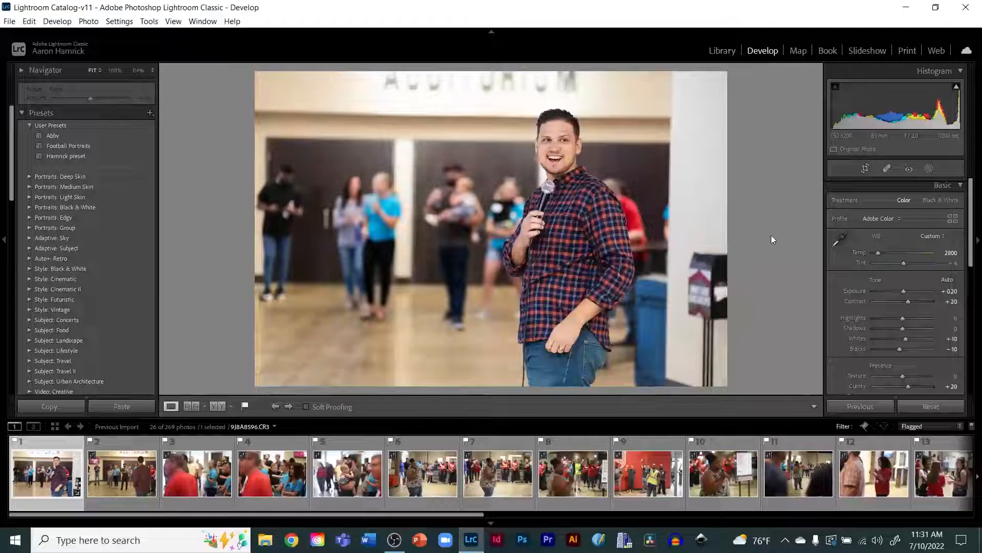
{"action": "left_click", "coordinate": [193, 406]}
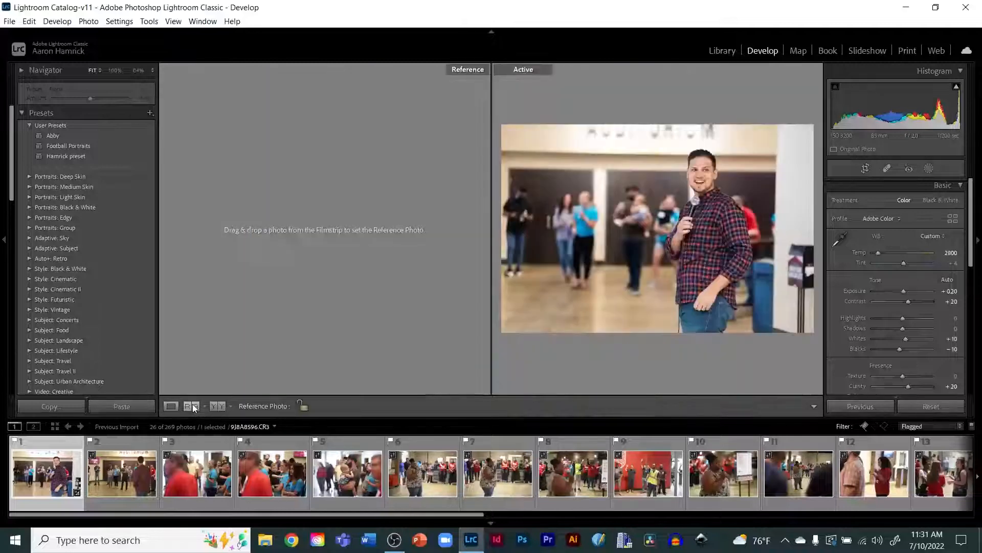
{"action": "left_click", "coordinate": [219, 407]}
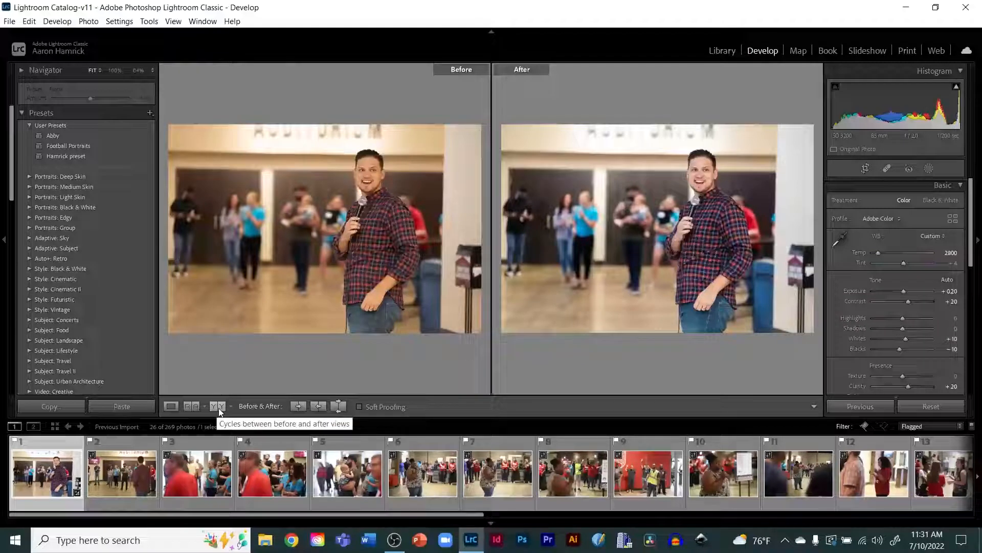
{"action": "left_click", "coordinate": [172, 407]}
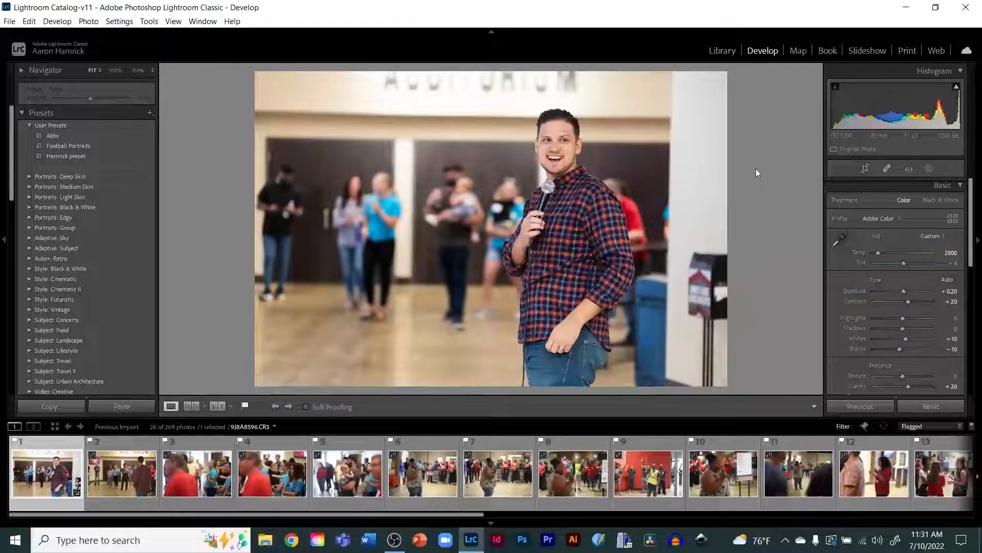
{"action": "key", "text": "backslash"}
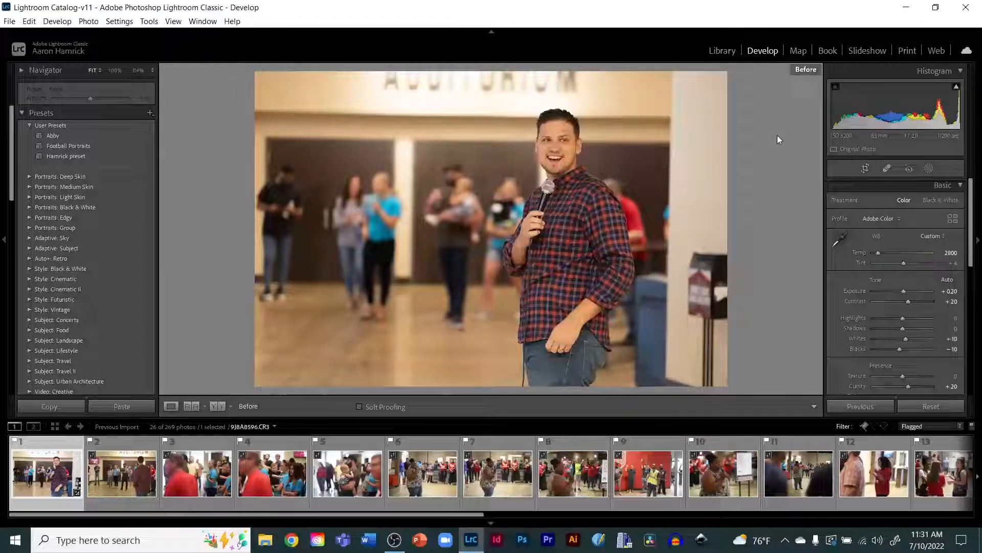
{"action": "key", "text": "backslash"}
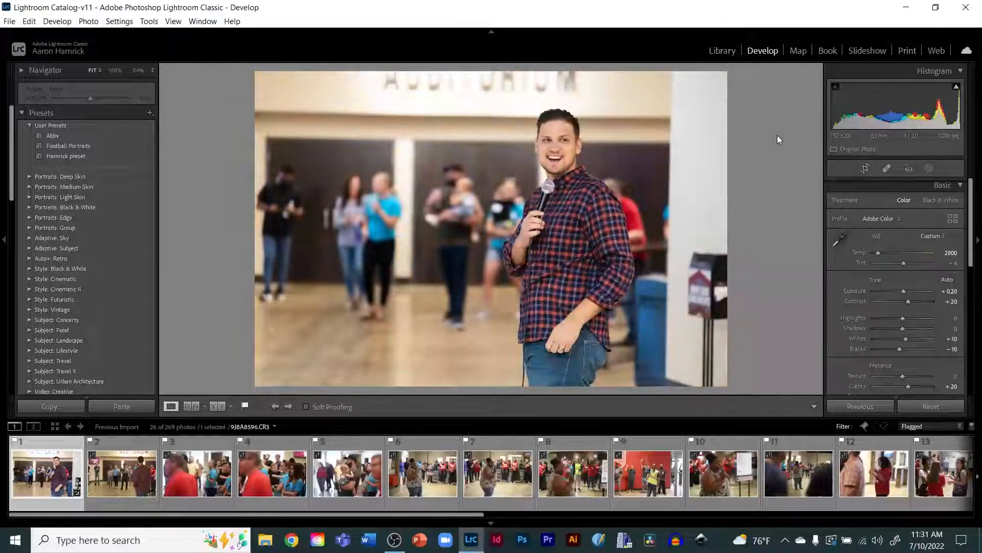
{"action": "key", "text": "backslash"}
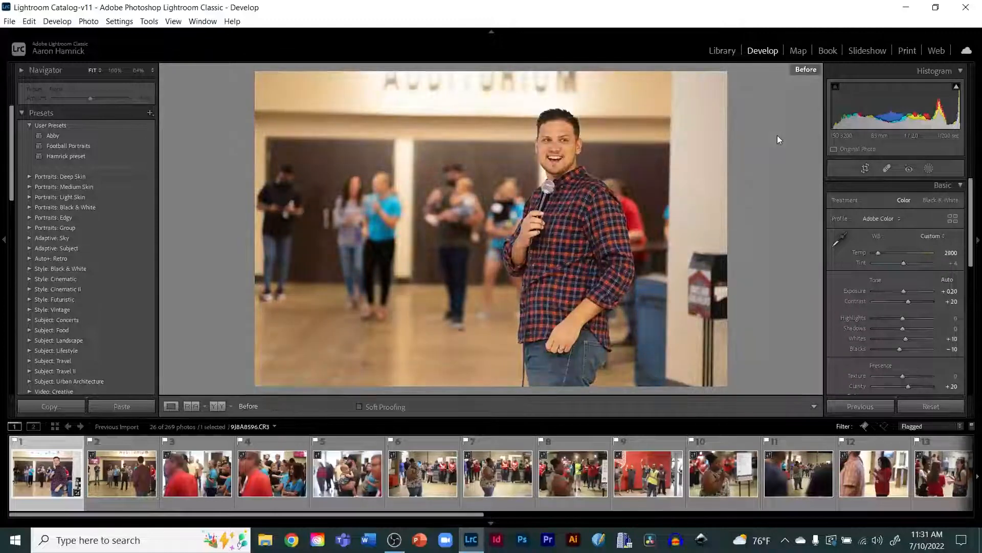
{"action": "key", "text": "backslash"}
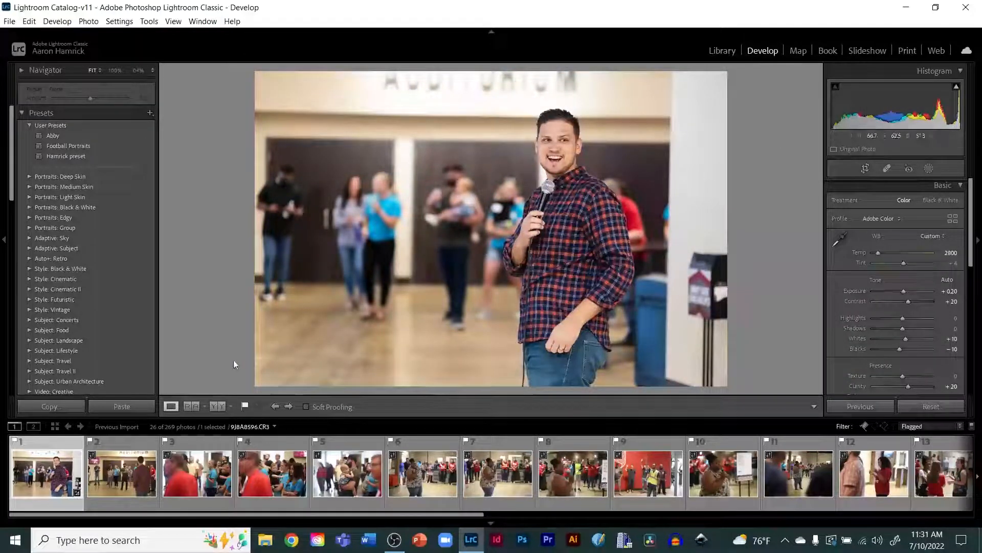
{"action": "left_click", "coordinate": [219, 406]}
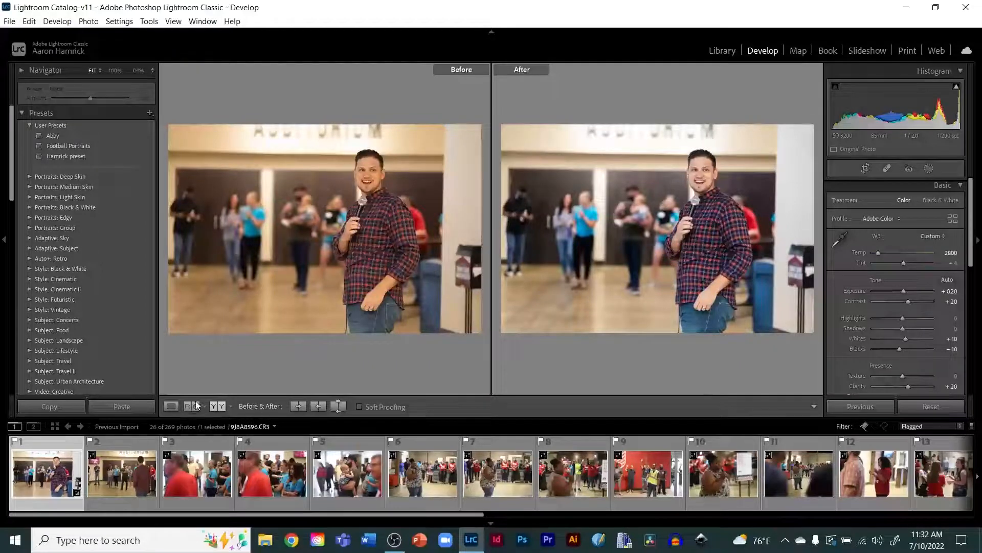
{"action": "left_click", "coordinate": [168, 405]}
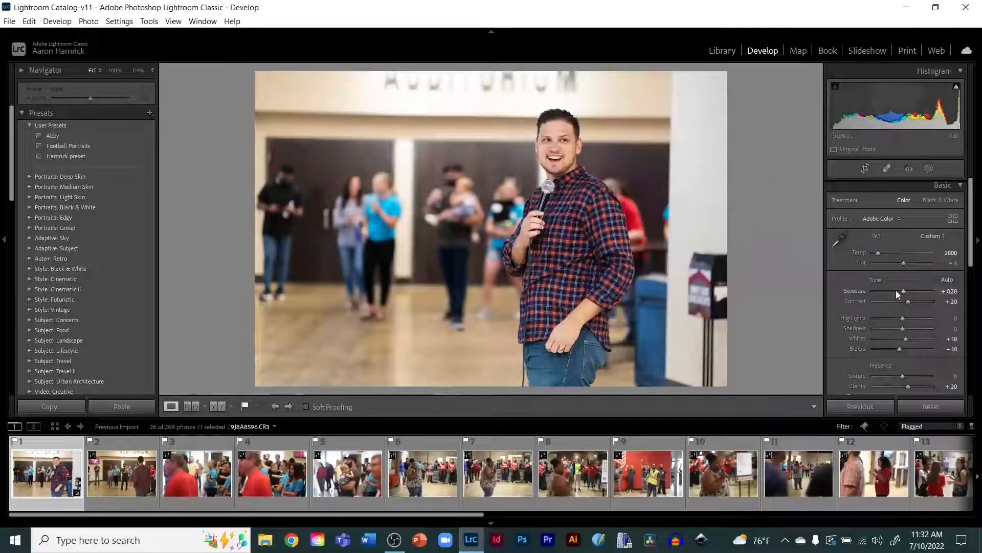
Step: Adjust the exposure in small steps, settling at -0.10
{"action": "mouse_move", "coordinate": [904, 291]}
{"action": "left_mouse_down"}
{"action": "mouse_move", "coordinate": [909, 285]}
{"action": "mouse_move", "coordinate": [893, 290]}
{"action": "mouse_move", "coordinate": [901, 288]}
{"action": "left_mouse_up"}
{"action": "key", "text": "ctrl+z"}
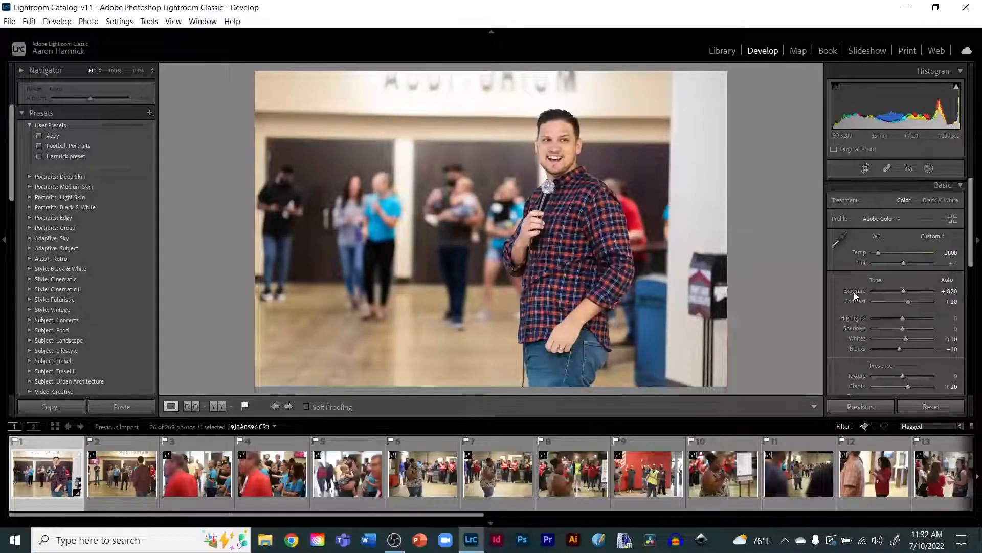
{"action": "key", "text": "period"}
{"action": "key", "text": "minus"}
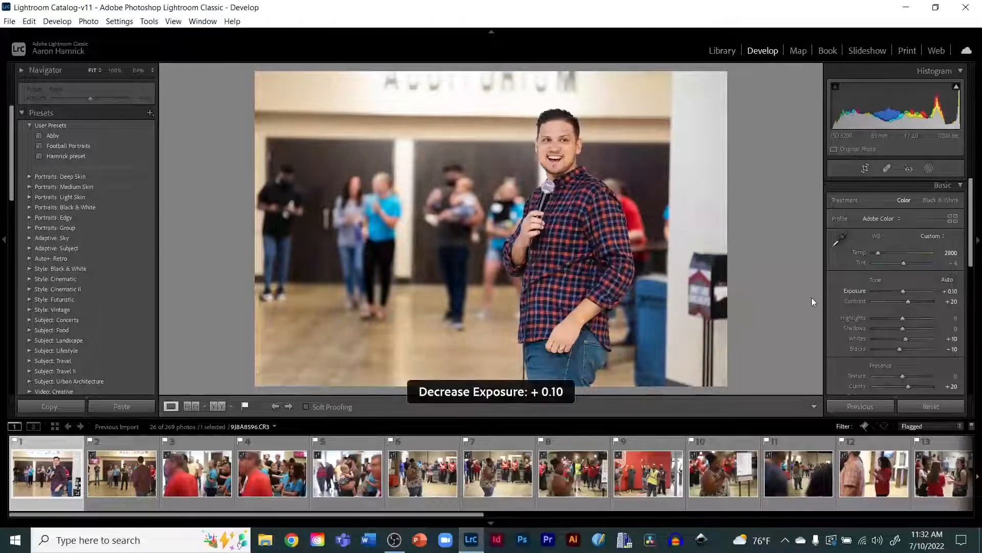
{"action": "key", "text": "minus"}
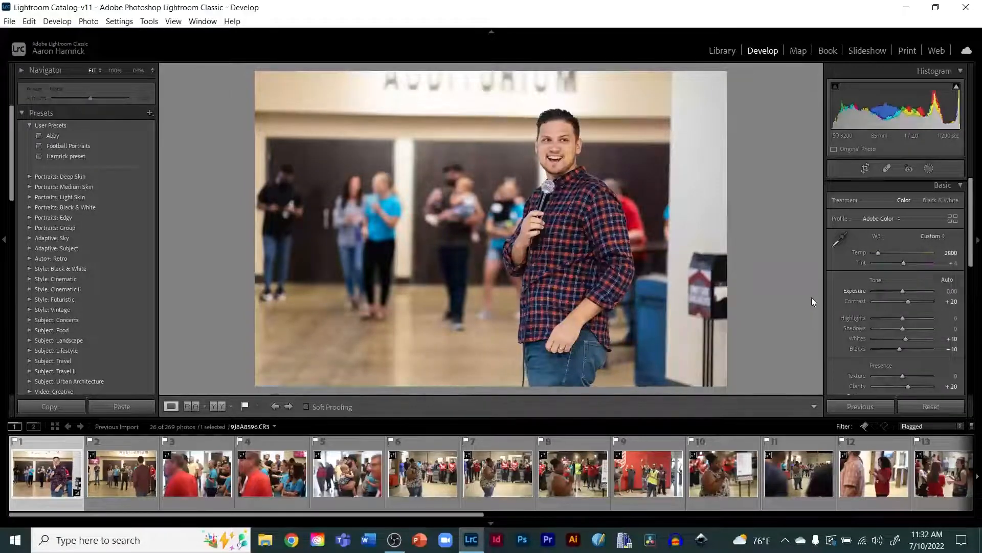
{"action": "key", "text": "equal"}
{"action": "key", "text": "equal"}
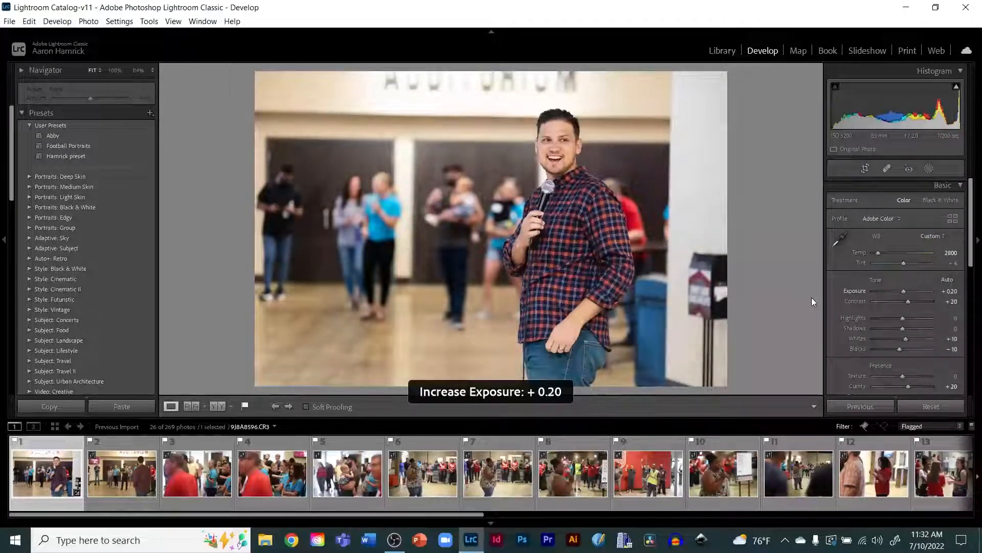
{"action": "key", "text": "minus"}
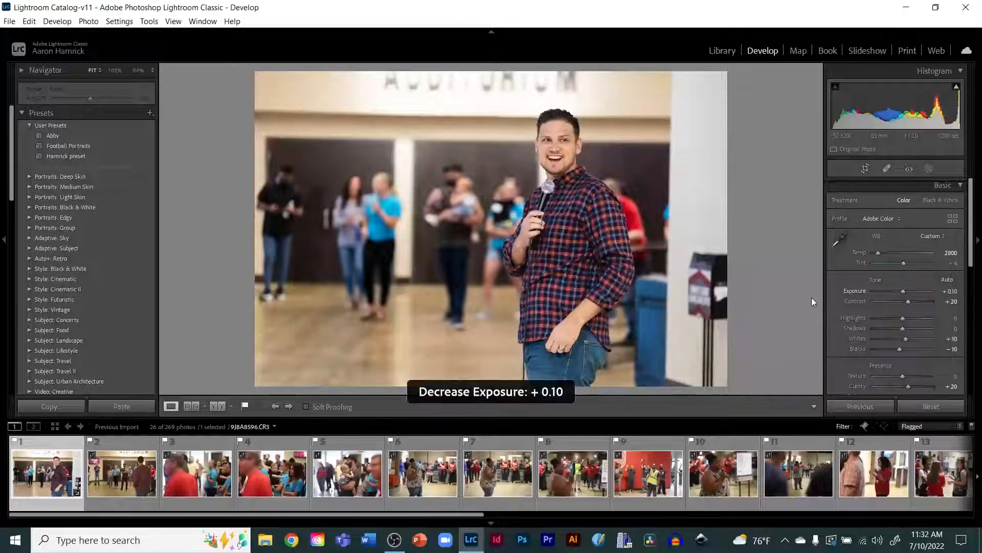
{"action": "key", "text": "minus"}
{"action": "key", "text": "minus"}
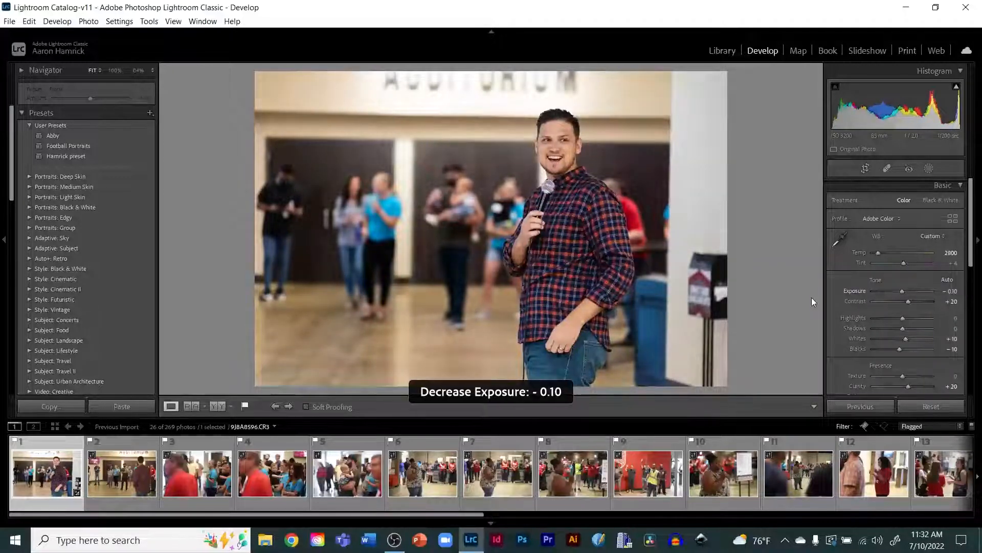
{"action": "key", "text": "minus"}
{"action": "key", "text": "minus"}
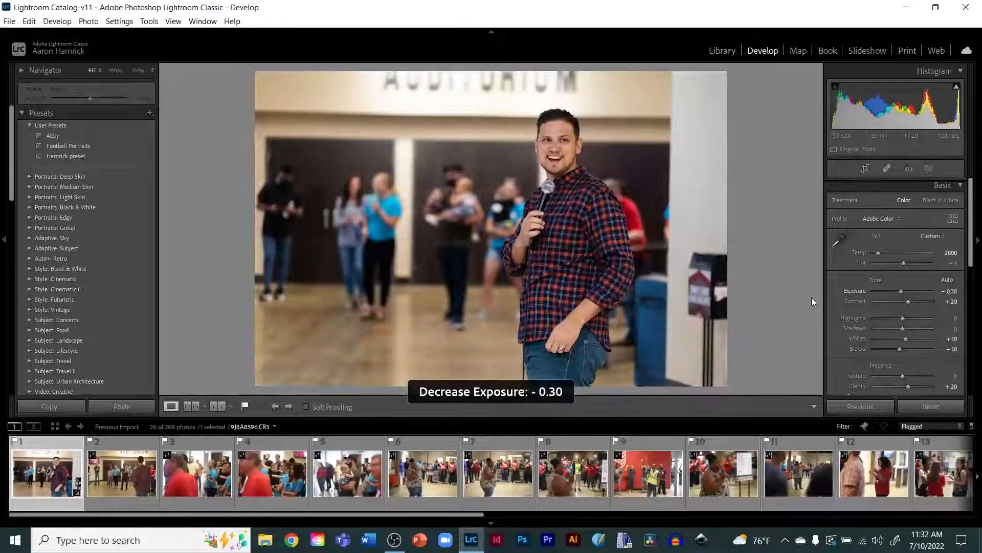
{"action": "key", "text": "equal"}
{"action": "key", "text": "equal"}
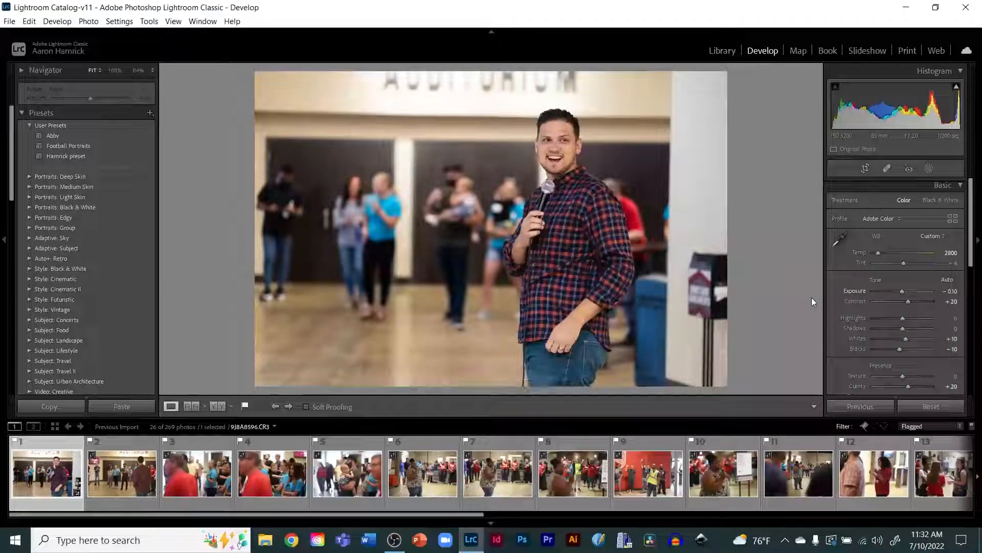
{"action": "key", "text": "equal"}
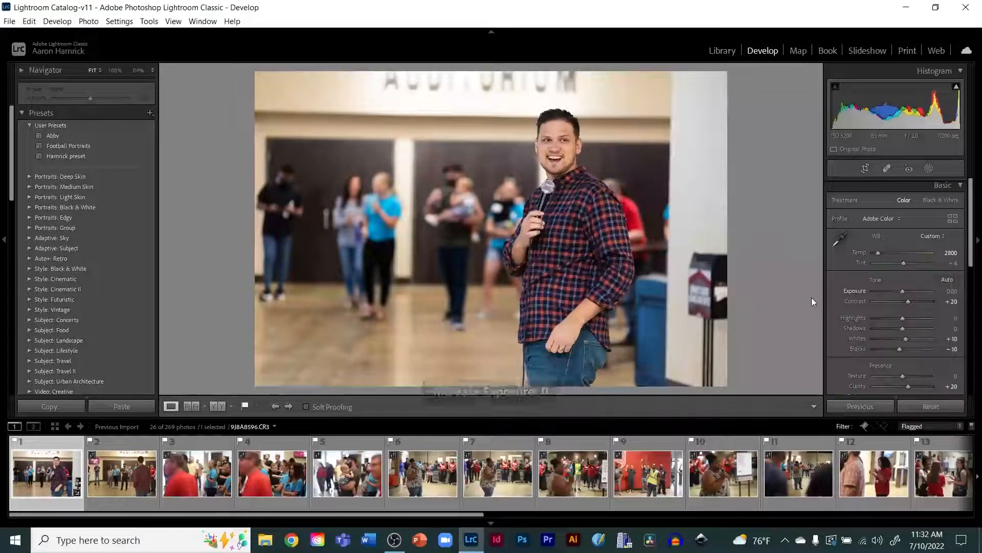
{"action": "key", "text": "minus"}
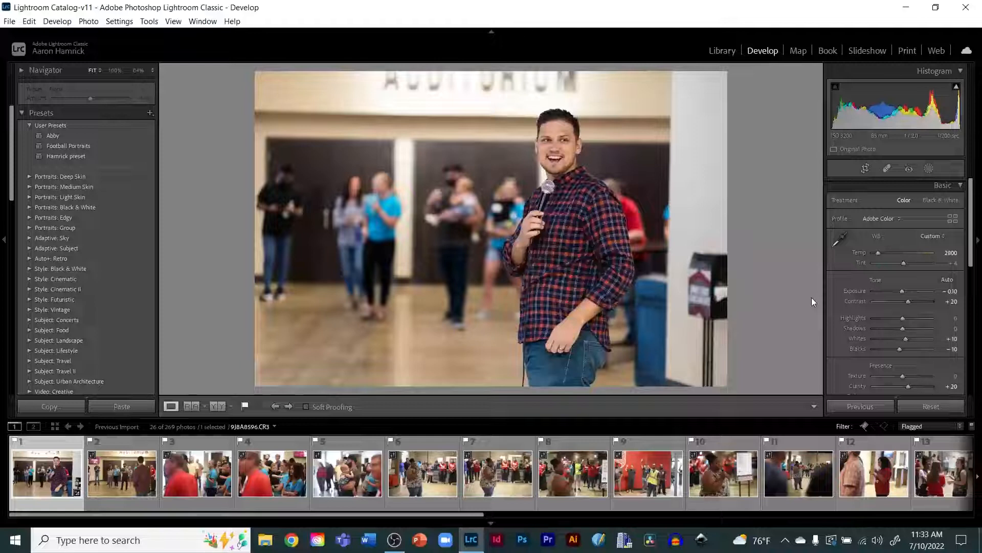
Step: Copy all develop settings from the first flagged photo
{"action": "key", "text": "Right"}
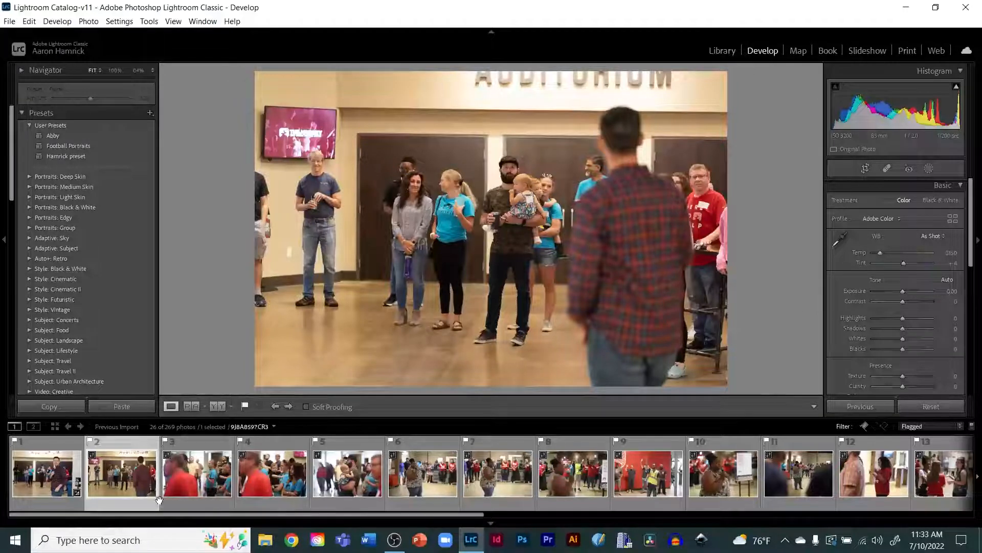
{"action": "left_click", "coordinate": [36, 489]}
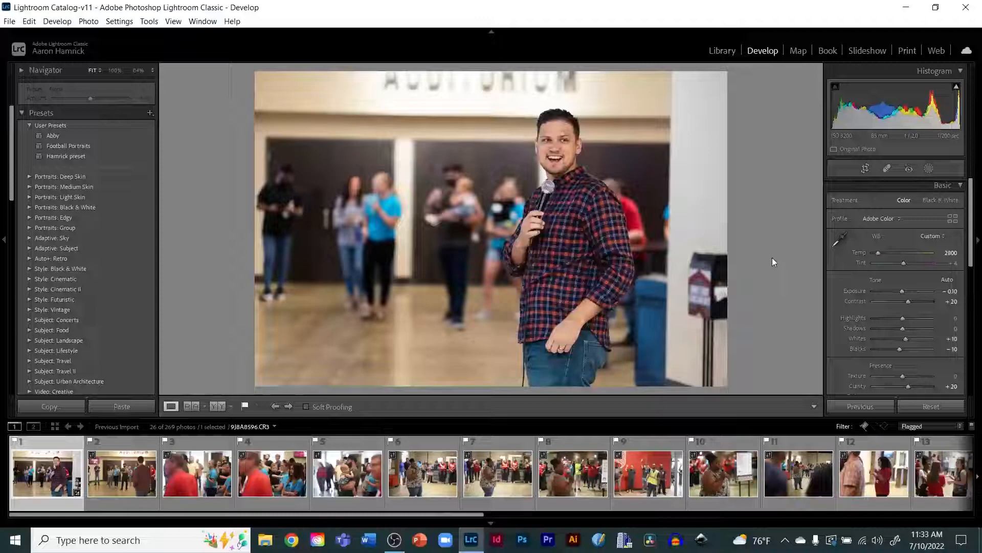
{"action": "key", "text": "Right"}
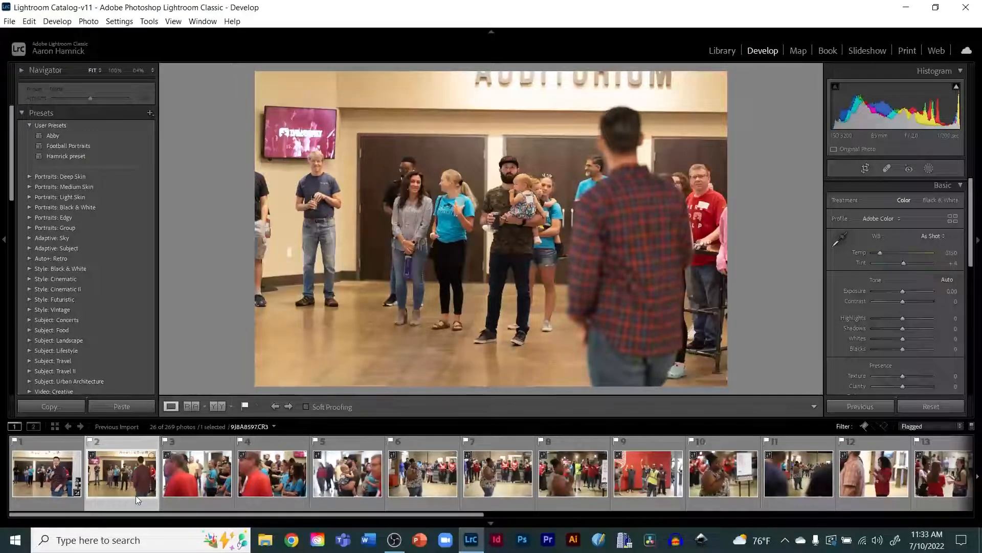
{"action": "left_click", "coordinate": [42, 470]}
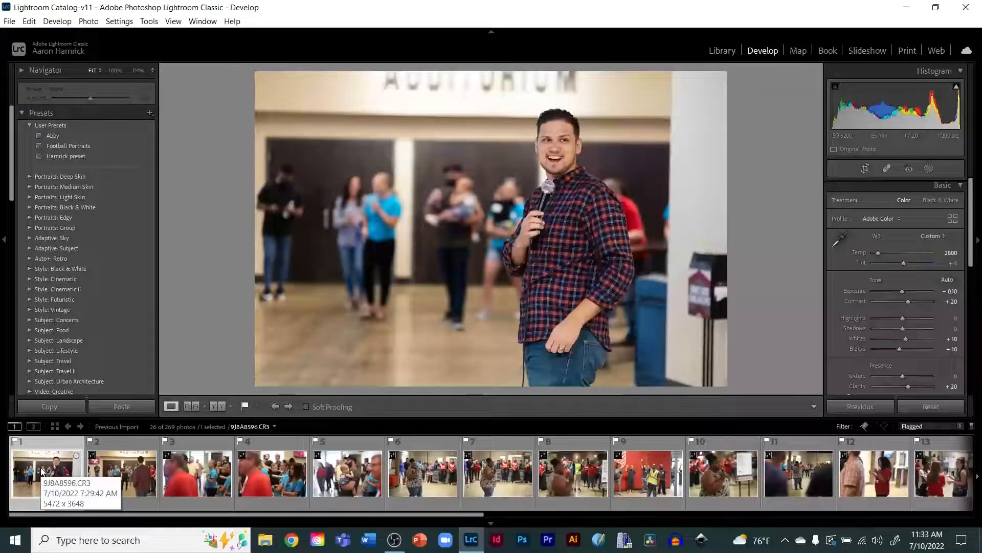
{"action": "left_click", "coordinate": [51, 406]}
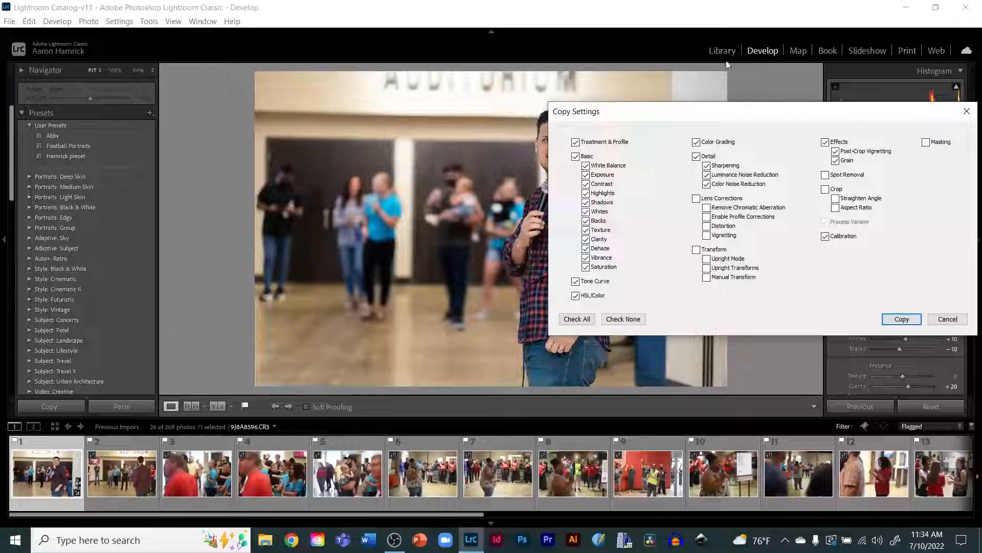
{"action": "left_click_drag", "start_coordinate": [695, 112], "coordinate": [414, 111]}
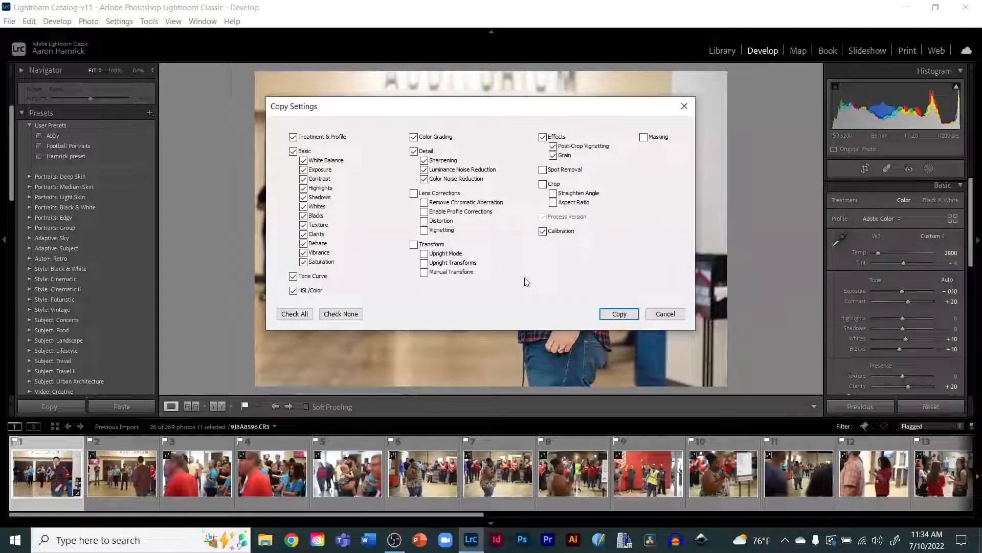
{"action": "left_click", "coordinate": [618, 315]}
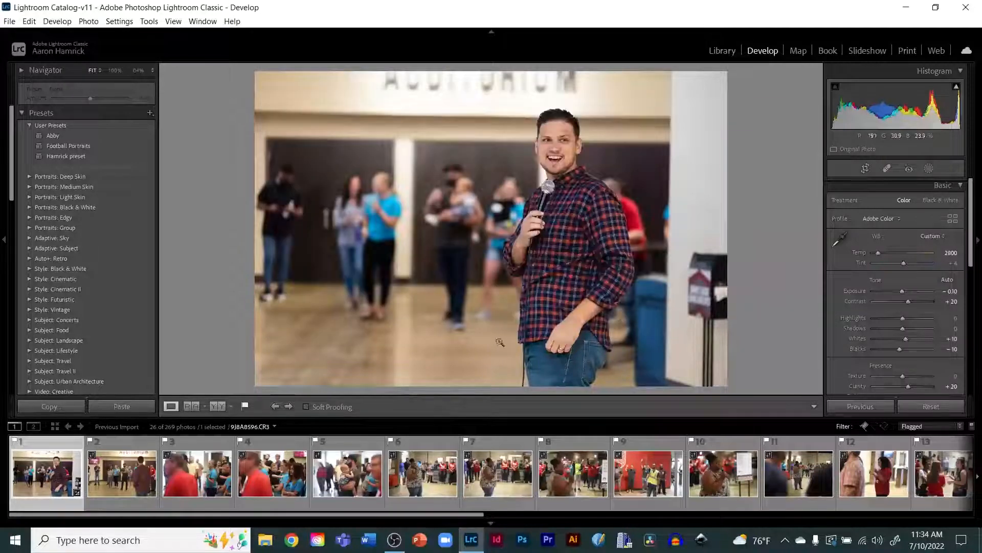
Step: Paste the copied settings onto the second flagged photo
{"action": "left_click", "coordinate": [111, 466]}
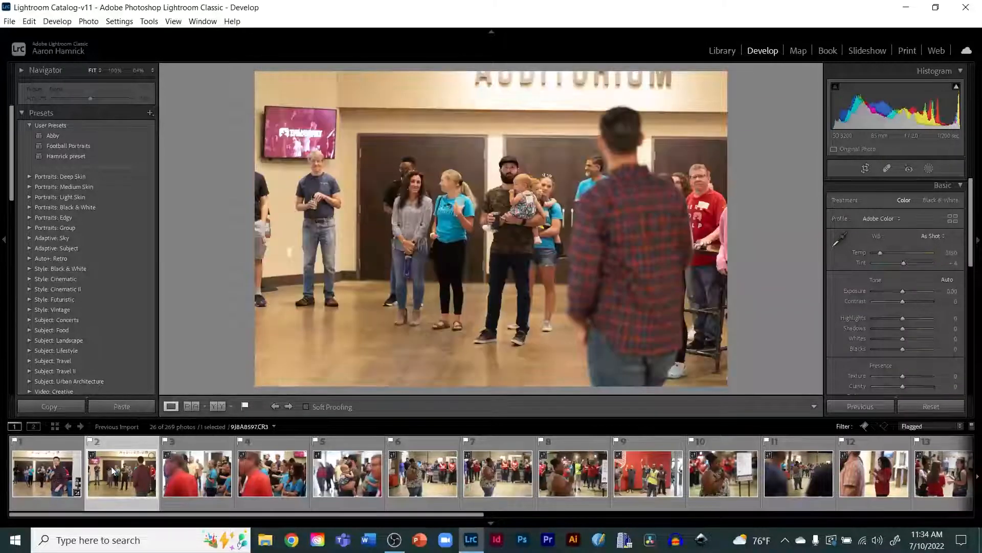
{"action": "left_click", "coordinate": [125, 408]}
{"action": "left_click", "coordinate": [118, 407]}
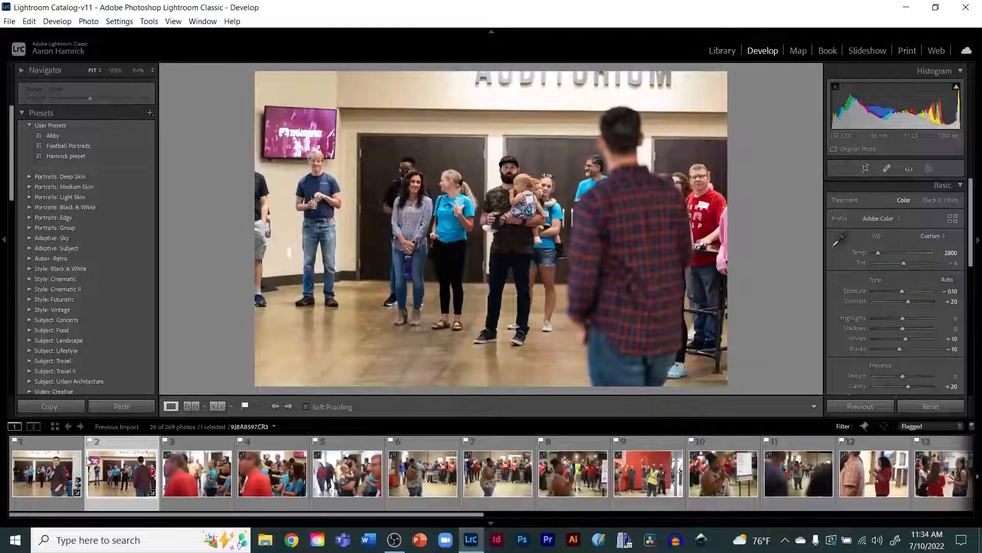
{"action": "left_click", "coordinate": [45, 486]}
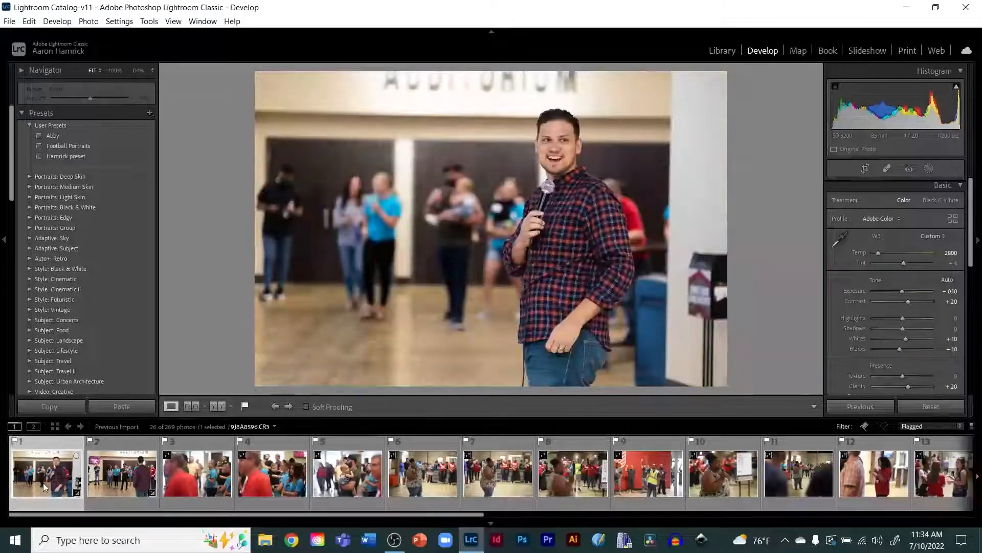
{"action": "left_click", "coordinate": [114, 467]}
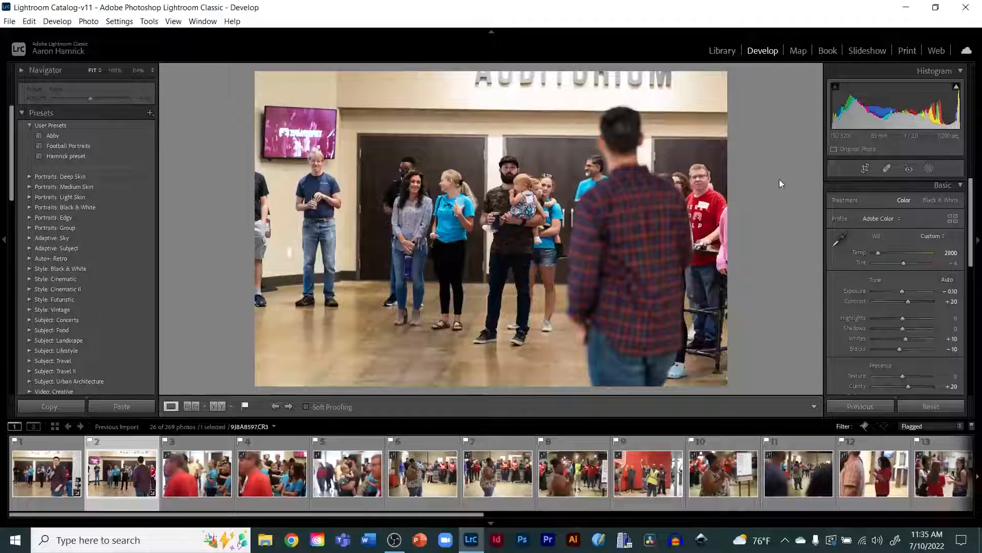
{"action": "key", "text": "r"}
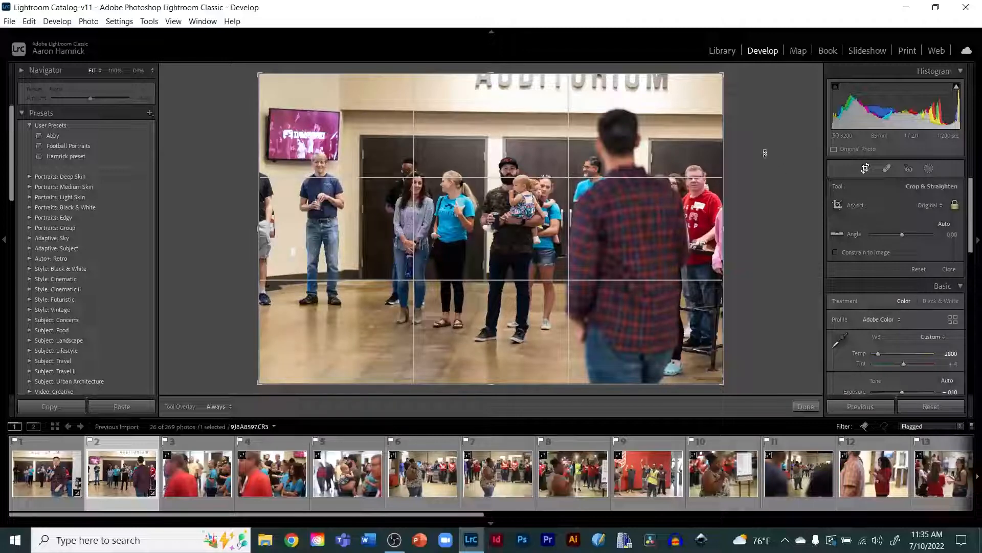
{"action": "key", "text": "Left"}
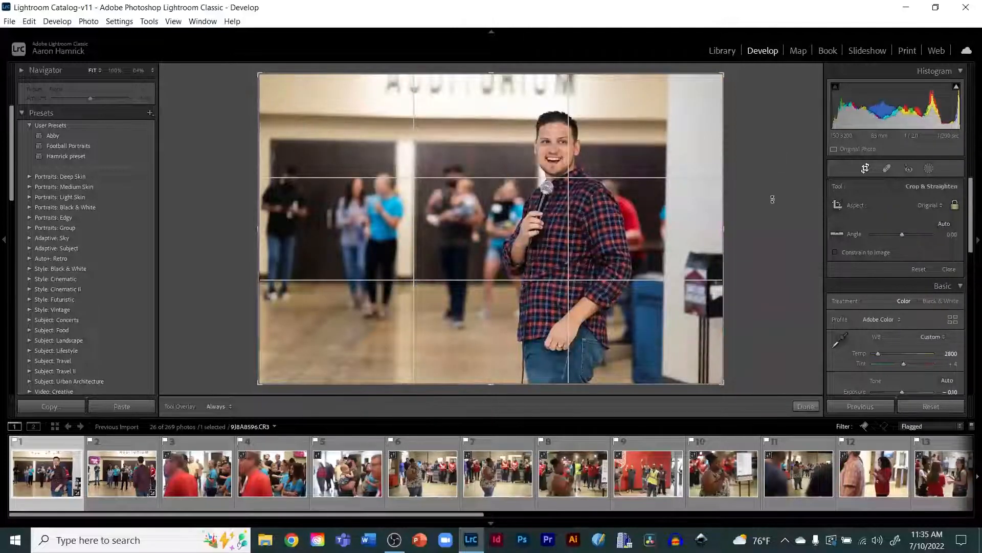
{"action": "left_click", "coordinate": [125, 485]}
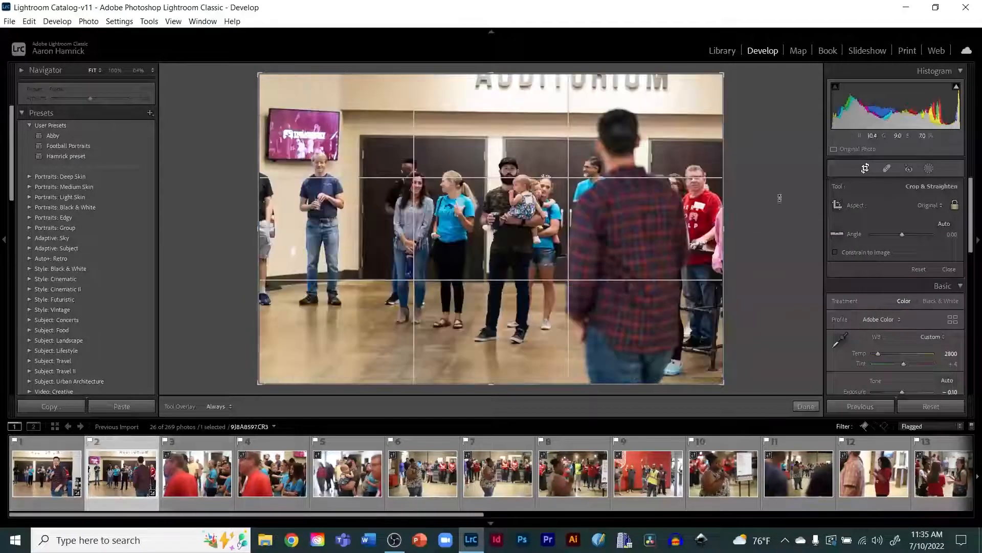
{"action": "left_click", "coordinate": [865, 169]}
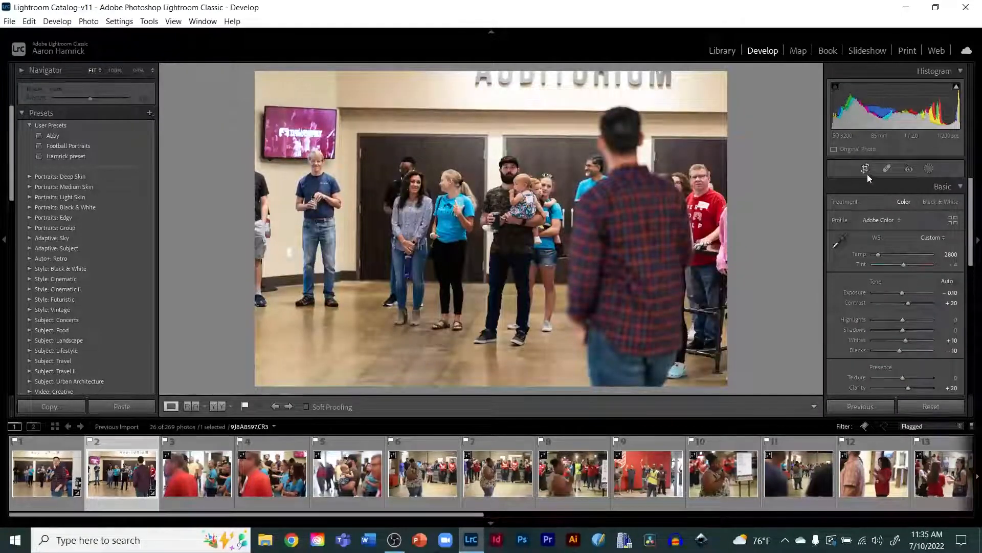
Step: Open the Crop & Straighten tool on the second flagged photo and look over the aspect ratio presets, keeping Original
{"action": "left_click", "coordinate": [866, 170]}
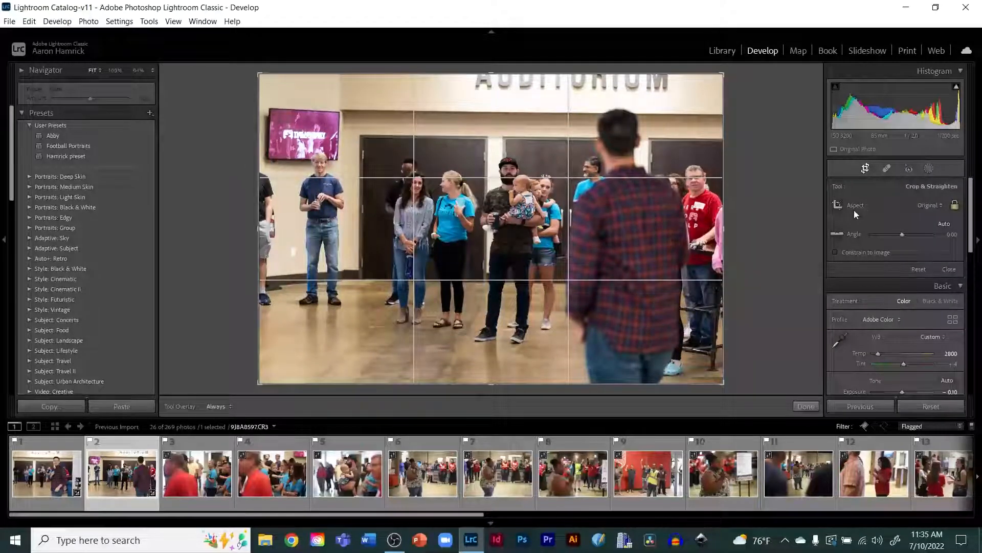
{"action": "left_click", "coordinate": [940, 205]}
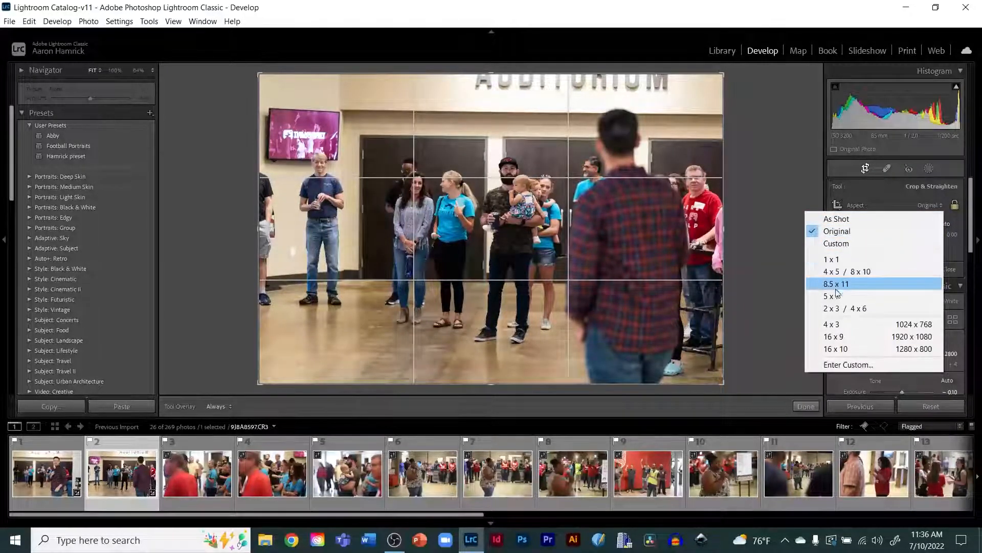
{"action": "left_click", "coordinate": [763, 255]}
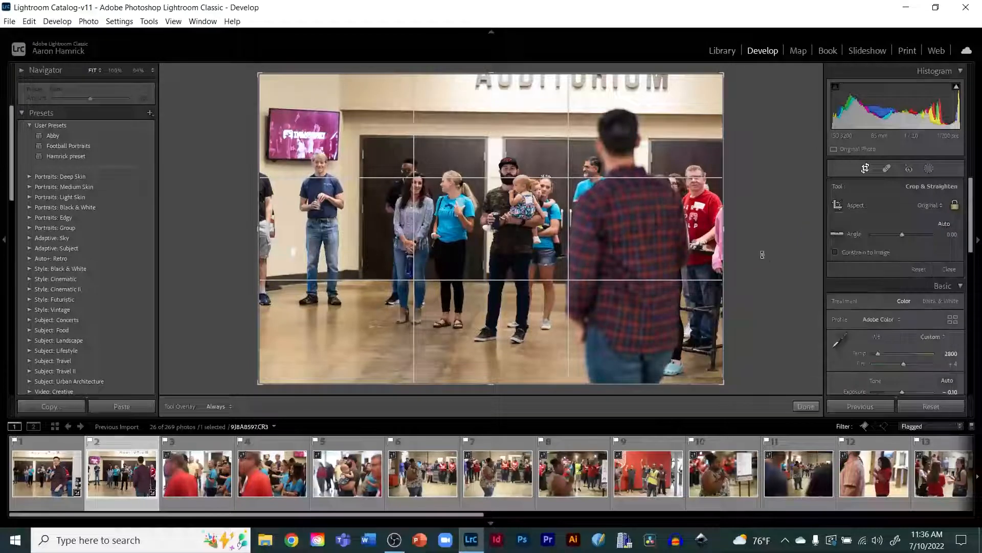
{"action": "left_click", "coordinate": [954, 205]}
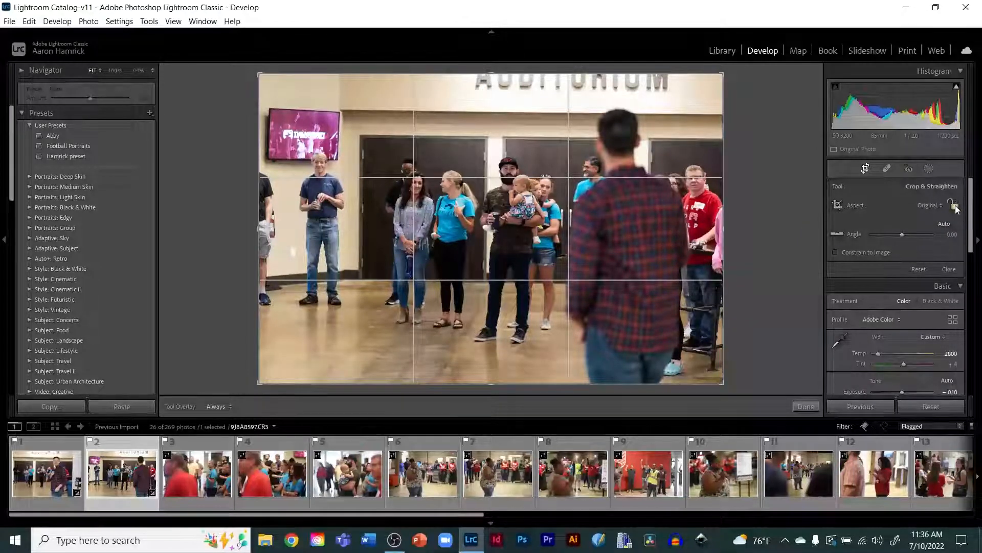
{"action": "left_click", "coordinate": [954, 206]}
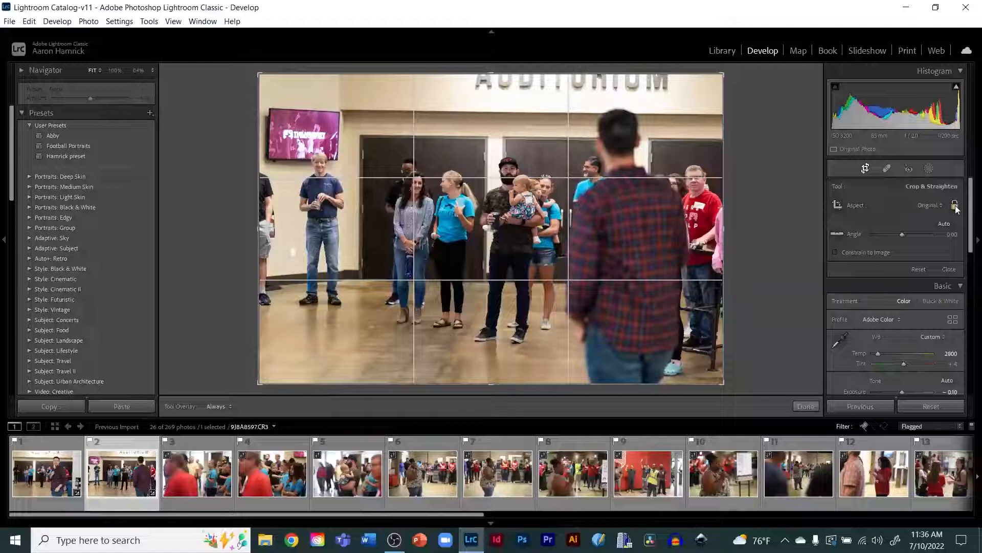
{"action": "left_click", "coordinate": [955, 206]}
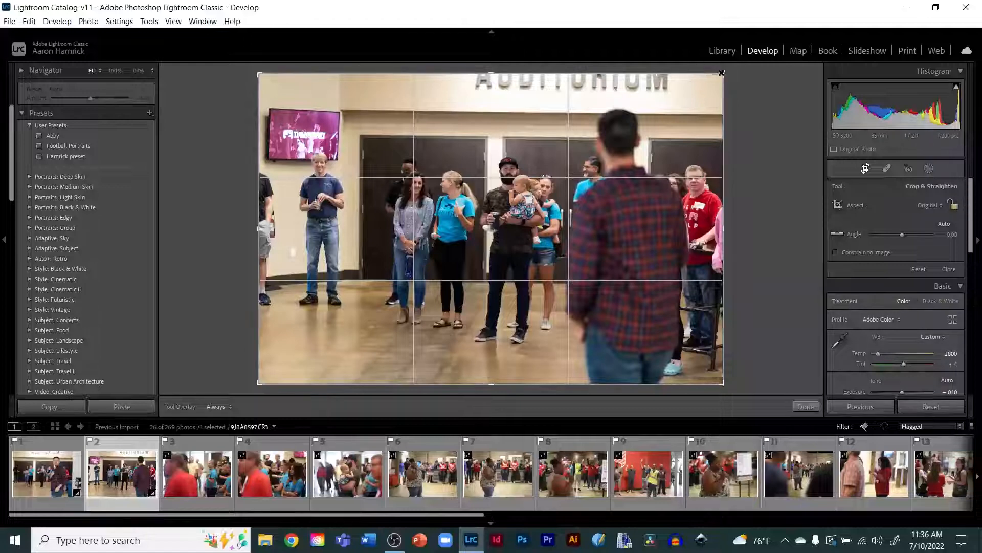
{"action": "left_click_drag", "start_coordinate": [723, 74], "coordinate": [705, 114]}
{"action": "key", "text": "ctrl+z"}
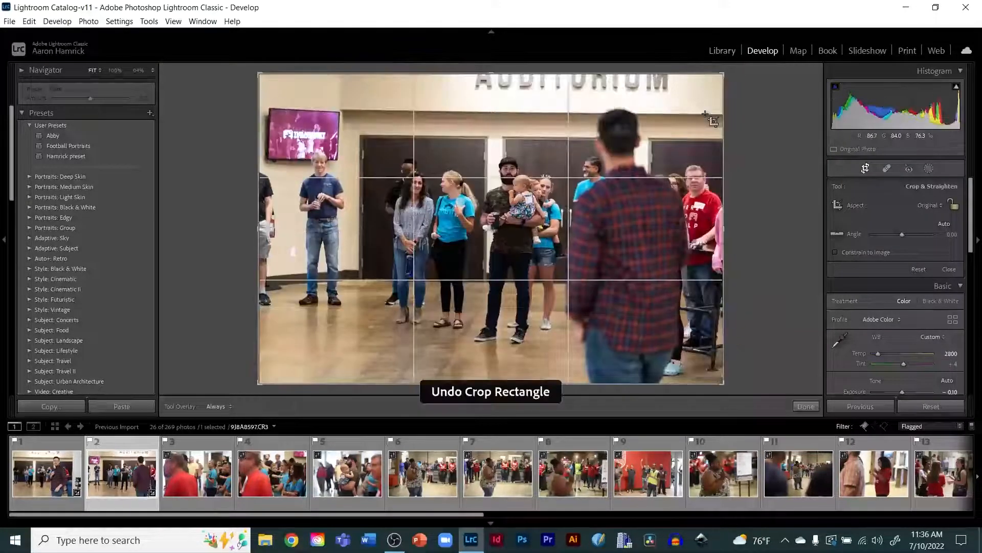
Step: Lock the aspect ratio and pull a crop corner inward to crop tighter around the group
{"action": "left_click", "coordinate": [955, 207]}
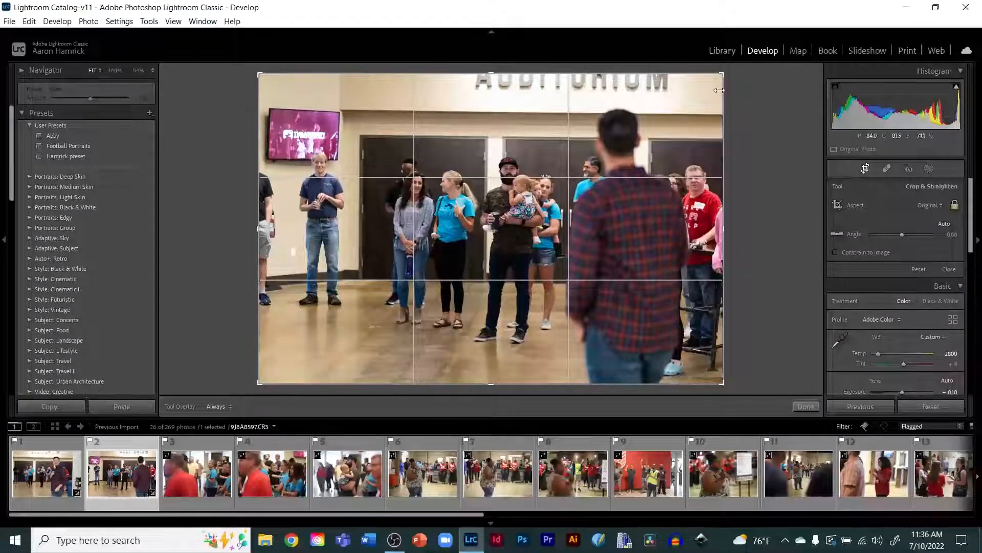
{"action": "left_click_drag", "start_coordinate": [722, 74], "coordinate": [783, 68]}
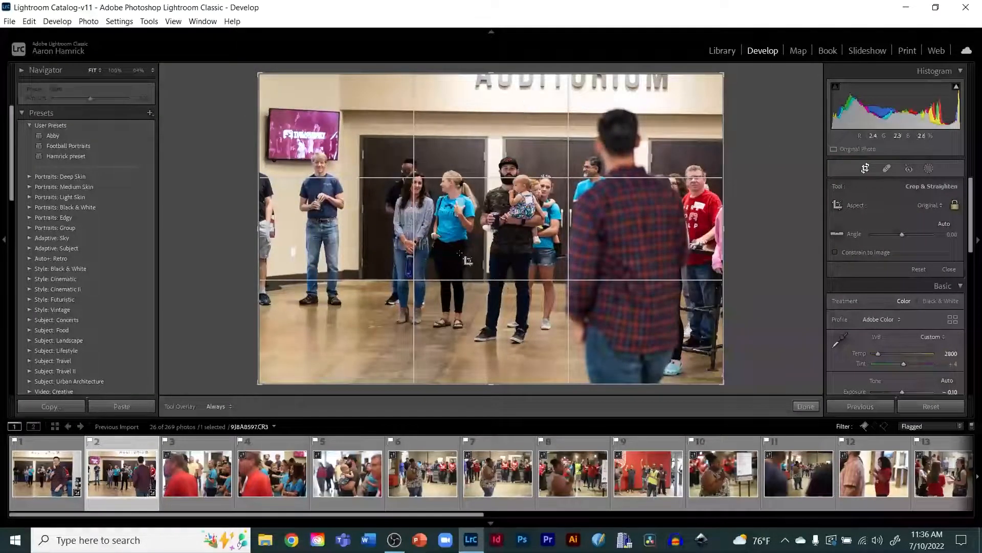
{"action": "left_click_drag", "start_coordinate": [723, 75], "coordinate": [676, 132]}
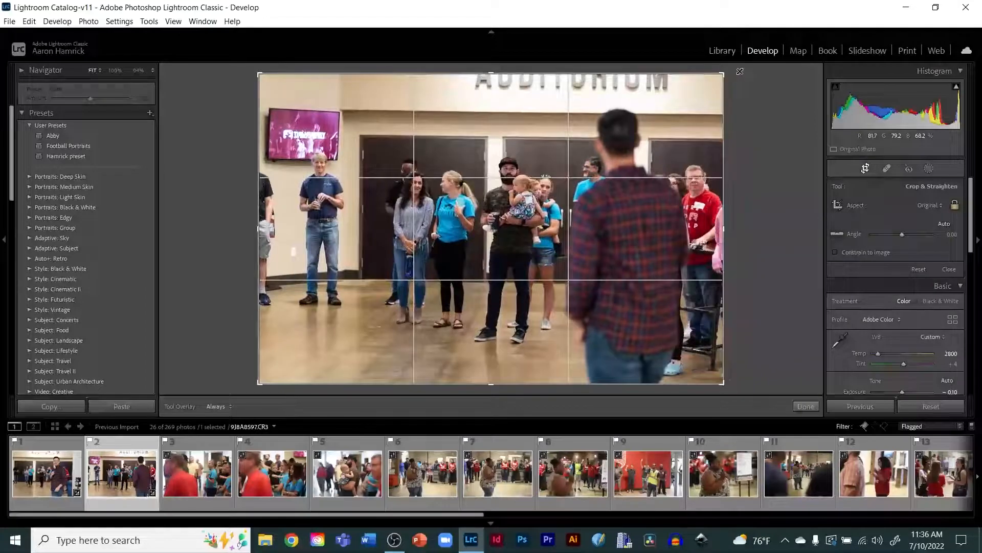
{"action": "left_click_drag", "start_coordinate": [742, 70], "coordinate": [699, 111]}
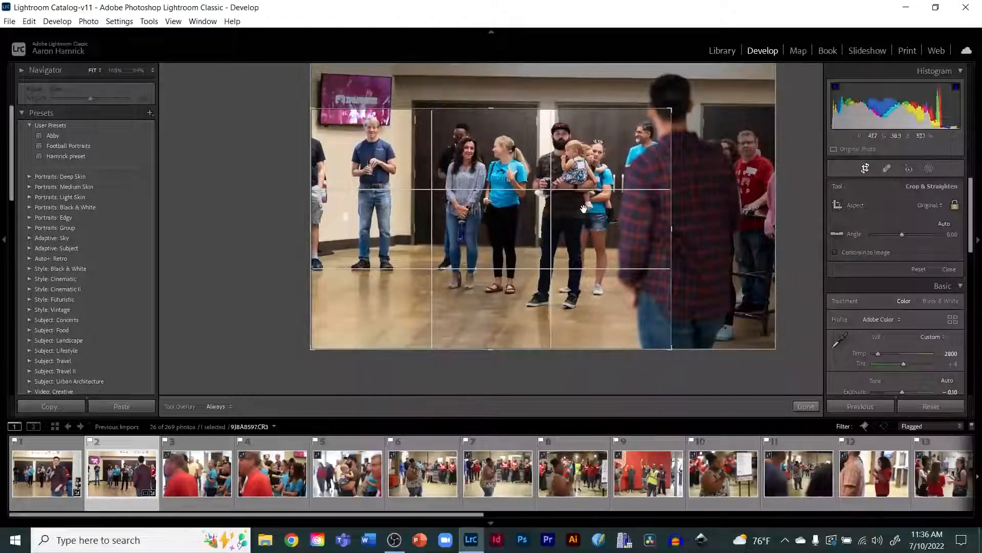
Step: Reposition the photo inside the crop frame to center the group, then apply the crop
{"action": "left_click_drag", "start_coordinate": [582, 218], "coordinate": [554, 243]}
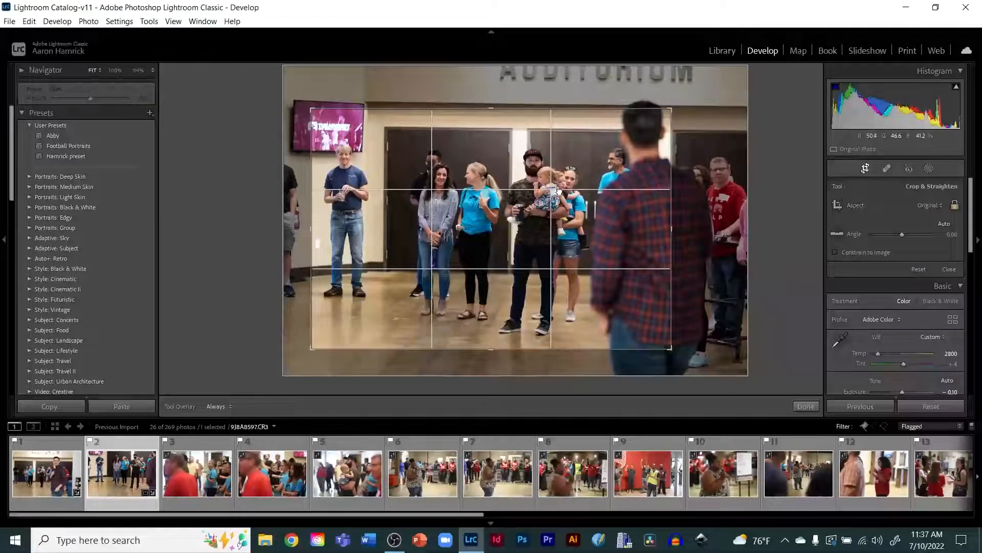
{"action": "left_click_drag", "start_coordinate": [553, 184], "coordinate": [553, 193]}
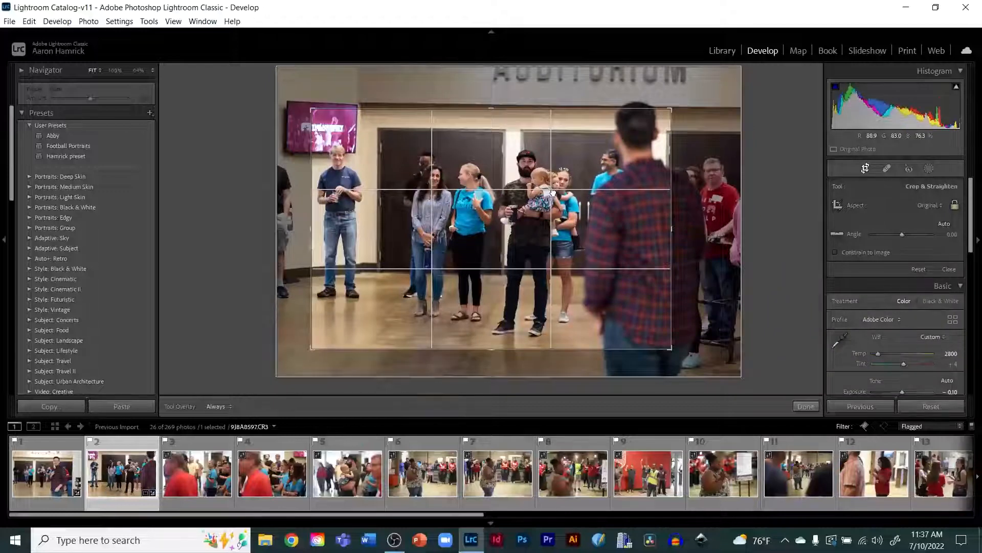
{"action": "mouse_move", "coordinate": [552, 193]}
{"action": "left_mouse_down"}
{"action": "mouse_move", "coordinate": [480, 189]}
{"action": "mouse_move", "coordinate": [546, 189]}
{"action": "mouse_move", "coordinate": [566, 206]}
{"action": "mouse_move", "coordinate": [534, 196]}
{"action": "mouse_move", "coordinate": [550, 192]}
{"action": "left_mouse_up"}
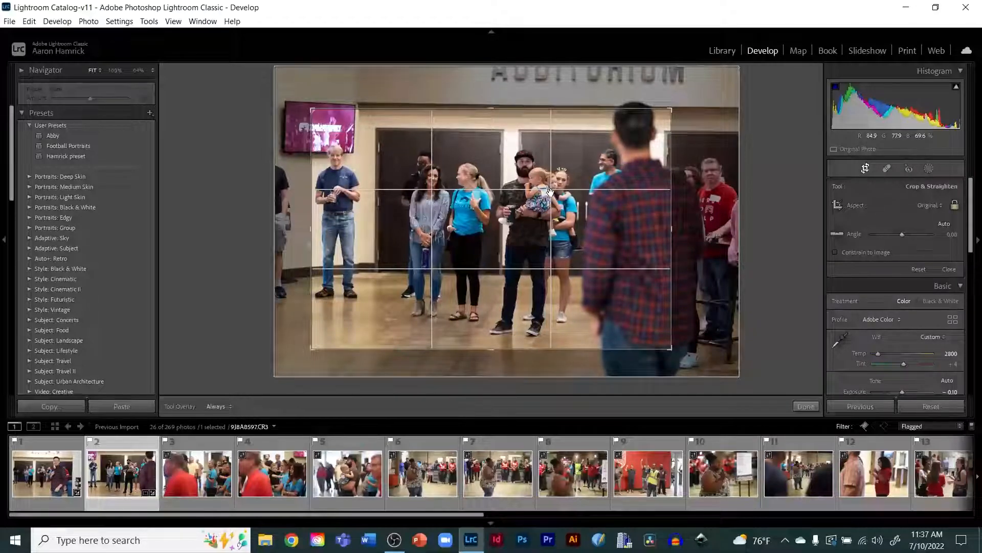
{"action": "left_click_drag", "start_coordinate": [550, 192], "coordinate": [573, 195]}
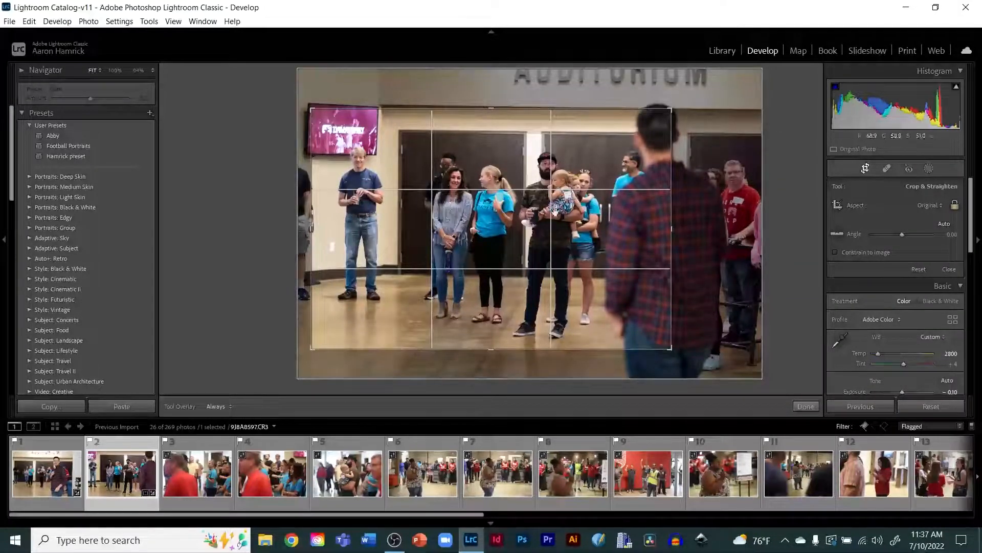
{"action": "left_click_drag", "start_coordinate": [562, 236], "coordinate": [562, 232]}
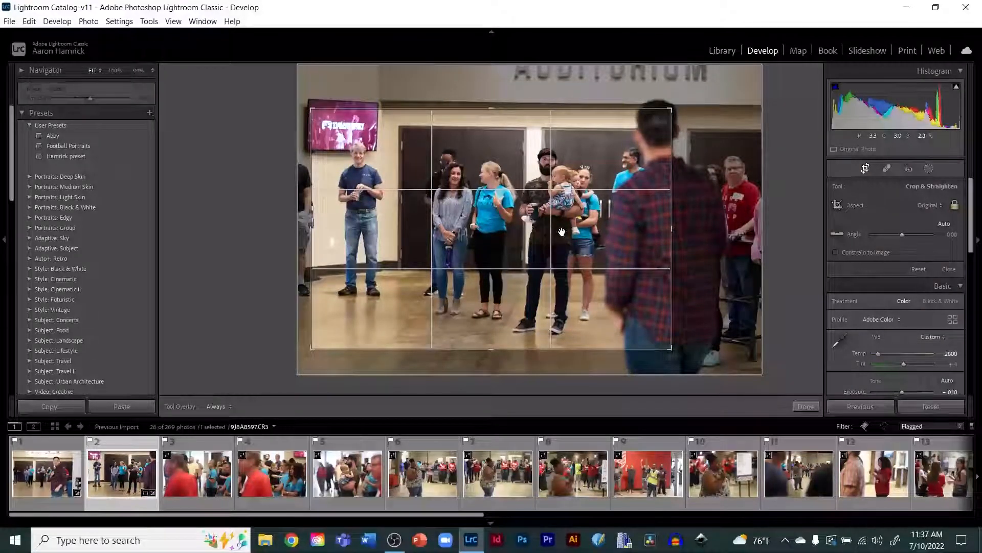
{"action": "key", "text": "Return"}
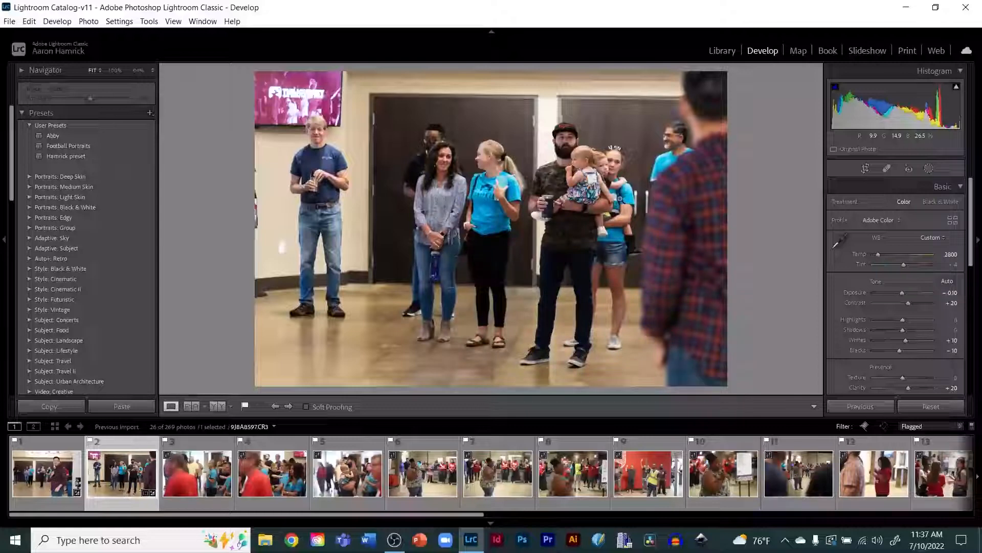
Step: Reopen the crop, shift the framing slightly, and apply it again
{"action": "key", "text": "r"}
{"action": "left_click_drag", "start_coordinate": [619, 199], "coordinate": [595, 198]}
{"action": "key", "text": "Return"}
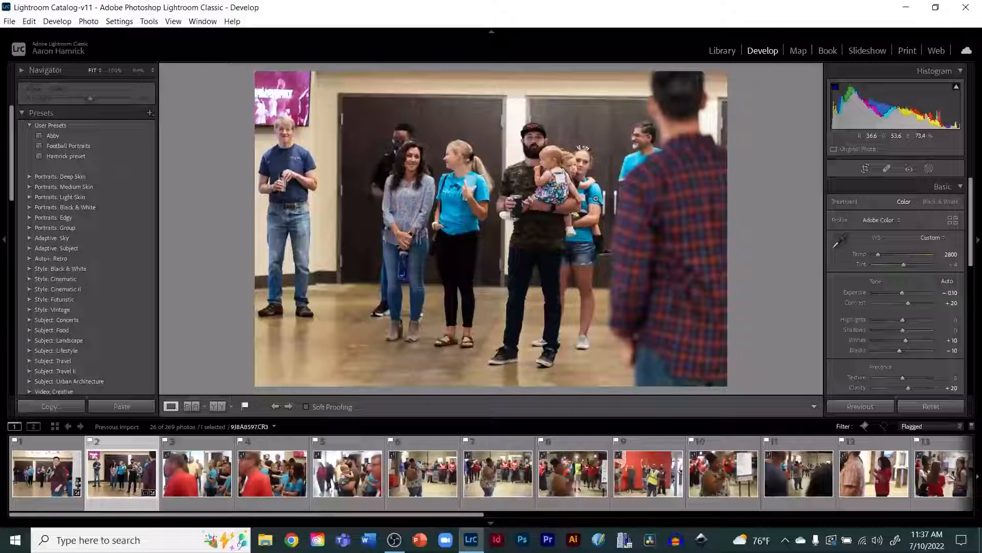
Step: Browse through the flagged photos in the filmstrip and select the first flagged photo
{"action": "key", "text": "Right"}
{"action": "key", "text": "Right"}
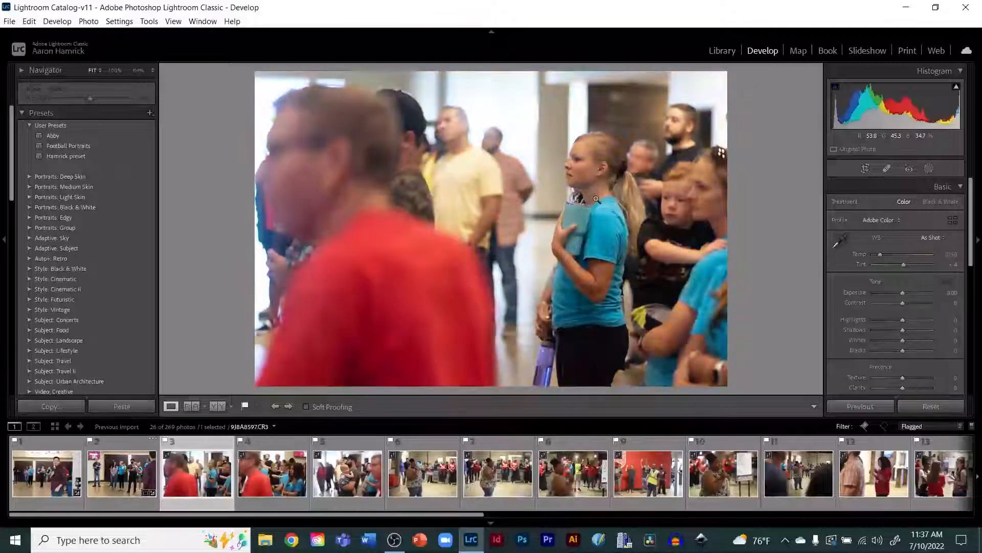
{"action": "key", "text": "Right"}
{"action": "key", "text": "Right"}
{"action": "key", "text": "Right"}
{"action": "key", "text": "Right"}
{"action": "key", "text": "Right"}
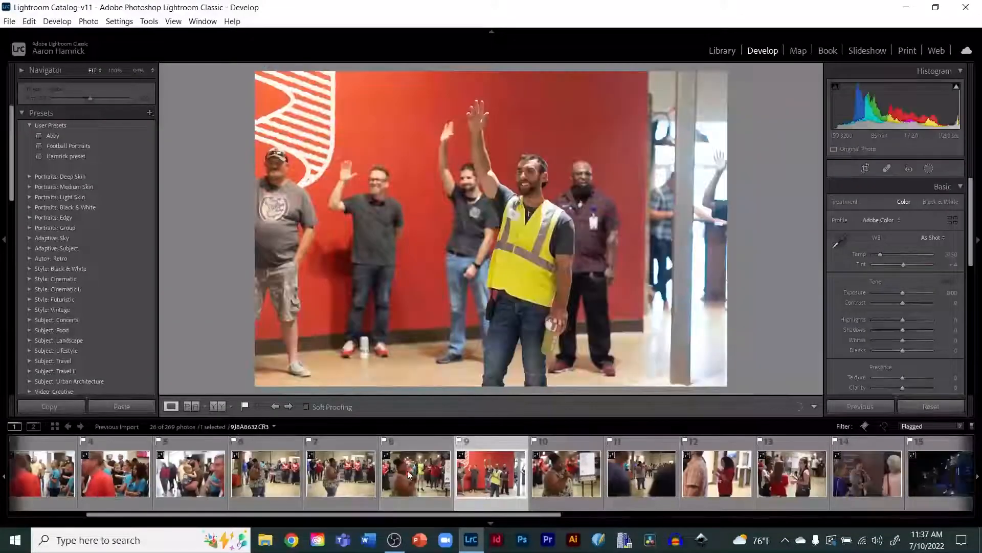
{"action": "left_click_drag", "start_coordinate": [406, 508], "coordinate": [572, 490]}
{"action": "scroll", "coordinate": [572, 490], "scroll_direction": "down", "scroll_amount": 2}
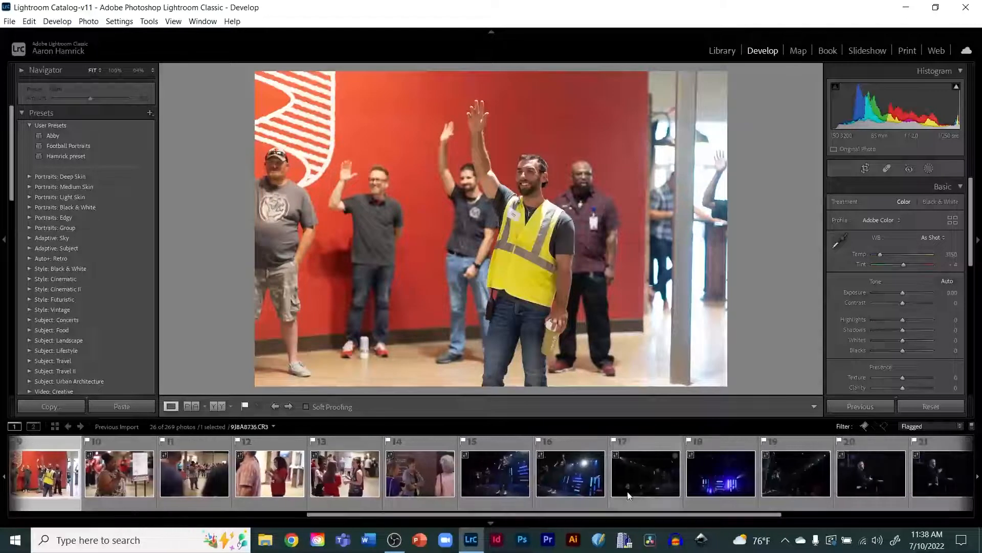
{"action": "left_click", "coordinate": [491, 469]}
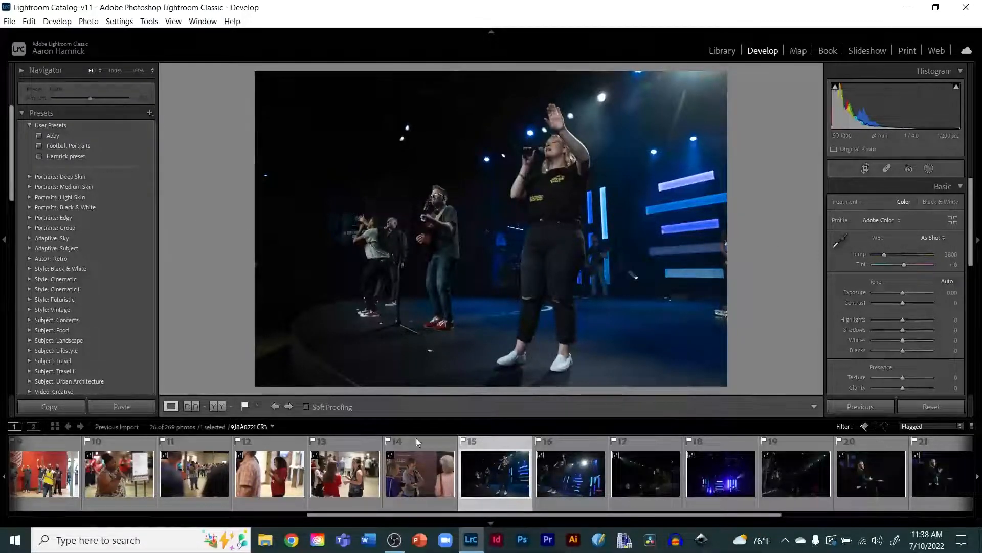
{"action": "left_click_drag", "start_coordinate": [402, 515], "coordinate": [54, 527]}
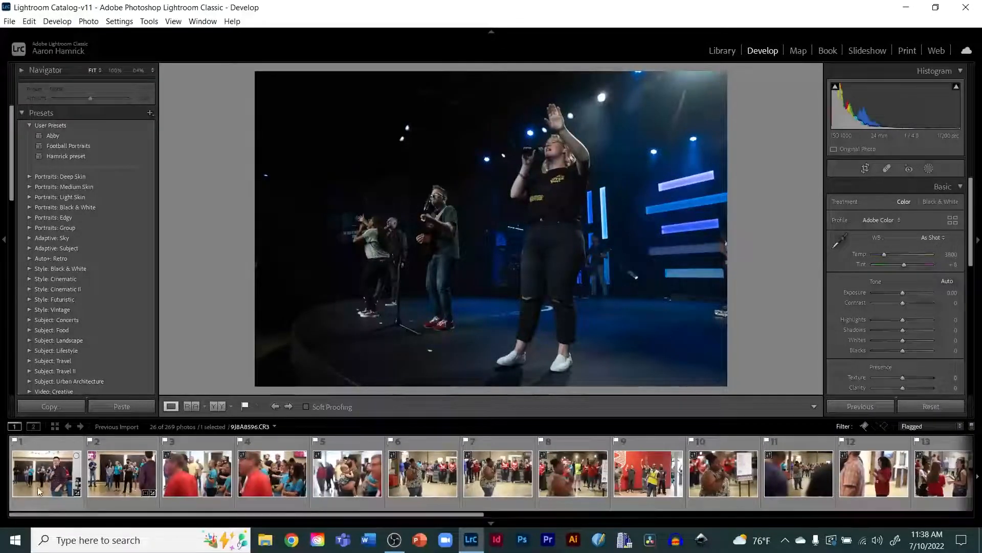
{"action": "left_click", "coordinate": [47, 473]}
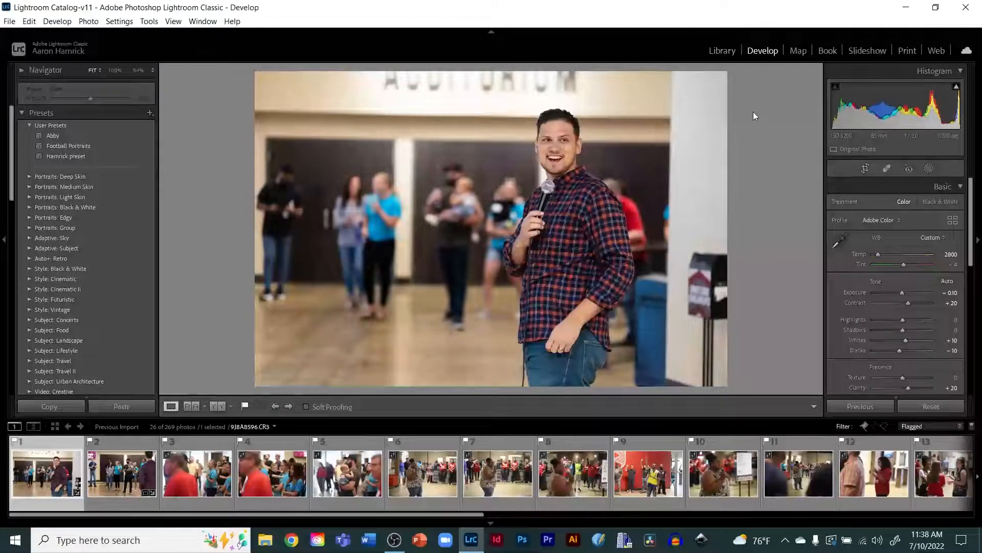
Step: Zoom in on the speaker's face and set the Luminance noise reduction to 29
{"action": "left_click", "coordinate": [560, 143]}
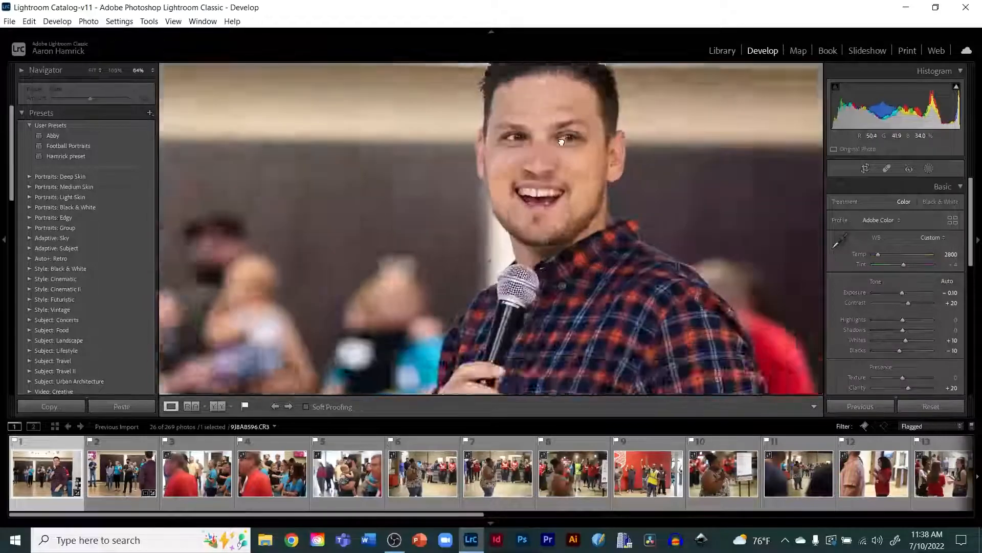
{"action": "left_click", "coordinate": [561, 141]}
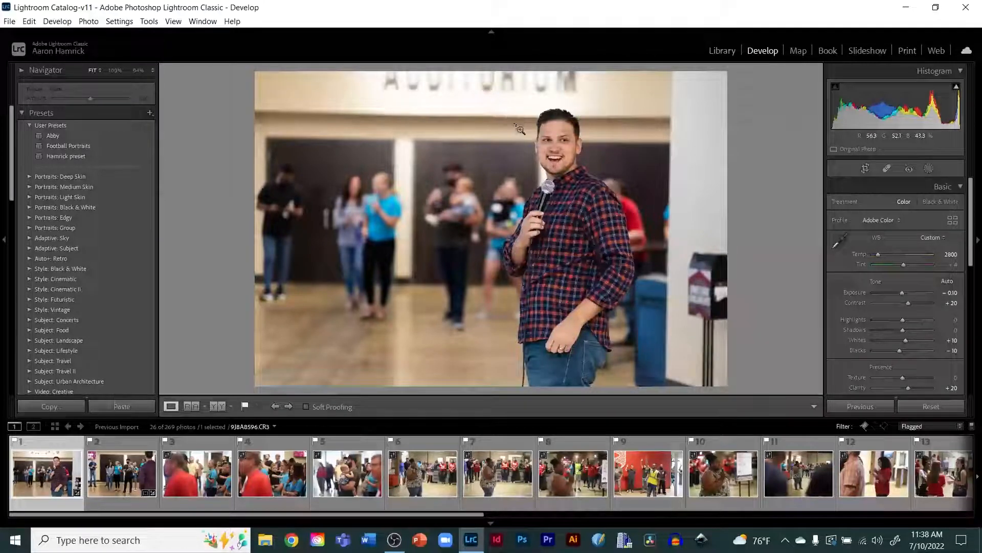
{"action": "left_click_drag", "start_coordinate": [513, 123], "coordinate": [597, 171]}
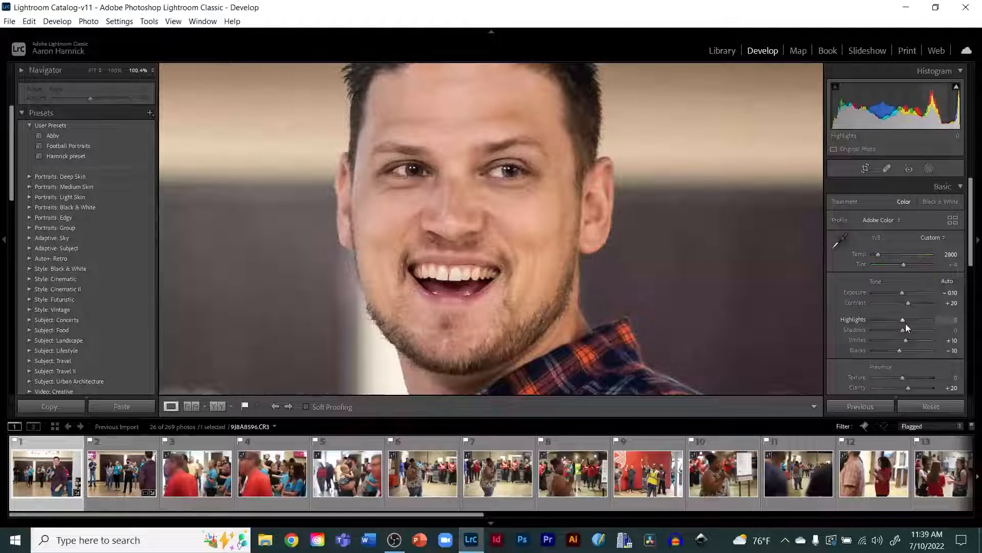
{"action": "scroll", "coordinate": [906, 323], "scroll_direction": "down", "scroll_amount": 5}
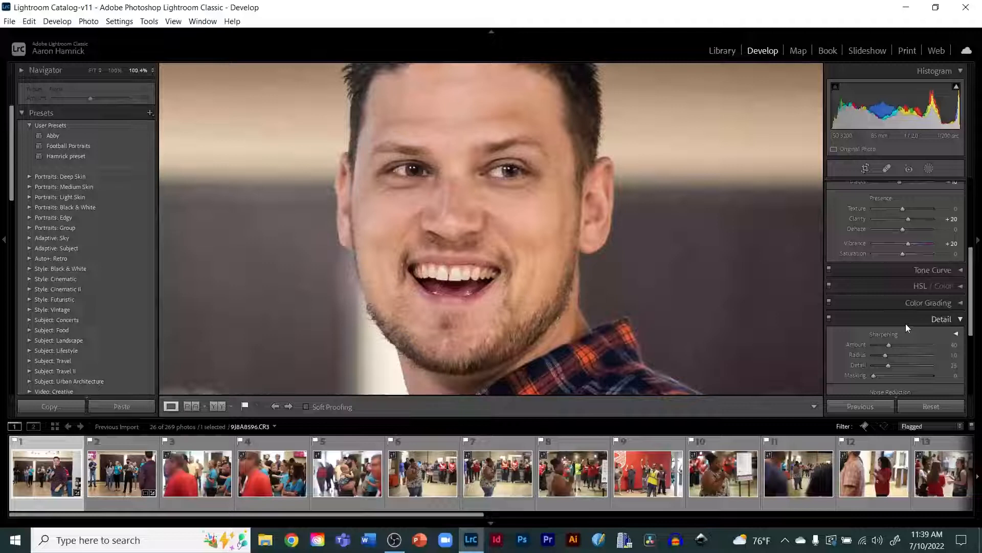
{"action": "scroll", "coordinate": [905, 323], "scroll_direction": "down", "scroll_amount": 4}
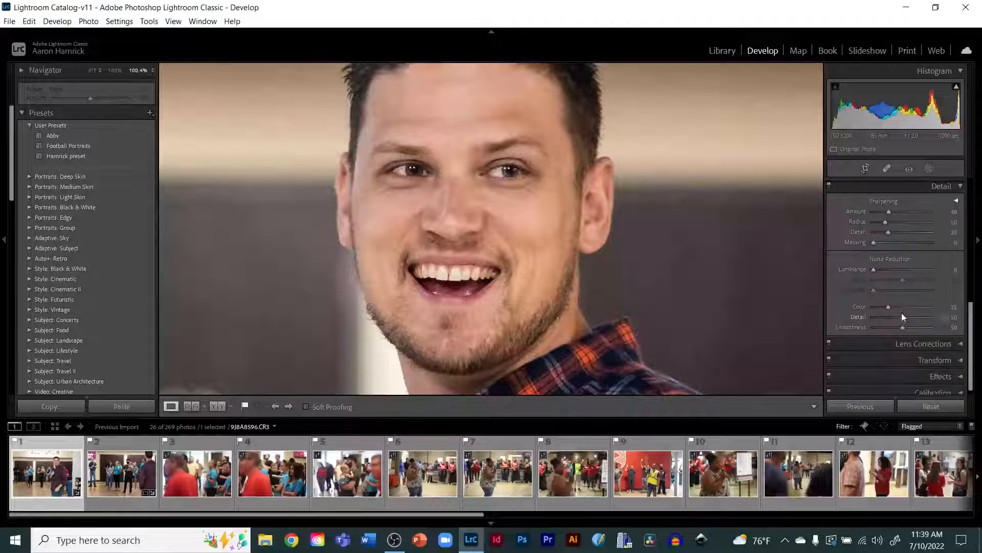
{"action": "scroll", "coordinate": [901, 307], "scroll_direction": "up", "scroll_amount": 1}
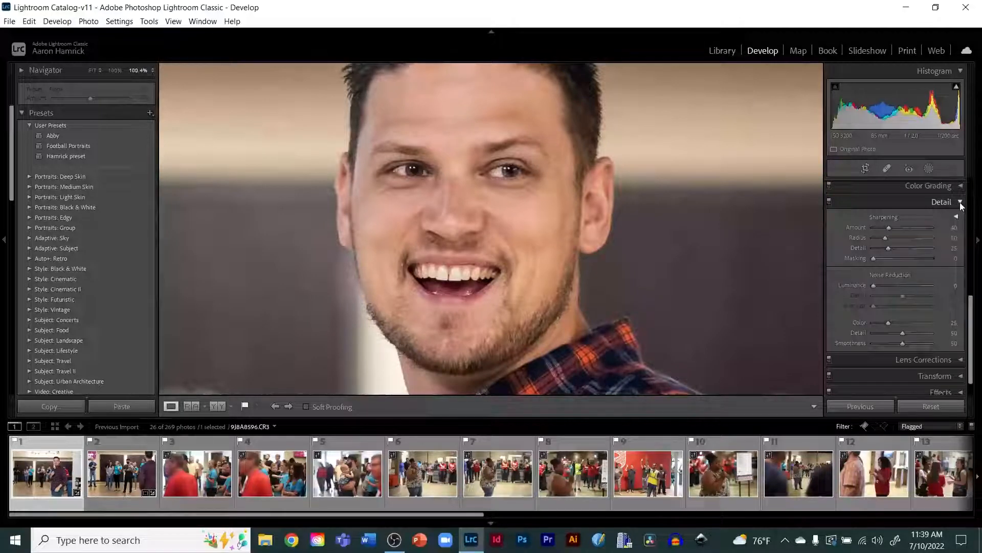
{"action": "left_click", "coordinate": [961, 203]}
{"action": "scroll", "coordinate": [961, 206], "scroll_direction": "up", "scroll_amount": 6}
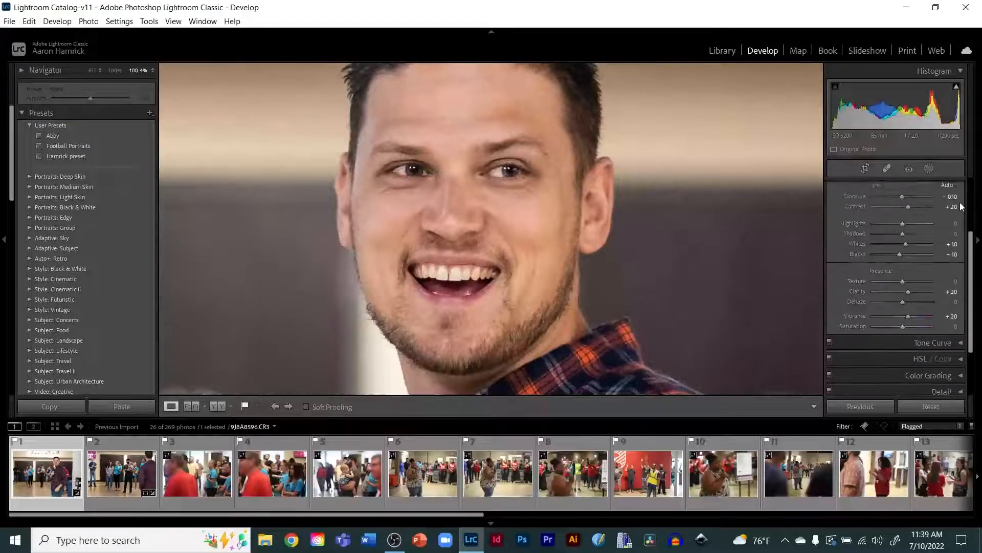
{"action": "scroll", "coordinate": [960, 207], "scroll_direction": "down", "scroll_amount": 6}
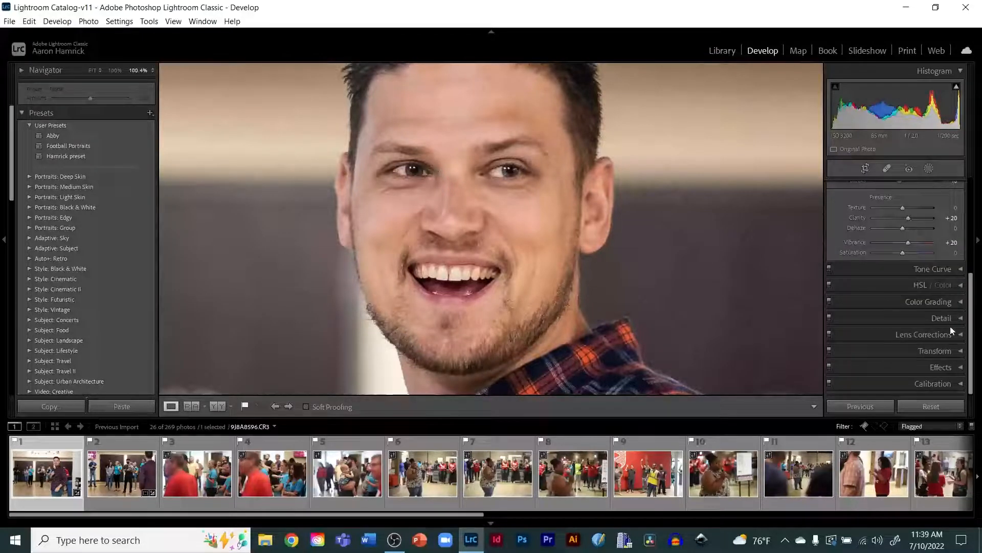
{"action": "left_click", "coordinate": [960, 318]}
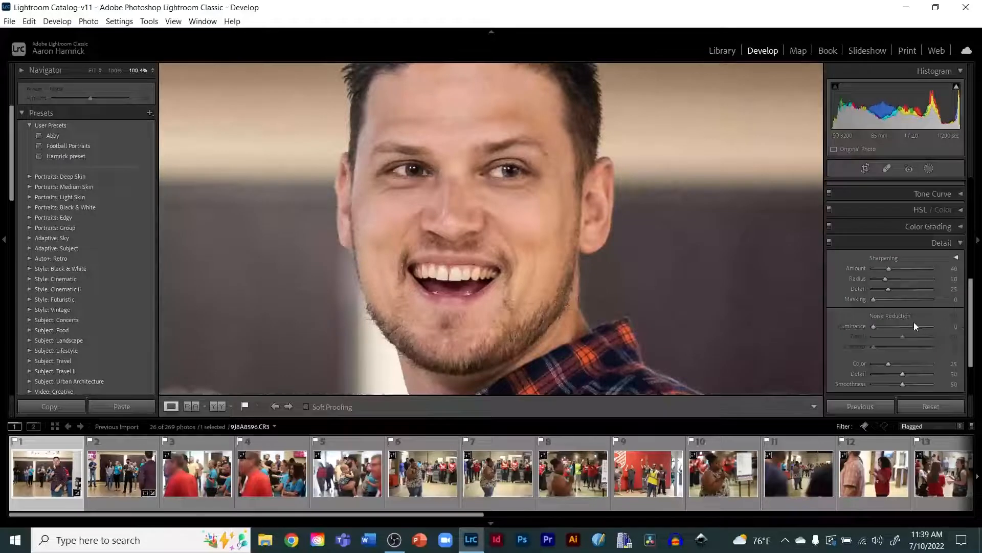
{"action": "scroll", "coordinate": [911, 326], "scroll_direction": "down", "scroll_amount": 3}
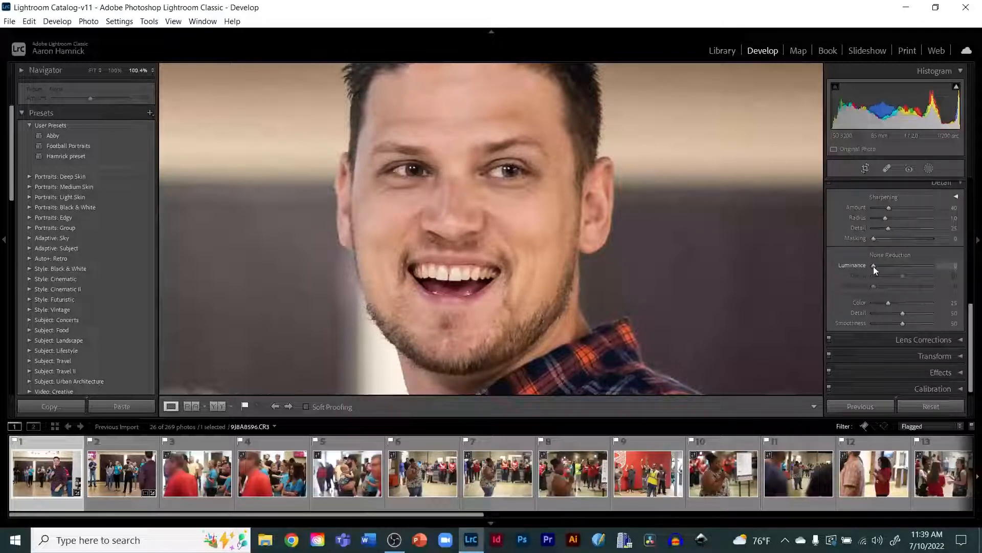
{"action": "left_click_drag", "start_coordinate": [874, 266], "coordinate": [882, 265]}
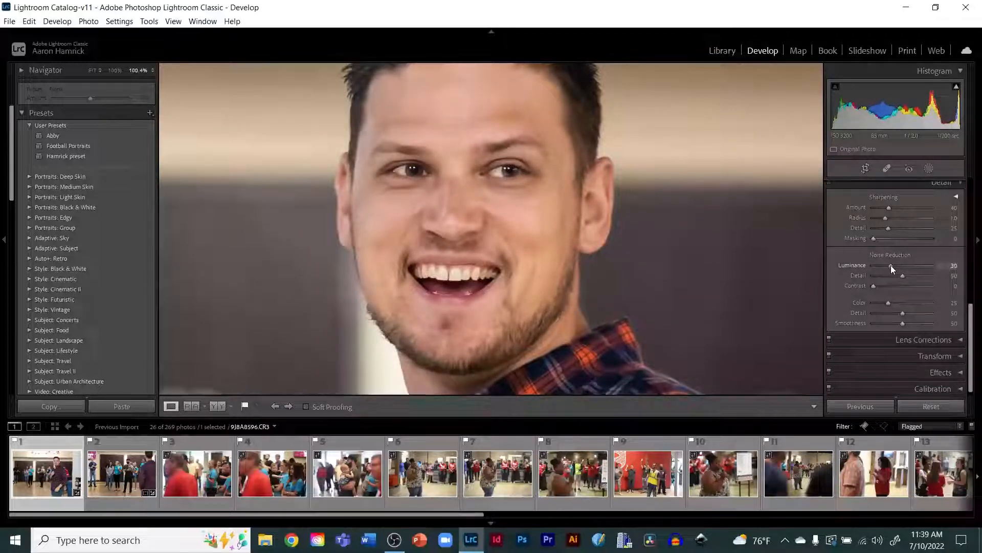
{"action": "left_click_drag", "start_coordinate": [891, 265], "coordinate": [890, 265]}
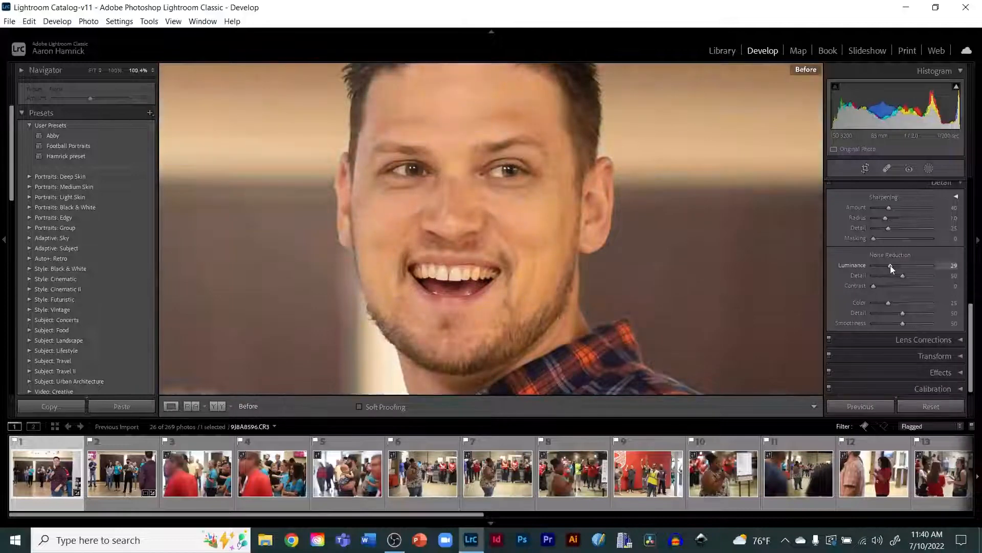
Step: Toggle the before and after views repeatedly to compare the noise reduction on the zoomed-in speaker's face
{"action": "key", "text": "backslash"}
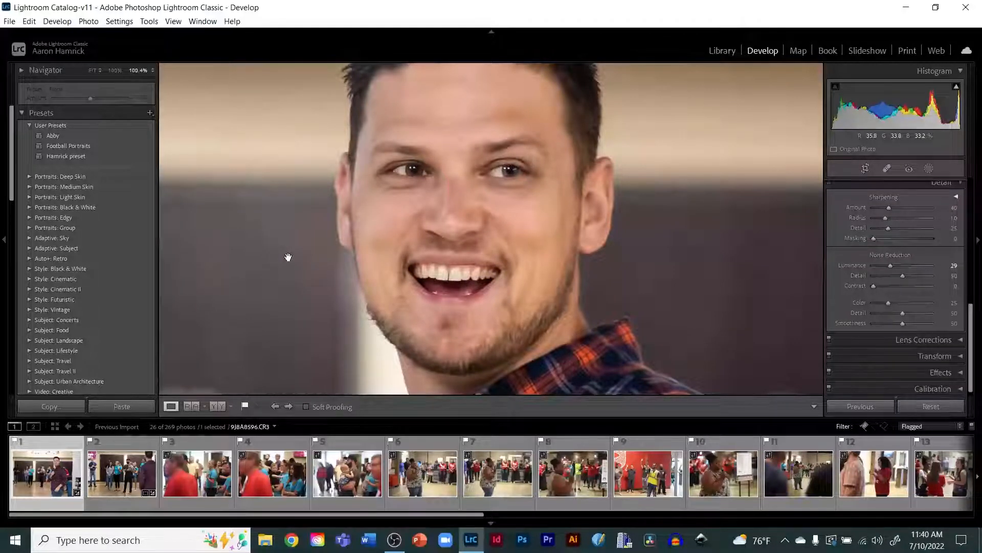
{"action": "key", "text": "backslash"}
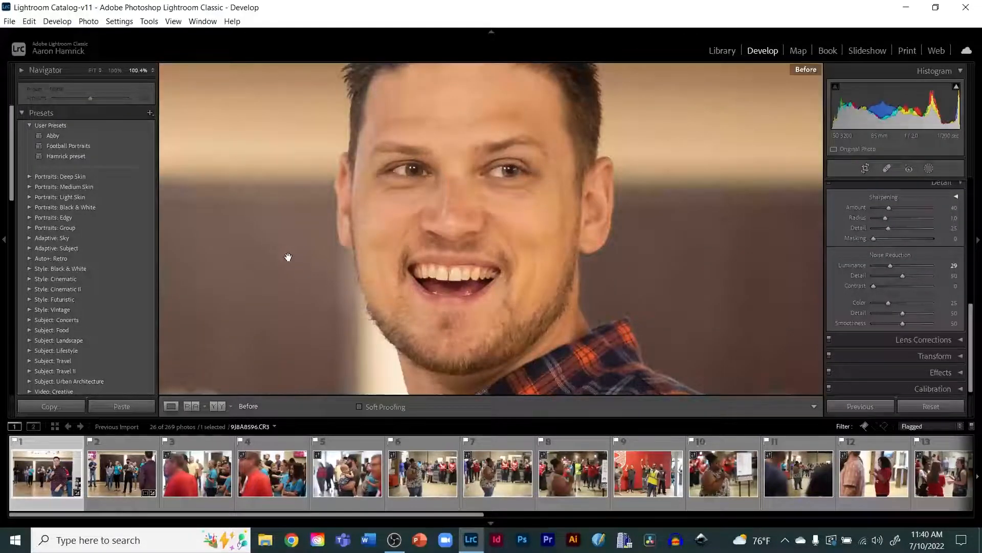
{"action": "key", "text": "backslash"}
{"action": "key", "text": "backslash"}
{"action": "key", "text": "backslash"}
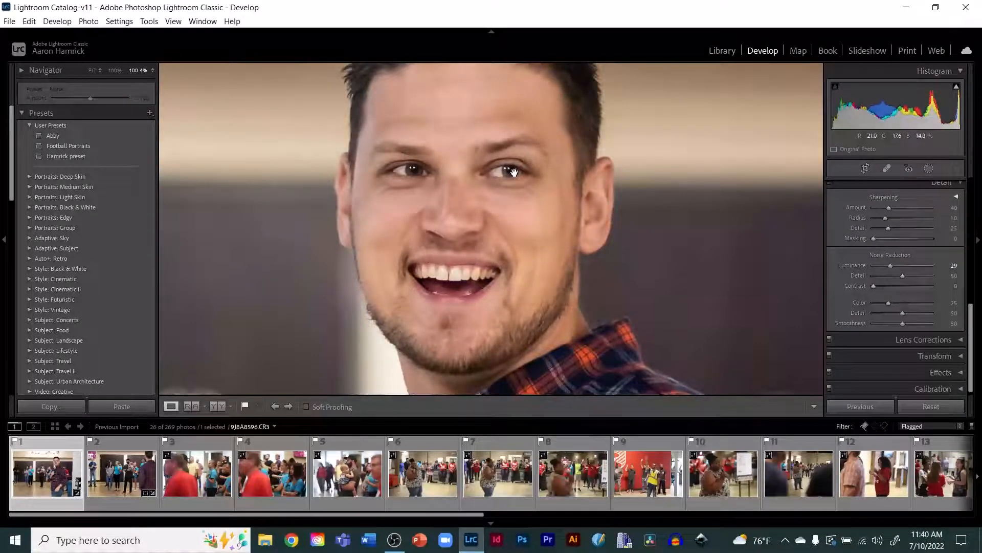
{"action": "key", "text": "backslash"}
{"action": "key", "text": "backslash"}
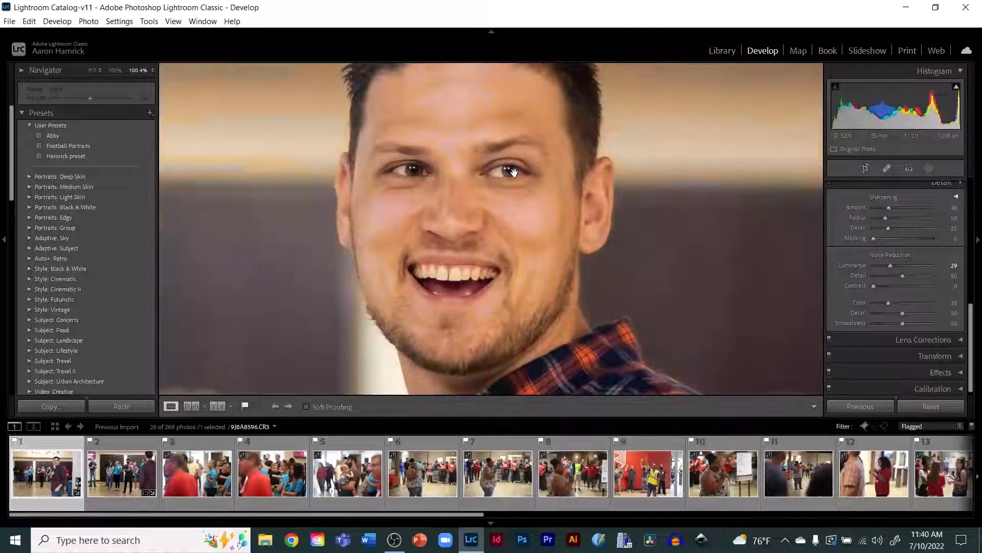
{"action": "key", "text": "backslash"}
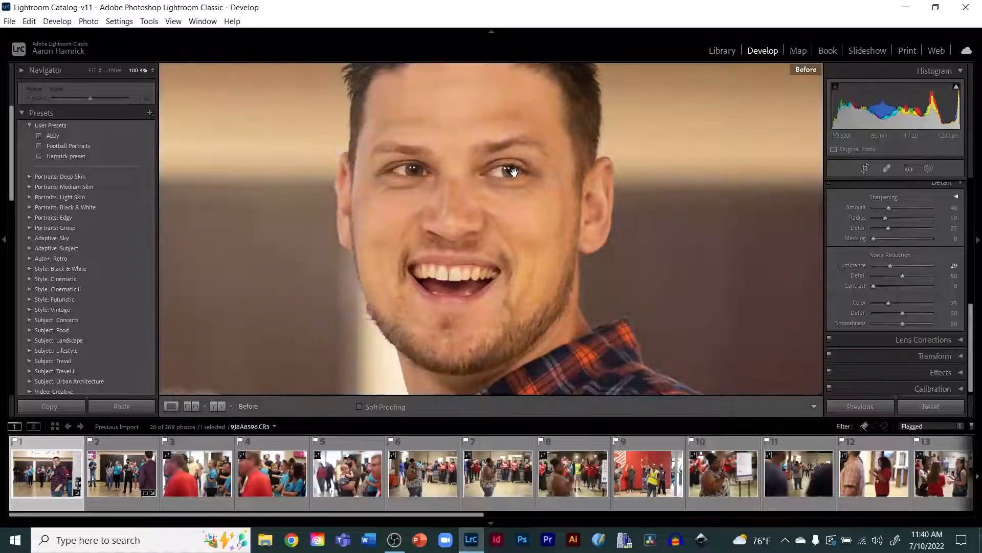
{"action": "key", "text": "backslash"}
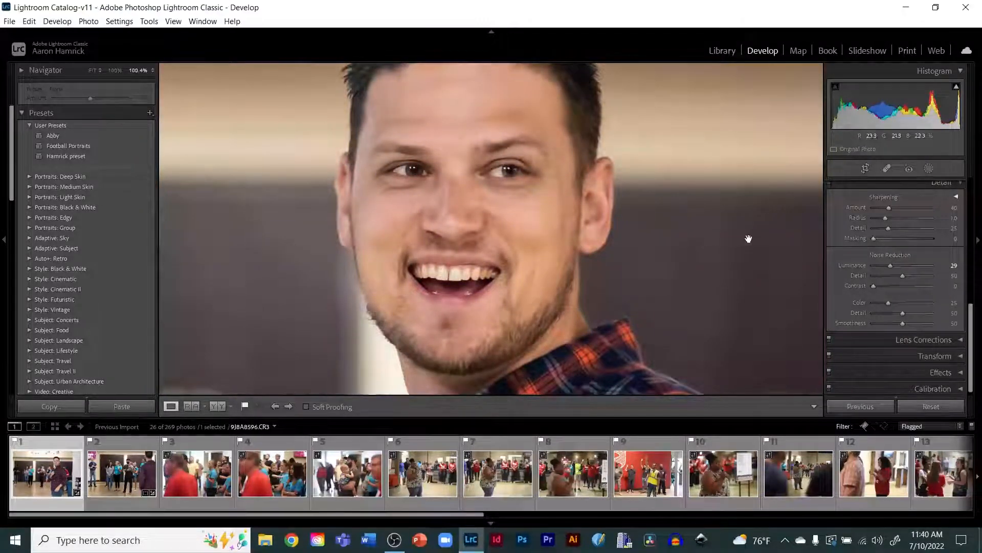
{"action": "left_click_drag", "start_coordinate": [712, 254], "coordinate": [700, 280]}
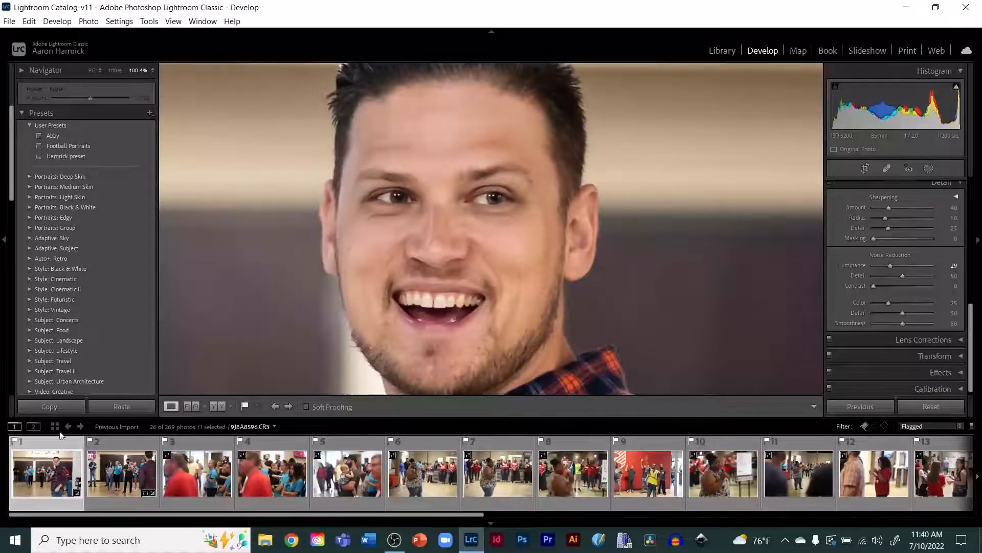
Step: Copy the first photo's develop settings and paste them onto the second flagged photo, checking the bearded man's face zoomed in
{"action": "left_click", "coordinate": [46, 407]}
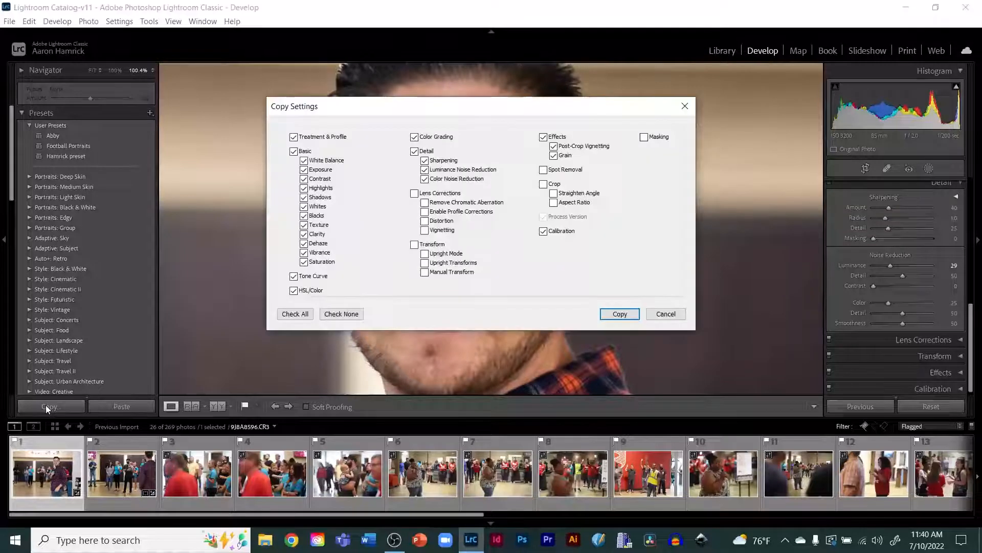
{"action": "left_click", "coordinate": [611, 315]}
{"action": "left_click", "coordinate": [114, 473]}
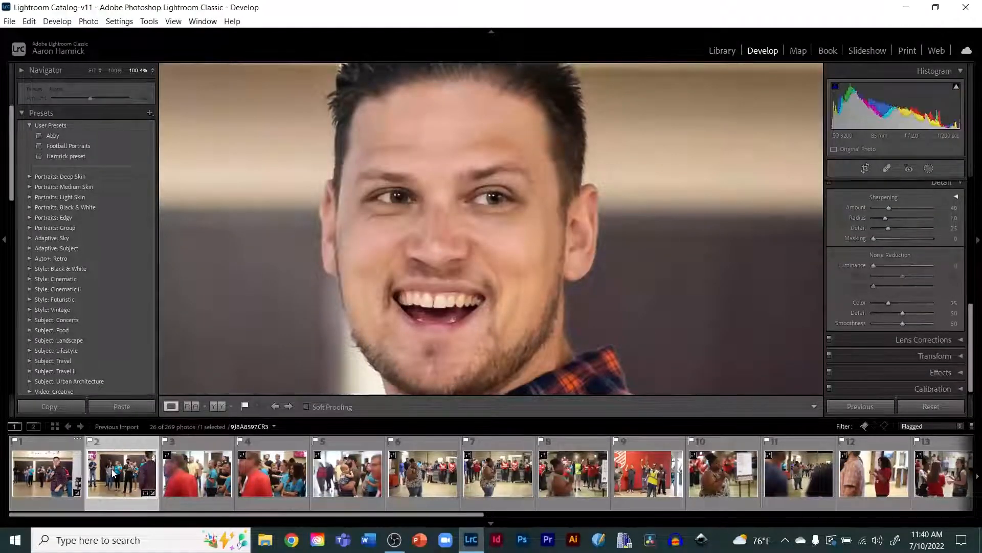
{"action": "left_click", "coordinate": [437, 208]}
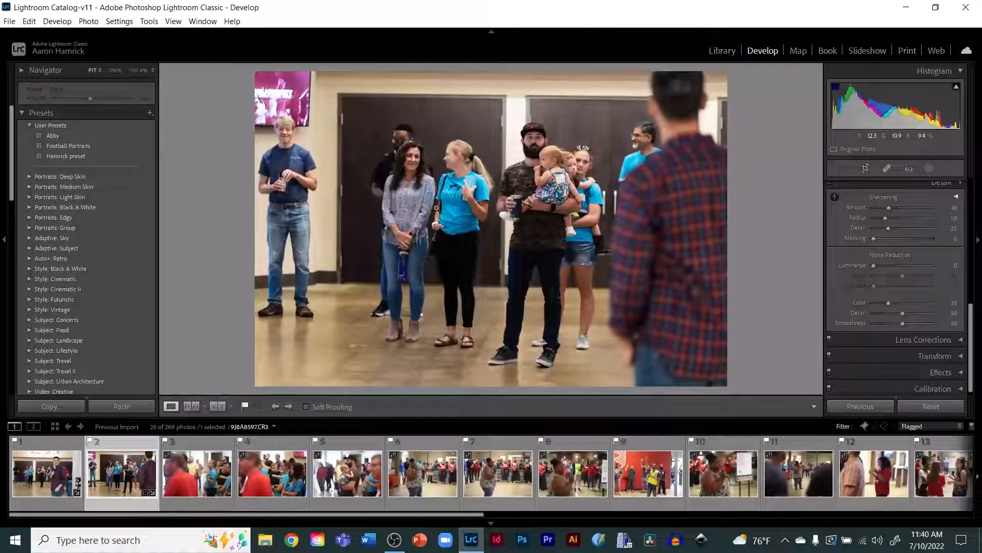
{"action": "left_click", "coordinate": [122, 407]}
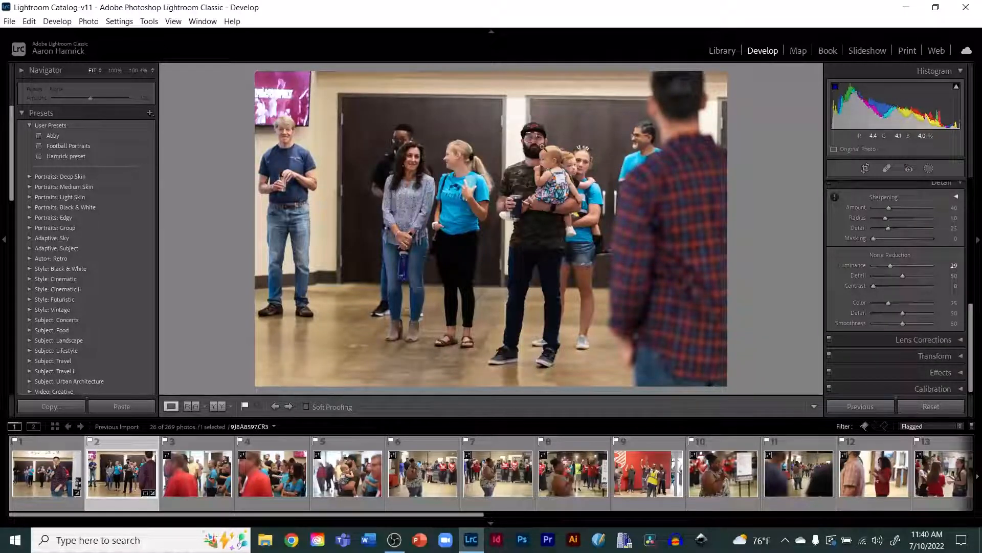
{"action": "left_click", "coordinate": [560, 157]}
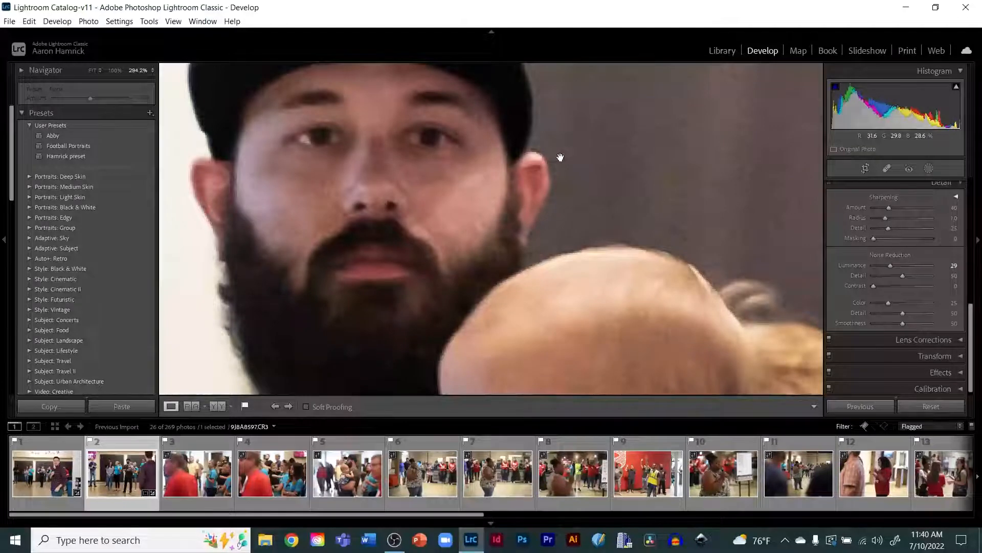
{"action": "key", "text": "backslash"}
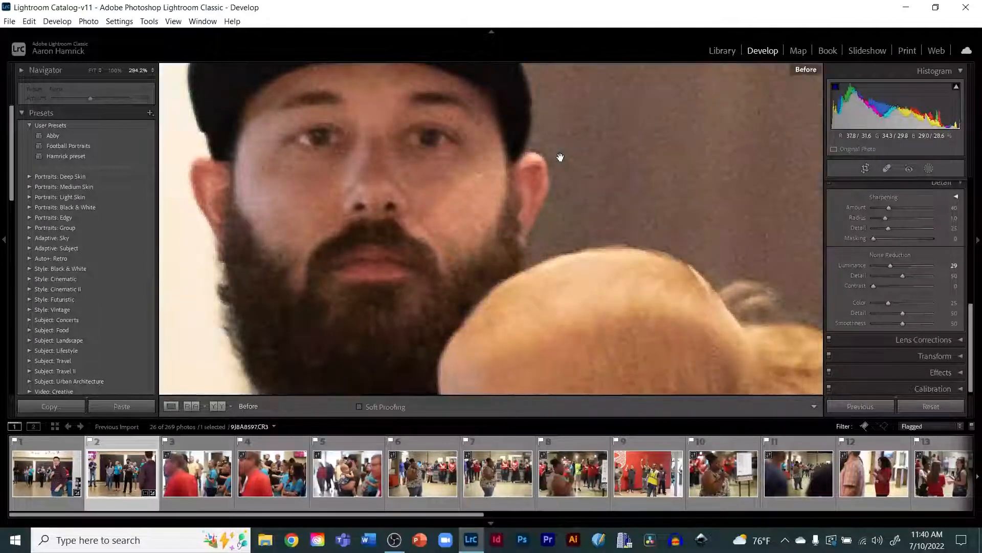
{"action": "key", "text": "backslash"}
{"action": "key", "text": "backslash"}
{"action": "key", "text": "backslash"}
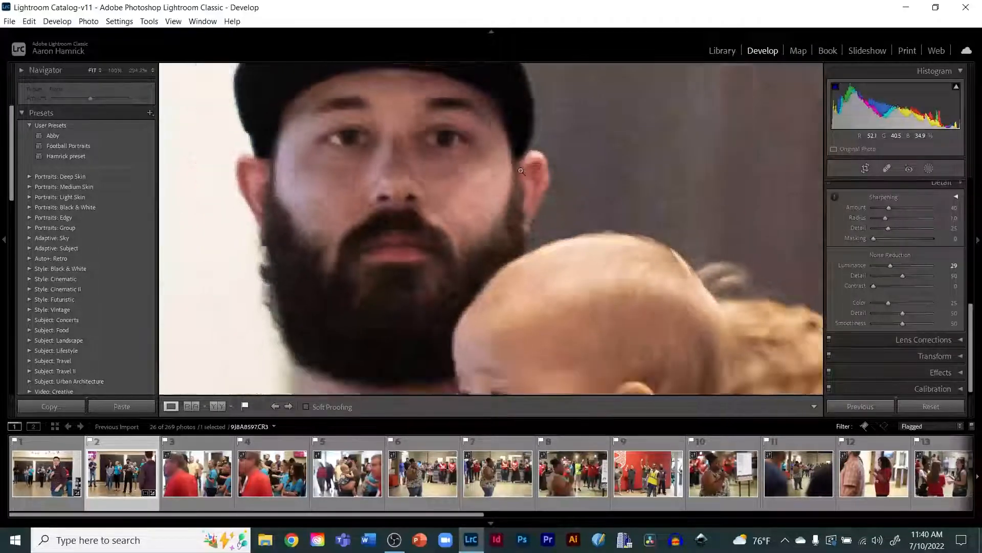
{"action": "left_click", "coordinate": [521, 171]}
Step: Return to the speaker photo and set its Luminance noise reduction to 30
{"action": "left_click", "coordinate": [38, 478]}
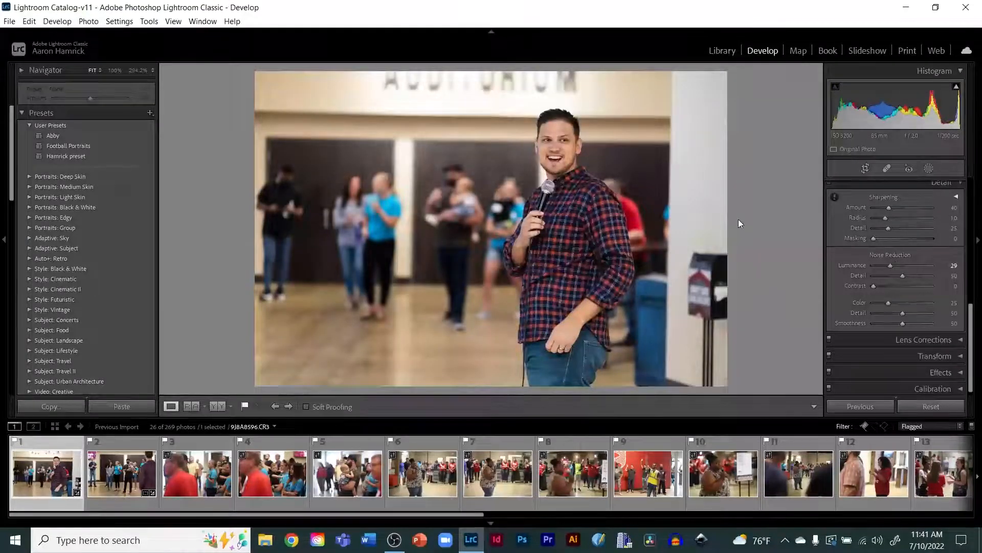
{"action": "left_click", "coordinate": [558, 138]}
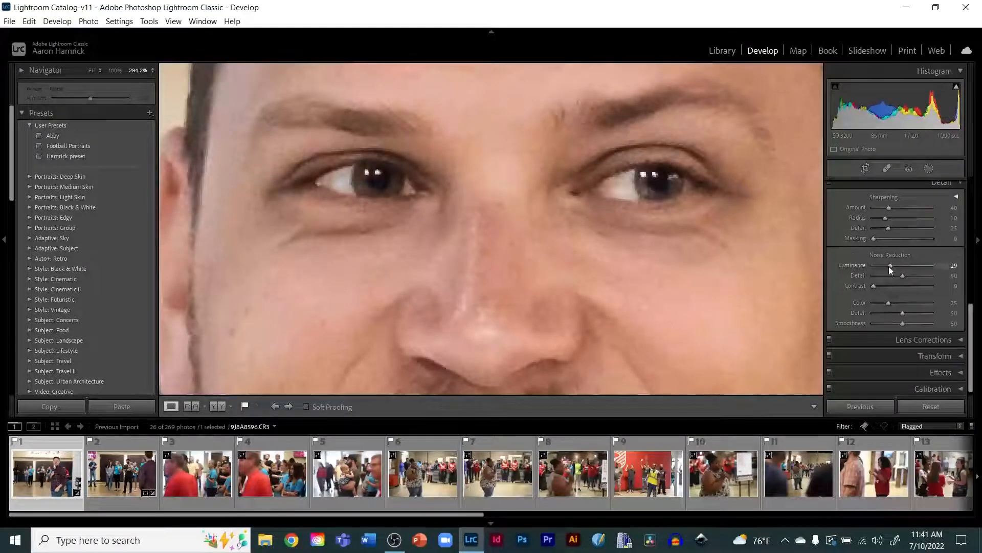
{"action": "left_click_drag", "start_coordinate": [890, 266], "coordinate": [958, 263]}
{"action": "left_click", "coordinate": [585, 299]}
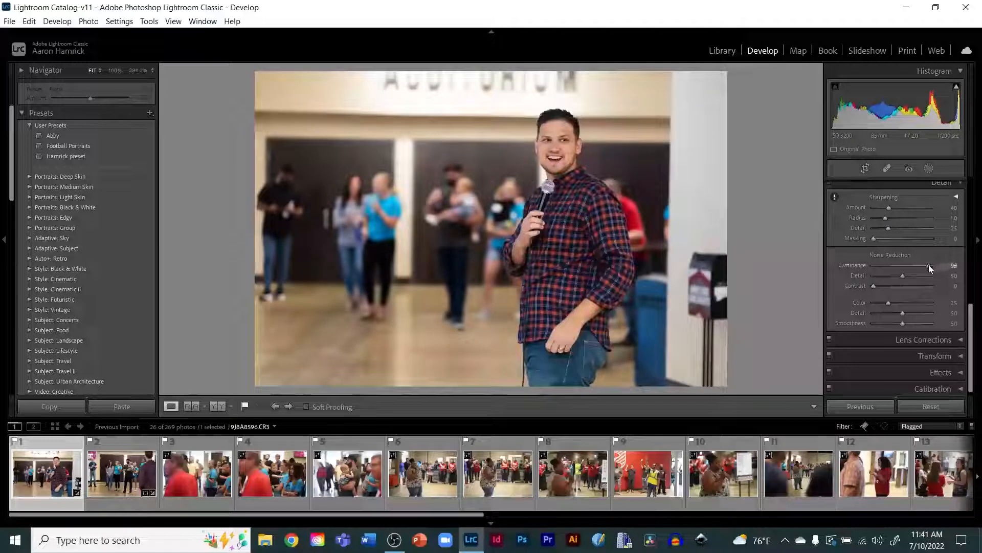
{"action": "left_click_drag", "start_coordinate": [931, 264], "coordinate": [891, 266]}
{"action": "left_click", "coordinate": [955, 265]}
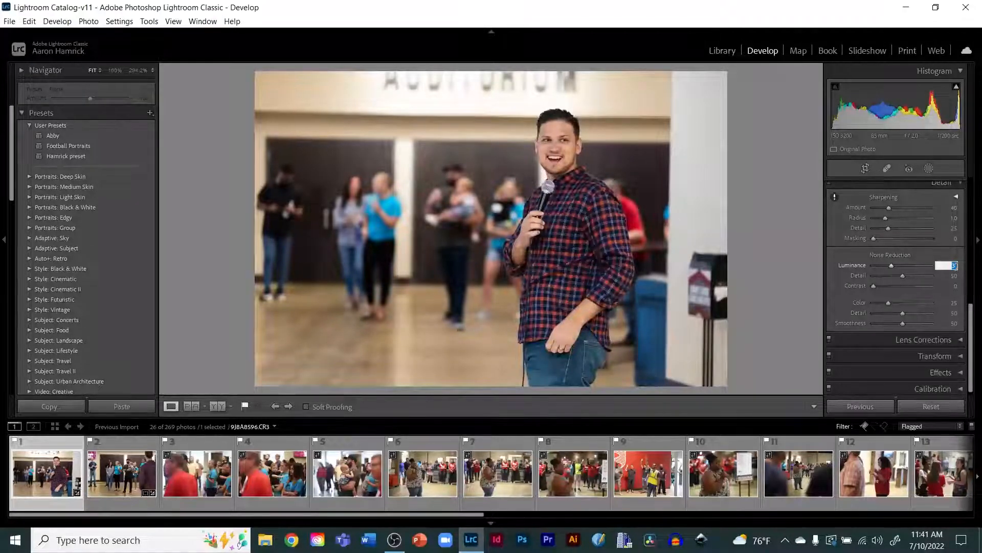
{"action": "key", "text": "BackSpace"}
{"action": "type", "text": "30"}
{"action": "key", "text": "Return"}
Step: Select the first dark stage concert photo, apply the Hamrick preset, and compare it before and after
{"action": "left_click_drag", "start_coordinate": [415, 513], "coordinate": [762, 496]}
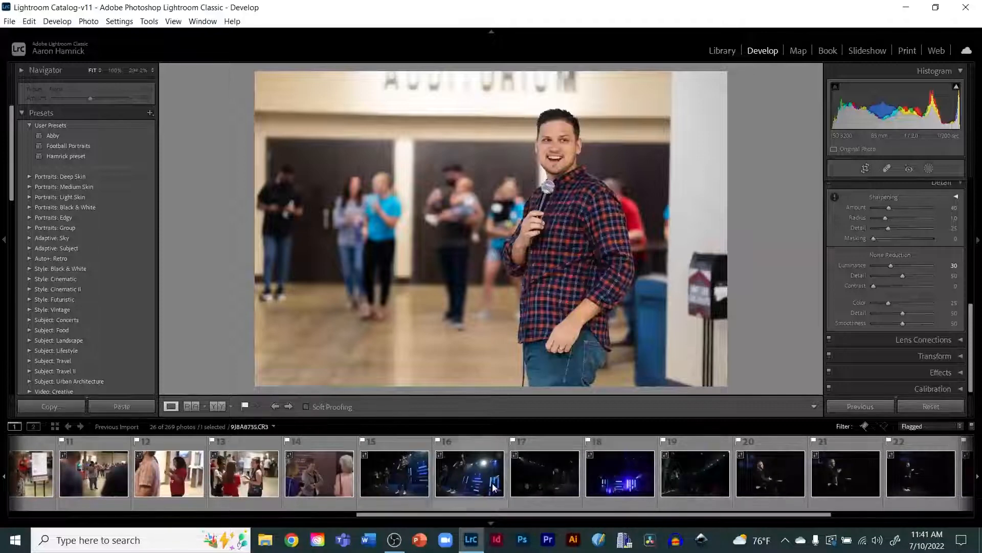
{"action": "left_click", "coordinate": [389, 465]}
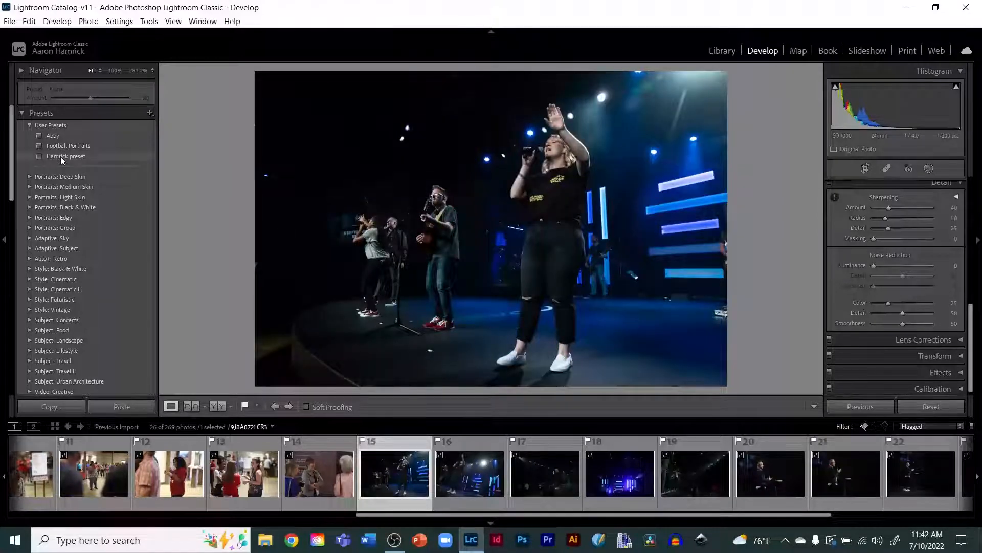
{"action": "left_click", "coordinate": [60, 156]}
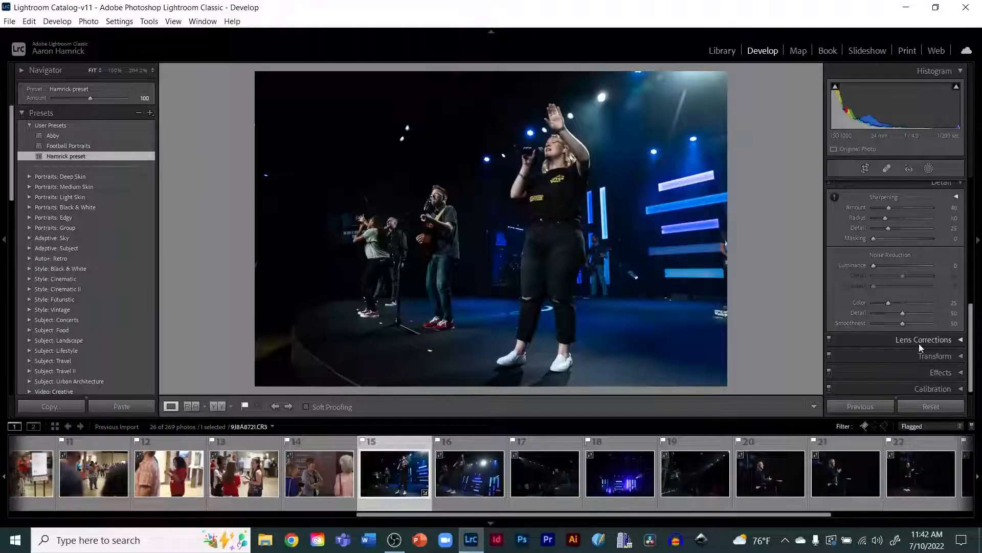
{"action": "scroll", "coordinate": [919, 343], "scroll_direction": "up", "scroll_amount": 10}
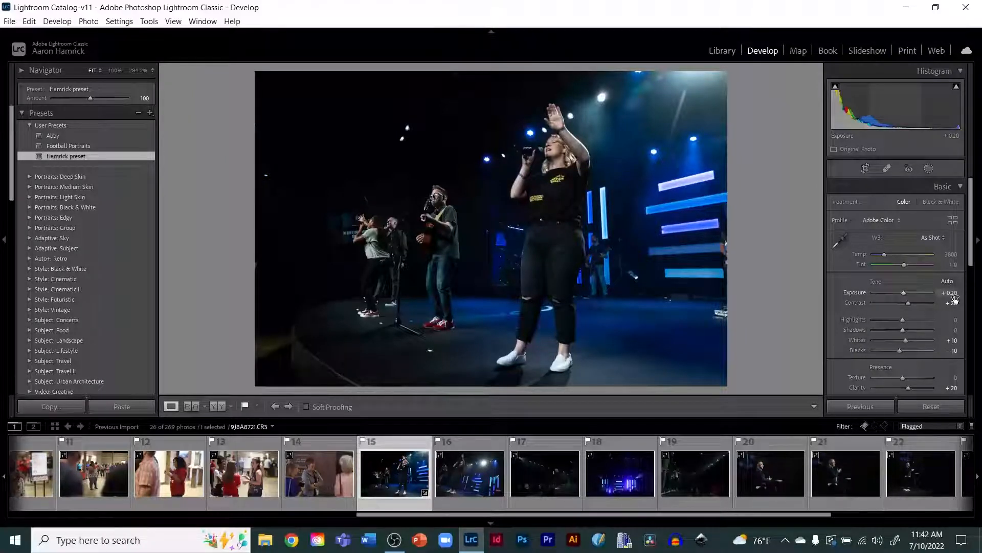
{"action": "key", "text": "backslash"}
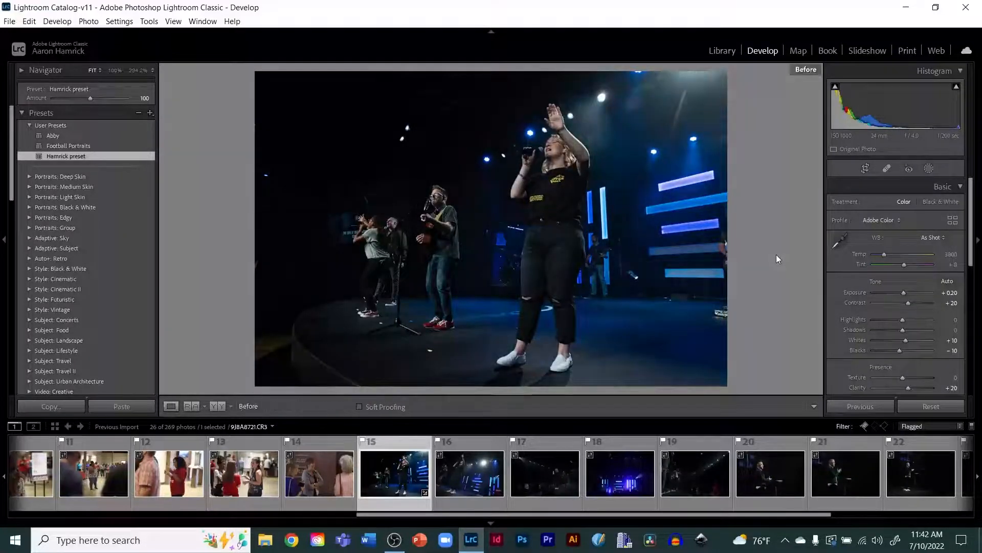
{"action": "key", "text": "backslash"}
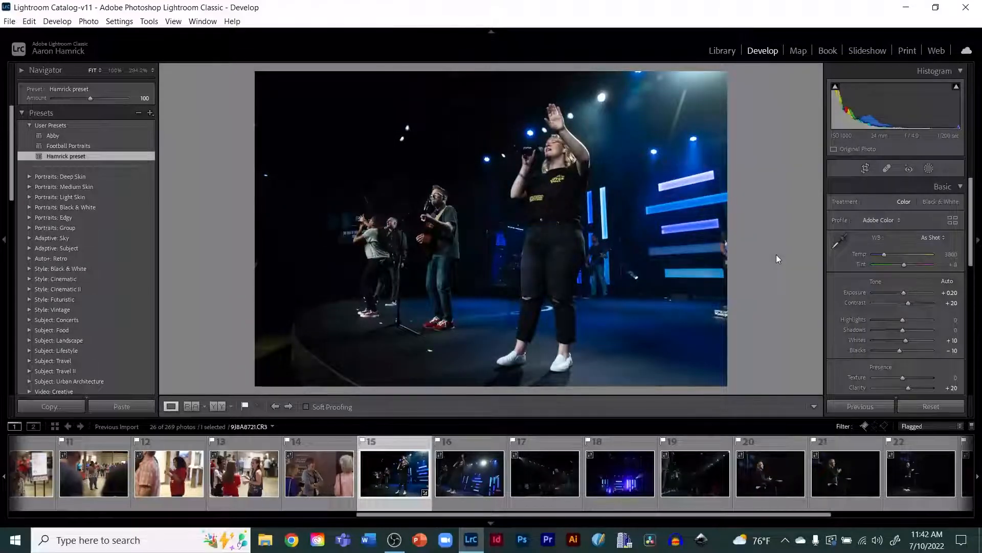
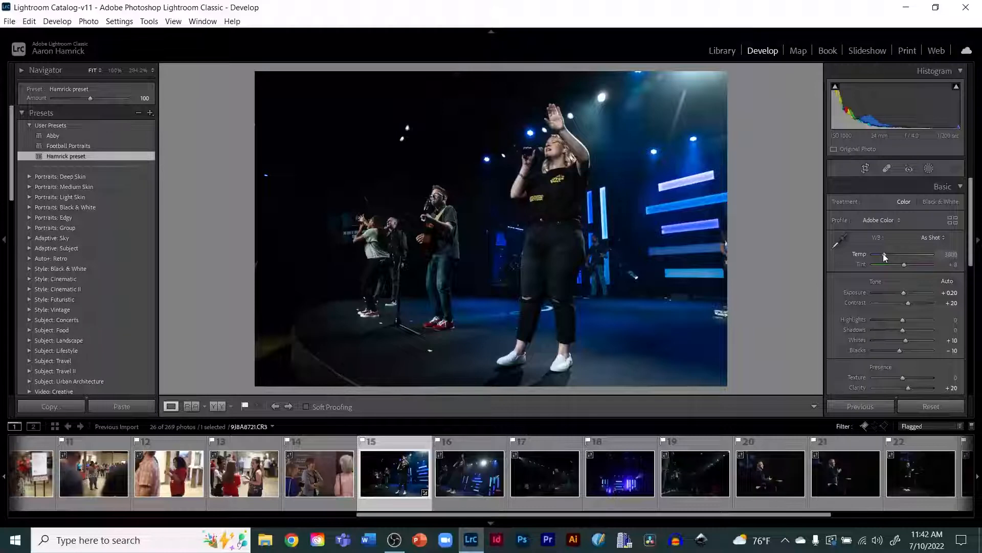
Step: Set the stage concert photo's white balance temperature to about 4018
{"action": "mouse_move", "coordinate": [883, 254]}
{"action": "left_mouse_down"}
{"action": "mouse_move", "coordinate": [906, 254]}
{"action": "mouse_move", "coordinate": [892, 256]}
{"action": "left_mouse_up"}
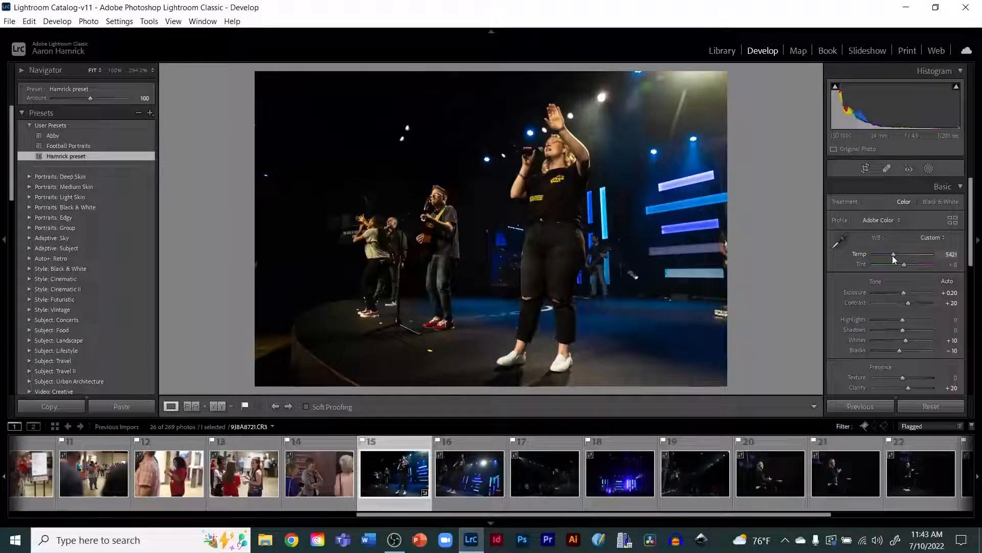
{"action": "left_click_drag", "start_coordinate": [892, 256], "coordinate": [885, 256]}
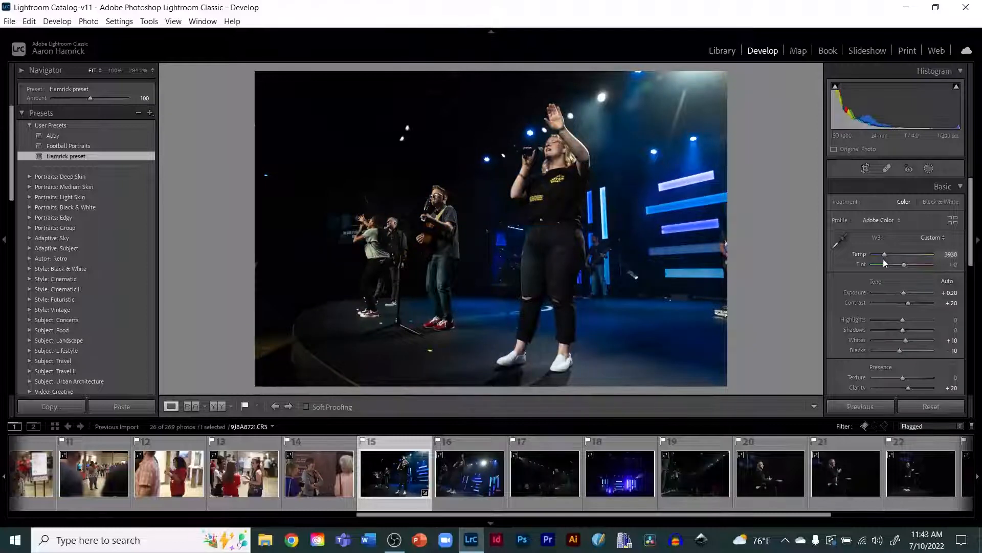
{"action": "left_click_drag", "start_coordinate": [882, 259], "coordinate": [885, 256]}
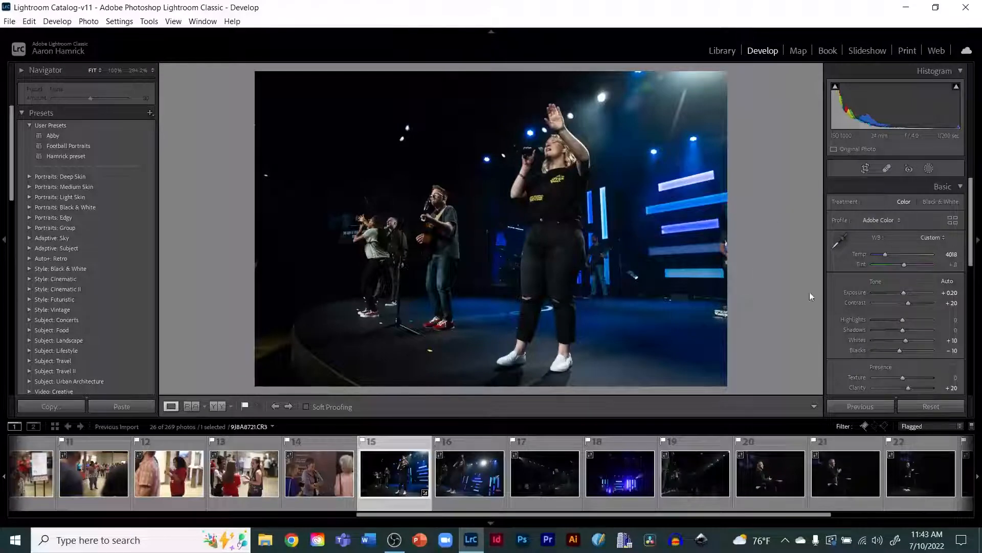
Step: Set the concert photo's Luminance noise reduction to 20
{"action": "scroll", "coordinate": [847, 333], "scroll_direction": "down", "scroll_amount": 10}
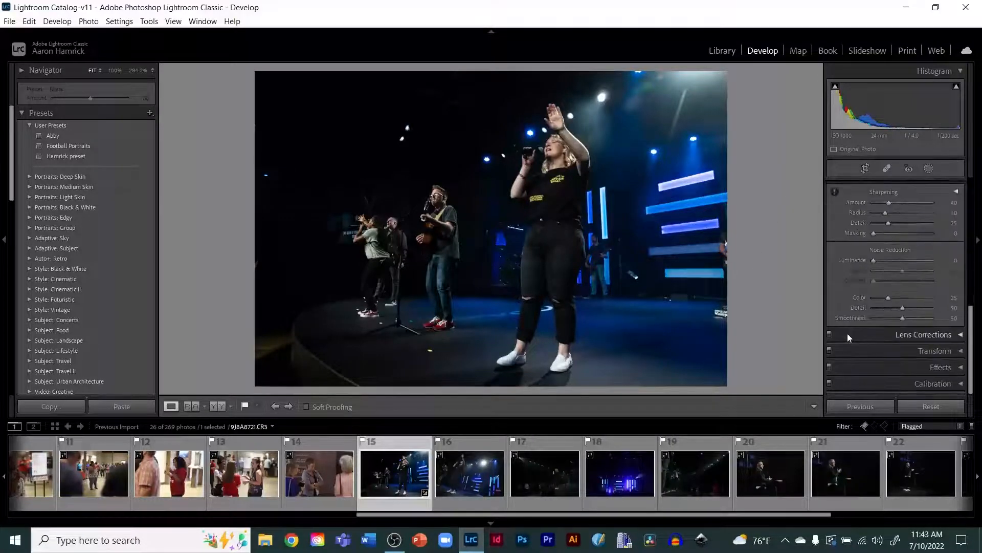
{"action": "left_click", "coordinate": [847, 333]}
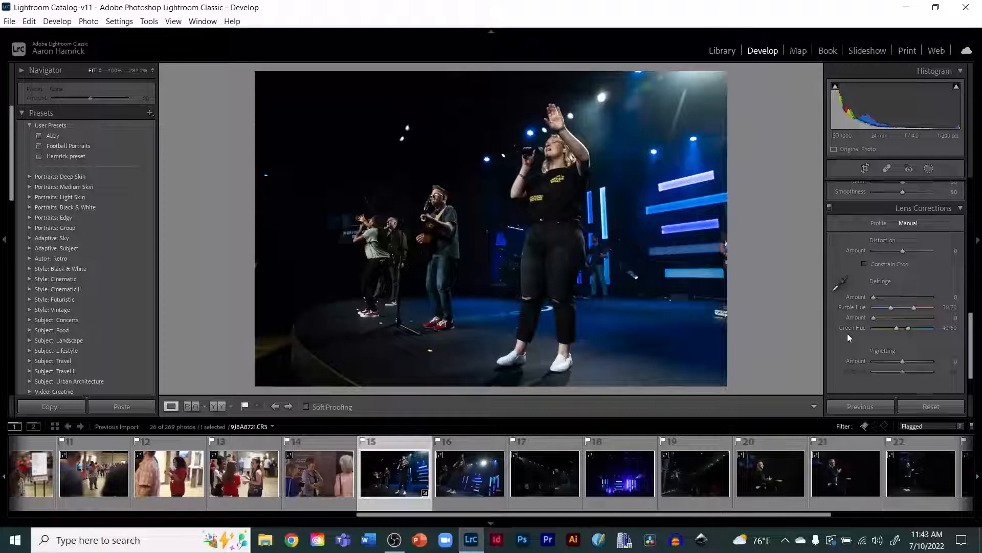
{"action": "scroll", "coordinate": [847, 333], "scroll_direction": "up", "scroll_amount": 5}
{"action": "scroll", "coordinate": [849, 321], "scroll_direction": "down", "scroll_amount": 2}
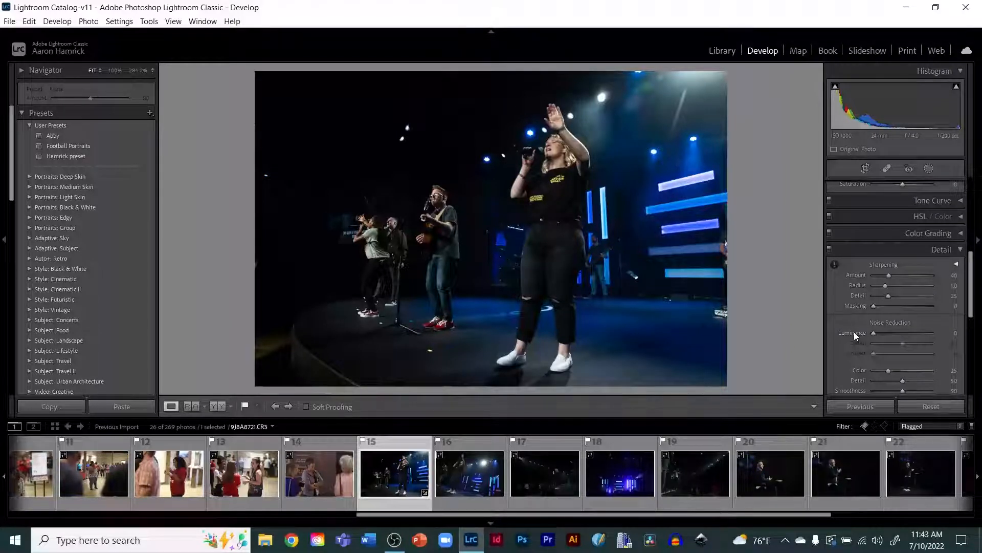
{"action": "key", "text": "plus"}
{"action": "key", "text": "plus"}
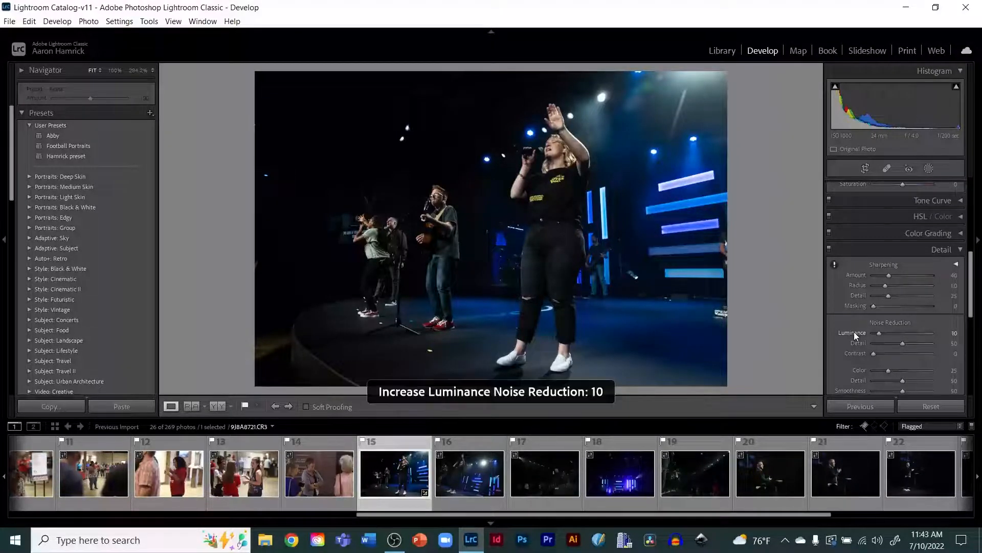
{"action": "key", "text": "plus"}
{"action": "key", "text": "plus"}
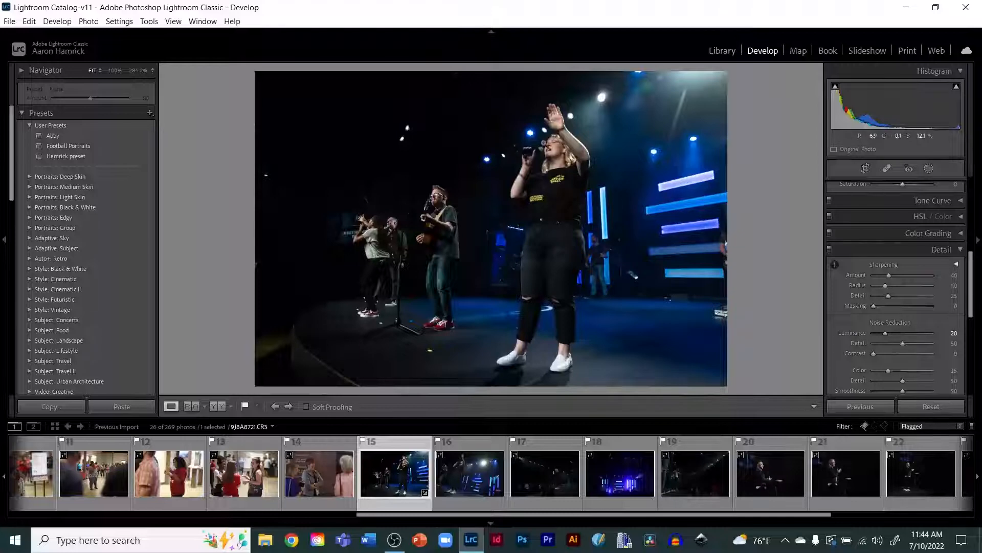
Step: Zoom in on the singer's face and microphone hand to inspect the noise reduction
{"action": "left_click", "coordinate": [557, 147]}
{"action": "left_click_drag", "start_coordinate": [435, 162], "coordinate": [420, 213]}
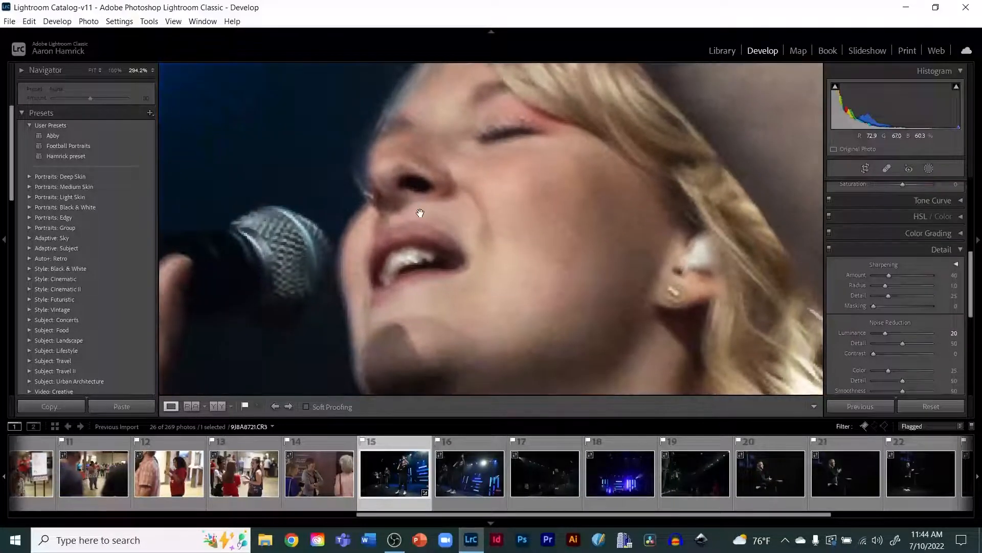
{"action": "left_click", "coordinate": [420, 214]}
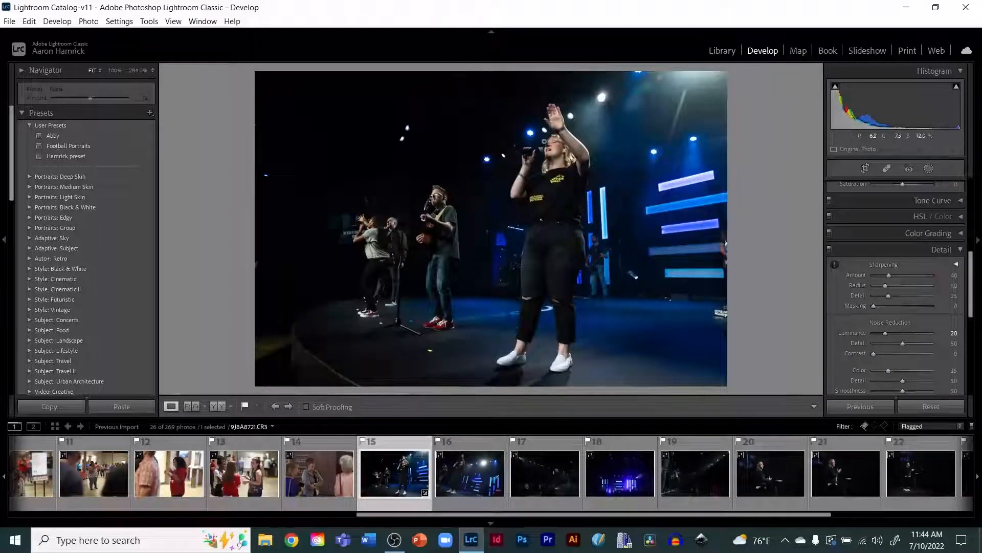
{"action": "left_click", "coordinate": [554, 139]}
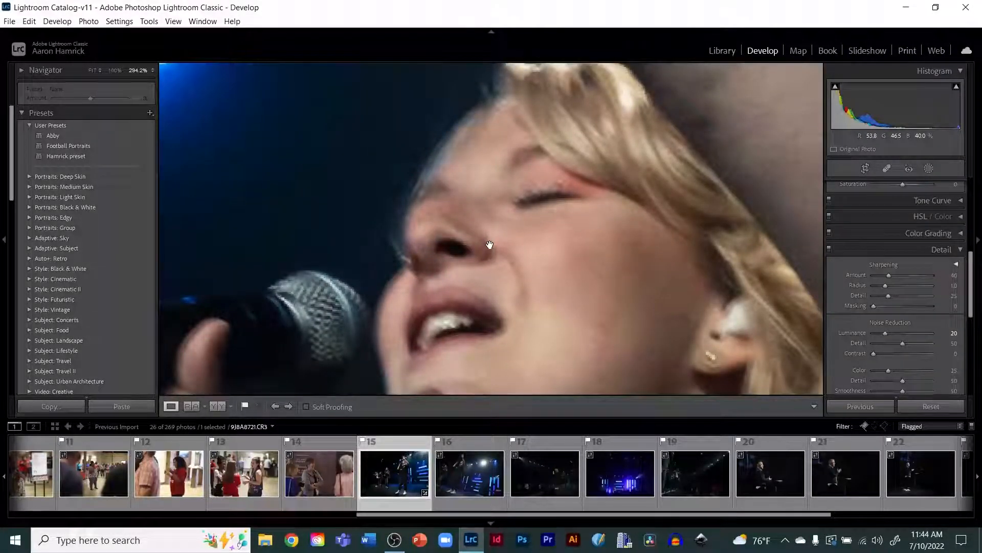
{"action": "left_click_drag", "start_coordinate": [375, 286], "coordinate": [383, 187]}
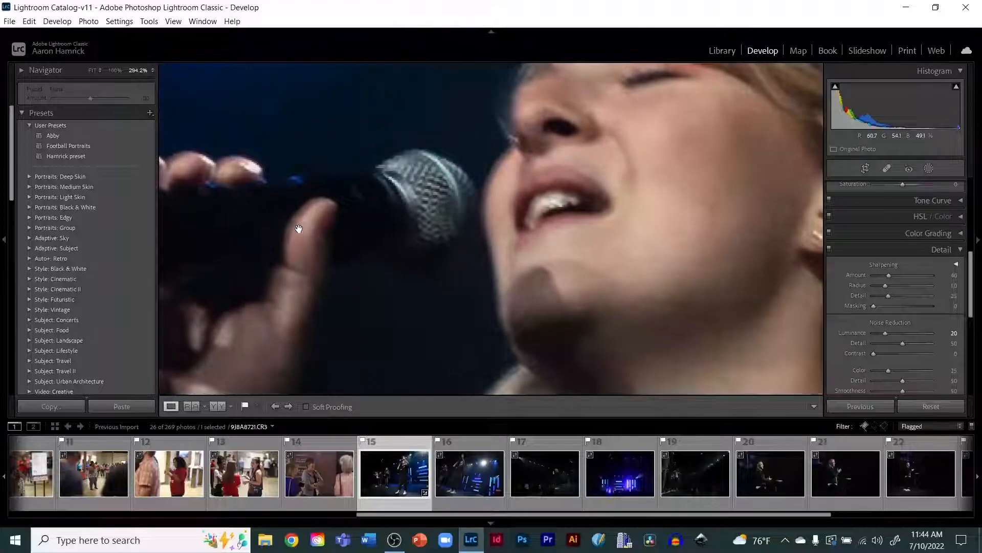
{"action": "left_click_drag", "start_coordinate": [299, 229], "coordinate": [465, 234]}
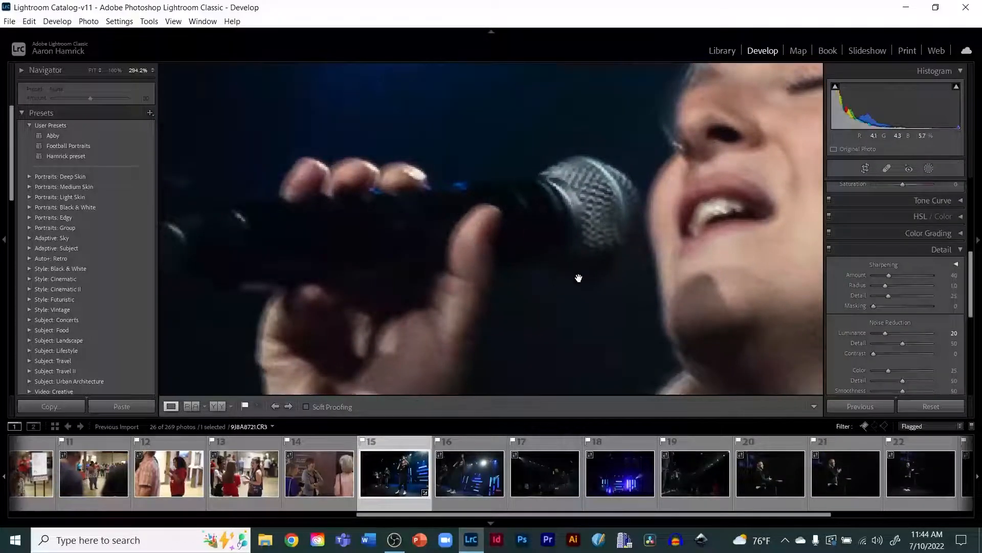
{"action": "left_click_drag", "start_coordinate": [578, 278], "coordinate": [414, 259]}
{"action": "left_click", "coordinate": [414, 260]}
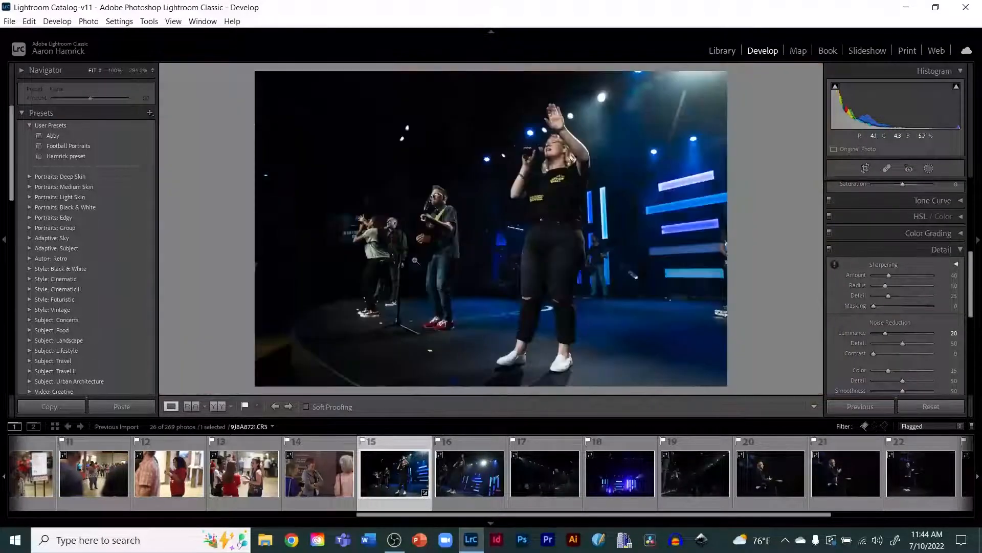
Step: Open the speaker-at-the-podium photo and inspect his face, beard and hand zoomed in
{"action": "left_click", "coordinate": [769, 466]}
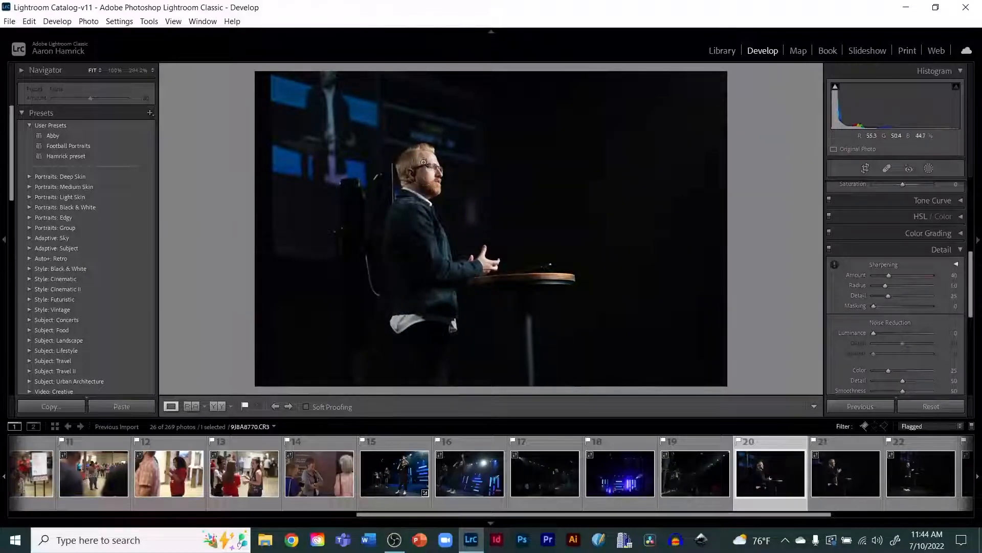
{"action": "left_click", "coordinate": [429, 169]}
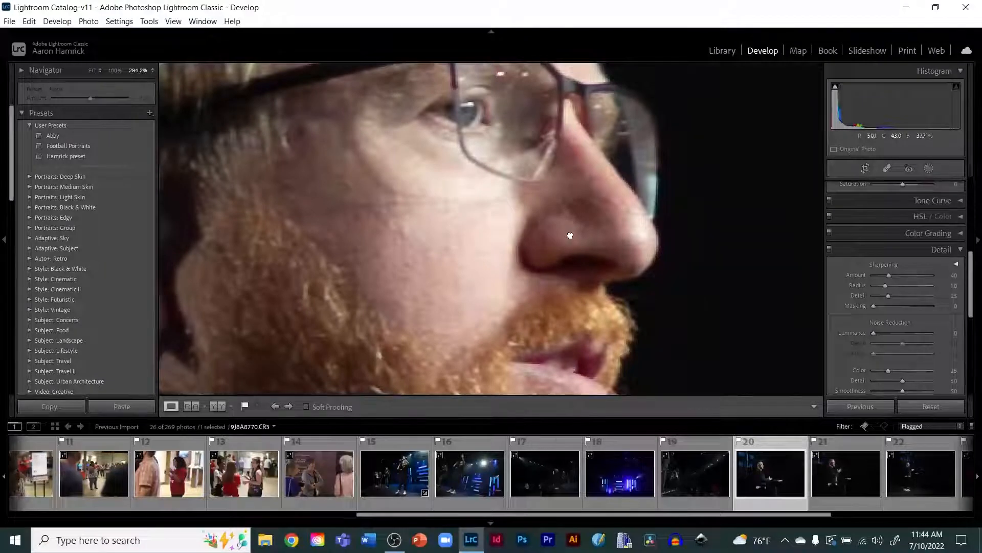
{"action": "left_click_drag", "start_coordinate": [571, 234], "coordinate": [340, 145]}
{"action": "left_click_drag", "start_coordinate": [315, 247], "coordinate": [286, 77]}
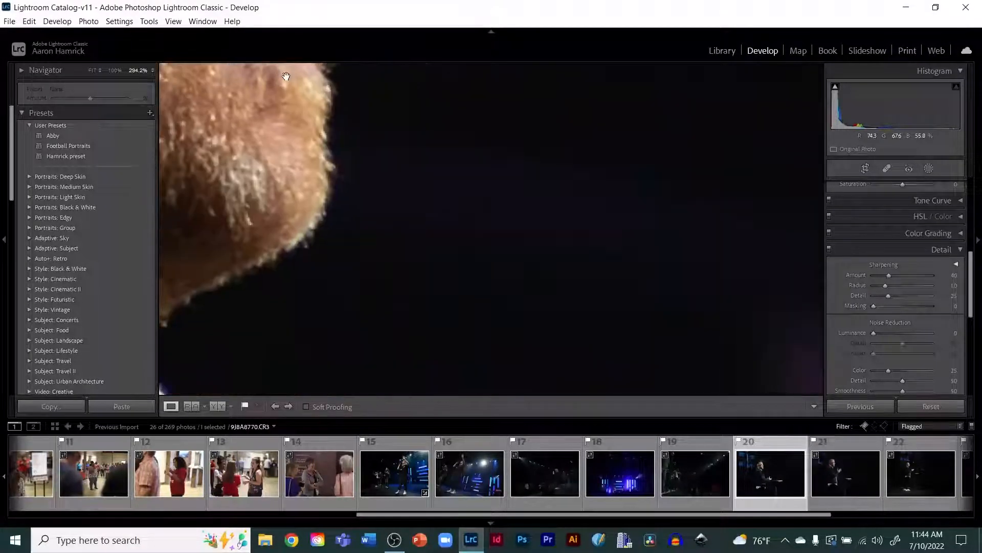
{"action": "left_click_drag", "start_coordinate": [347, 168], "coordinate": [542, 189]}
{"action": "left_click", "coordinate": [543, 191]}
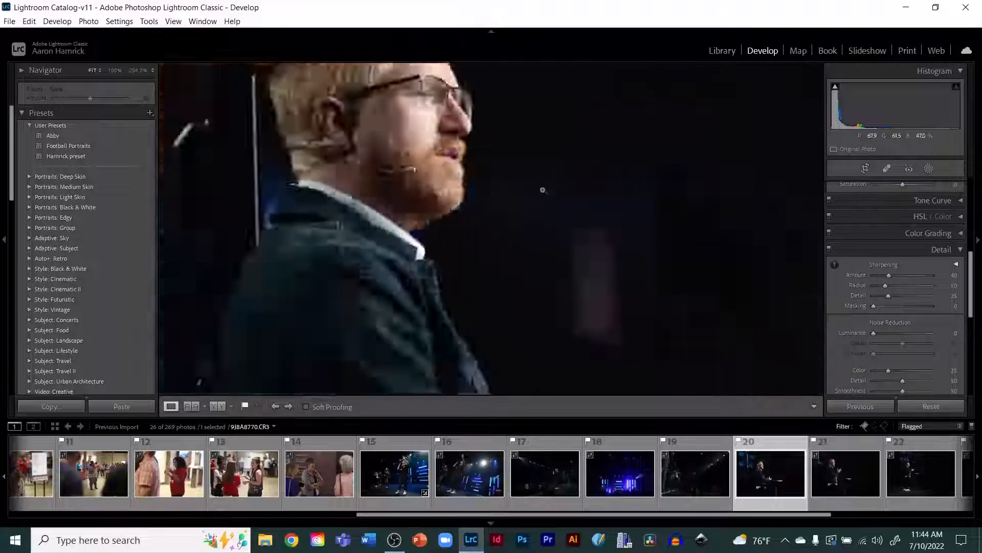
{"action": "left_click", "coordinate": [481, 262]}
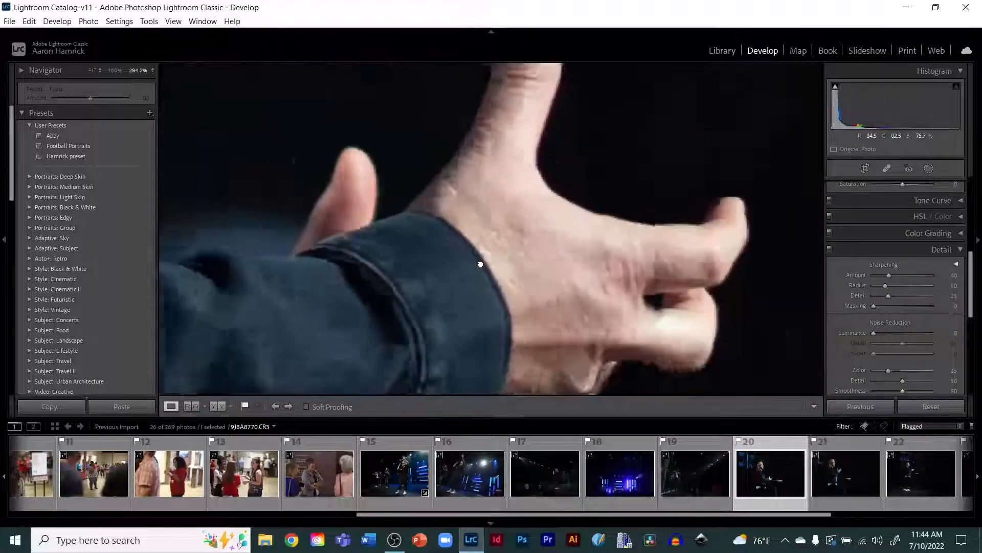
{"action": "left_click_drag", "start_coordinate": [629, 230], "coordinate": [539, 292]}
{"action": "left_click", "coordinate": [539, 291]}
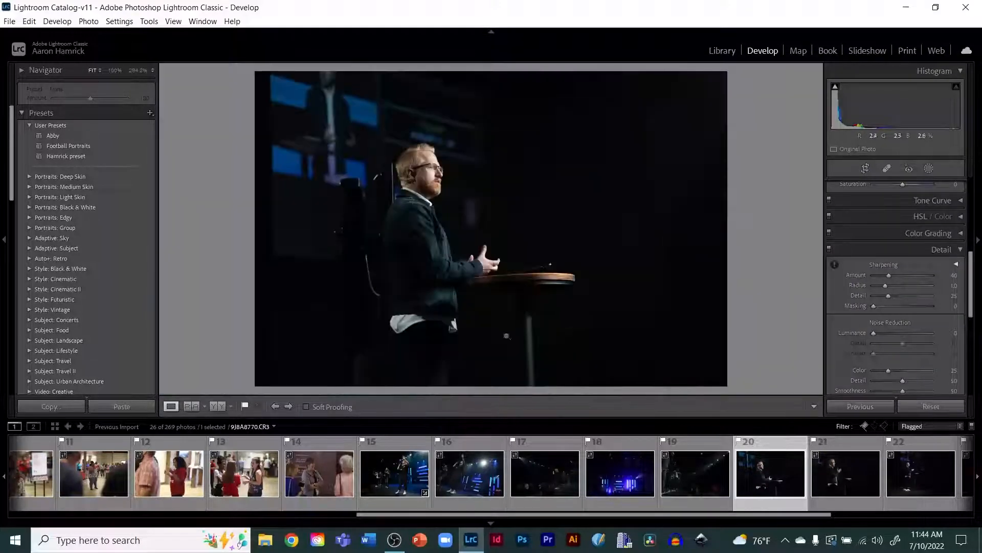
Step: Return to the concert photo and inspect the guitarist's face zoomed in
{"action": "left_click", "coordinate": [399, 471]}
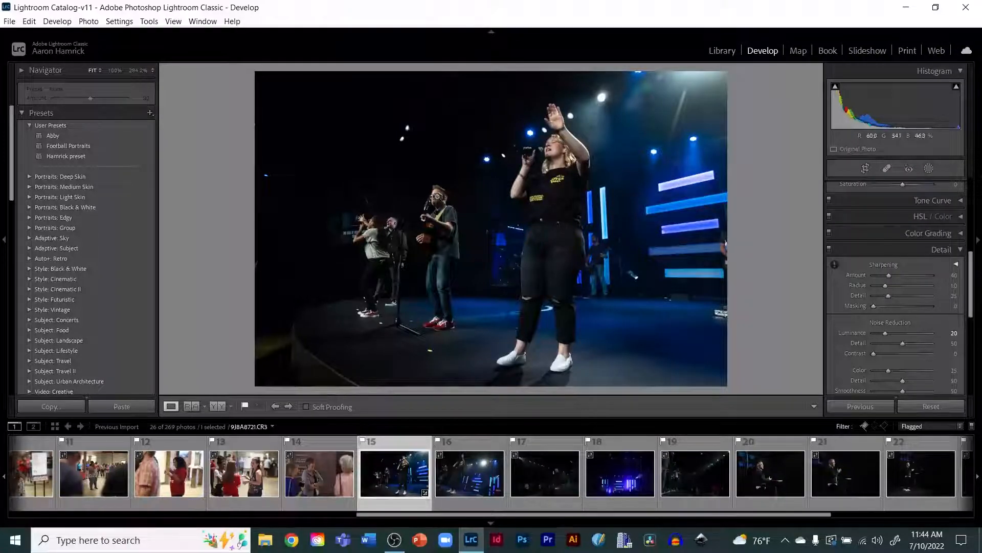
{"action": "left_click", "coordinate": [438, 197]}
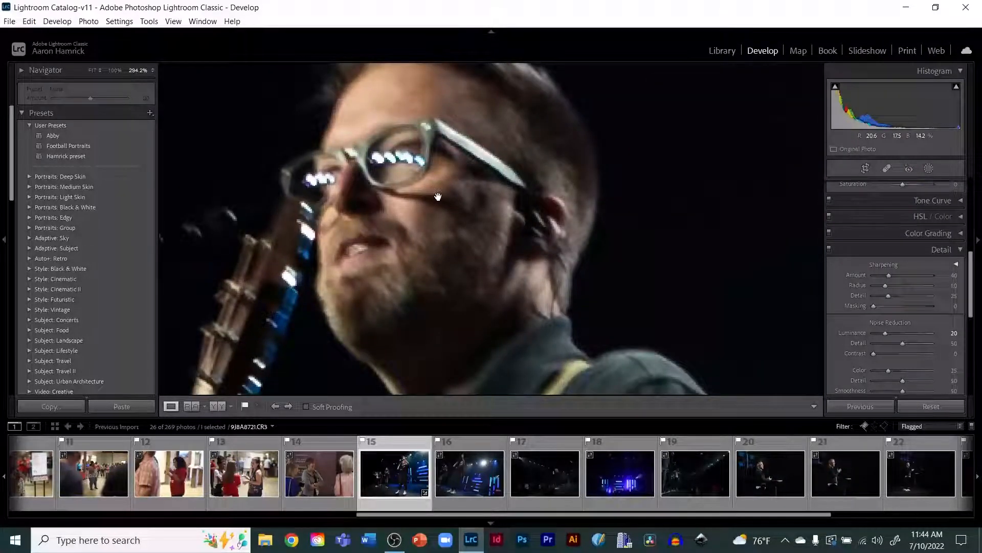
{"action": "left_click", "coordinate": [438, 198]}
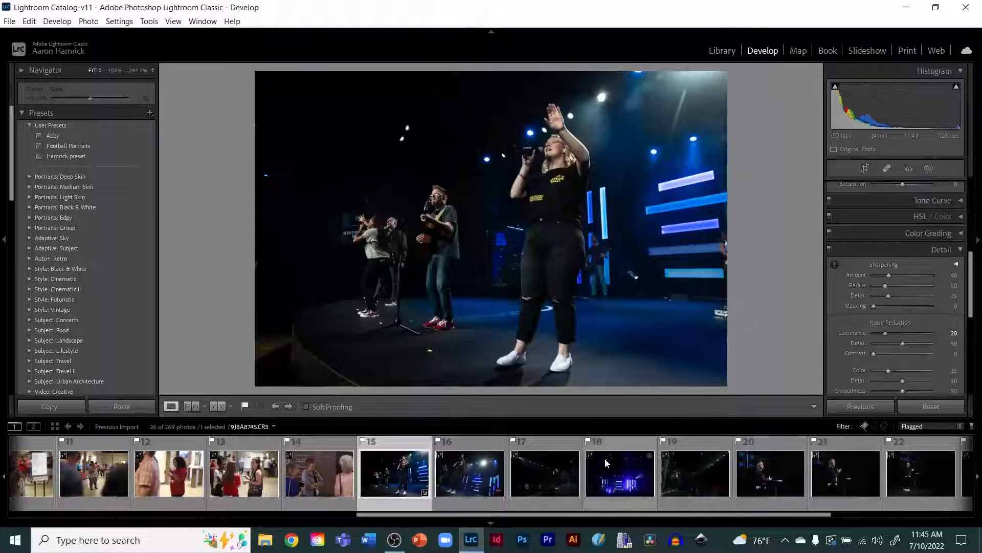
Step: Select the wide dark concert photo with the crowd and apply the Hamrick preset
{"action": "left_click", "coordinate": [543, 481]}
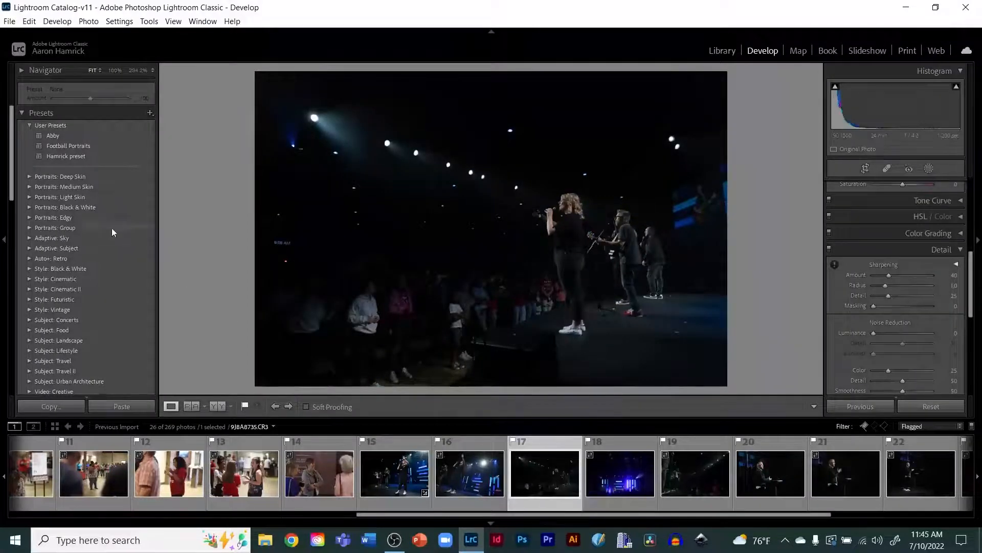
{"action": "left_click", "coordinate": [58, 155]}
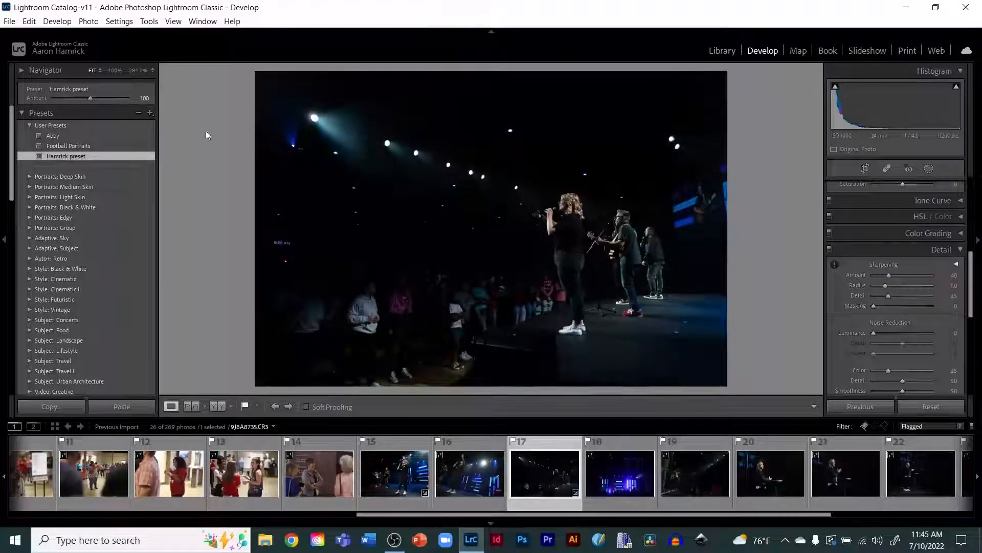
{"action": "scroll", "coordinate": [898, 269], "scroll_direction": "up", "scroll_amount": 5}
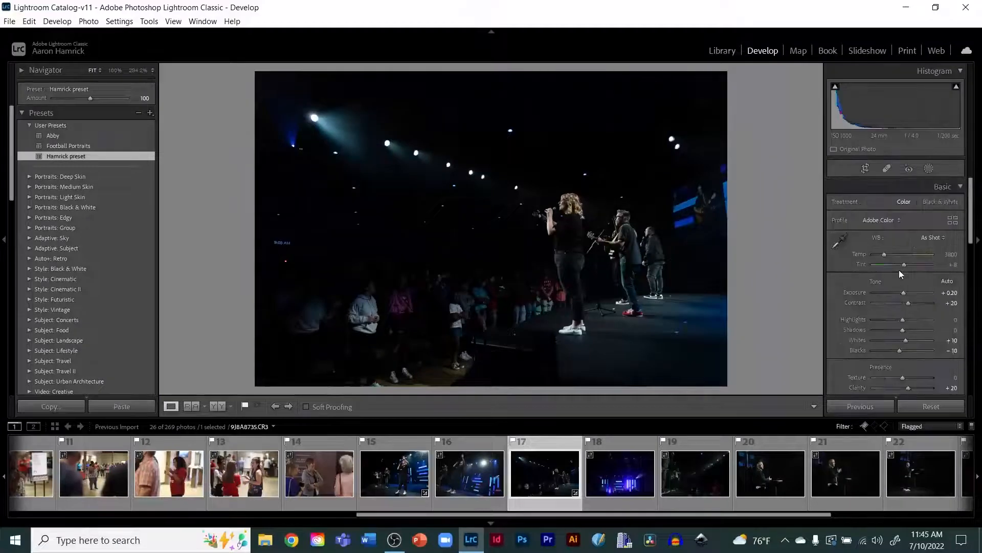
Step: Raise the photo's exposure to +0.80
{"action": "left_click", "coordinate": [852, 293]}
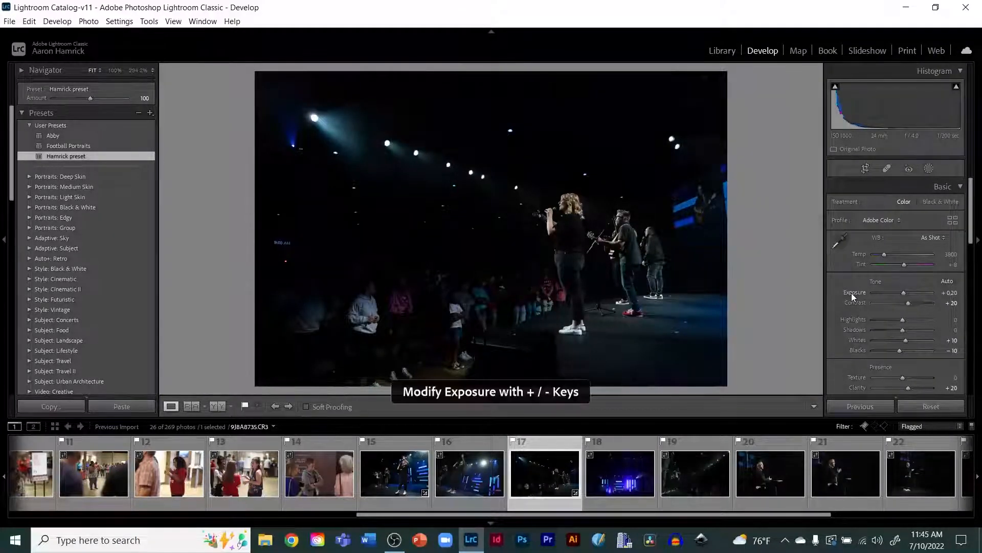
{"action": "key", "text": "plus"}
{"action": "key", "text": "plus"}
{"action": "key", "text": "plus"}
{"action": "key", "text": "plus"}
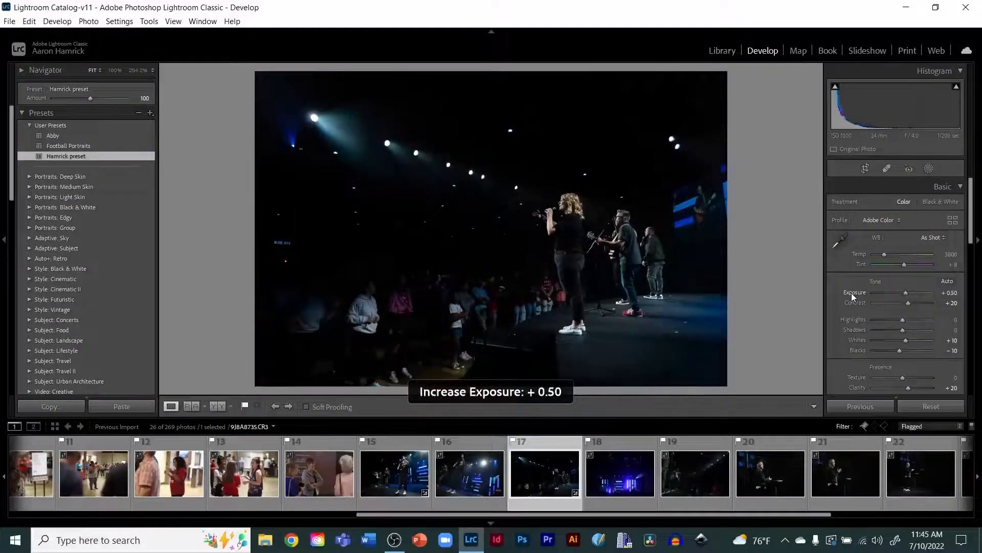
{"action": "key", "text": "plus"}
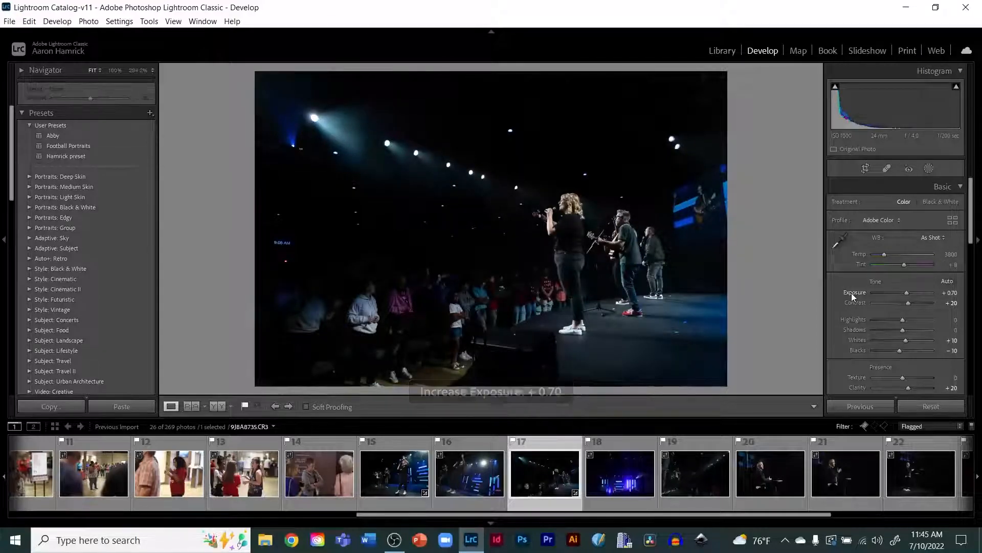
{"action": "key", "text": "plus"}
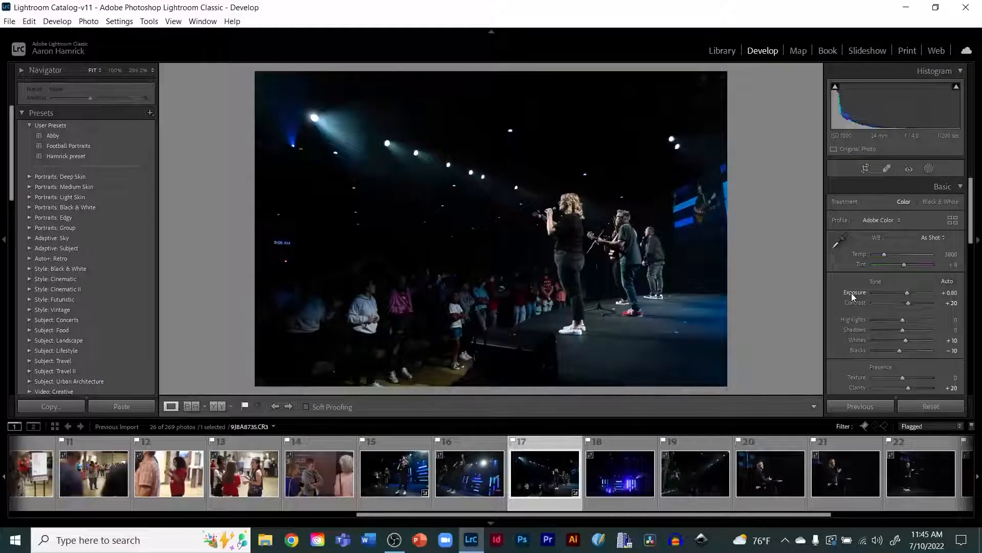
Step: Compare before and after views and inspect the singer's face zoomed in
{"action": "key", "text": "backslash"}
{"action": "key", "text": "backslash"}
{"action": "key", "text": "backslash"}
{"action": "key", "text": "backslash"}
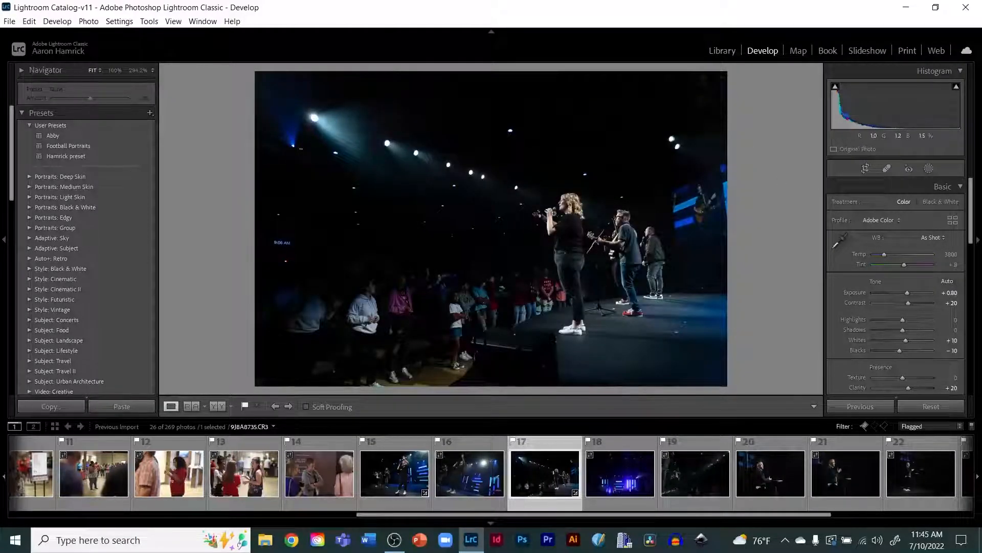
{"action": "left_click", "coordinate": [569, 203]}
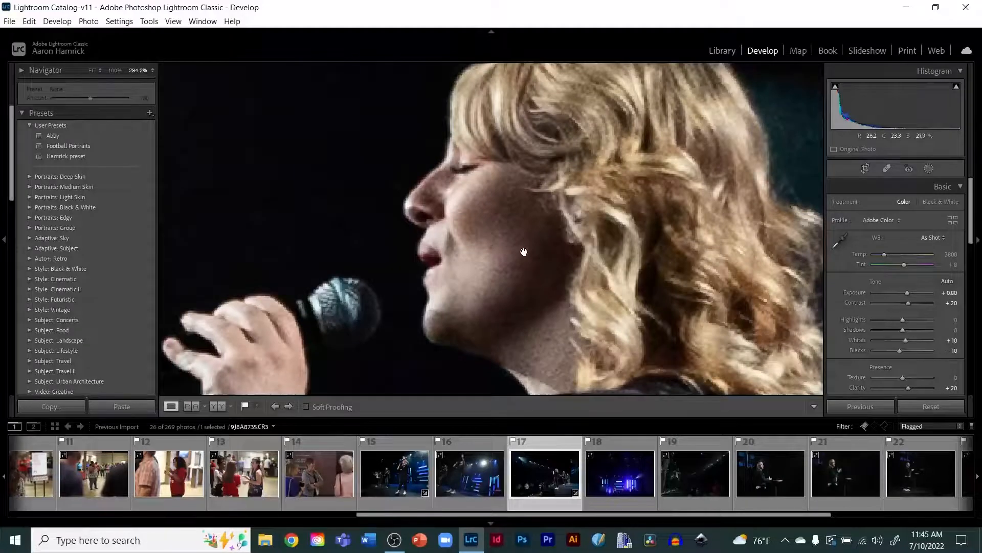
{"action": "left_click", "coordinate": [500, 256]}
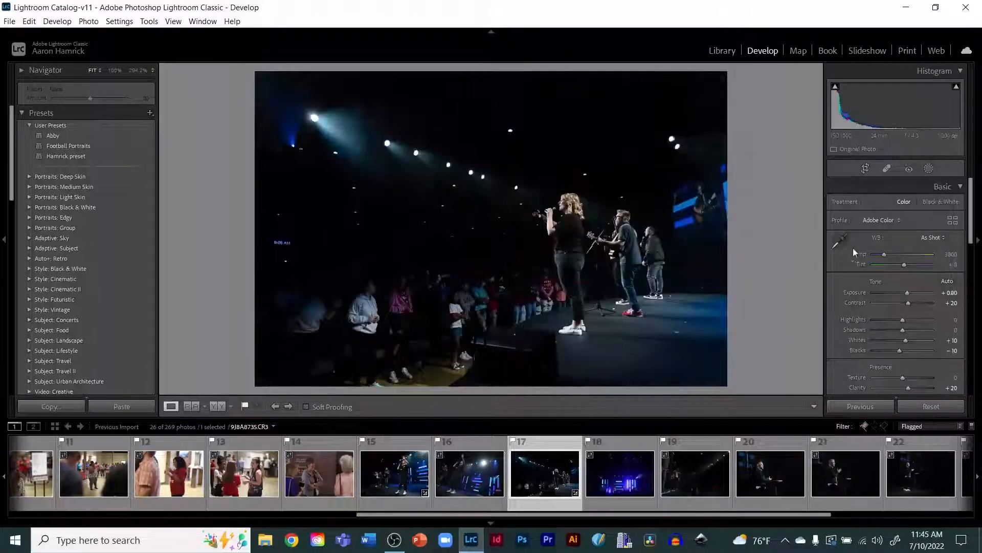
Step: Set the concert photo's luminance noise reduction to 30
{"action": "scroll", "coordinate": [931, 330], "scroll_direction": "down", "scroll_amount": 10}
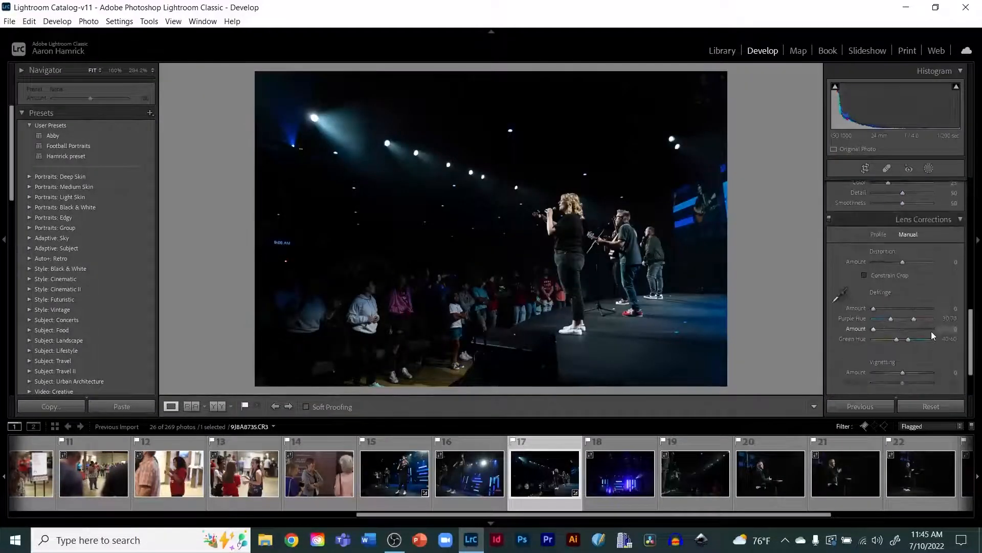
{"action": "scroll", "coordinate": [931, 330], "scroll_direction": "up", "scroll_amount": 3}
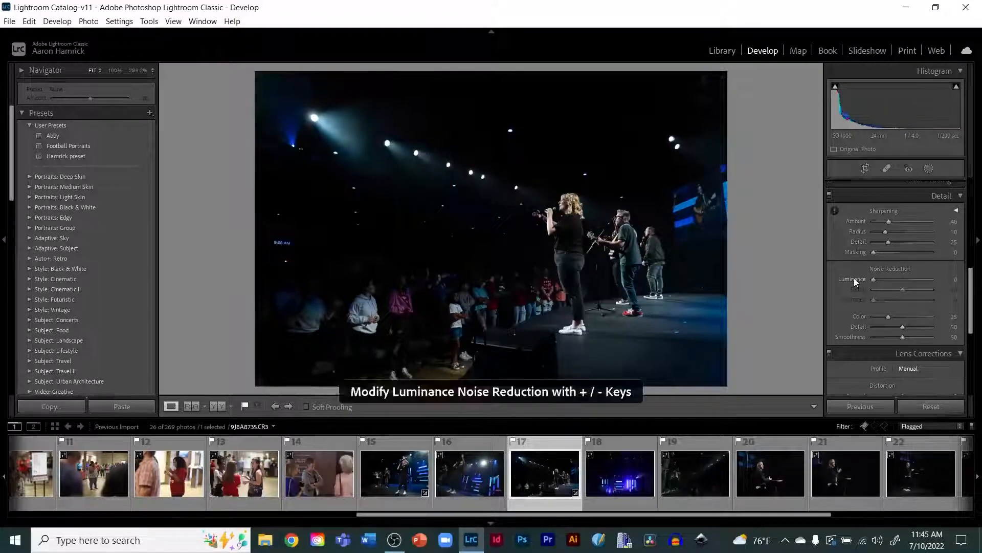
{"action": "key", "text": "equal"}
{"action": "key", "text": "equal"}
{"action": "key", "text": "equal"}
{"action": "key", "text": "equal"}
{"action": "key", "text": "equal"}
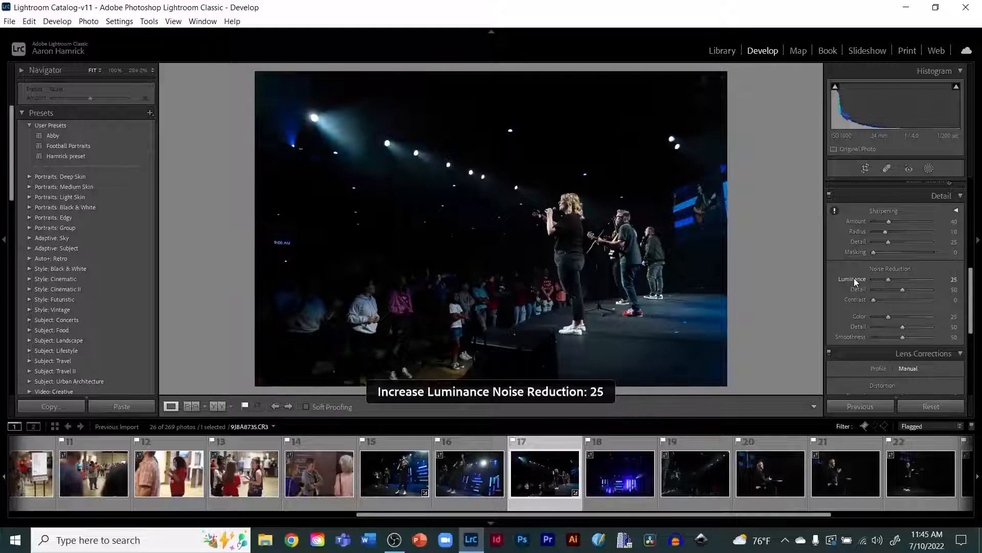
{"action": "key", "text": "equal"}
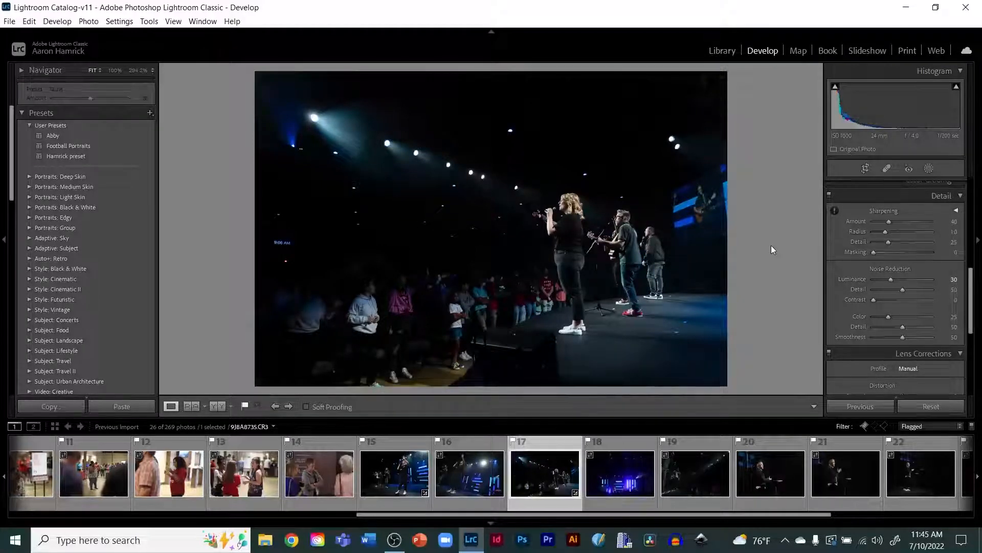
Step: Zoom into the singer's face and toggle between before and after views to judge the noise reduction
{"action": "left_click", "coordinate": [563, 205]}
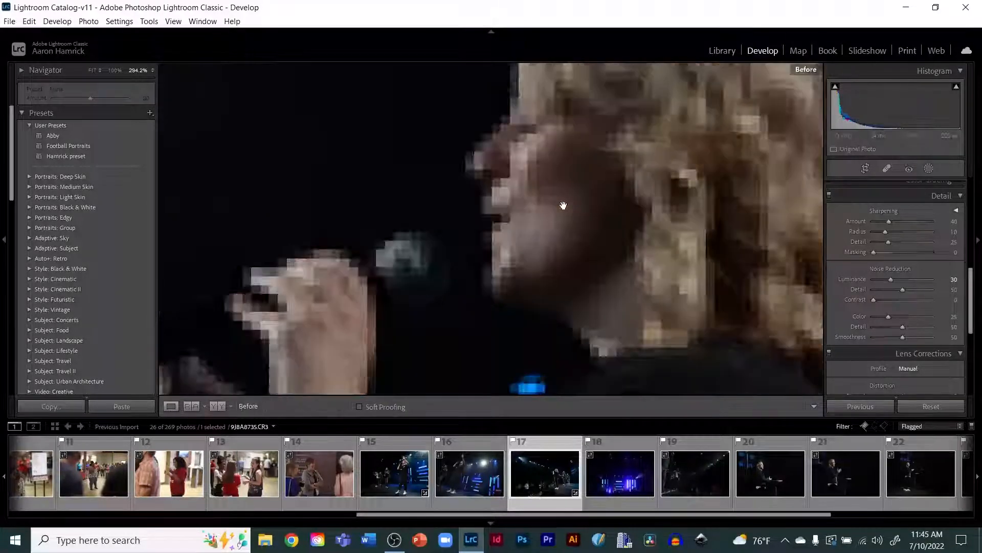
{"action": "key", "text": "backslash"}
{"action": "key", "text": "backslash"}
{"action": "key", "text": "backslash"}
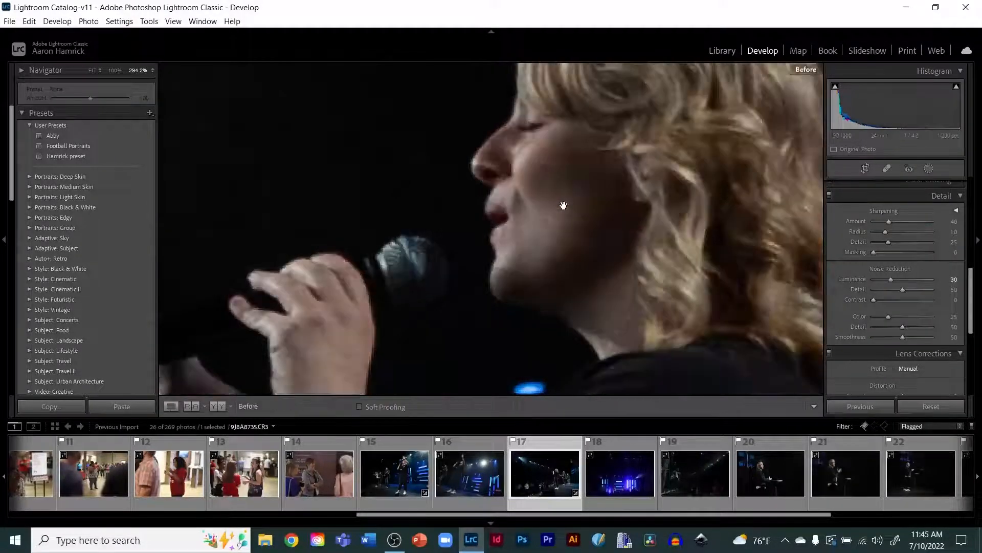
{"action": "key", "text": "backslash"}
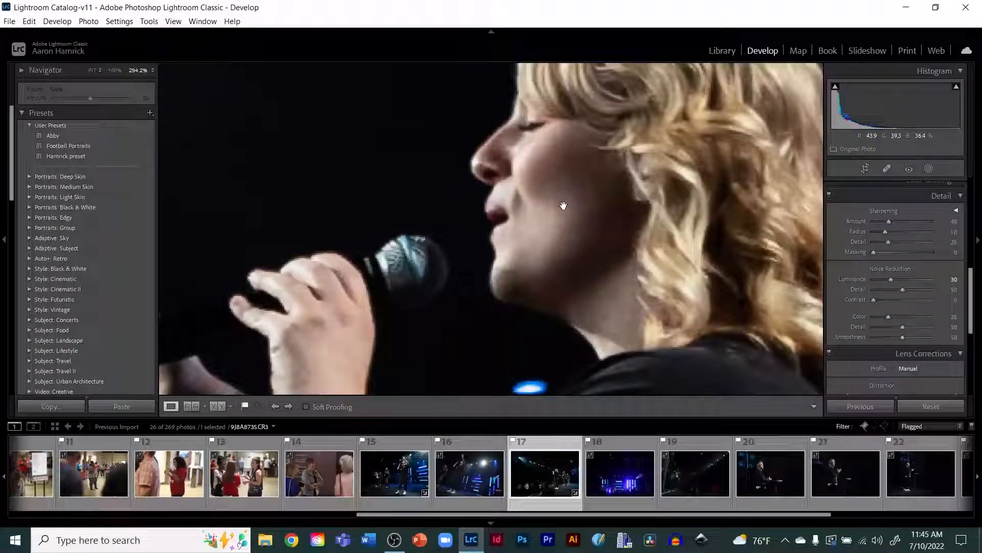
{"action": "left_click", "coordinate": [564, 205]}
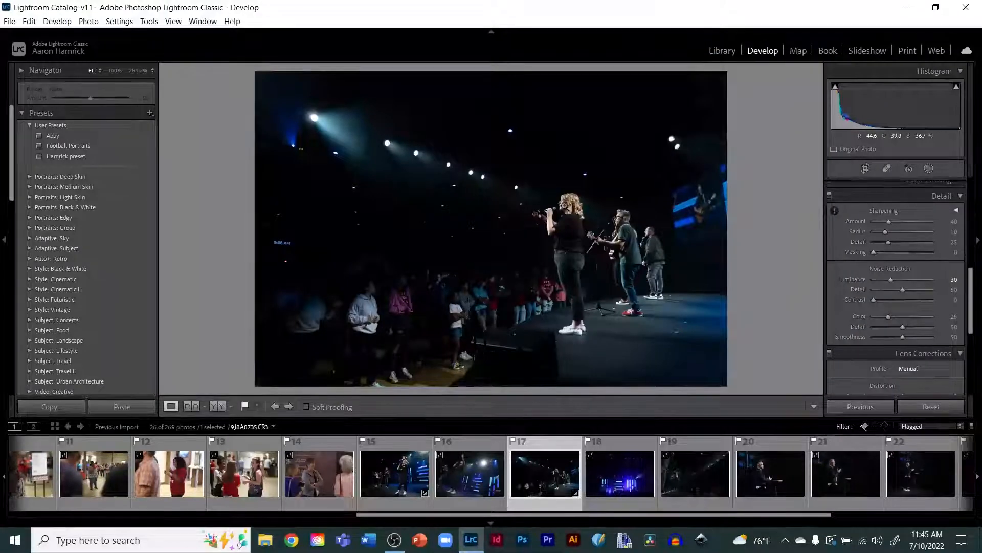
Step: Copy all the concert photo's settings and paste them onto the next concert photo with the singer on stage
{"action": "key", "text": "ctrl+shift+c"}
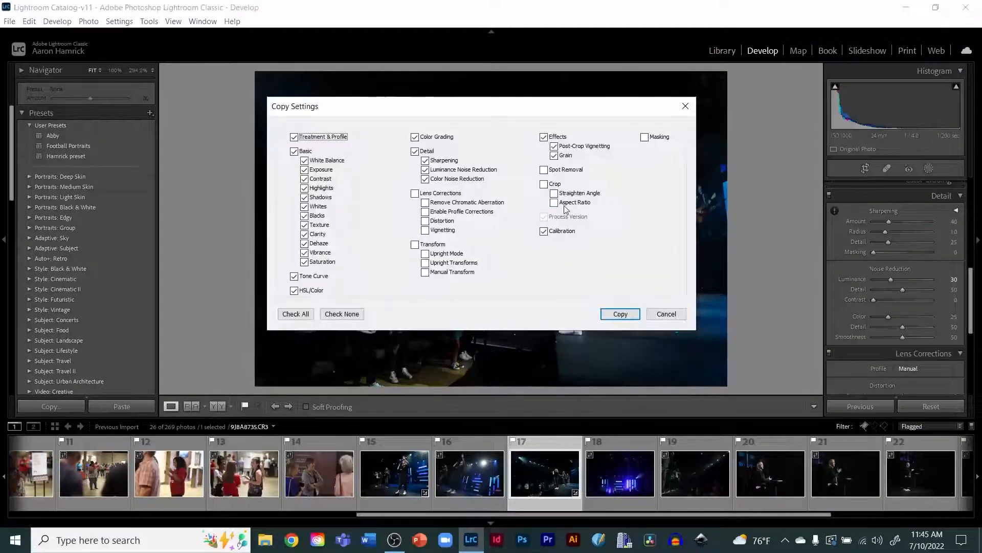
{"action": "left_click", "coordinate": [610, 318]}
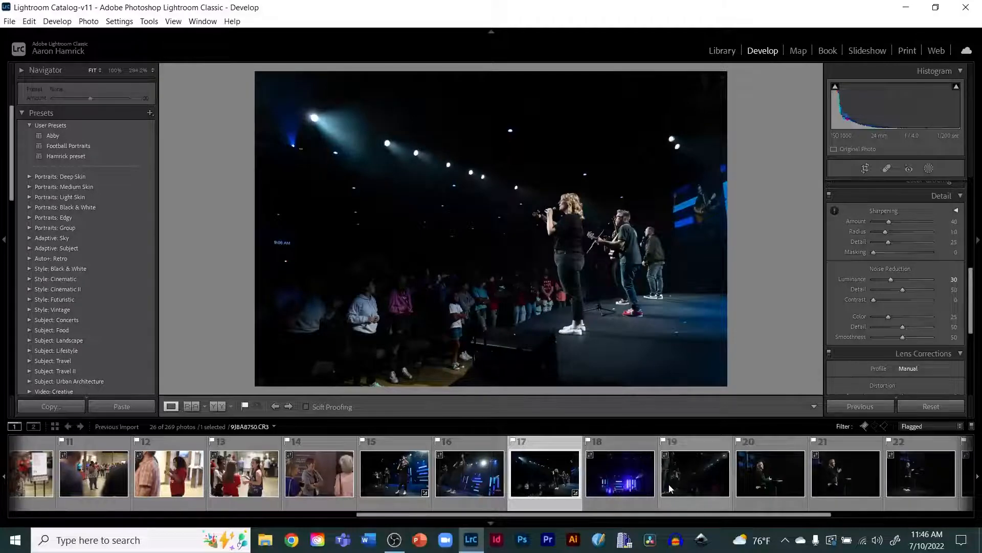
{"action": "left_click", "coordinate": [709, 477]}
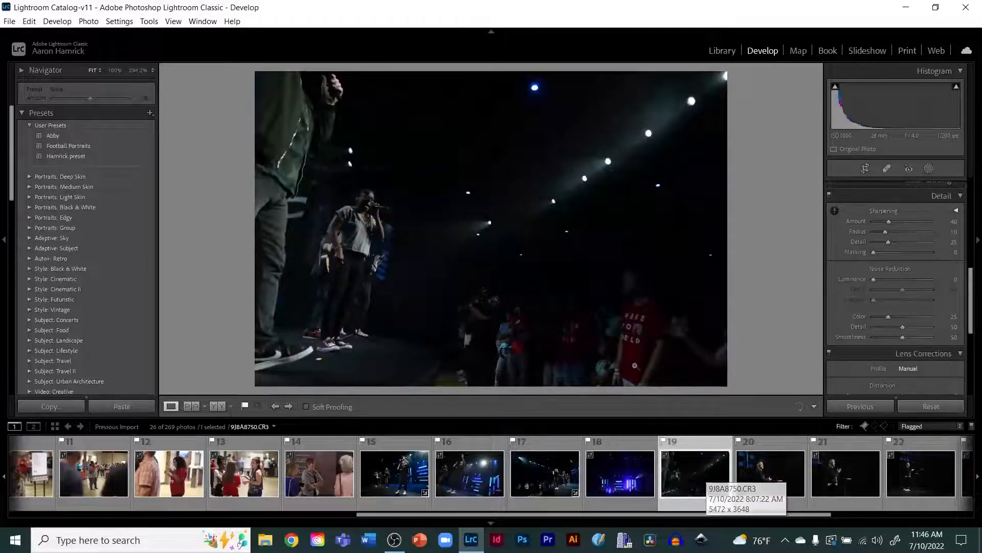
{"action": "key", "text": "ctrl+shift+v"}
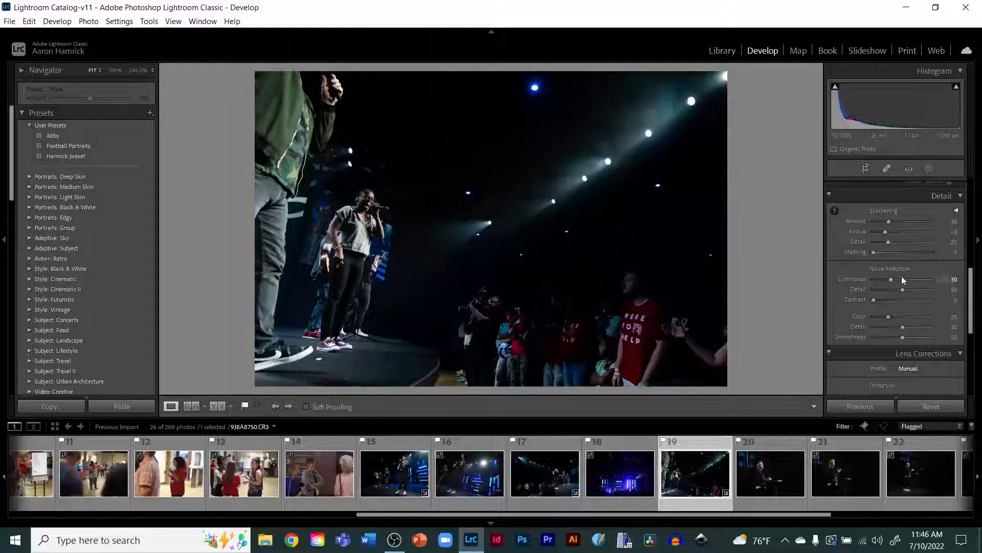
Step: Zoom into the pasted photo's singer and pan around her face to inspect the result
{"action": "scroll", "coordinate": [904, 286], "scroll_direction": "up", "scroll_amount": 10}
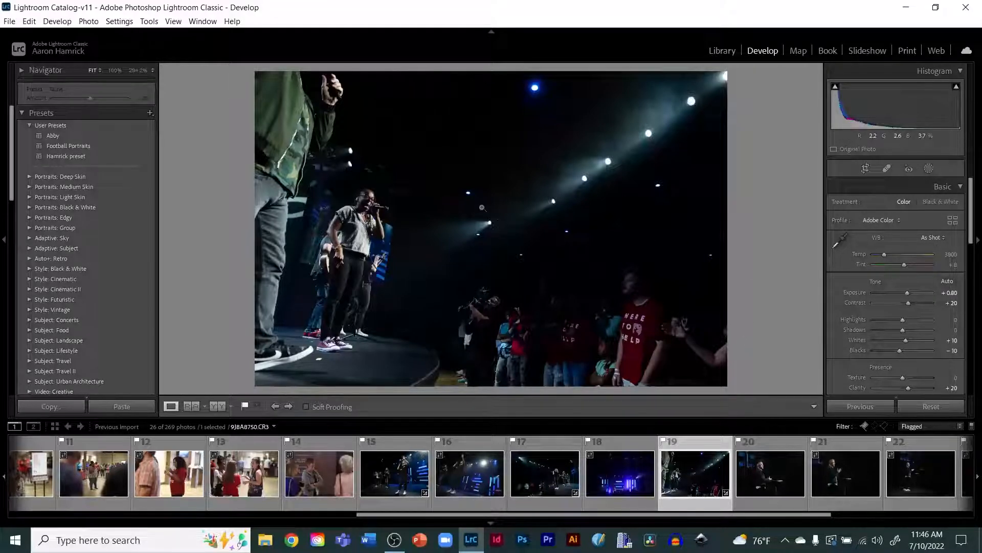
{"action": "left_click", "coordinate": [362, 205]}
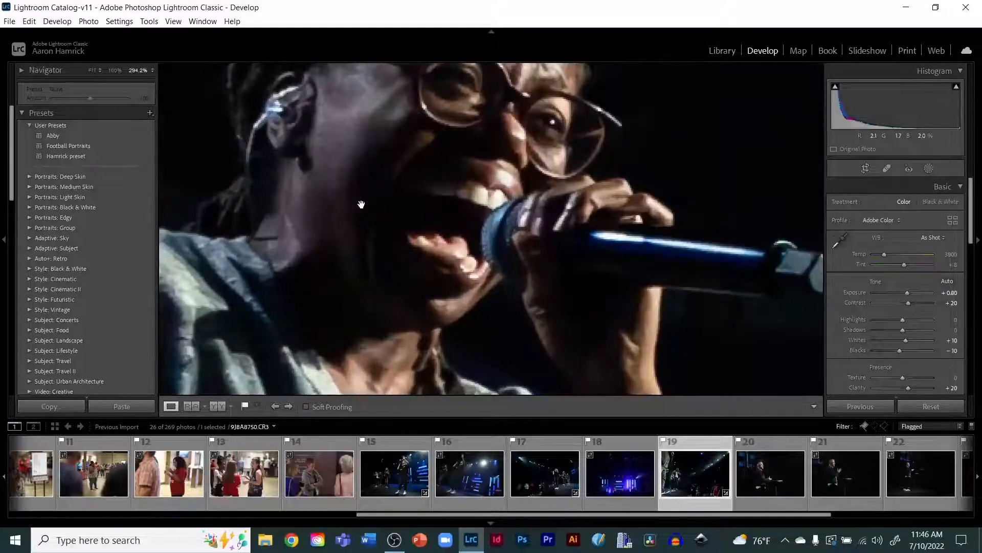
{"action": "left_click_drag", "start_coordinate": [495, 188], "coordinate": [413, 266]}
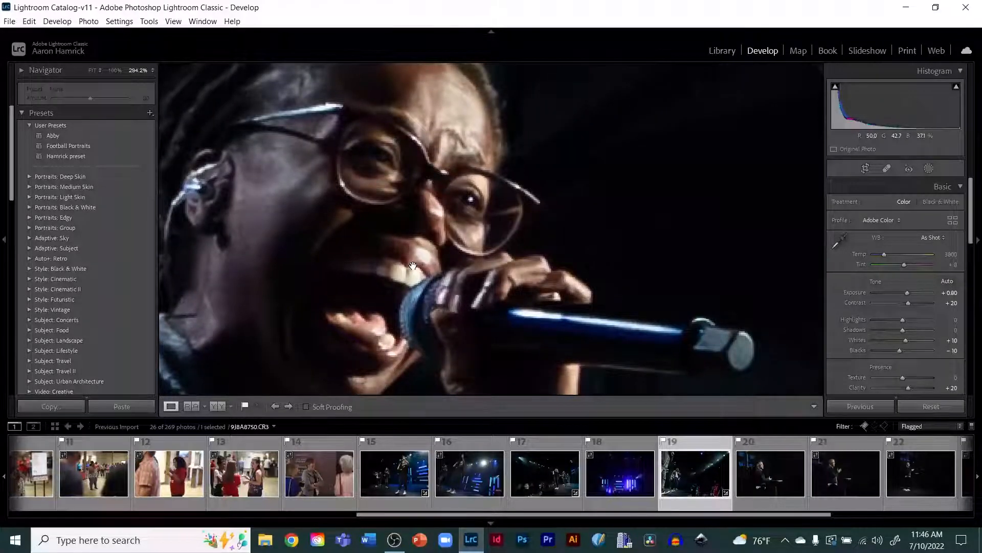
{"action": "left_click", "coordinate": [413, 266]}
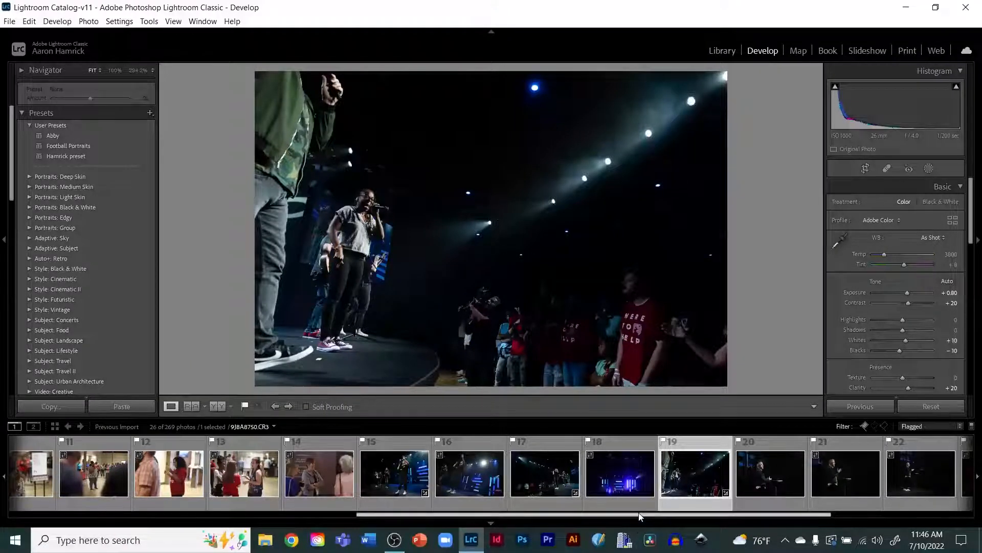
Step: Browse the filmstrip to the speaker photo and inspect his face zoomed in
{"action": "left_click_drag", "start_coordinate": [638, 517], "coordinate": [769, 499]}
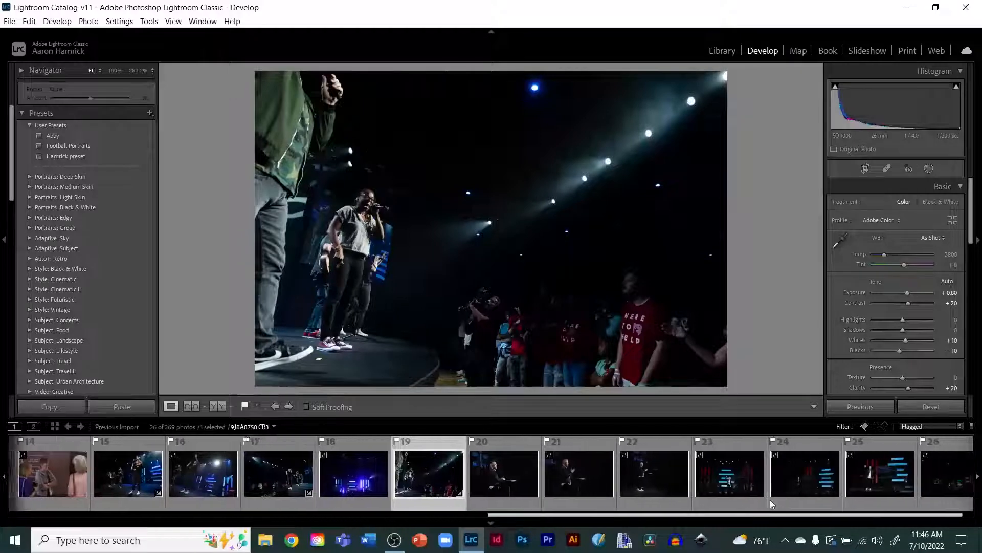
{"action": "left_click", "coordinate": [498, 480]}
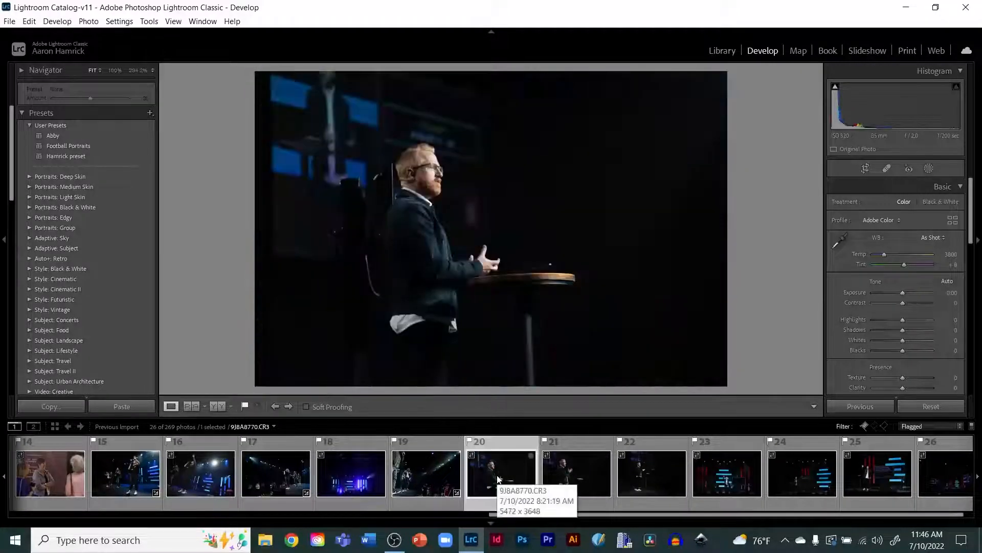
{"action": "key", "text": "Right"}
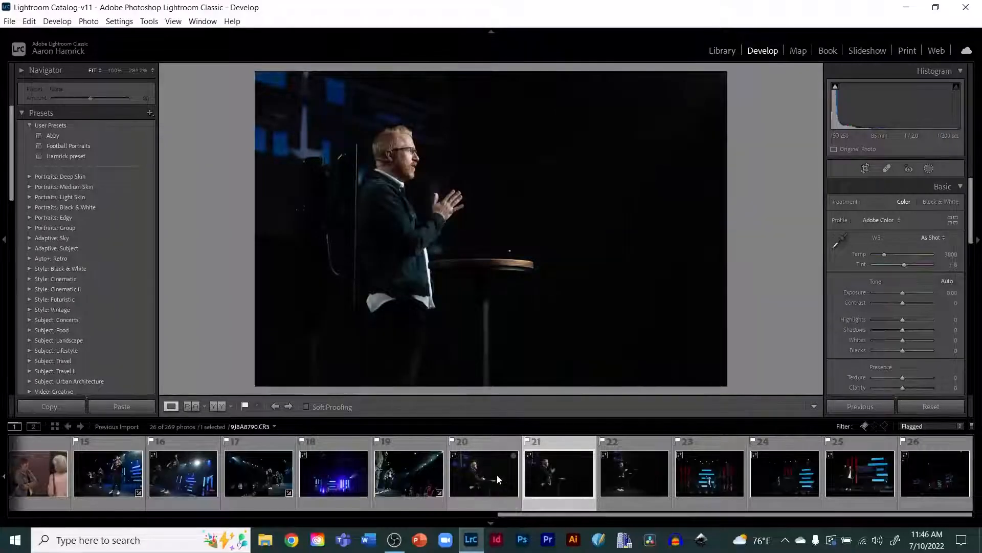
{"action": "key", "text": "Right"}
{"action": "key", "text": "Left"}
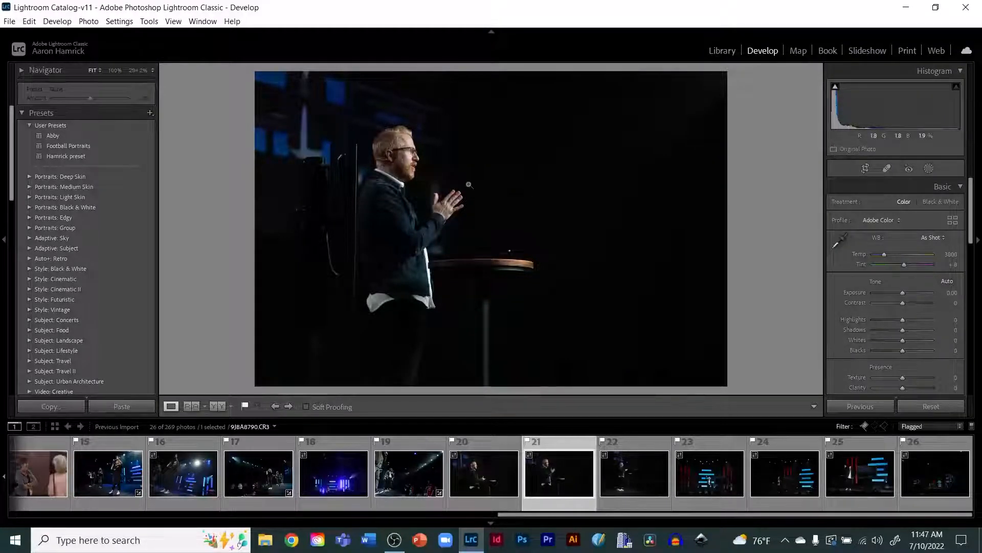
{"action": "left_click", "coordinate": [407, 150]}
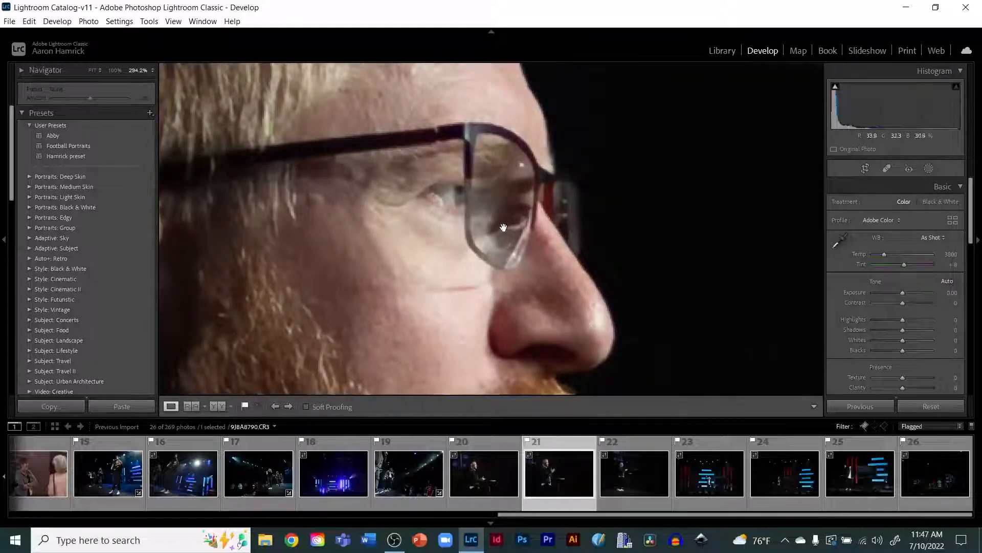
{"action": "left_click_drag", "start_coordinate": [509, 285], "coordinate": [417, 106]}
{"action": "left_click_drag", "start_coordinate": [443, 168], "coordinate": [592, 225]}
{"action": "left_click", "coordinate": [593, 225]}
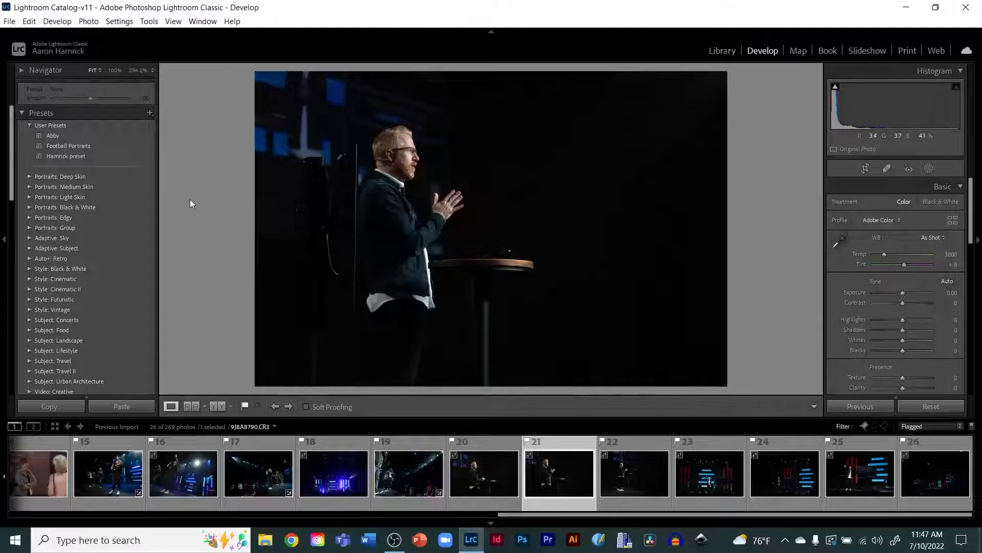
Step: Apply the Hamrick preset to the speaker photo
{"action": "left_click", "coordinate": [57, 156]}
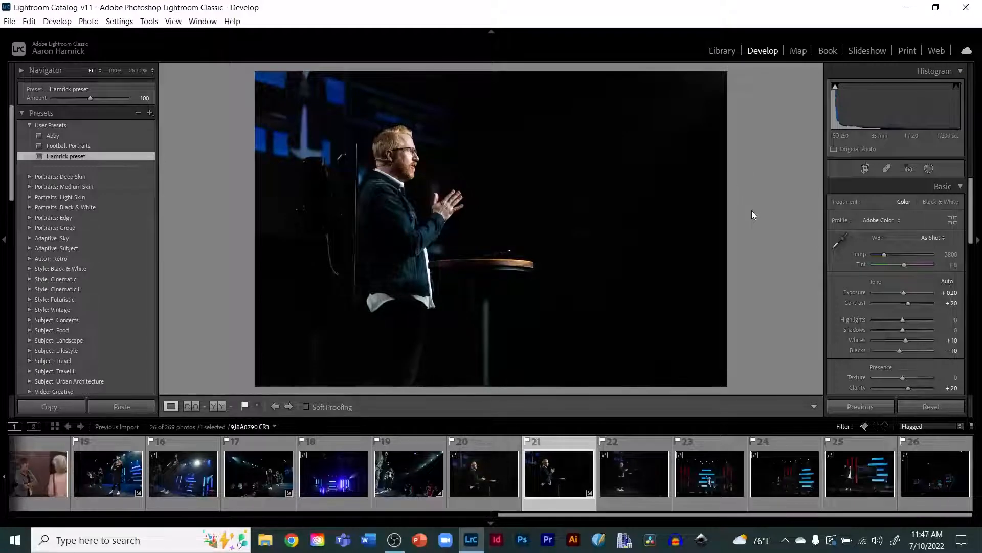
{"action": "left_click", "coordinate": [408, 160]}
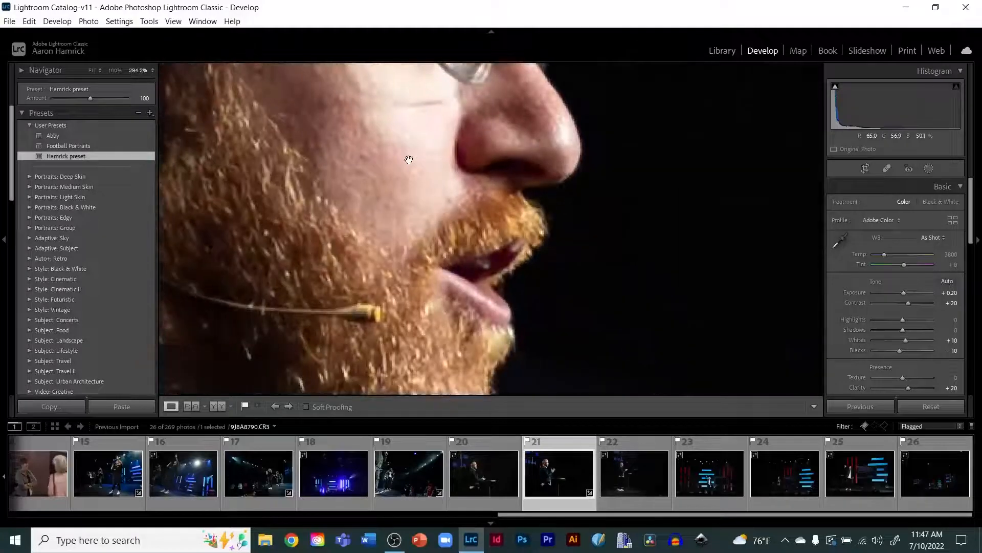
{"action": "left_click", "coordinate": [410, 161]}
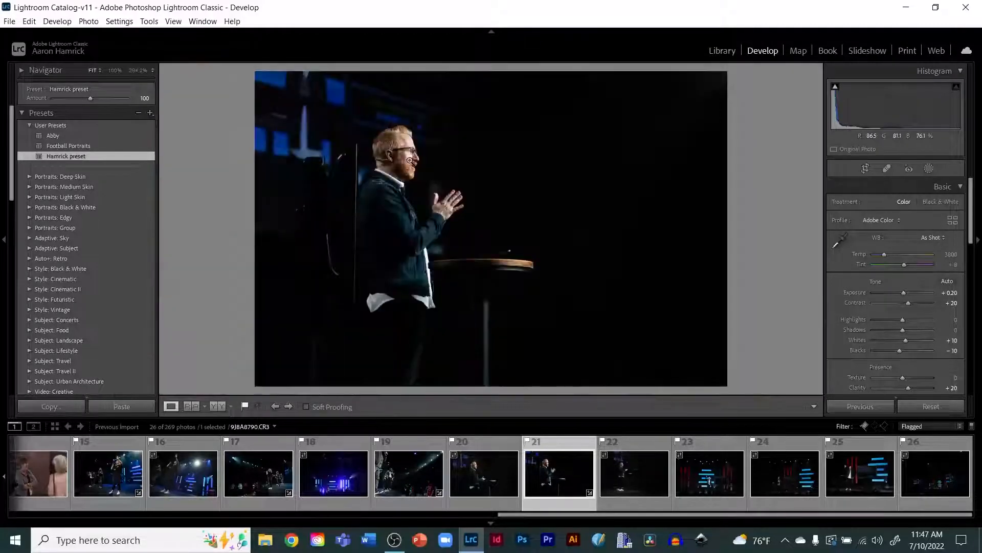
Step: Zoom into the speaker at different magnifications to inspect the preset's effect
{"action": "key", "text": "alt"}
{"action": "left_click", "coordinate": [347, 113]}
{"action": "left_click", "coordinate": [344, 112]}
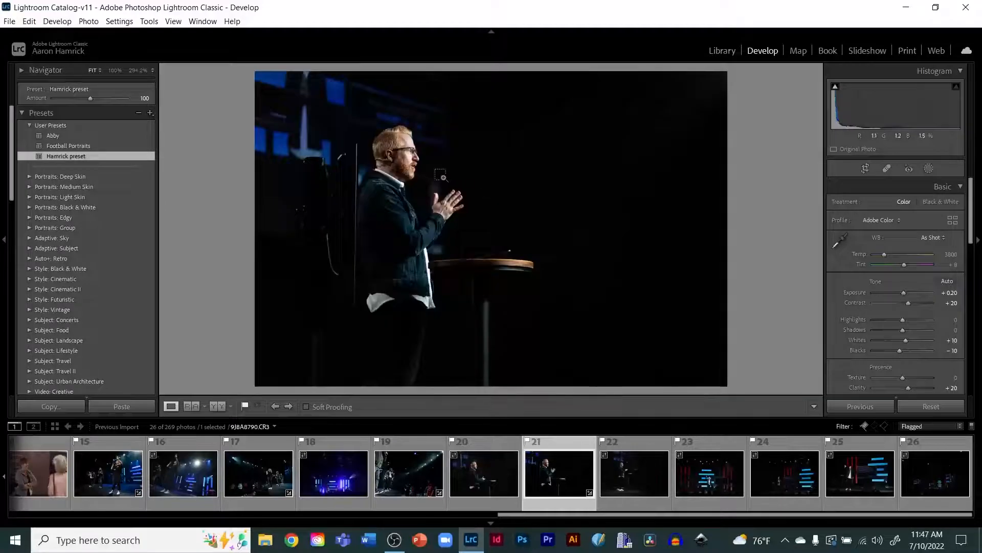
{"action": "left_click_drag", "start_coordinate": [345, 112], "coordinate": [392, 156]}
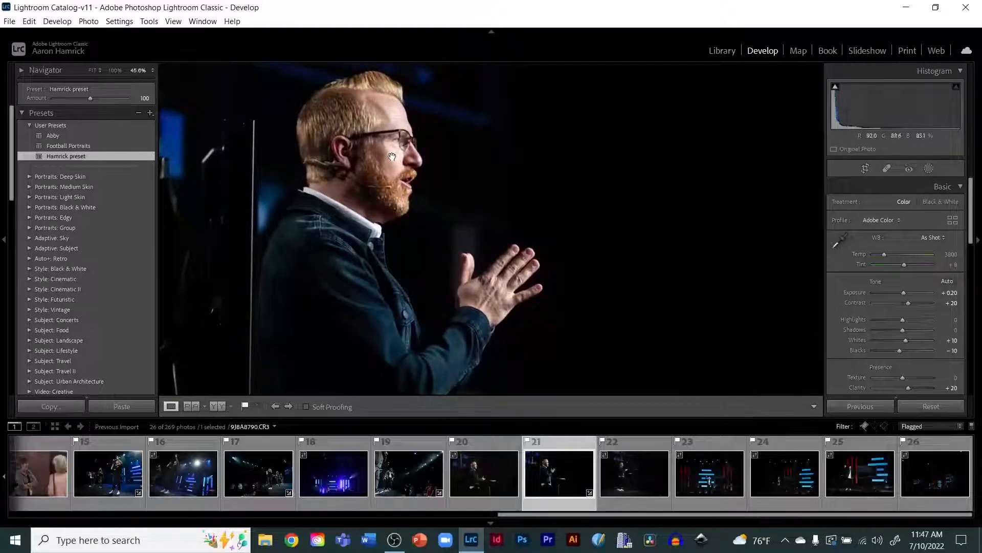
{"action": "left_click", "coordinate": [153, 71]}
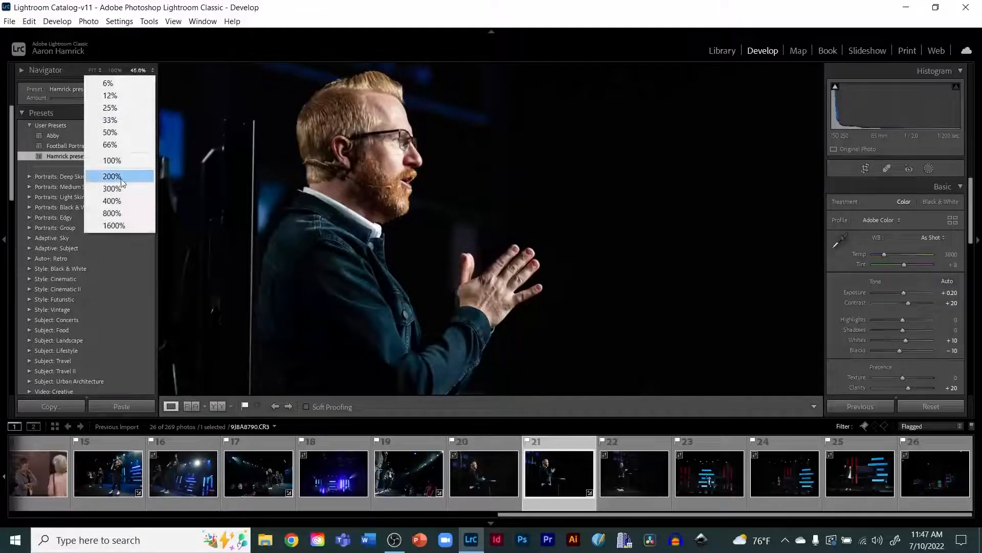
{"action": "left_click", "coordinate": [457, 144]}
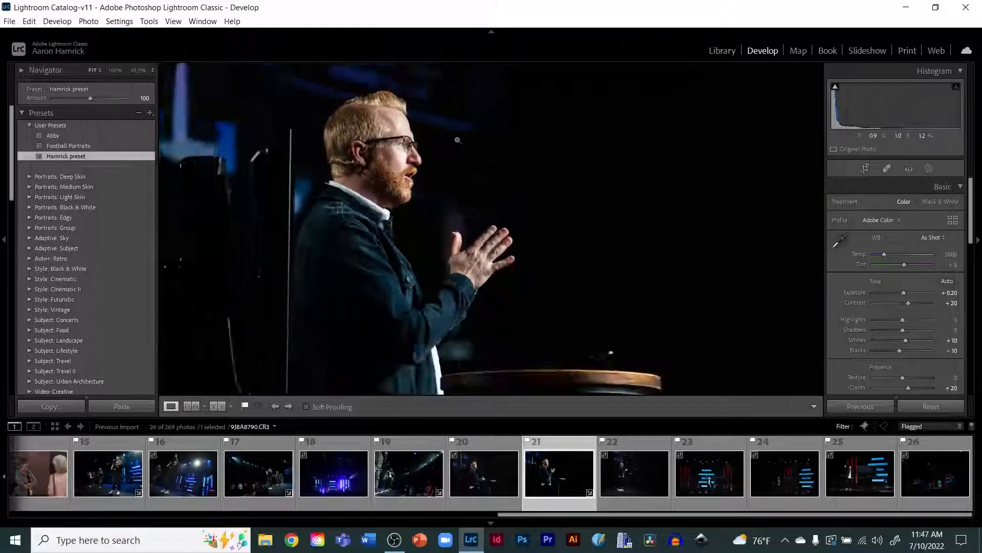
{"action": "left_click", "coordinate": [457, 143]}
{"action": "left_click", "coordinate": [409, 151]}
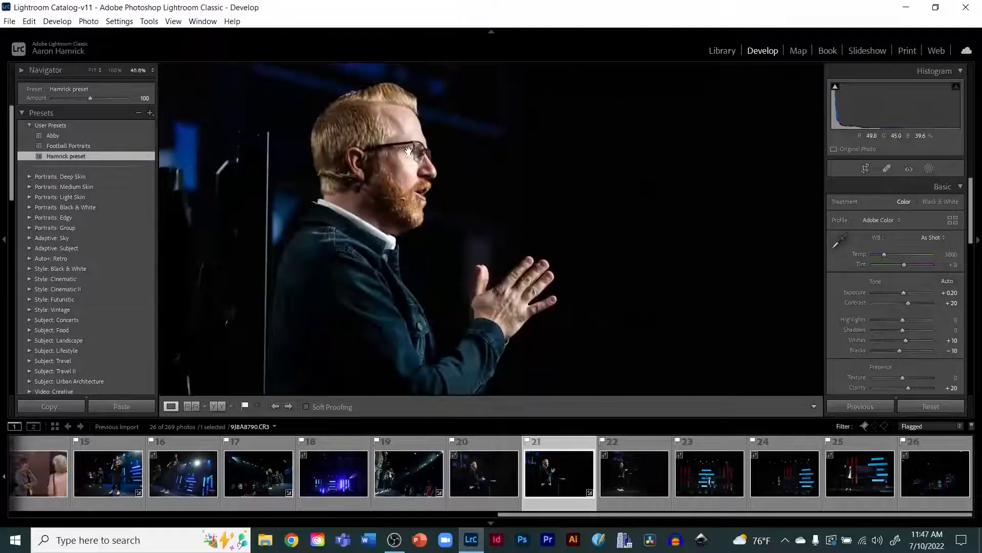
Step: Set the speaker photo's white balance temperature to 3930 and highlights to -2
{"action": "left_click", "coordinate": [409, 151]}
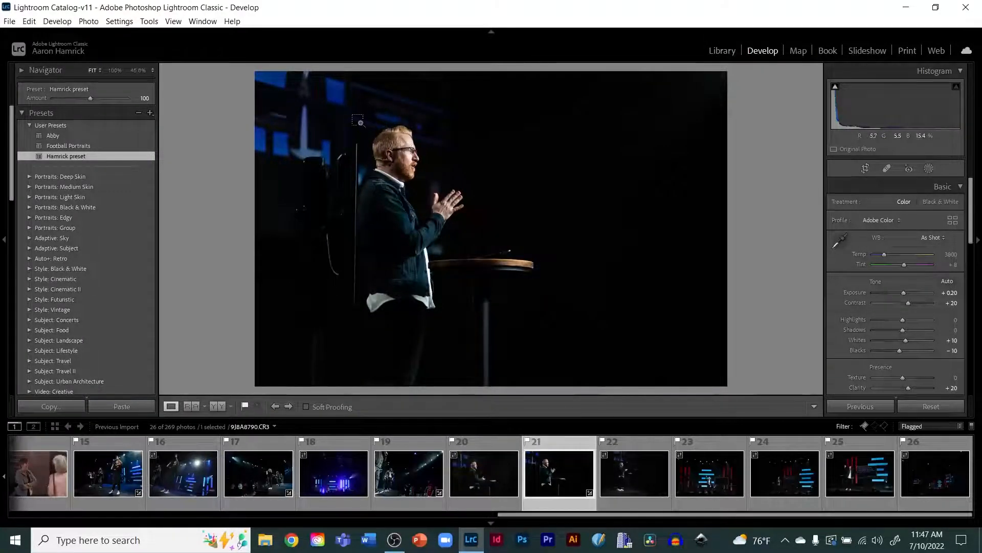
{"action": "left_click_drag", "start_coordinate": [359, 123], "coordinate": [454, 197]}
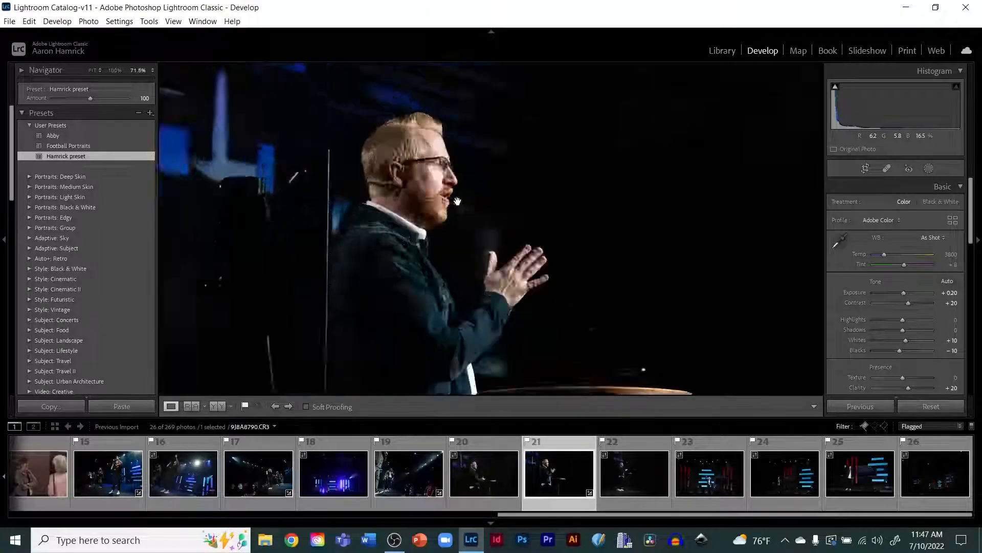
{"action": "left_click_drag", "start_coordinate": [574, 254], "coordinate": [451, 244]}
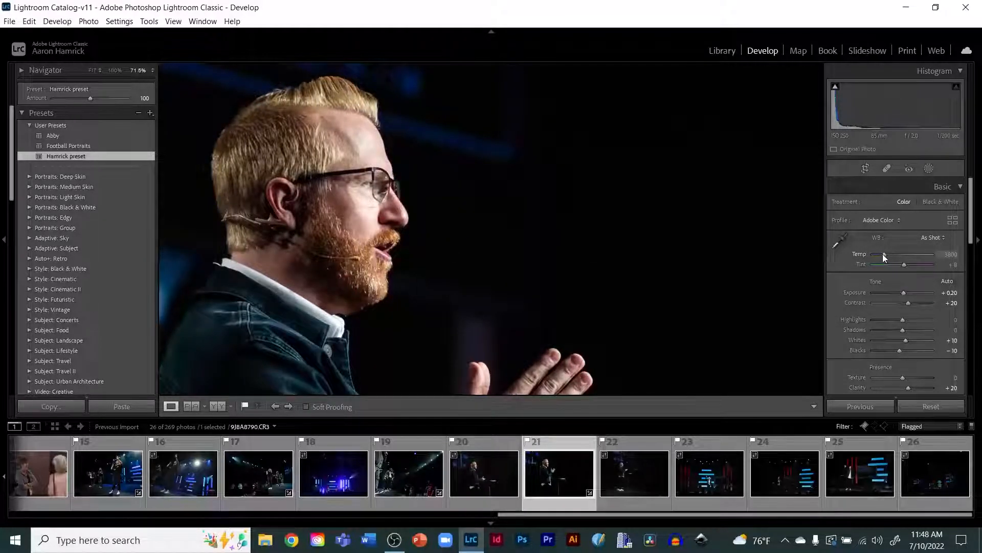
{"action": "mouse_move", "coordinate": [883, 254]}
{"action": "left_mouse_down"}
{"action": "mouse_move", "coordinate": [895, 260]}
{"action": "mouse_move", "coordinate": [883, 257]}
{"action": "left_mouse_up"}
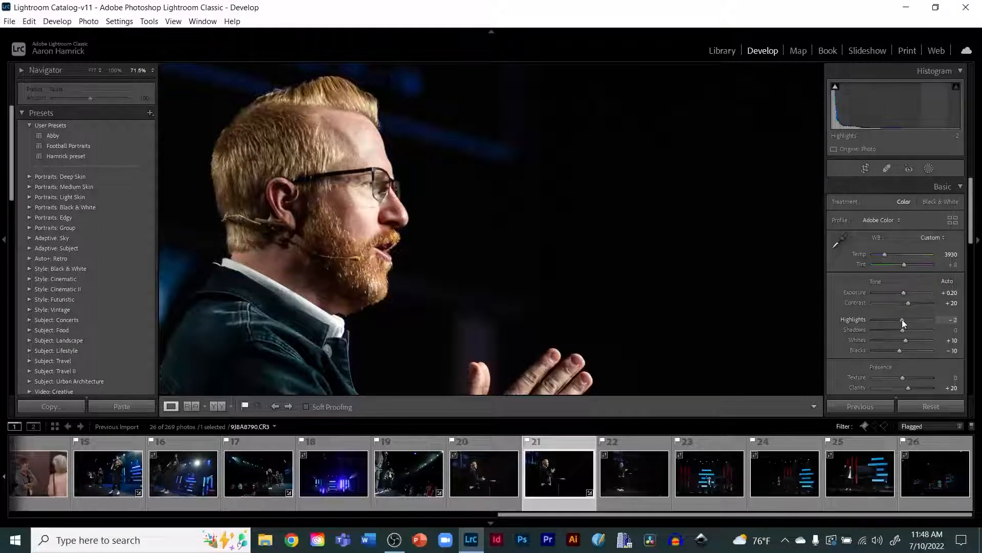
{"action": "mouse_move", "coordinate": [902, 319]}
{"action": "left_mouse_down"}
{"action": "mouse_move", "coordinate": [925, 323]}
{"action": "mouse_move", "coordinate": [902, 319]}
{"action": "left_mouse_up"}
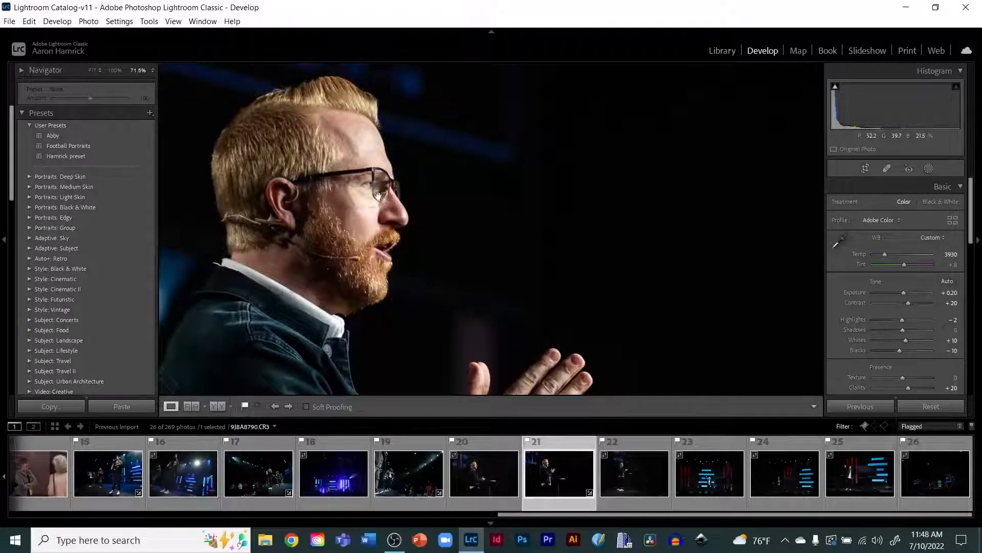
Step: Crop the speaker photo tighter around the speaker and lectern
{"action": "left_click", "coordinate": [567, 233]}
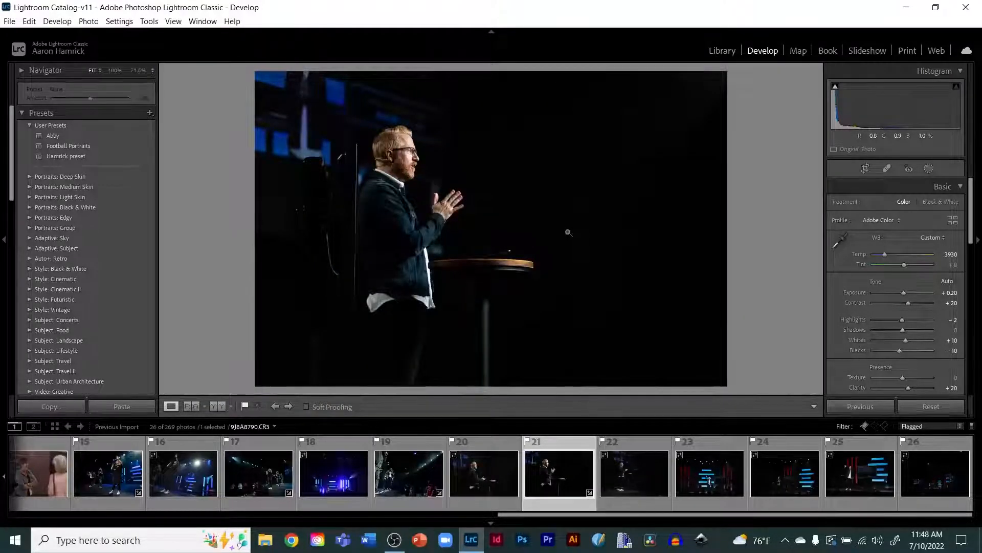
{"action": "key", "text": "r"}
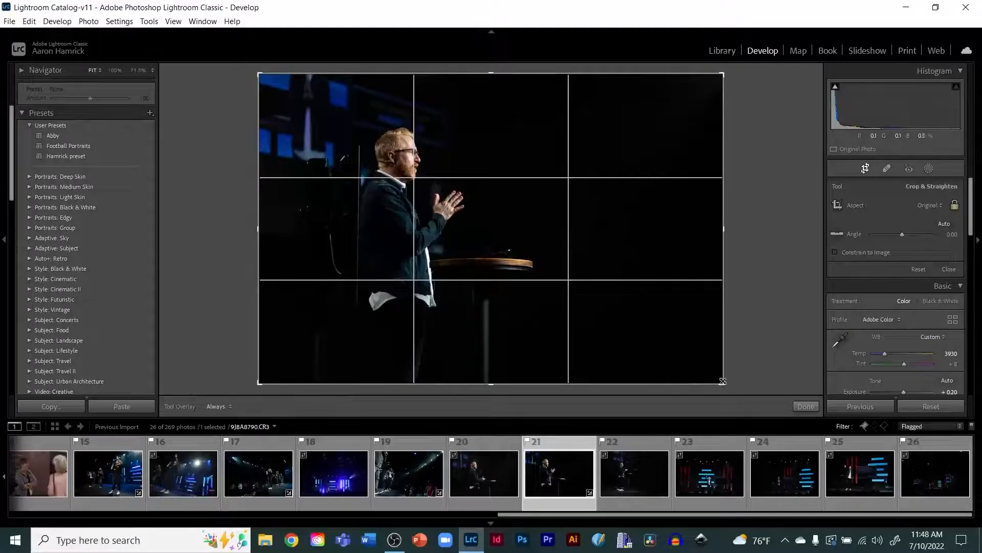
{"action": "left_click_drag", "start_coordinate": [717, 381], "coordinate": [664, 343]}
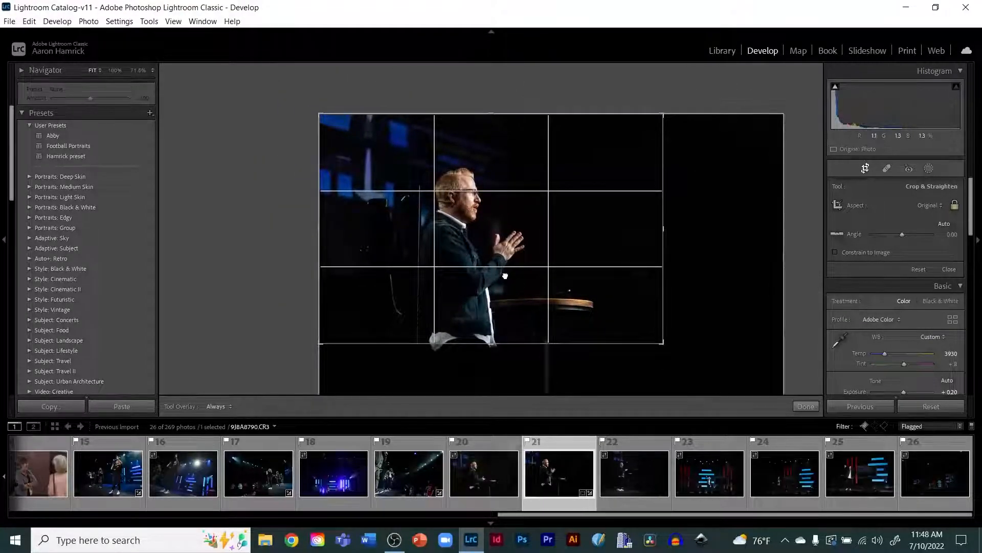
{"action": "left_click_drag", "start_coordinate": [580, 327], "coordinate": [468, 249]}
{"action": "key", "text": "Return"}
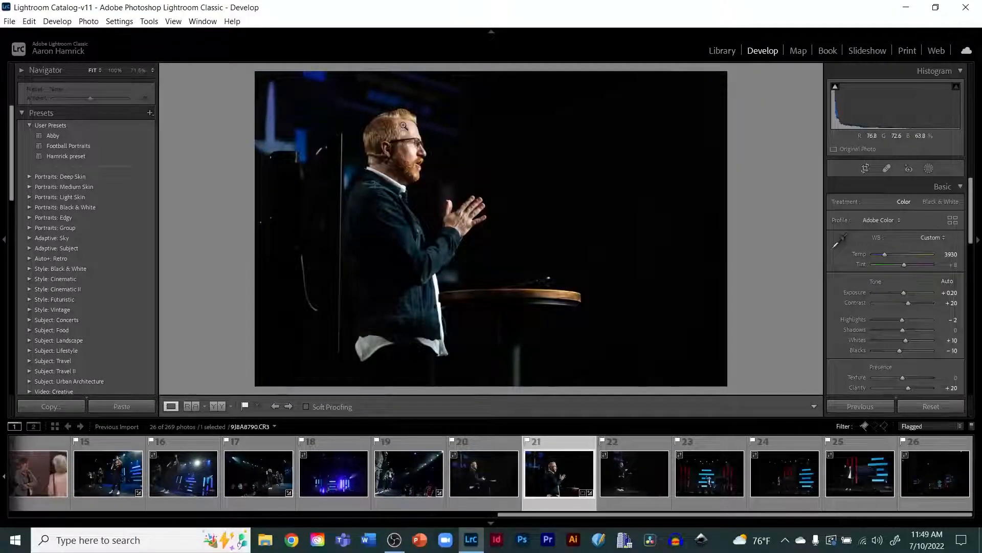
Step: Copy the speaker photo's develop settings with Crop left unchecked
{"action": "key", "text": "r"}
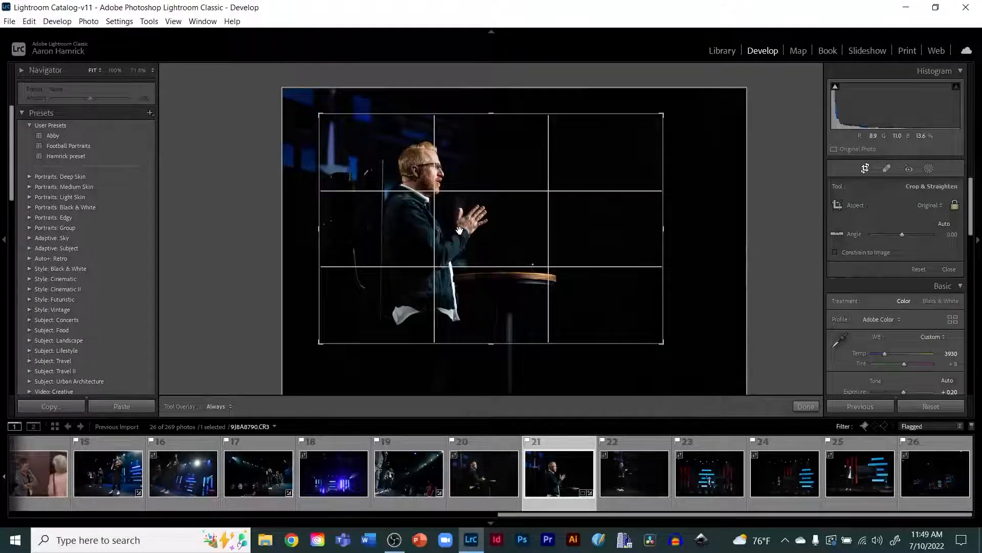
{"action": "key", "text": "Return"}
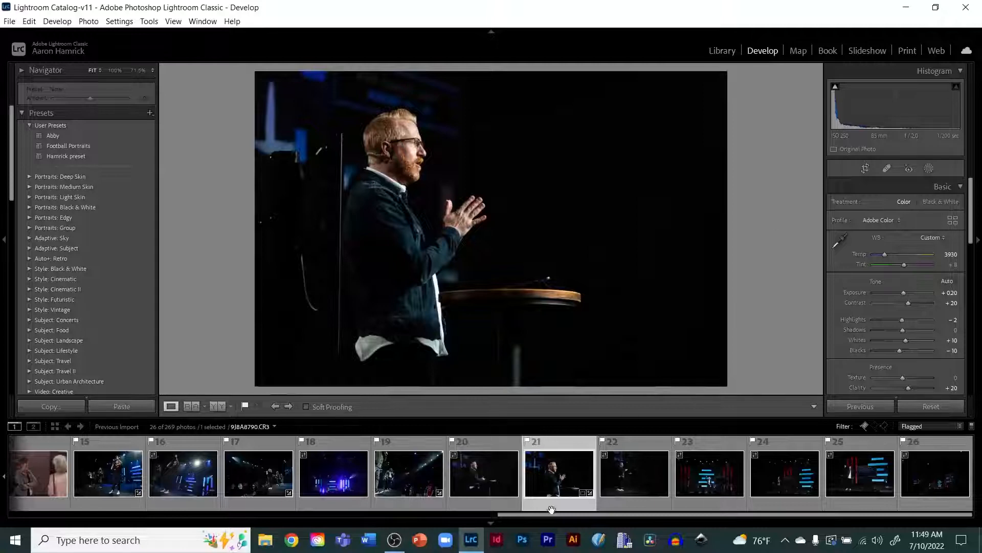
{"action": "left_click", "coordinate": [710, 478]}
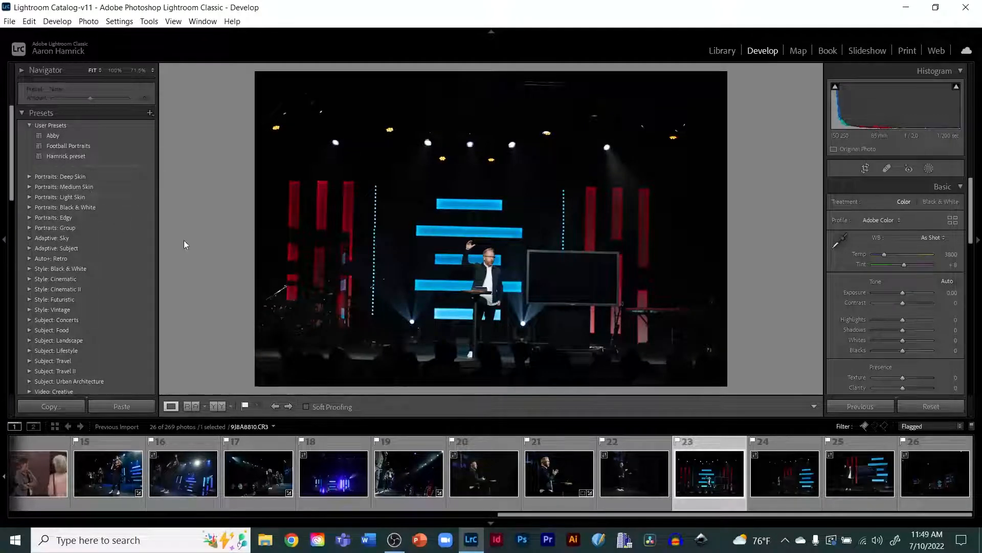
{"action": "left_click", "coordinate": [554, 476]}
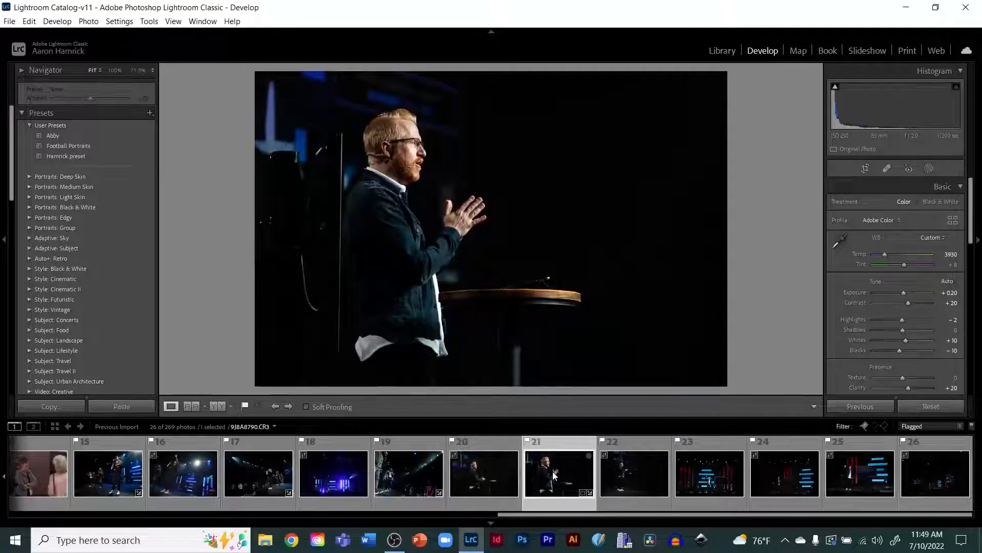
{"action": "key", "text": "ctrl+shift+c"}
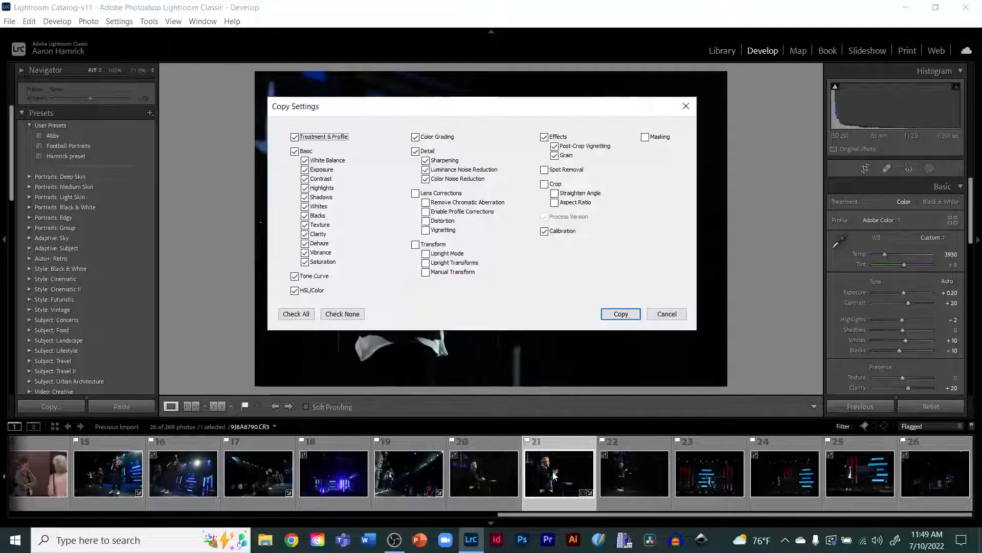
{"action": "left_click", "coordinate": [620, 317]}
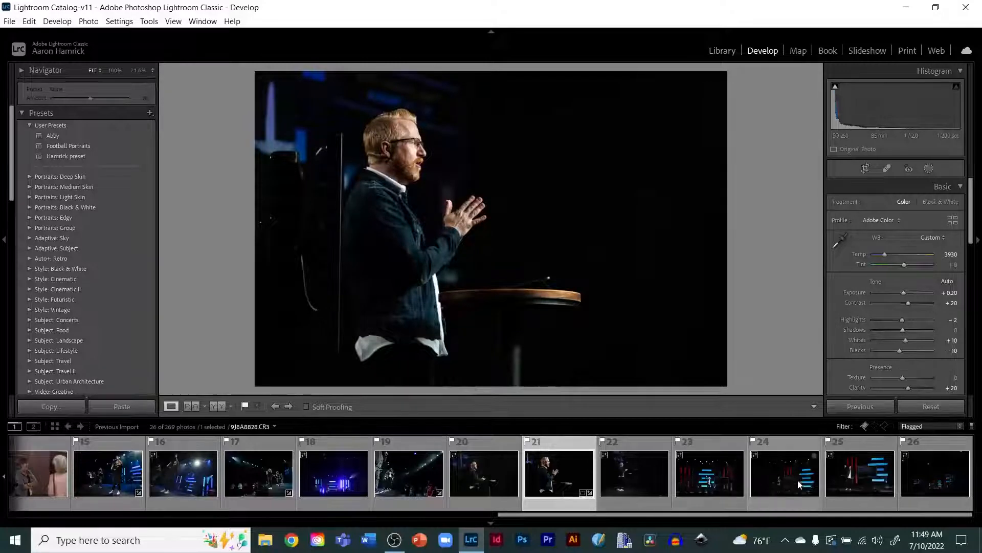
Step: Paste the copied settings onto the wide stage photo and straighten it to an angle of about -1.69
{"action": "left_click", "coordinate": [717, 477]}
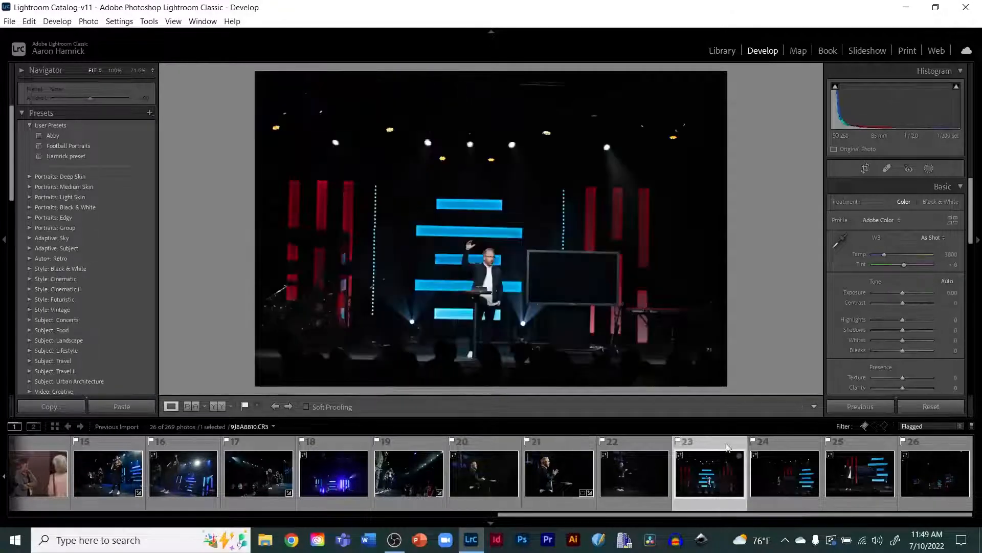
{"action": "key", "text": "ctrl+shift+v"}
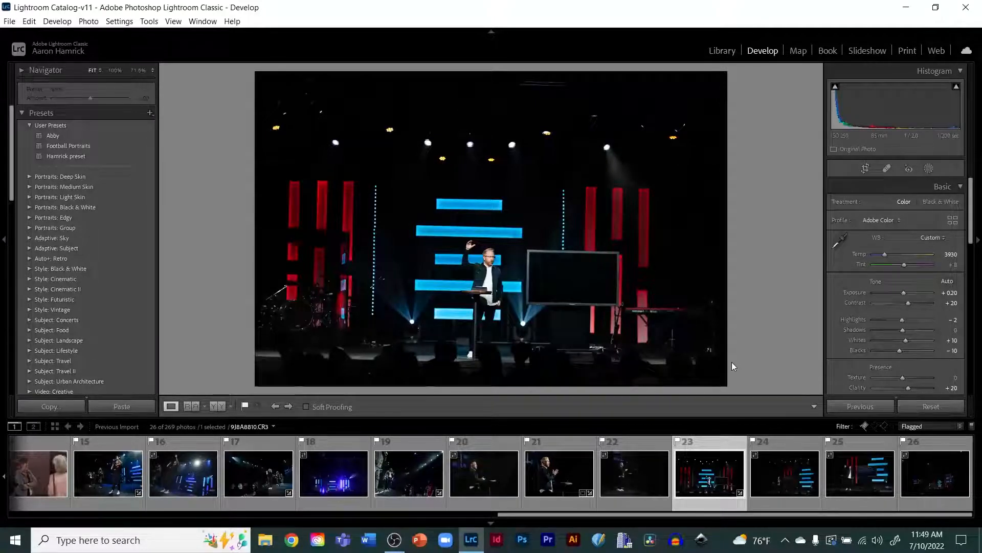
{"action": "key", "text": "r"}
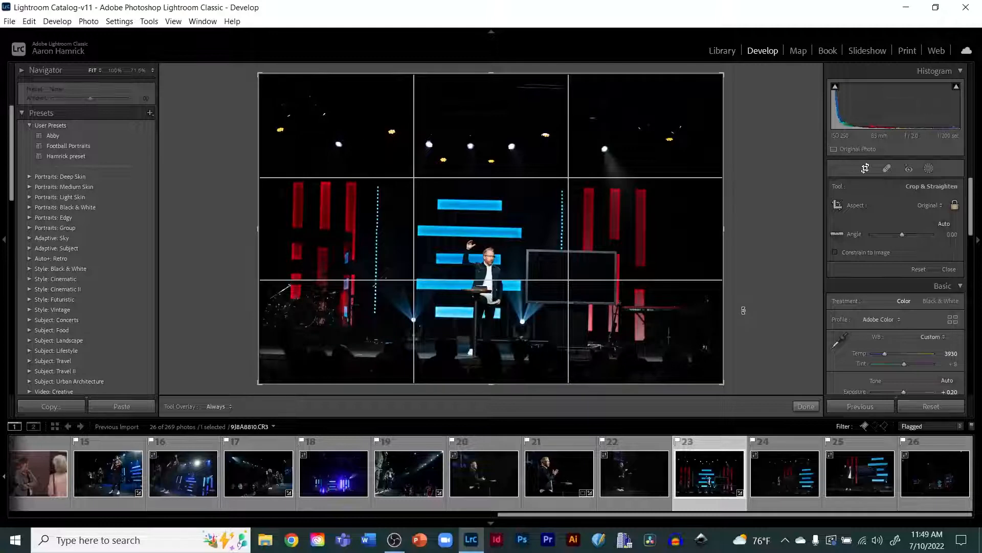
{"action": "left_click_drag", "start_coordinate": [743, 310], "coordinate": [765, 312]}
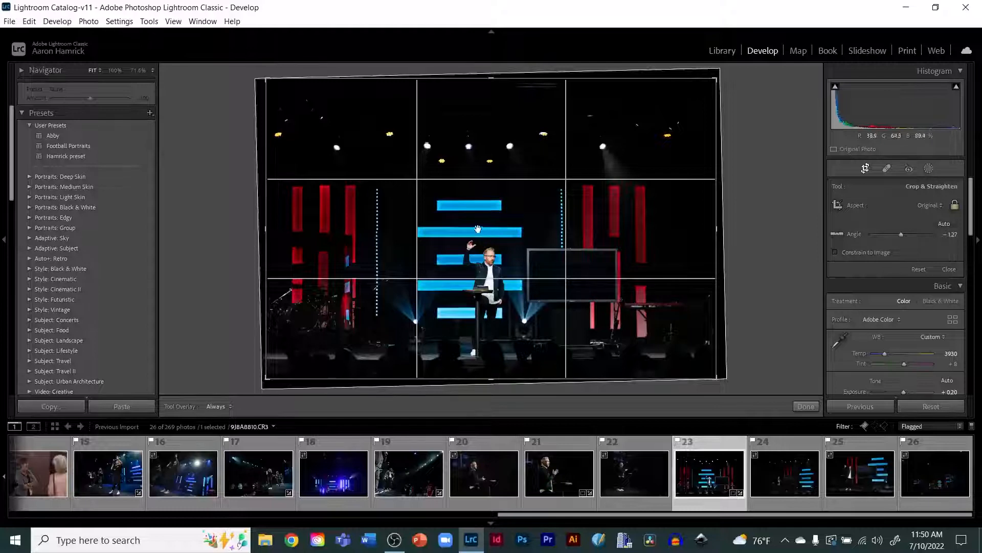
{"action": "mouse_move", "coordinate": [737, 244]}
{"action": "left_mouse_down"}
{"action": "mouse_move", "coordinate": [733, 221]}
{"action": "mouse_move", "coordinate": [738, 242]}
{"action": "left_mouse_up"}
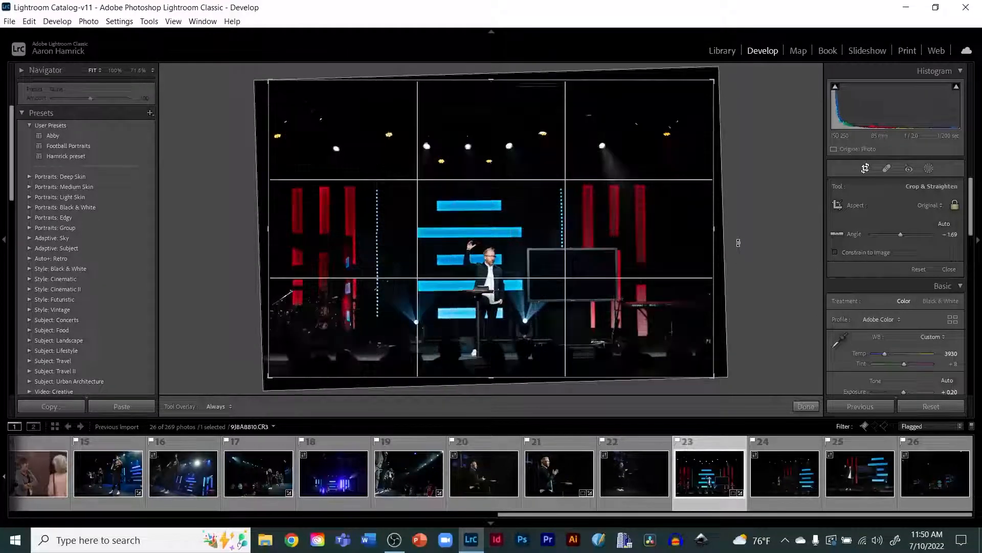
{"action": "key", "text": "Return"}
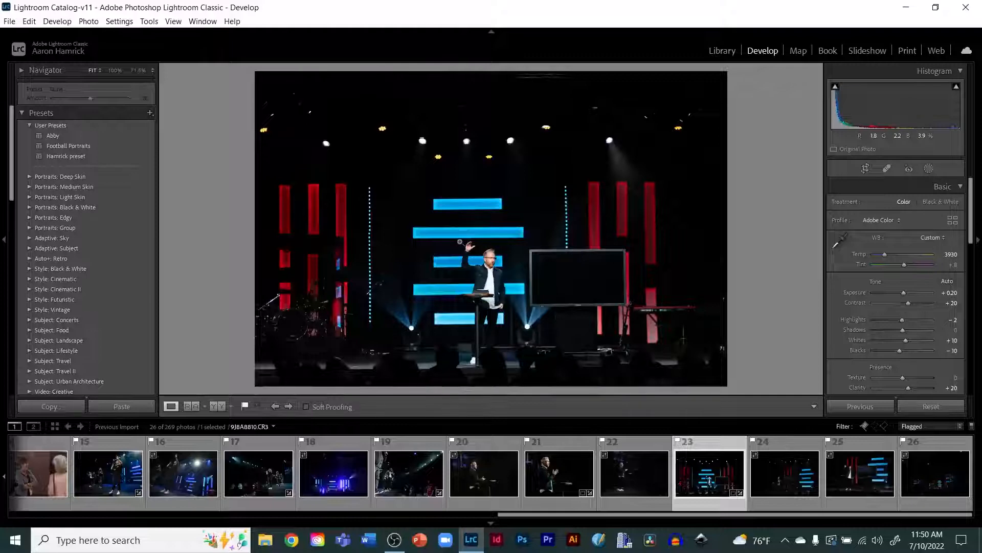
Step: Crop the stage photo tighter around the stage and screens
{"action": "key", "text": "r"}
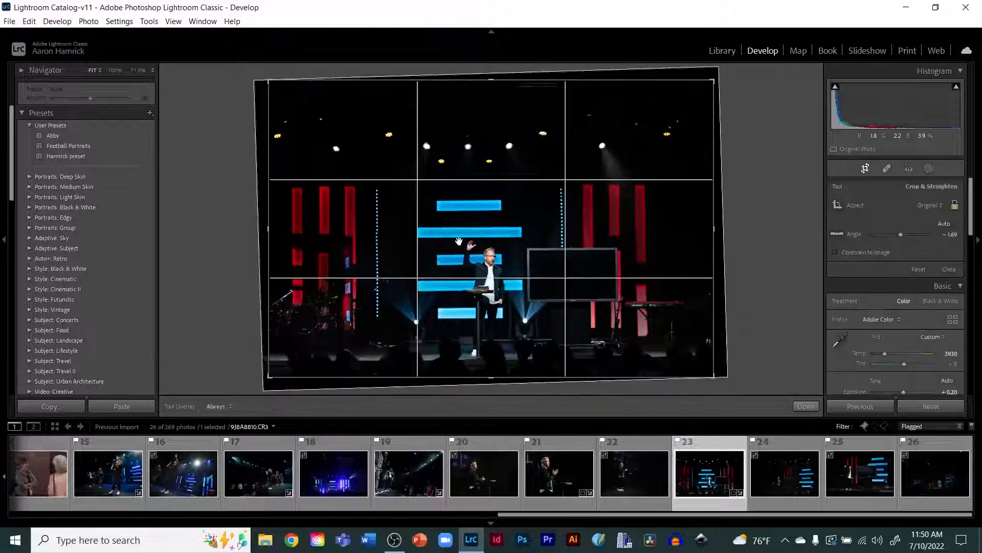
{"action": "left_click_drag", "start_coordinate": [715, 80], "coordinate": [718, 94]}
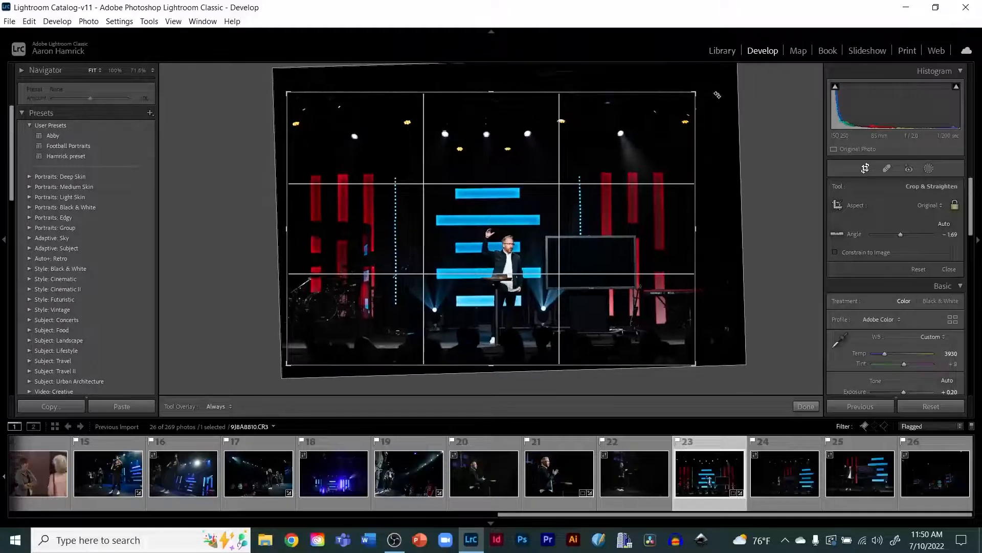
{"action": "left_click_drag", "start_coordinate": [610, 238], "coordinate": [602, 239]}
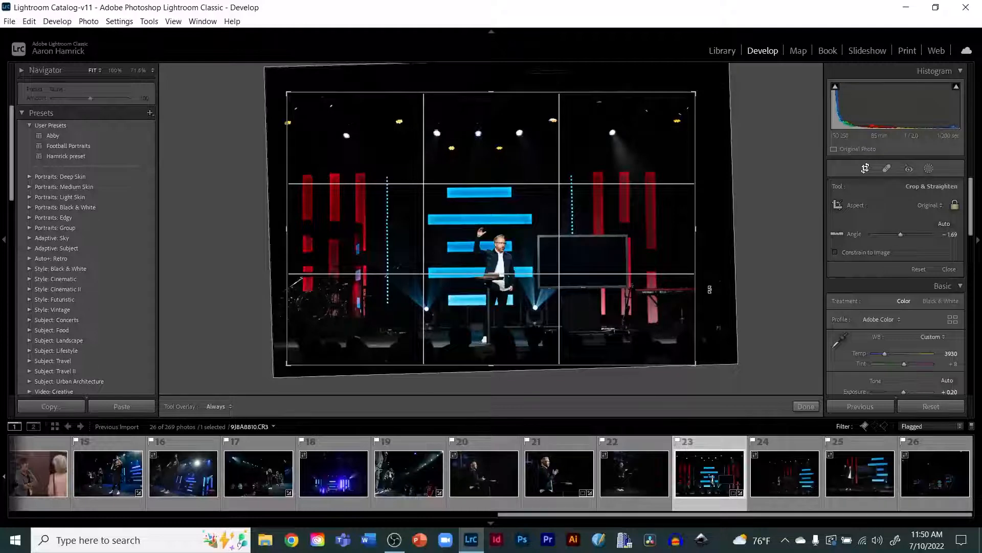
{"action": "key", "text": "Return"}
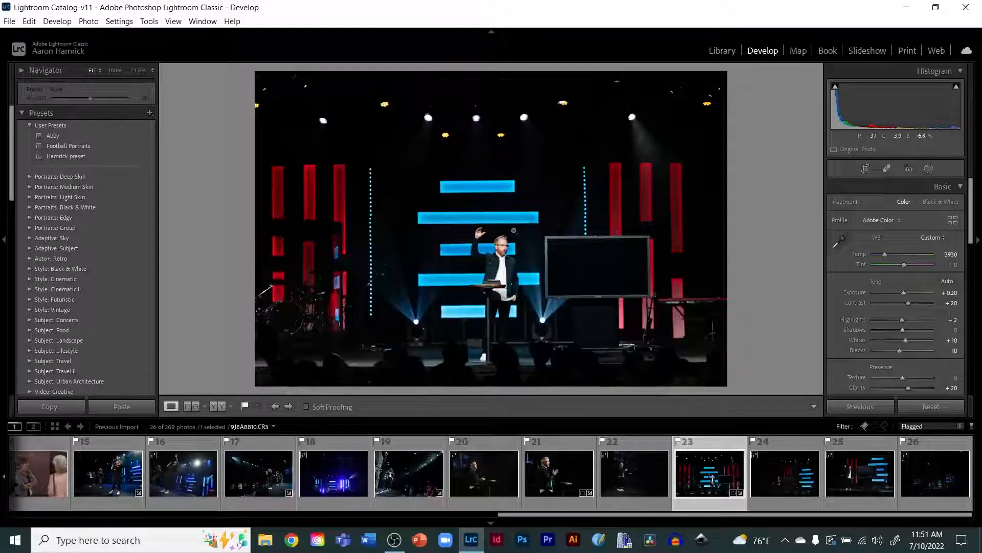
Step: Zoom into the speaker on the stage photo and lower its highlights to -14
{"action": "left_click", "coordinate": [507, 250]}
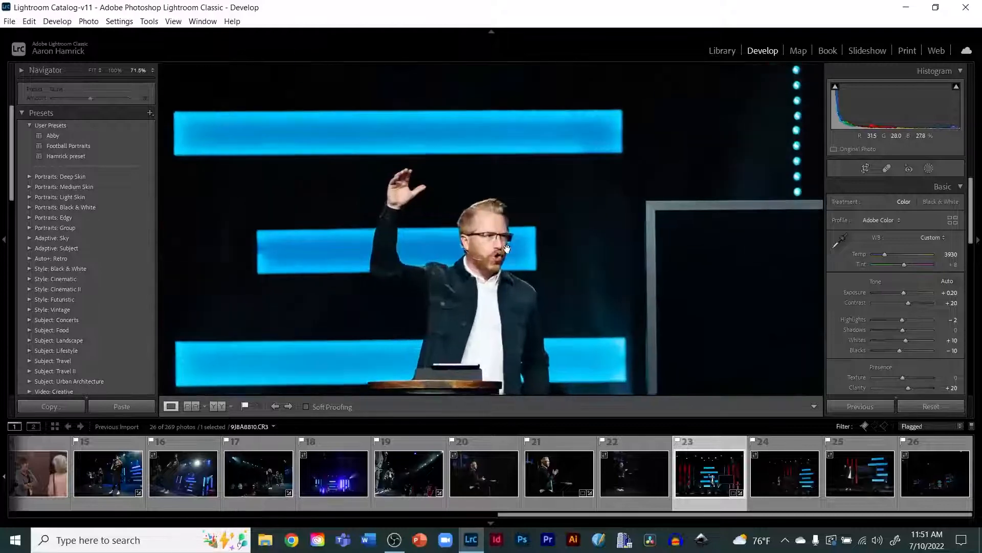
{"action": "left_click_drag", "start_coordinate": [507, 249], "coordinate": [489, 163]}
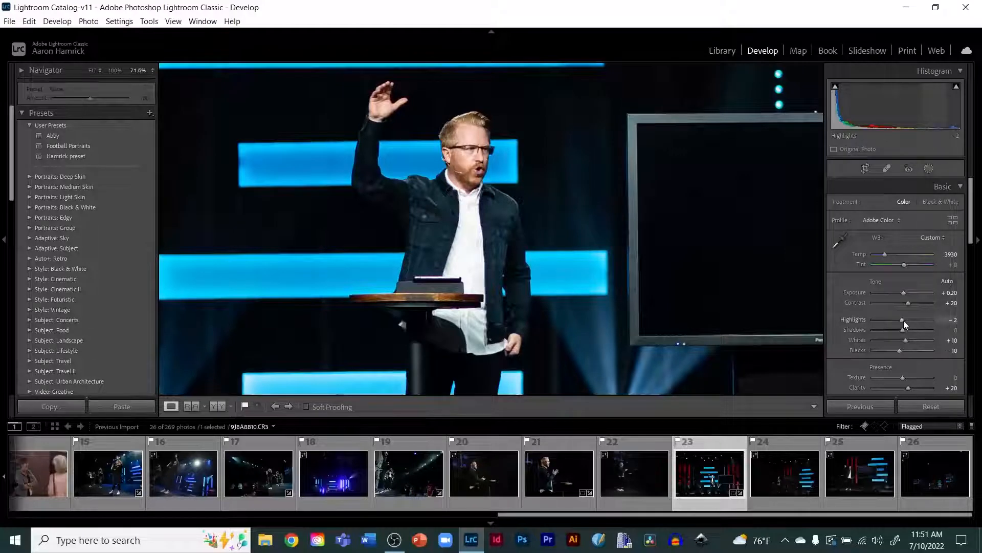
{"action": "left_click_drag", "start_coordinate": [903, 321], "coordinate": [901, 320]}
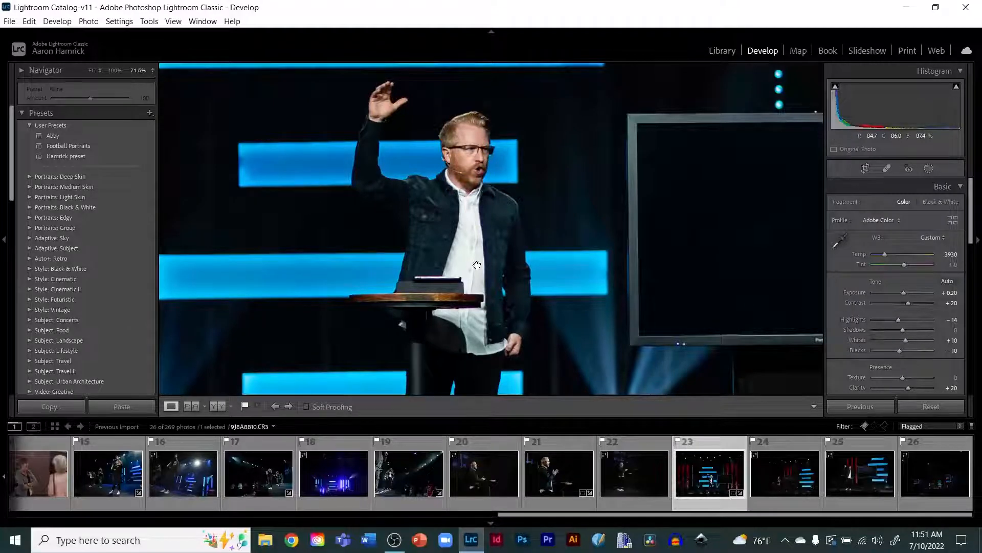
Step: Toggle the before and after view to compare the stage photo's edits
{"action": "key", "text": "backslash"}
{"action": "key", "text": "backslash"}
{"action": "key", "text": "backslash"}
{"action": "key", "text": "backslash"}
{"action": "left_click", "coordinate": [477, 265]}
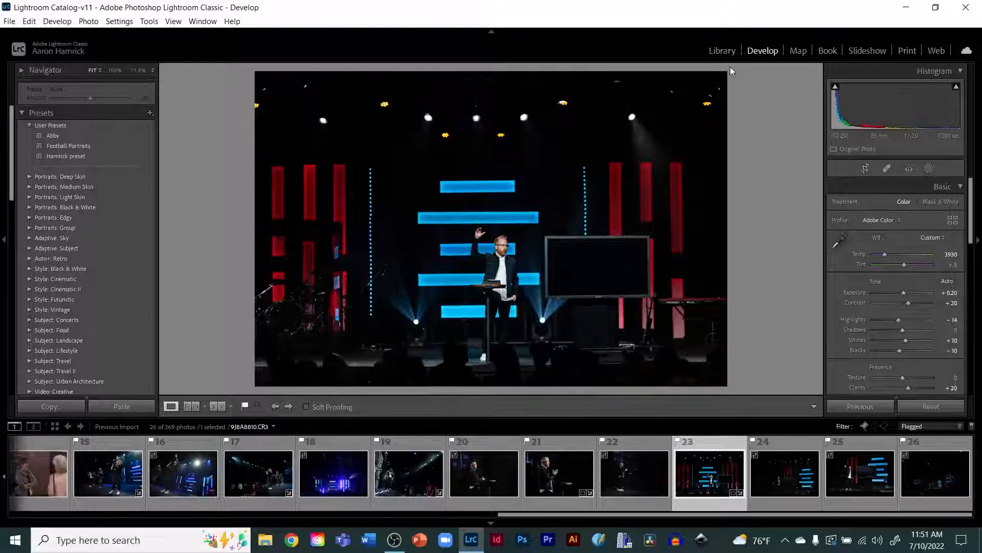
Step: Switch to the Library module, opening and cancelling the Export dialog
{"action": "left_click", "coordinate": [722, 53]}
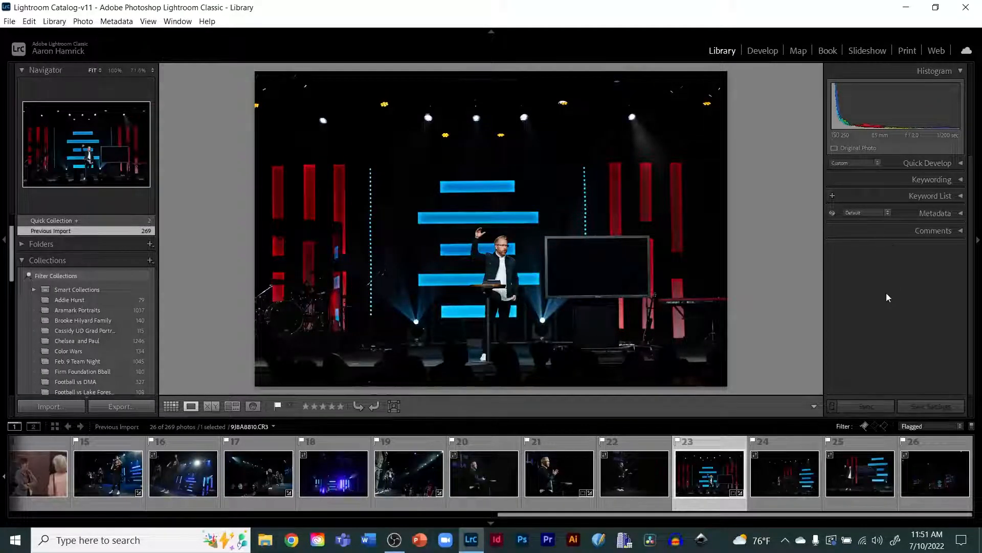
{"action": "left_click", "coordinate": [126, 405]}
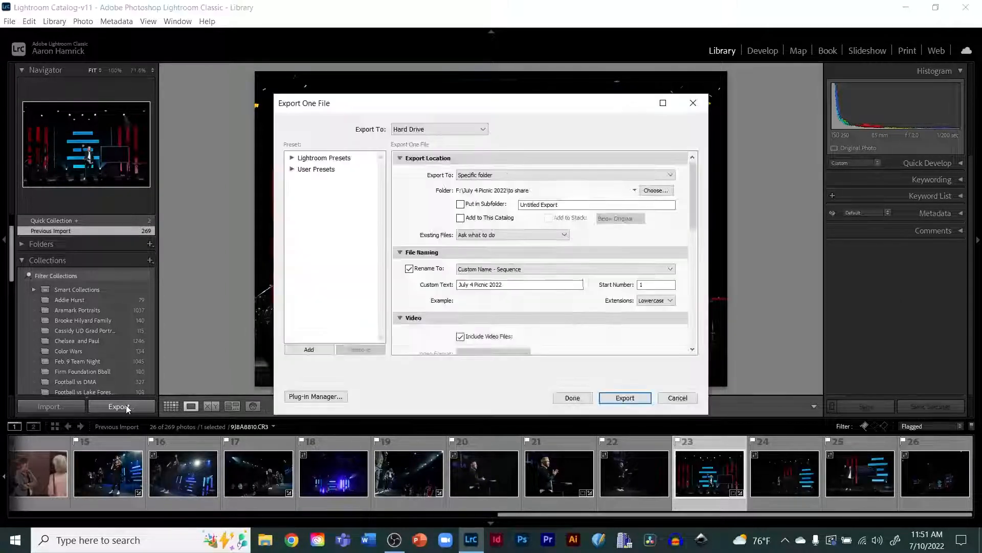
{"action": "left_click", "coordinate": [669, 394]}
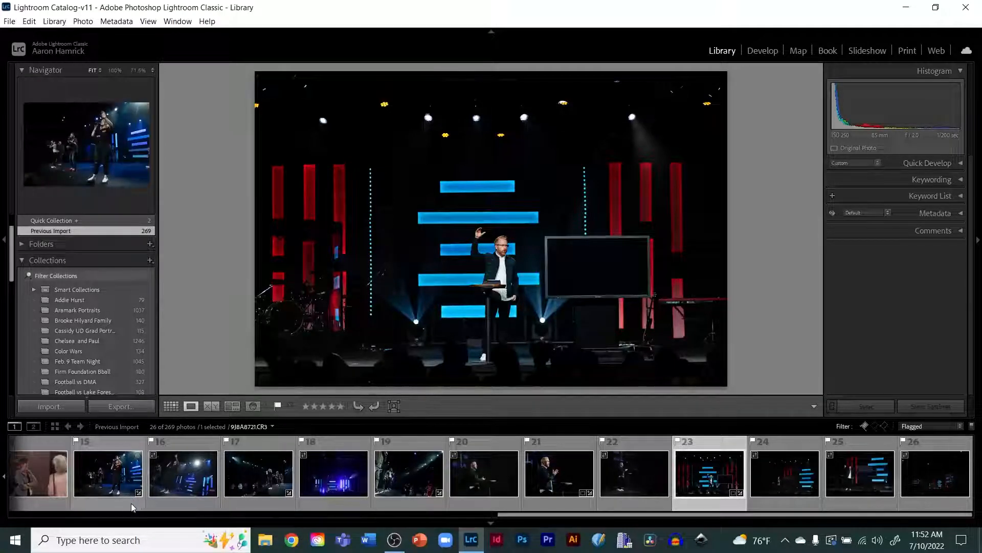
{"action": "left_click", "coordinate": [51, 483]}
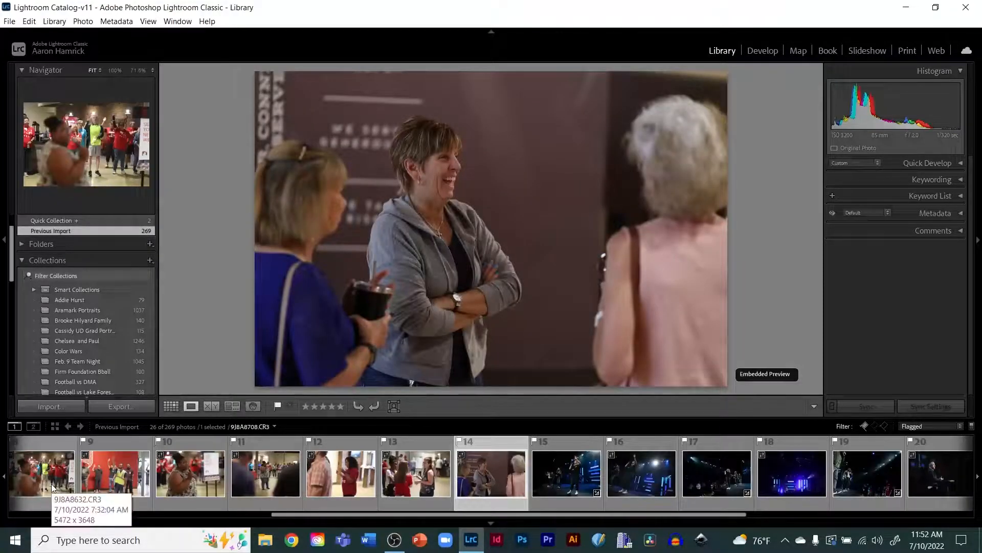
{"action": "key", "text": "ctrl+a"}
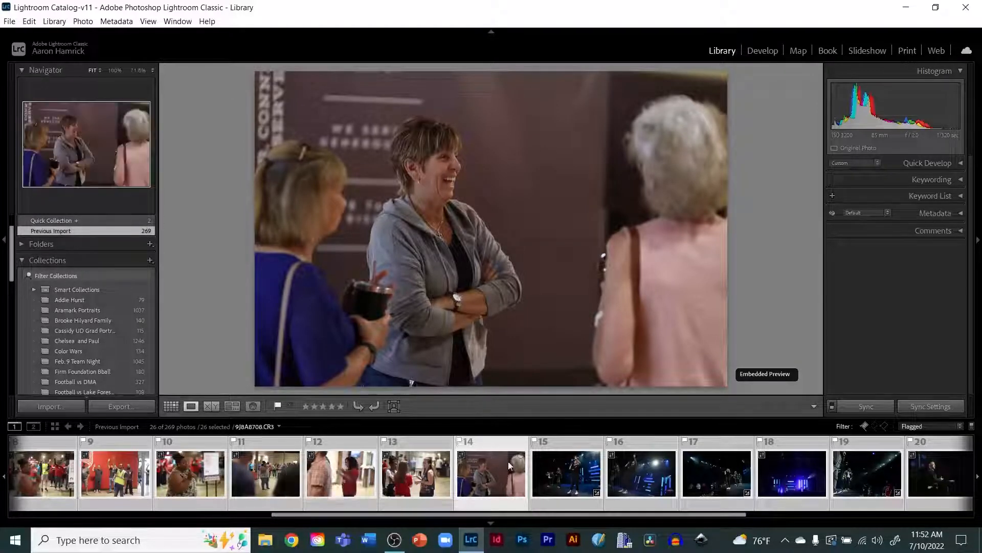
{"action": "left_click", "coordinate": [568, 486]}
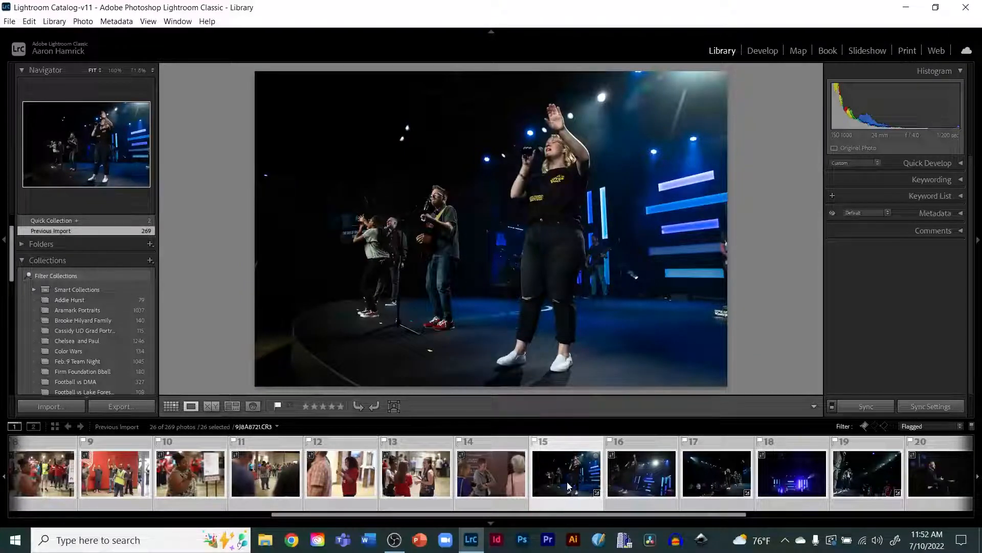
{"action": "left_click", "coordinate": [568, 486]}
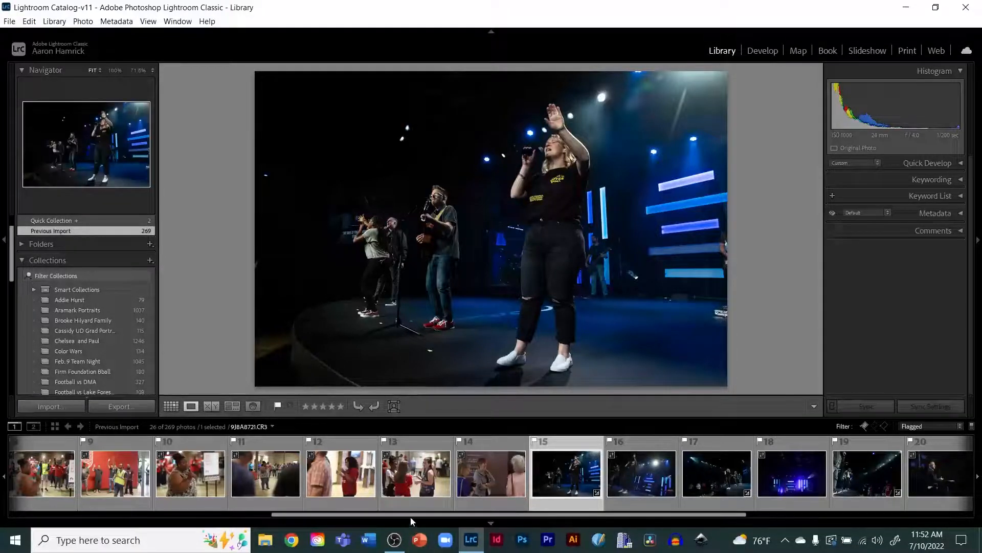
Step: Select the first two photos in the filmstrip
{"action": "left_click_drag", "start_coordinate": [410, 514], "coordinate": [97, 542]}
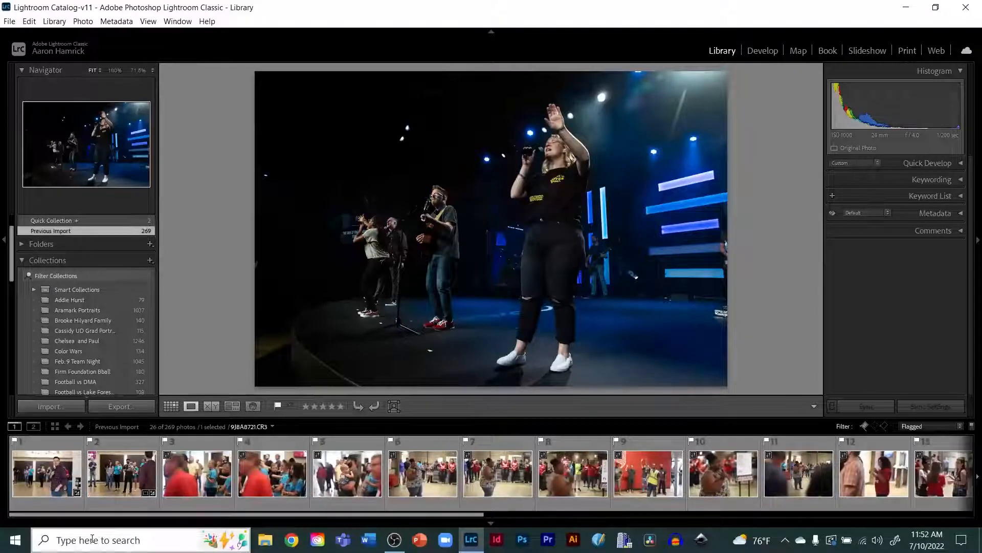
{"action": "left_click", "coordinate": [23, 475]}
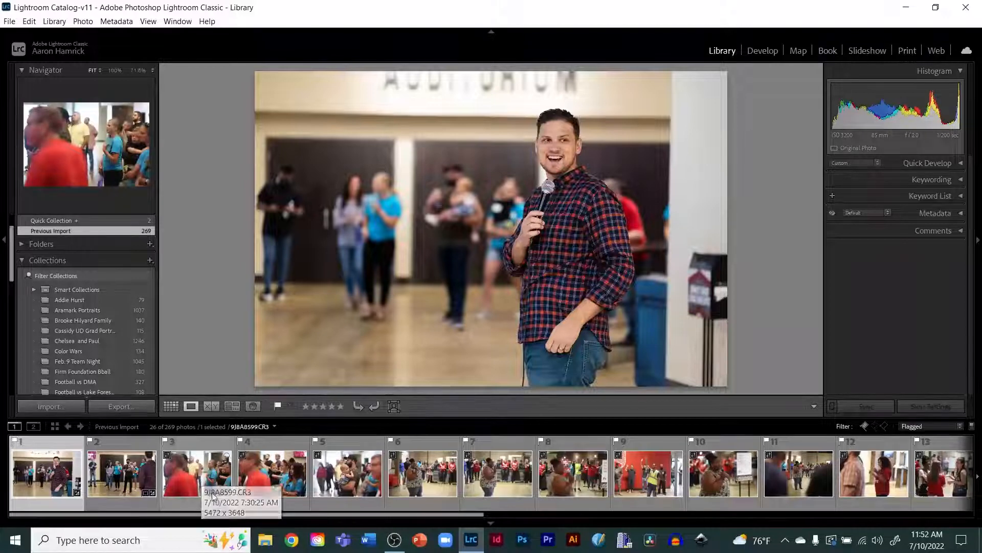
{"action": "left_click", "coordinate": [133, 479], "text": "ctrl"}
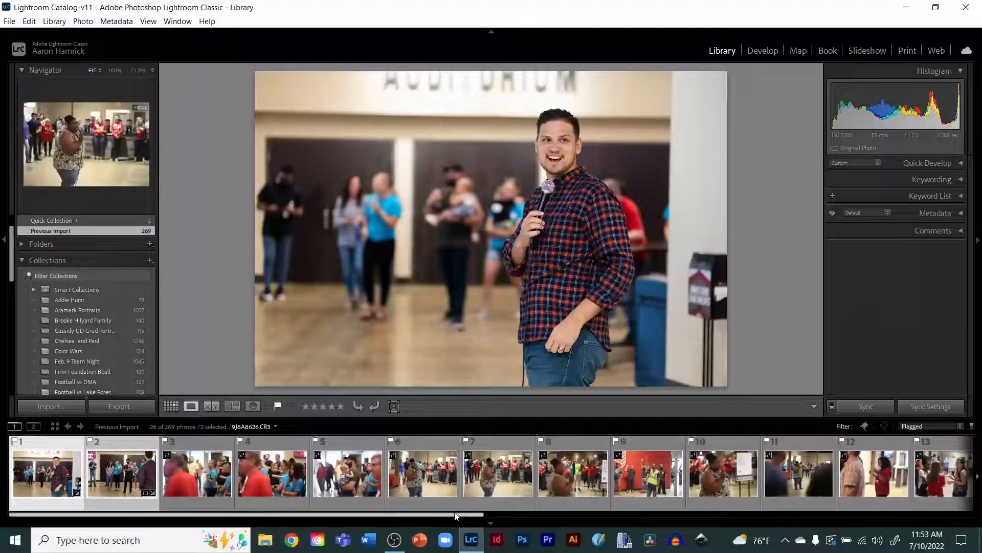
Step: Add photos 17, 19, 21 and 23 in the filmstrip to the selection
{"action": "scroll", "coordinate": [556, 502], "scroll_direction": "down", "scroll_amount": 3}
{"action": "scroll", "coordinate": [557, 502], "scroll_direction": "down", "scroll_amount": 5}
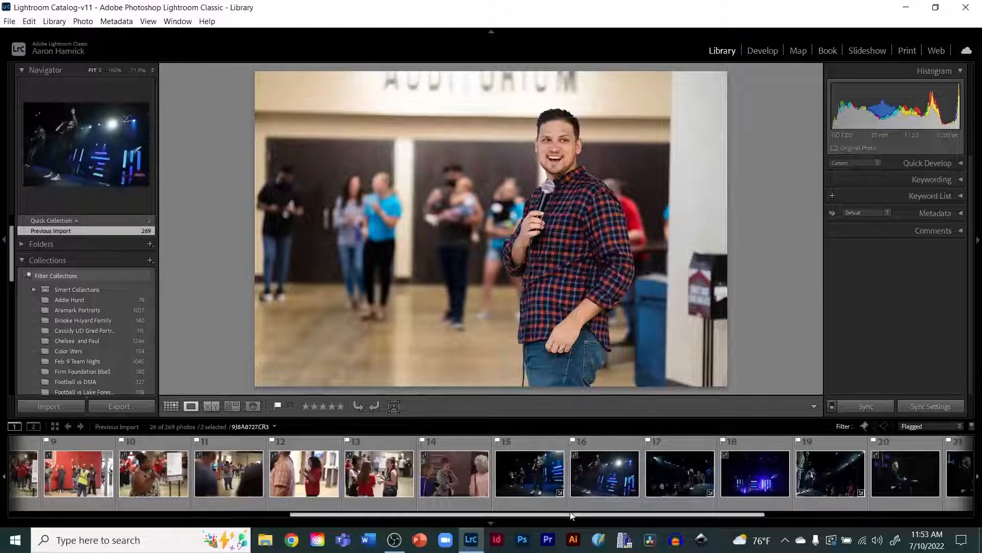
{"action": "left_click_drag", "start_coordinate": [572, 514], "coordinate": [637, 510]}
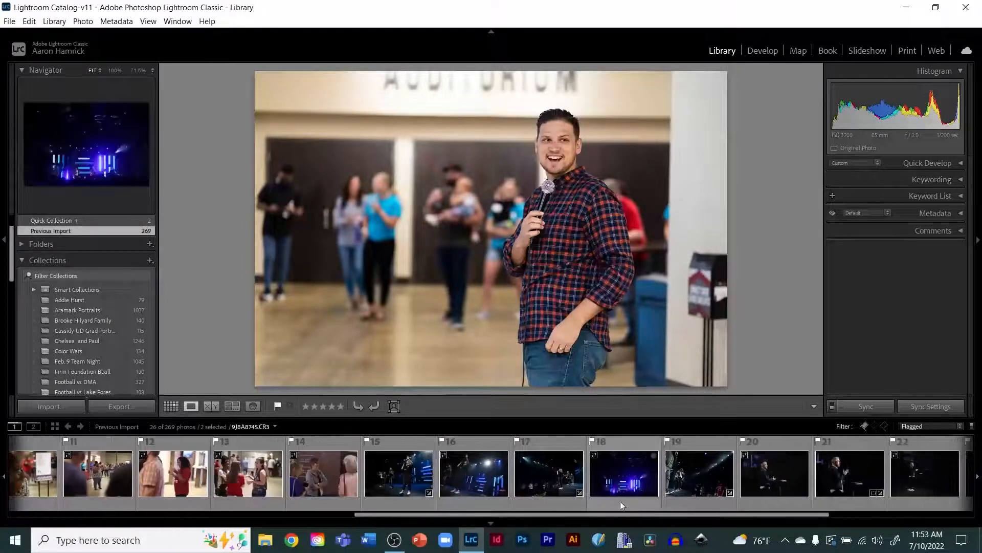
{"action": "left_click", "coordinate": [559, 485], "text": "ctrl"}
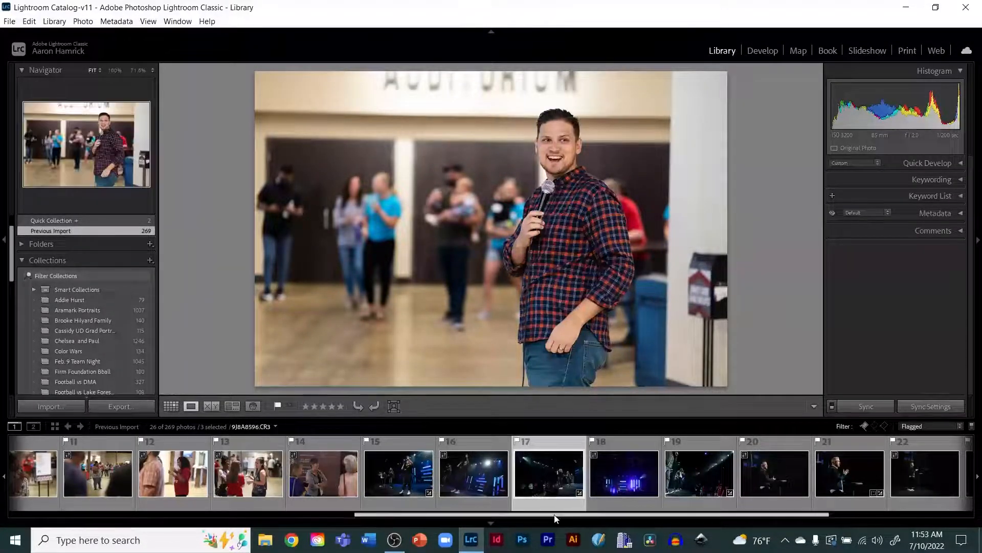
{"action": "left_click_drag", "start_coordinate": [555, 518], "coordinate": [700, 518]}
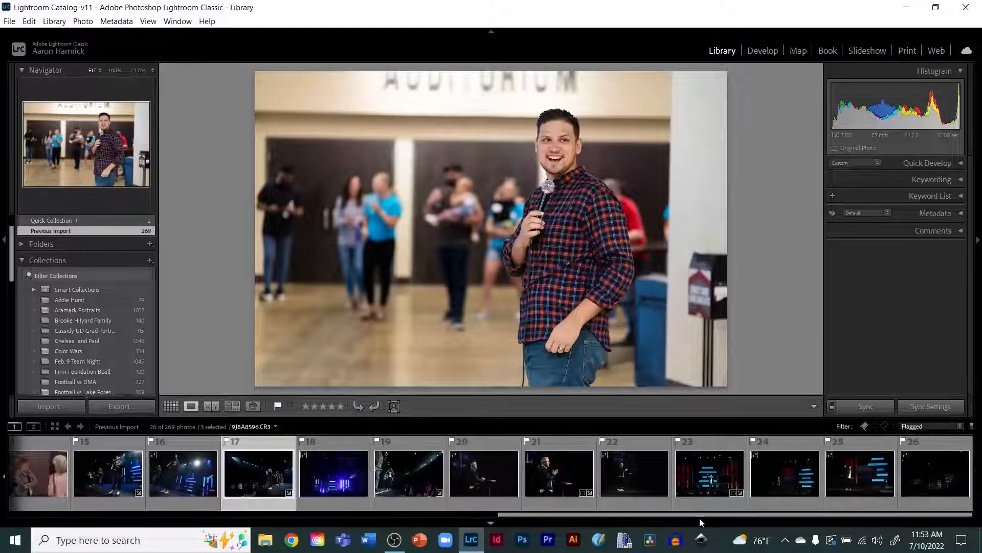
{"action": "left_click", "coordinate": [403, 477], "text": "ctrl"}
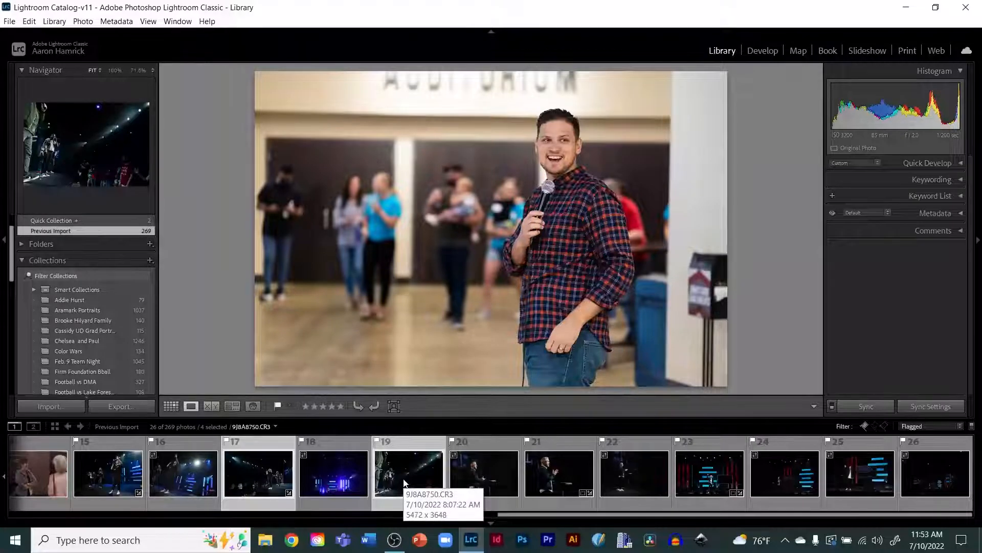
{"action": "left_click", "coordinate": [559, 481], "text": "ctrl"}
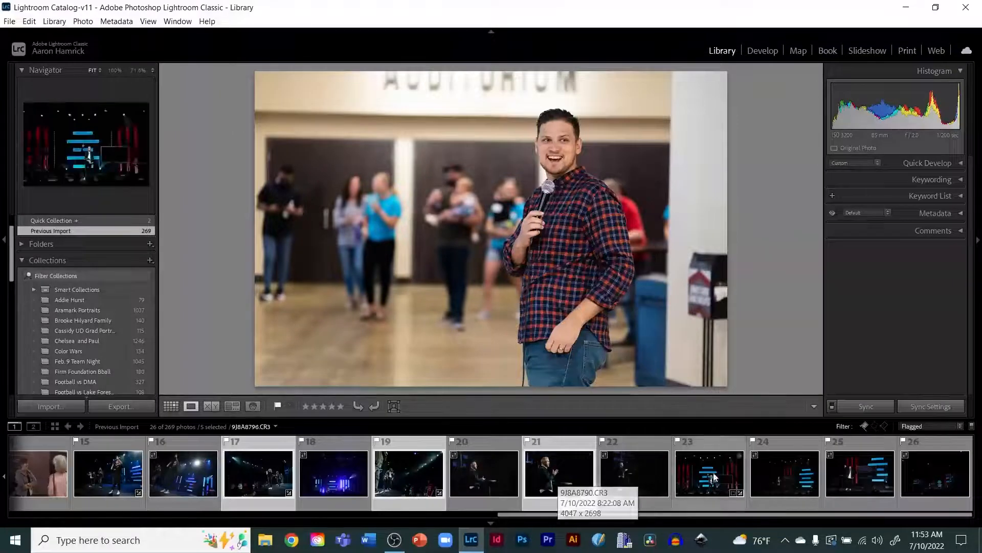
{"action": "left_click", "coordinate": [698, 482], "text": "ctrl"}
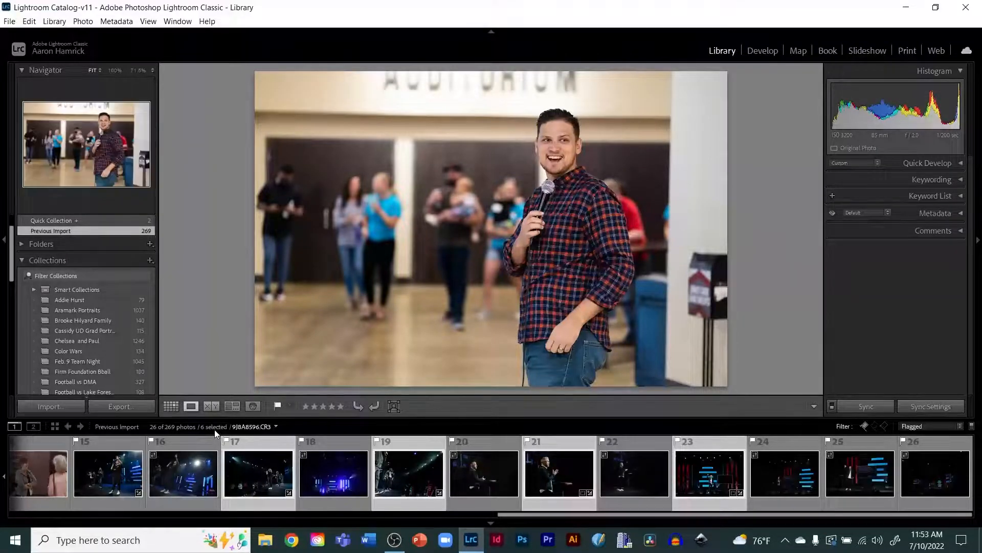
Step: Open the Export dialog for the six selected photos, keeping the export location as a specific folder
{"action": "left_click", "coordinate": [119, 407]}
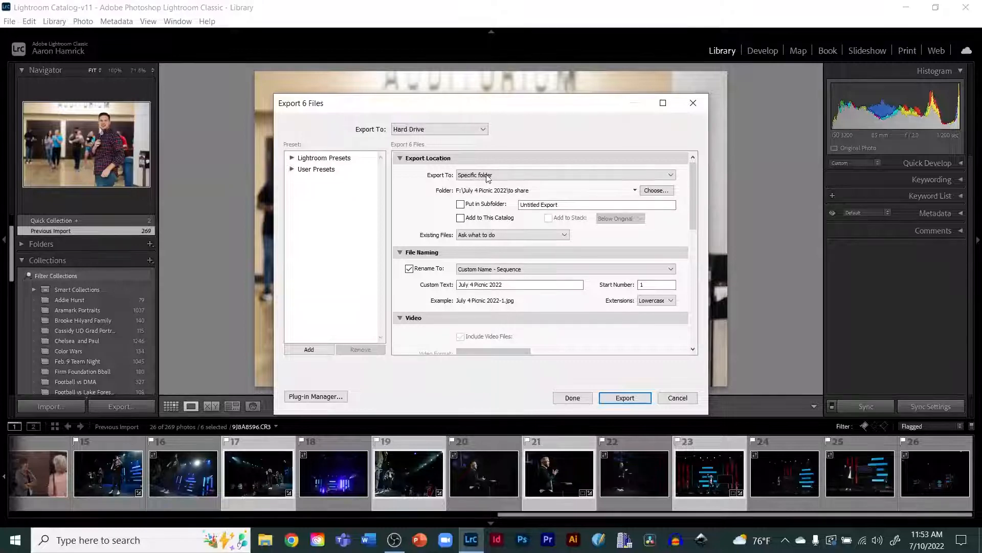
{"action": "left_click", "coordinate": [533, 175]}
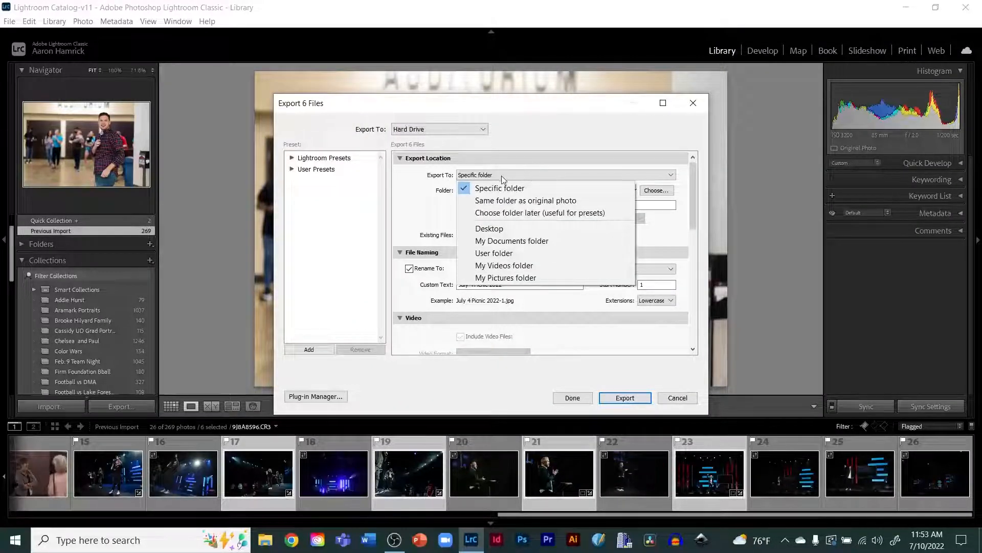
{"action": "left_click", "coordinate": [477, 176]}
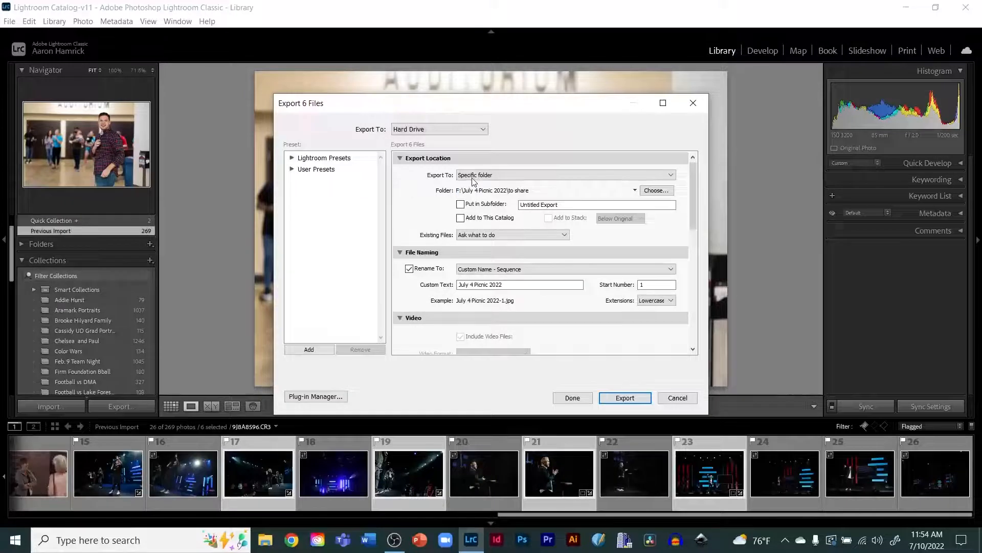
Step: Choose F:\The Journey Photos\2022\24 July 10, 2022\to share as the export folder
{"action": "left_click", "coordinate": [657, 191]}
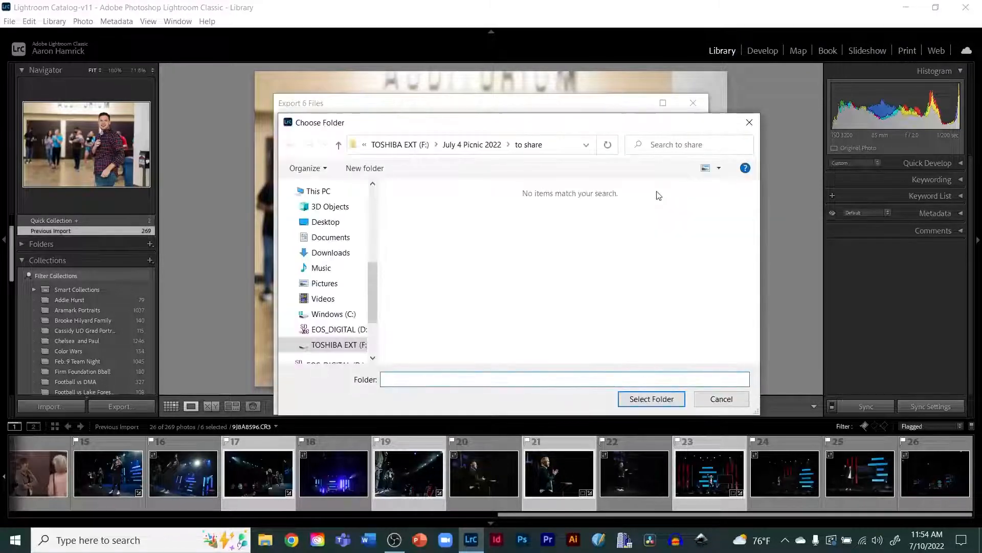
{"action": "left_click", "coordinate": [398, 146]}
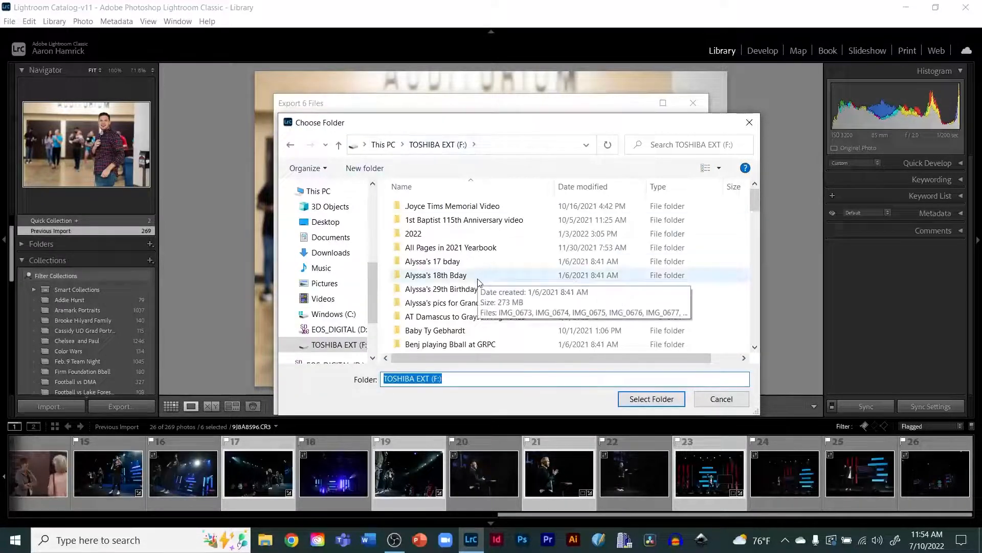
{"action": "scroll", "coordinate": [479, 282], "scroll_direction": "down", "scroll_amount": 10}
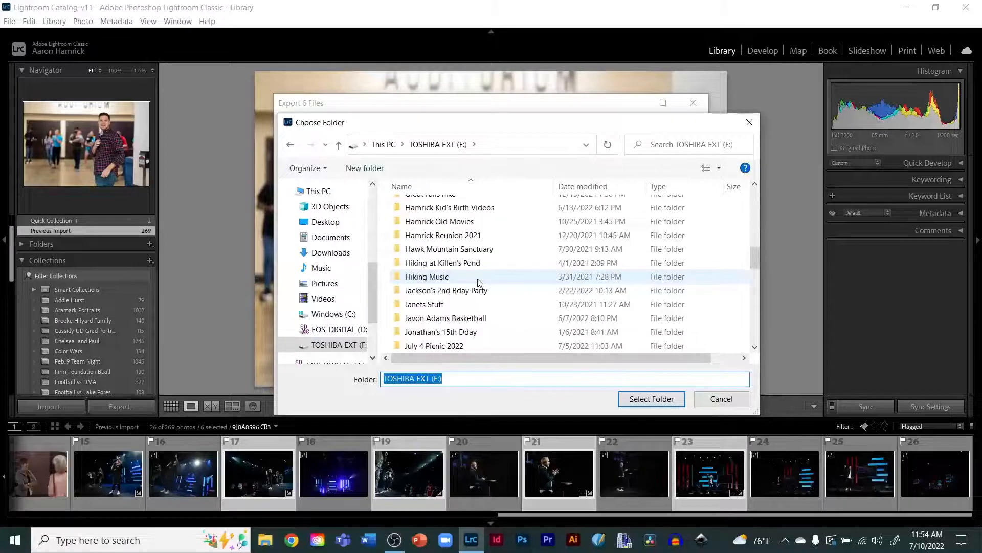
{"action": "scroll", "coordinate": [479, 282], "scroll_direction": "down", "scroll_amount": 12}
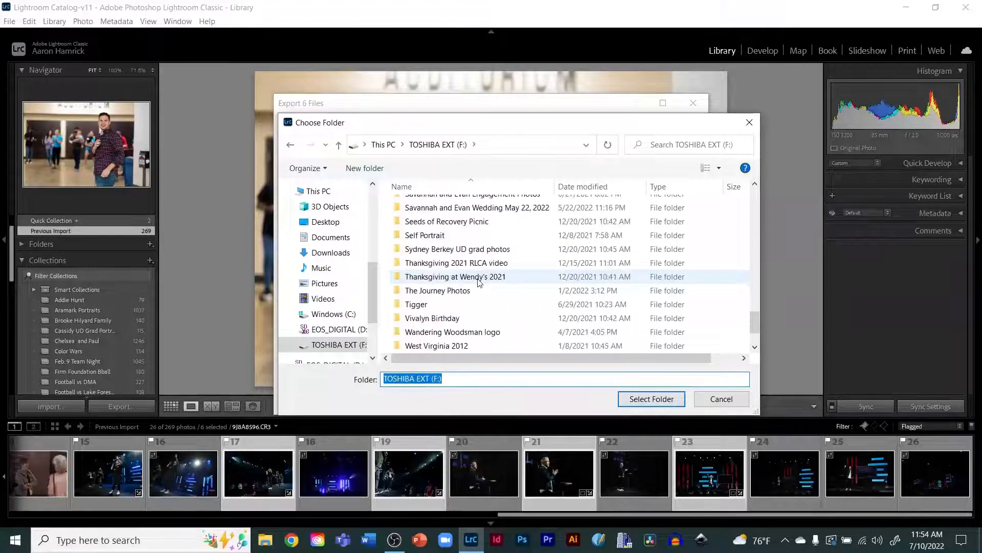
{"action": "scroll", "coordinate": [480, 282], "scroll_direction": "down", "scroll_amount": 1}
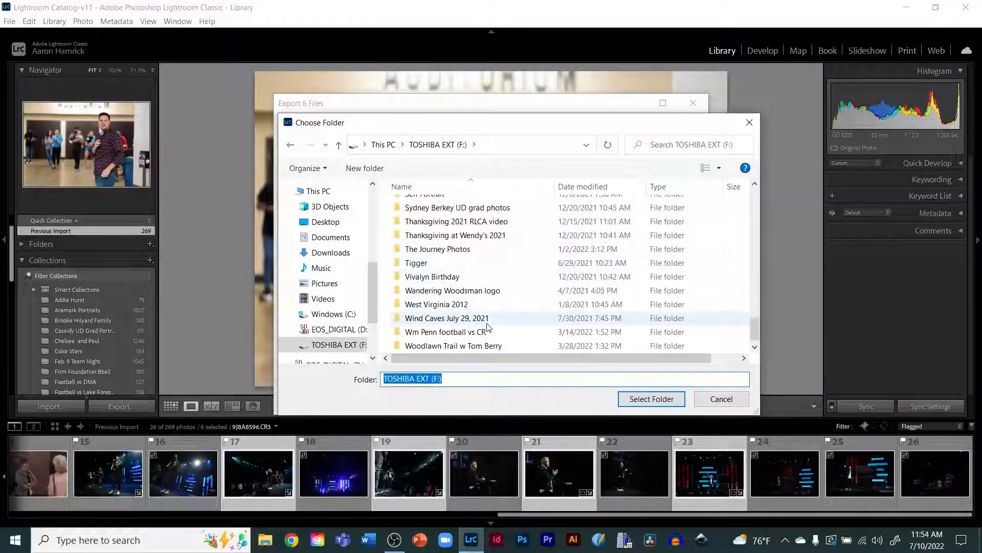
{"action": "double_click", "coordinate": [435, 249]}
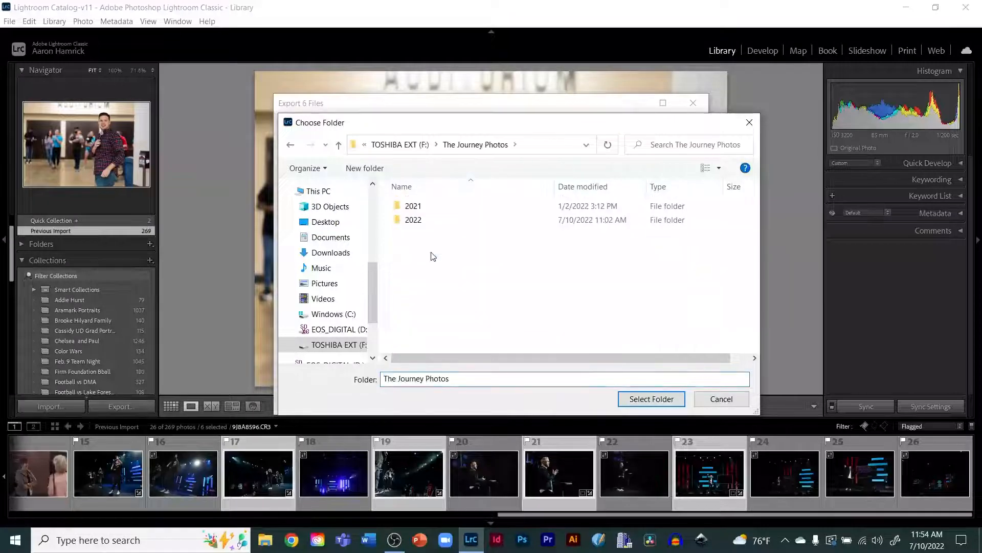
{"action": "double_click", "coordinate": [416, 223]}
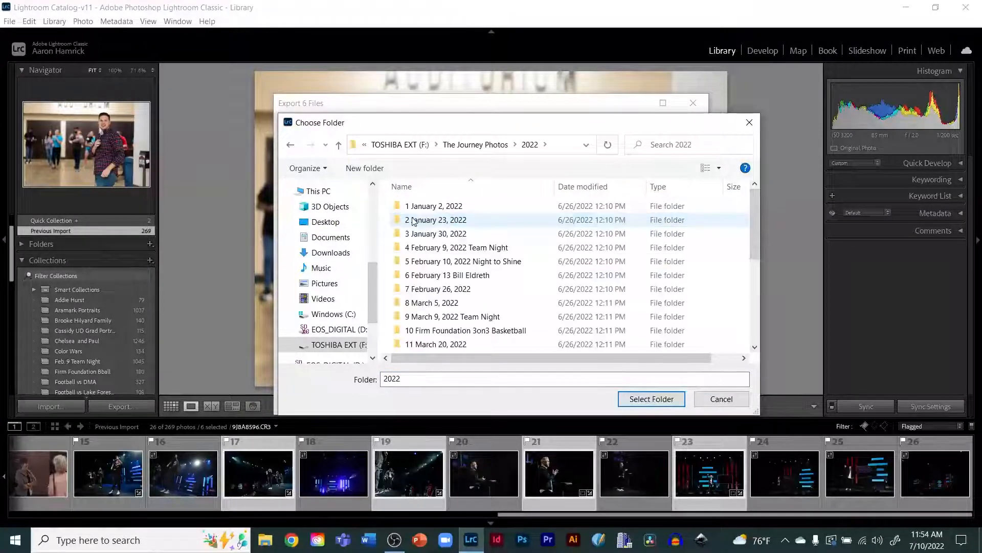
{"action": "scroll", "coordinate": [413, 221], "scroll_direction": "down", "scroll_amount": 4}
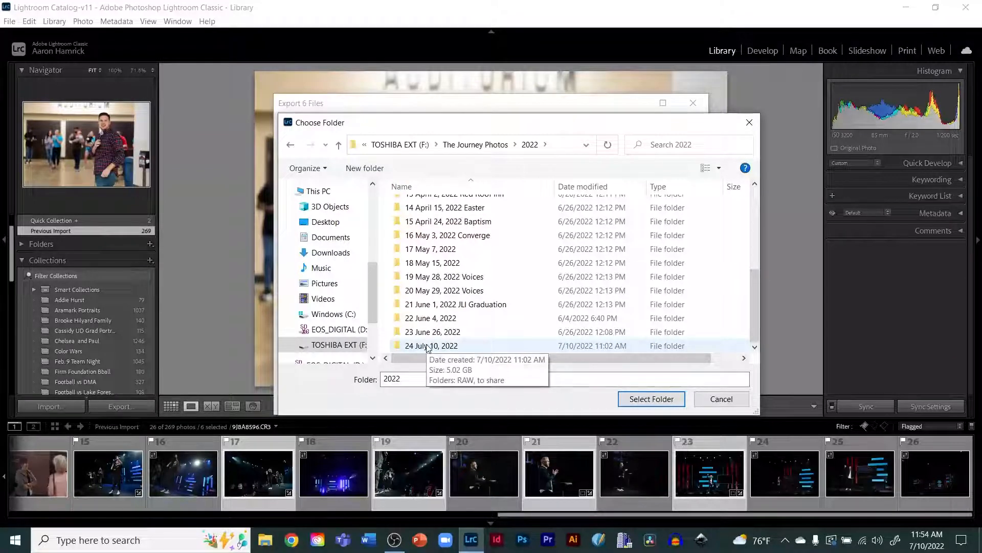
{"action": "double_click", "coordinate": [427, 346]}
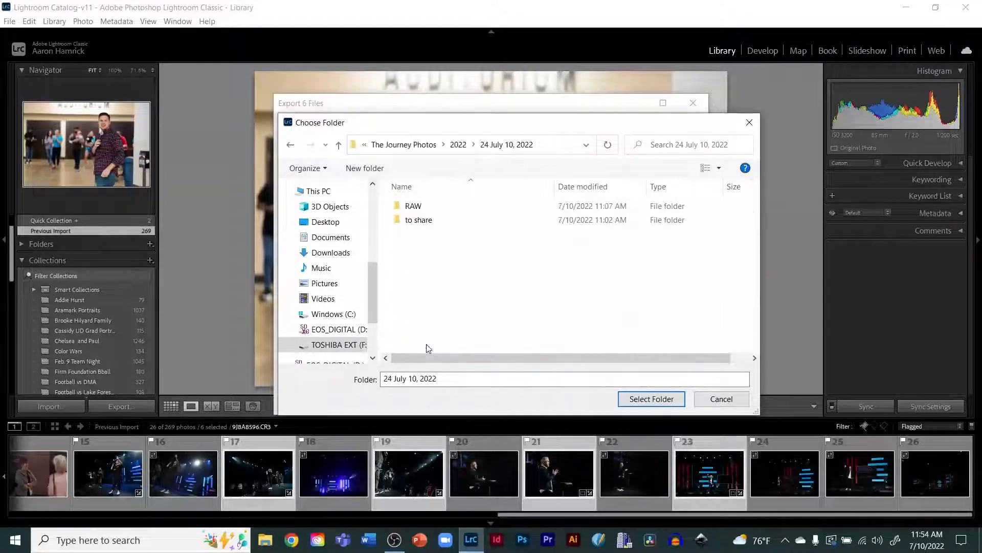
{"action": "double_click", "coordinate": [419, 221]}
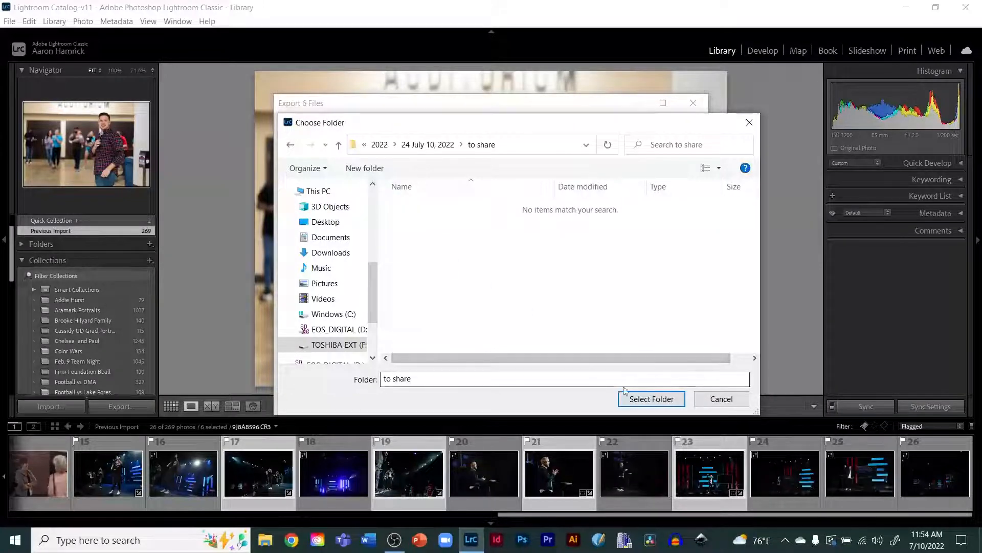
{"action": "left_click", "coordinate": [641, 402]}
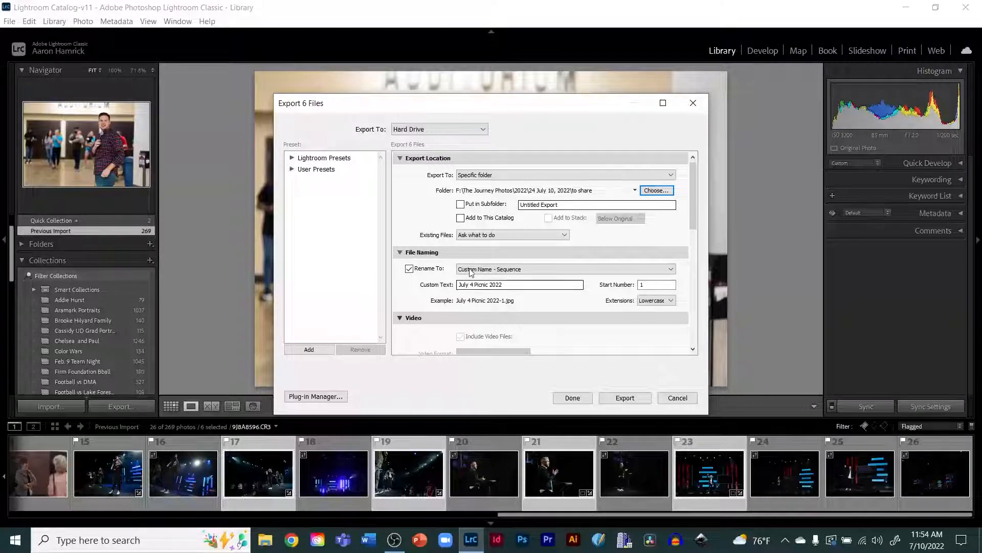
Step: Set the file naming custom text to 'The Journey July 10, 2022 by' plus the photographer's name, keeping lowercase extensions
{"action": "left_click", "coordinate": [509, 271]}
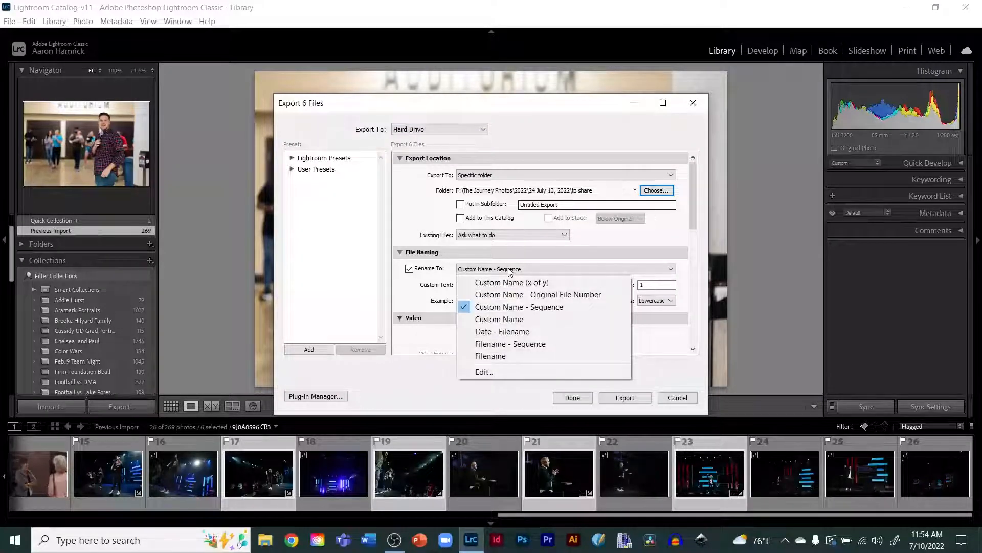
{"action": "left_click", "coordinate": [410, 300]}
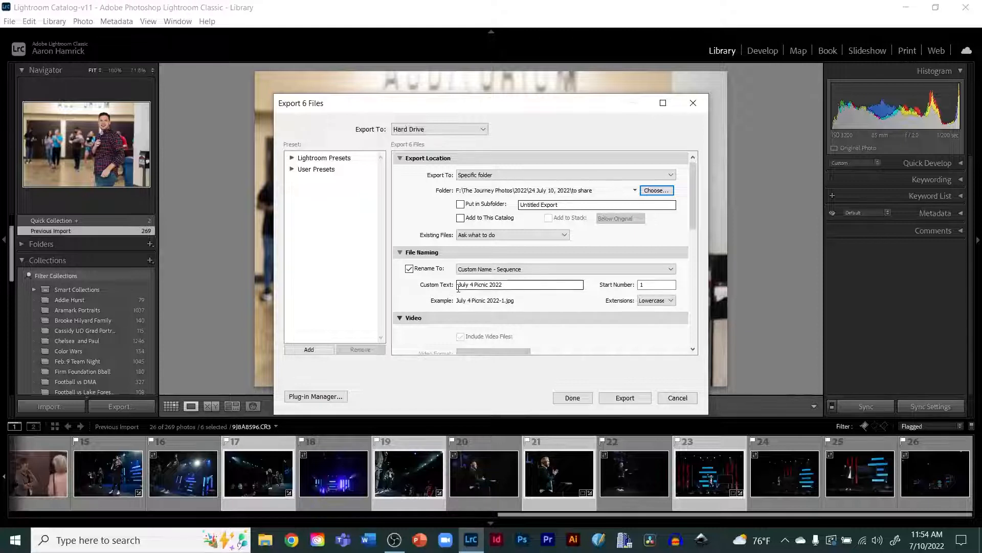
{"action": "left_click", "coordinate": [510, 285]}
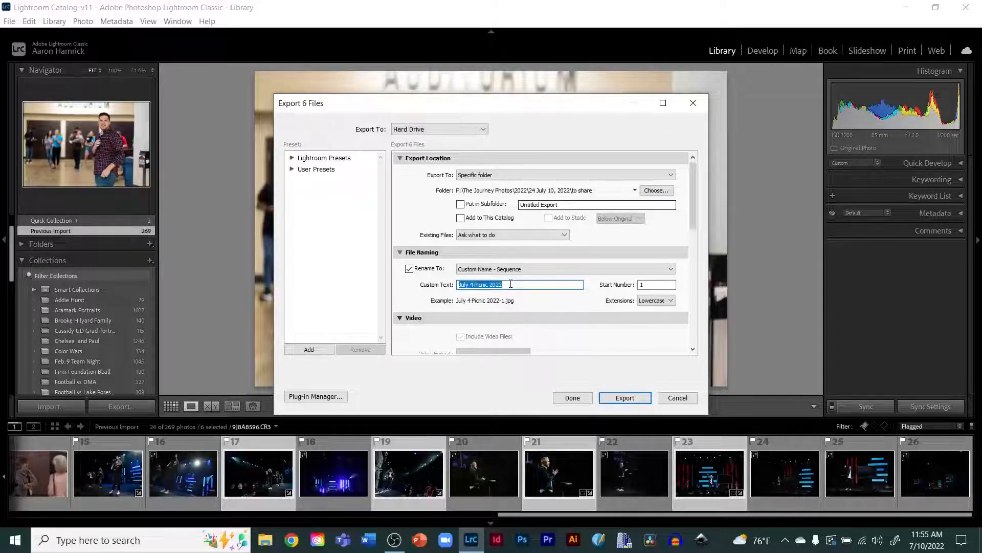
{"action": "type", "text": "The Journey"}
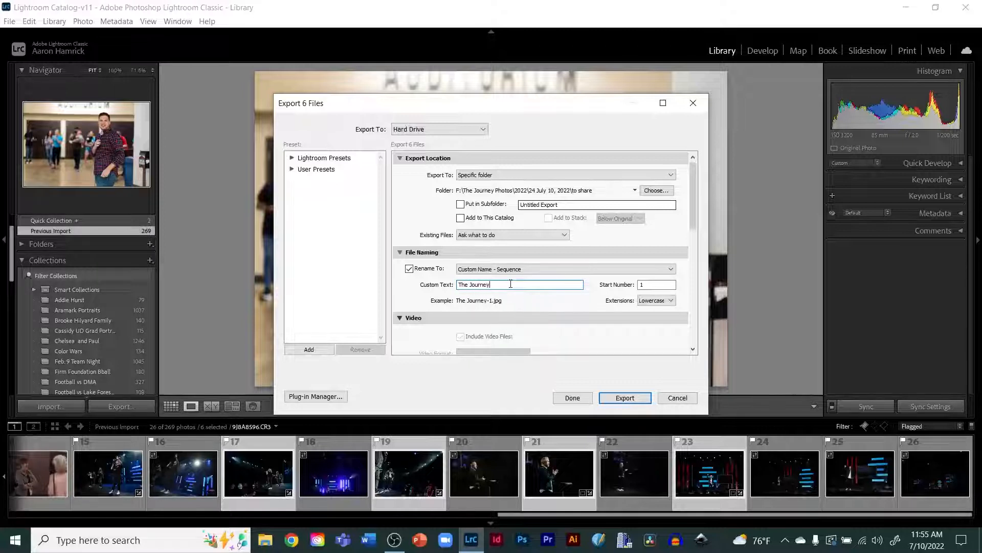
{"action": "type", "text": " July 10, 202"}
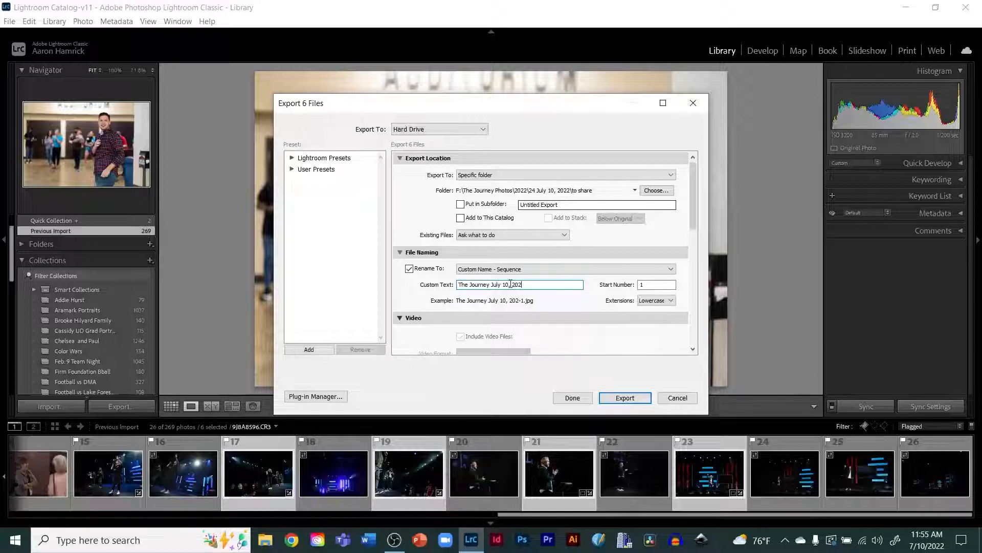
{"action": "type", "text": "2 by A. Hamrick"}
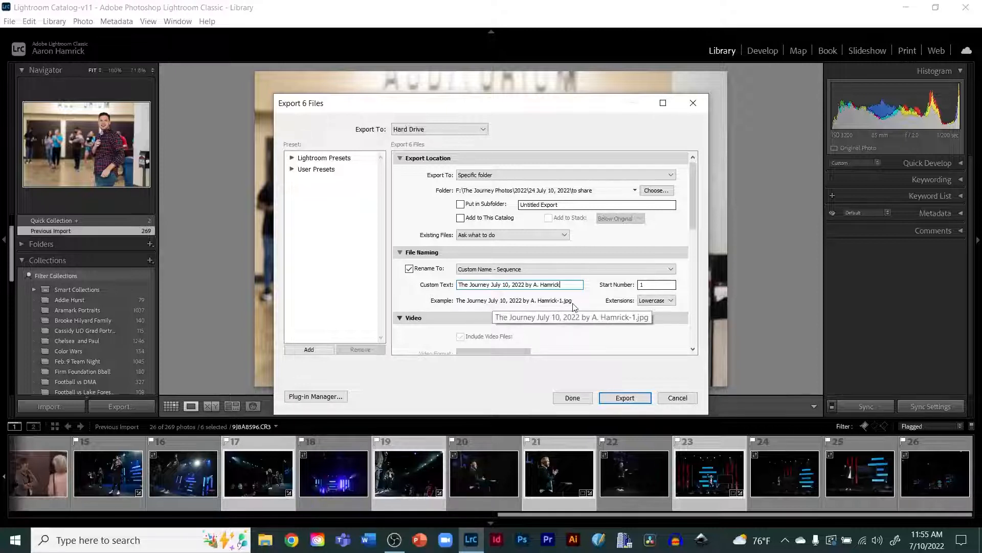
{"action": "left_click", "coordinate": [657, 303]}
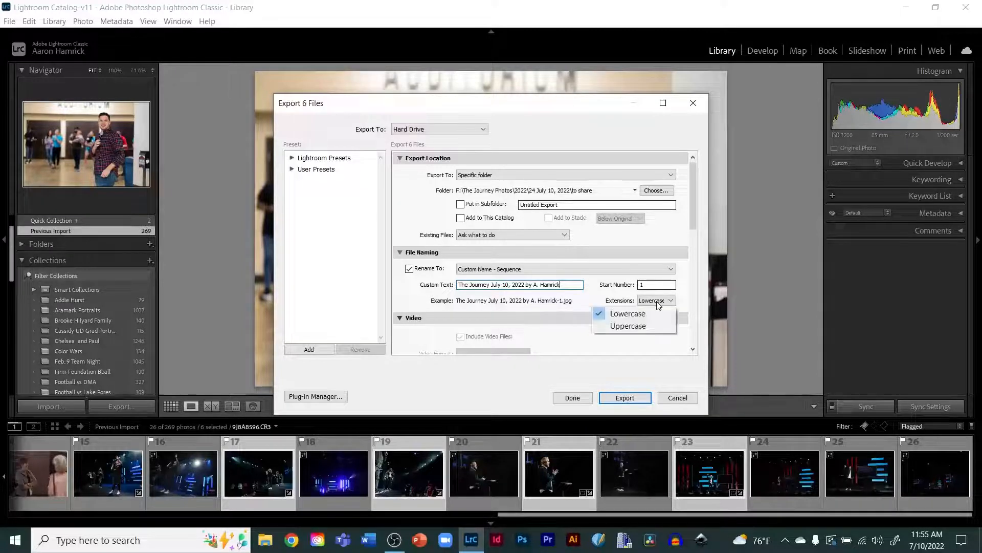
{"action": "left_click", "coordinate": [592, 300]}
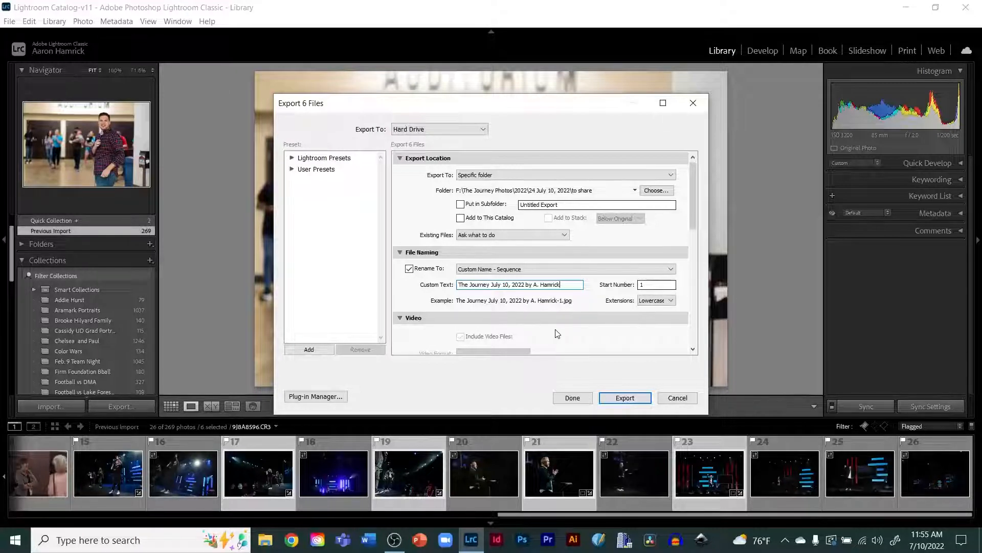
Step: Review the export file settings, keeping JPEG format and sRGB color space, and export the six photos
{"action": "scroll", "coordinate": [556, 331], "scroll_direction": "down", "scroll_amount": 5}
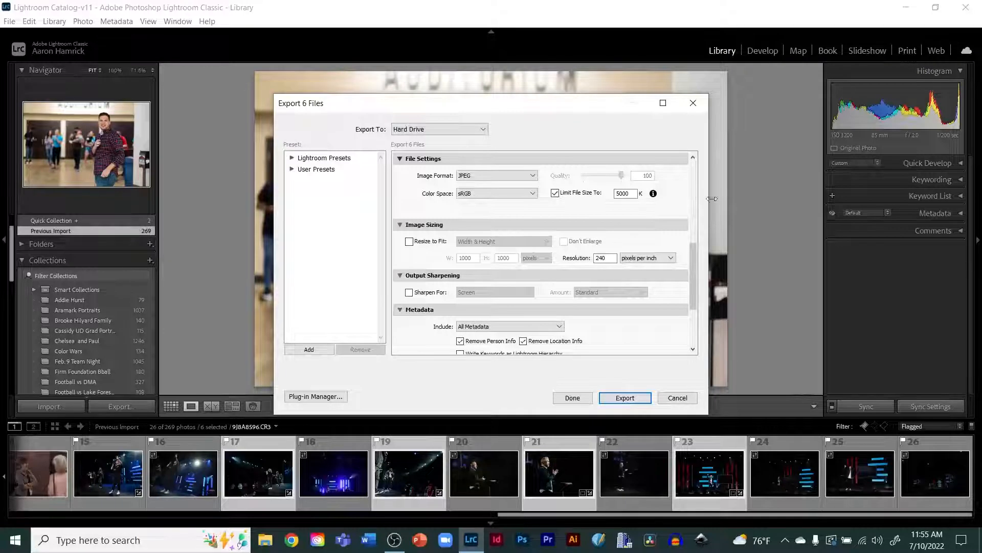
{"action": "mouse_move", "coordinate": [692, 287]}
{"action": "left_mouse_down"}
{"action": "mouse_move", "coordinate": [681, 228]}
{"action": "mouse_move", "coordinate": [689, 269]}
{"action": "left_mouse_up"}
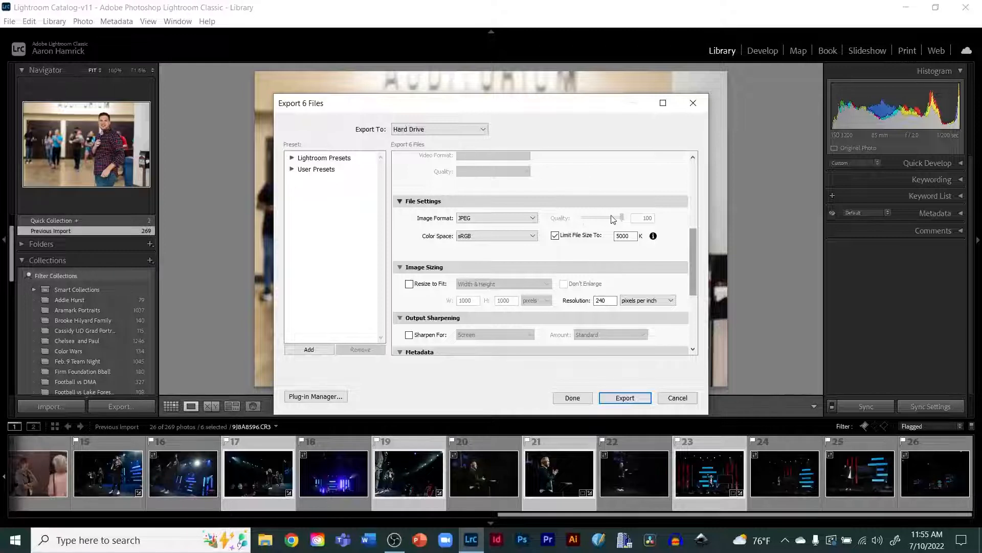
{"action": "left_click", "coordinate": [493, 220]}
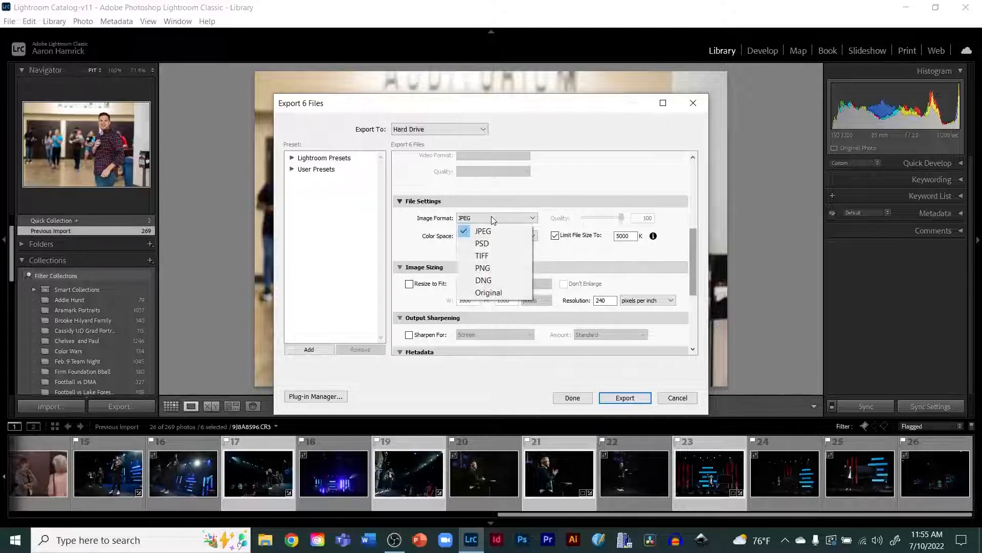
{"action": "left_click", "coordinate": [401, 227]}
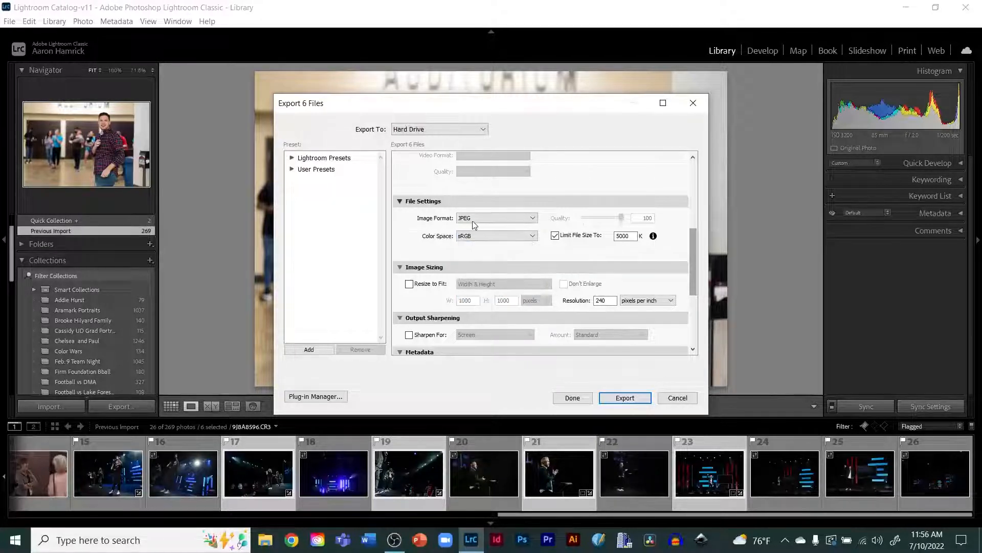
{"action": "left_click", "coordinate": [480, 235]}
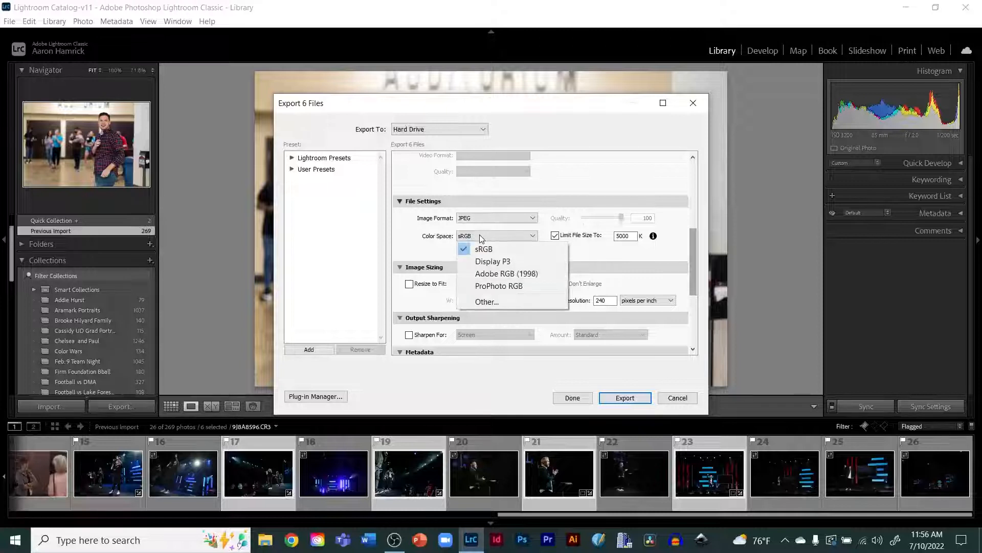
{"action": "left_click", "coordinate": [407, 260]}
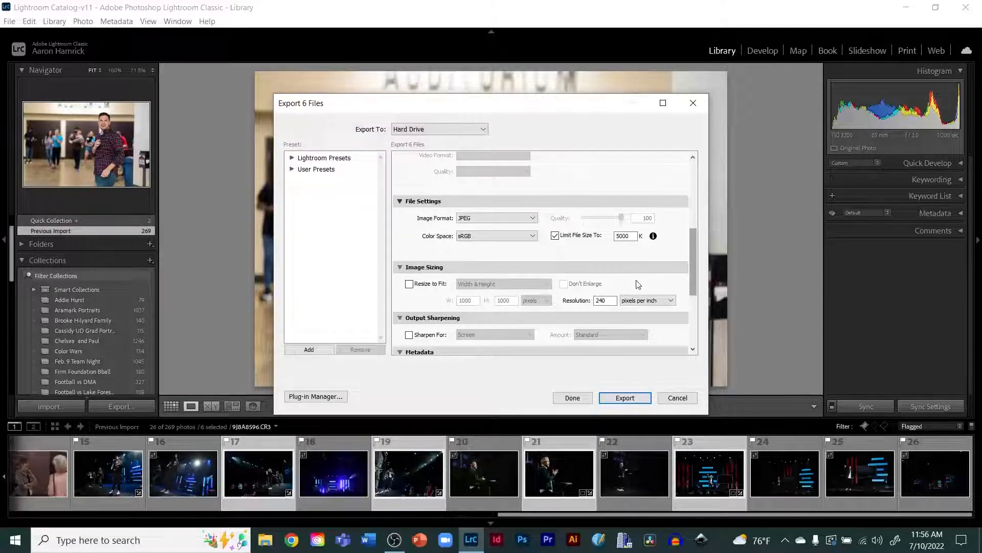
{"action": "left_click_drag", "start_coordinate": [693, 265], "coordinate": [699, 290]}
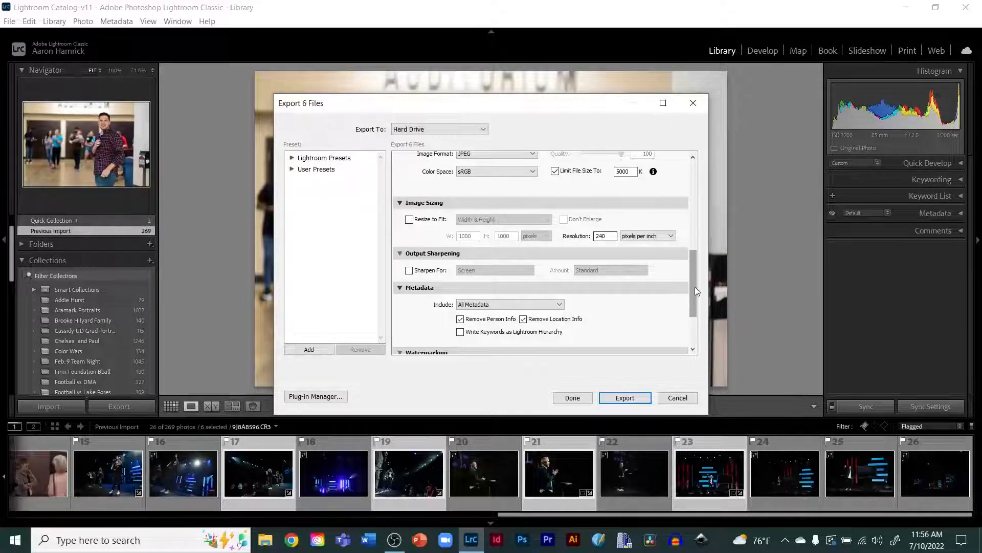
{"action": "left_click_drag", "start_coordinate": [694, 287], "coordinate": [682, 176]}
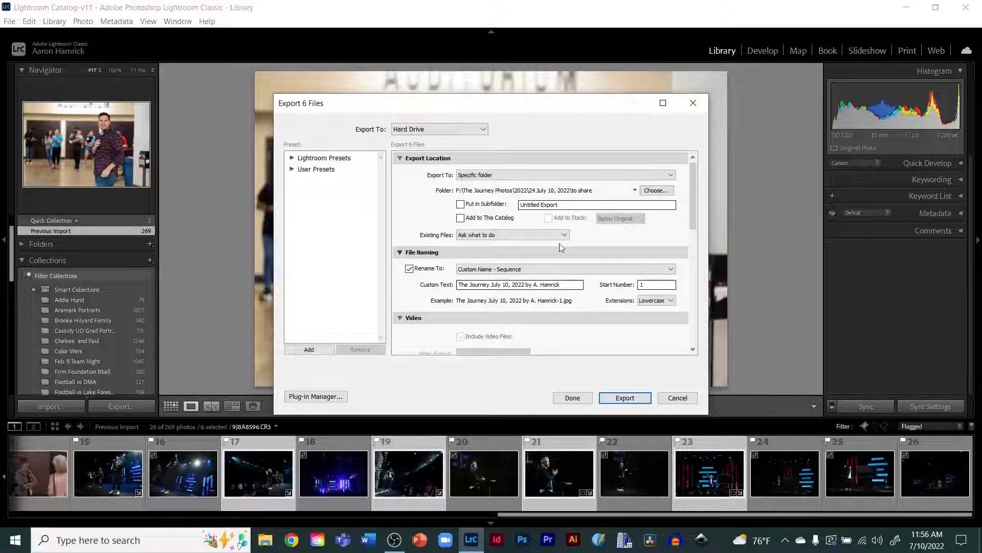
{"action": "left_click", "coordinate": [628, 402]}
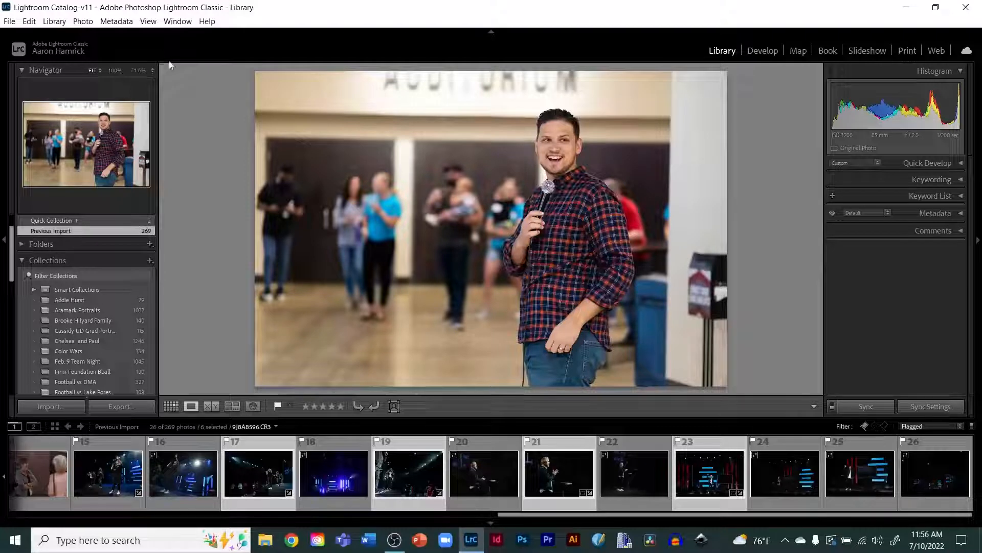
Step: Open File Explorer and browse to the 'to share' folder under TOSHIBA EXT (F:)\The Journey Photos\2022\24 July 10, 2022
{"action": "left_click", "coordinate": [264, 541]}
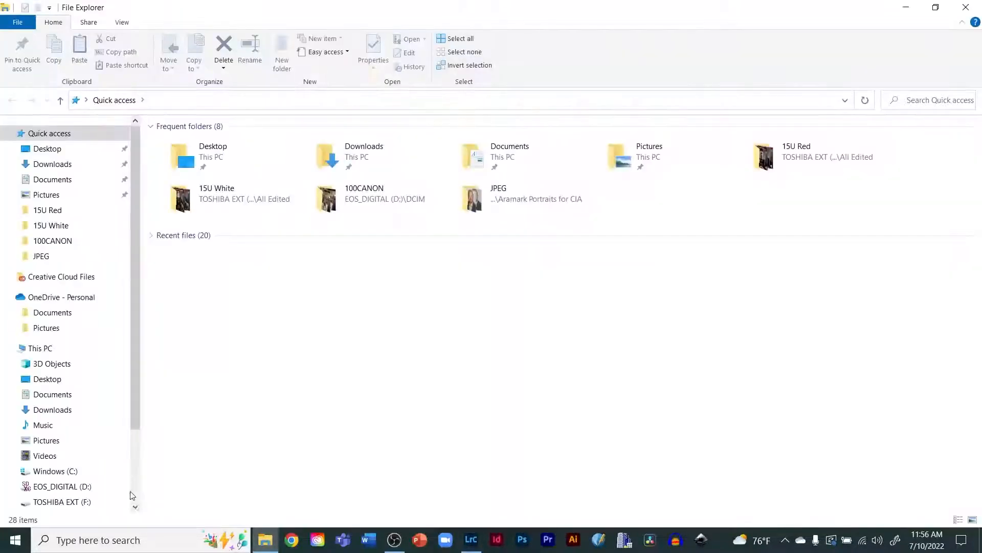
{"action": "left_click", "coordinate": [64, 506]}
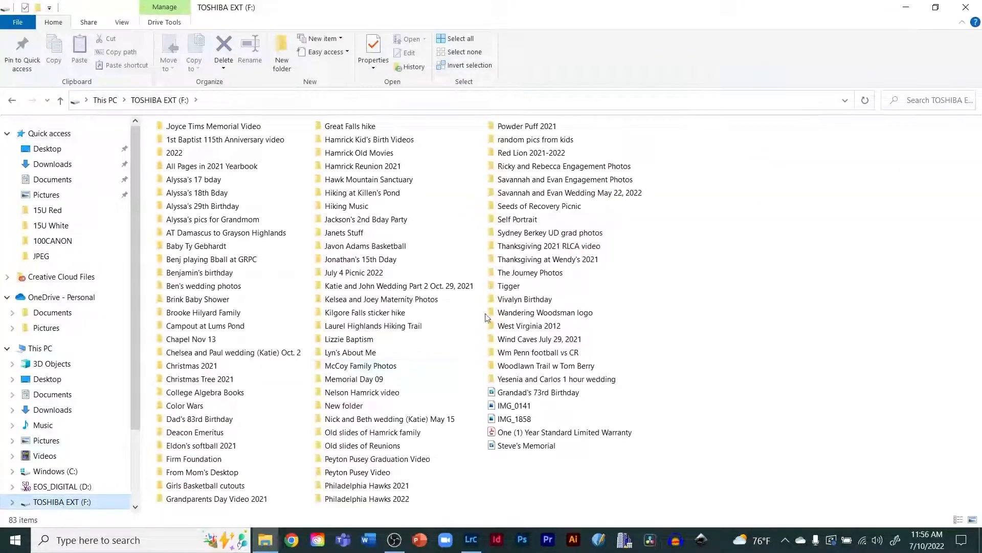
{"action": "double_click", "coordinate": [510, 274]}
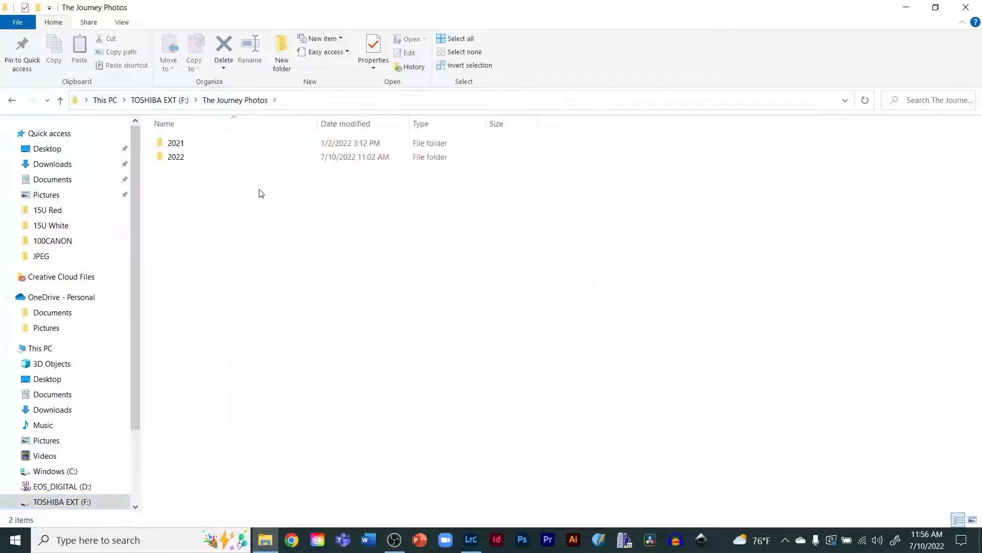
{"action": "double_click", "coordinate": [180, 158]}
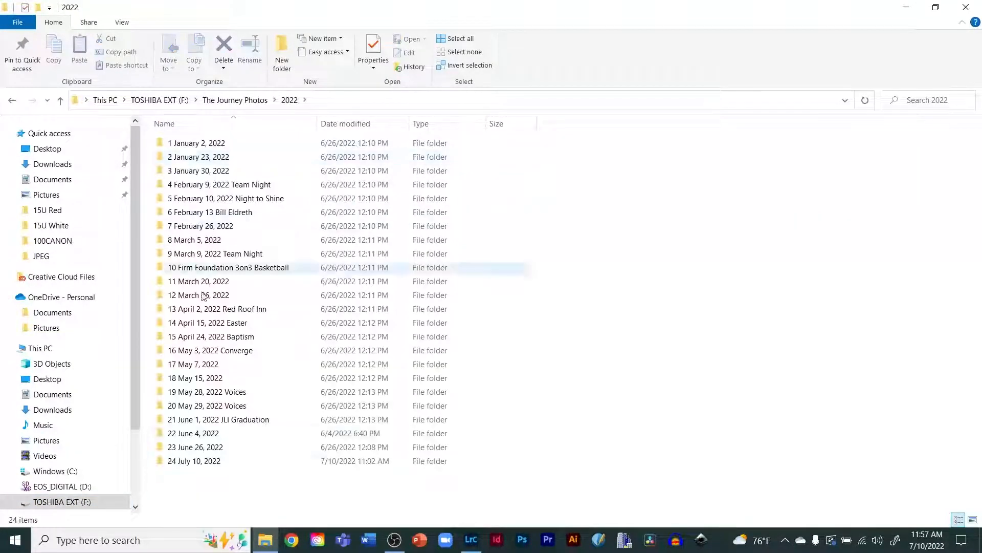
{"action": "double_click", "coordinate": [183, 462]}
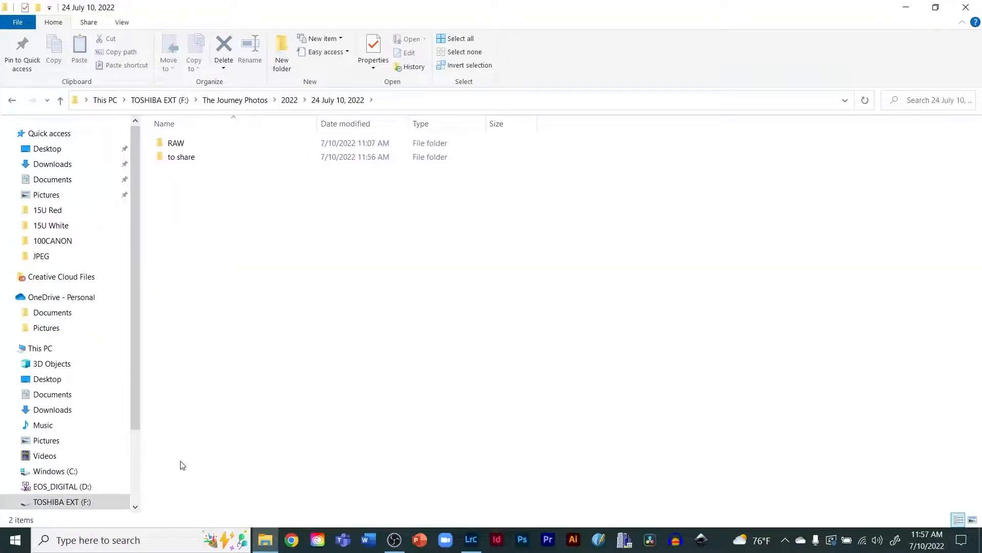
{"action": "double_click", "coordinate": [184, 156]}
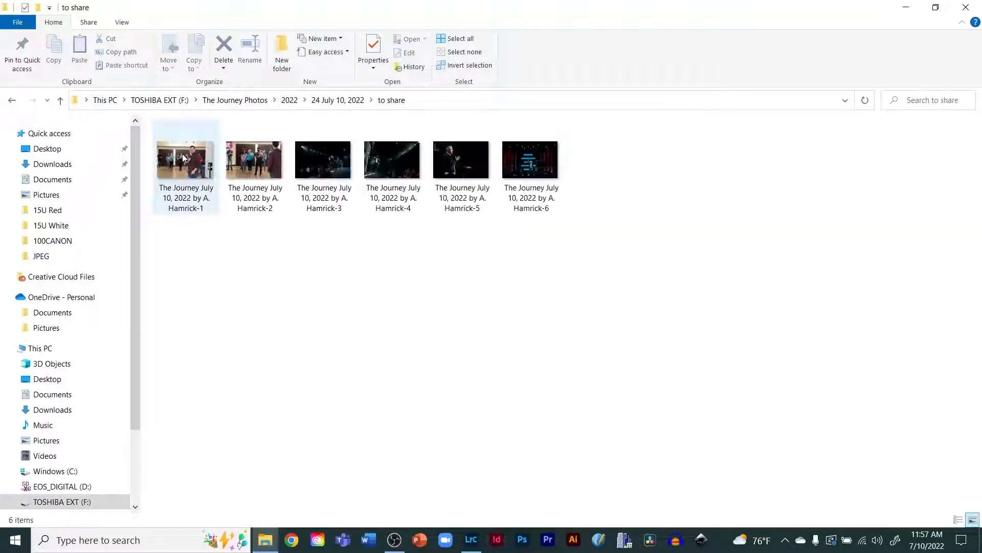
Step: Show the exported photos as extra large icons, then switch back to Lightroom Classic
{"action": "left_click", "coordinate": [124, 22]}
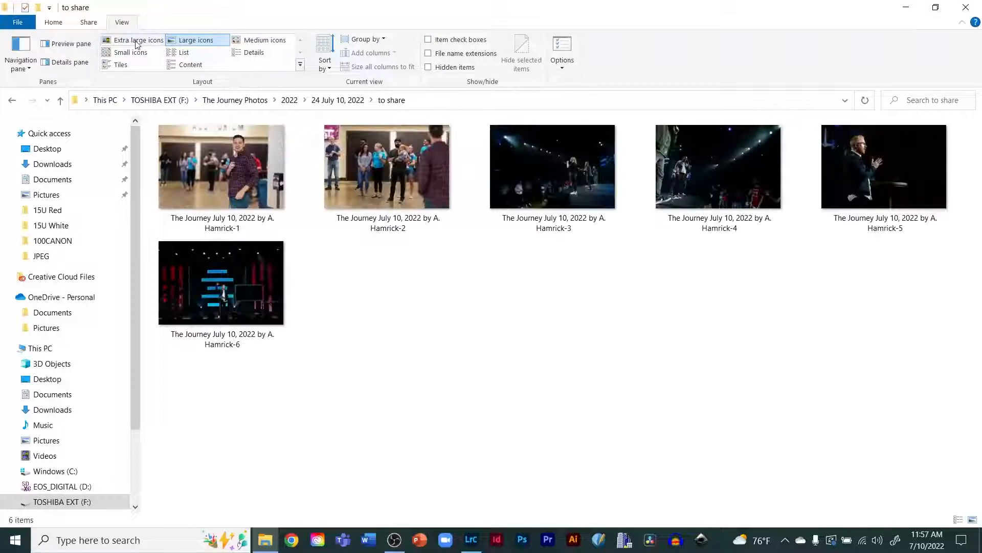
{"action": "left_click", "coordinate": [137, 41]}
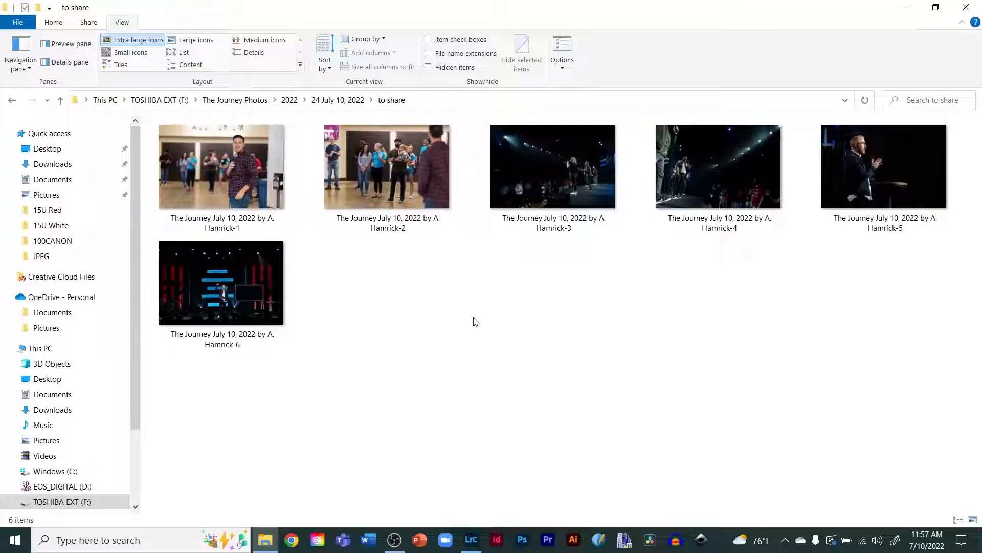
{"action": "left_click", "coordinate": [472, 542]}
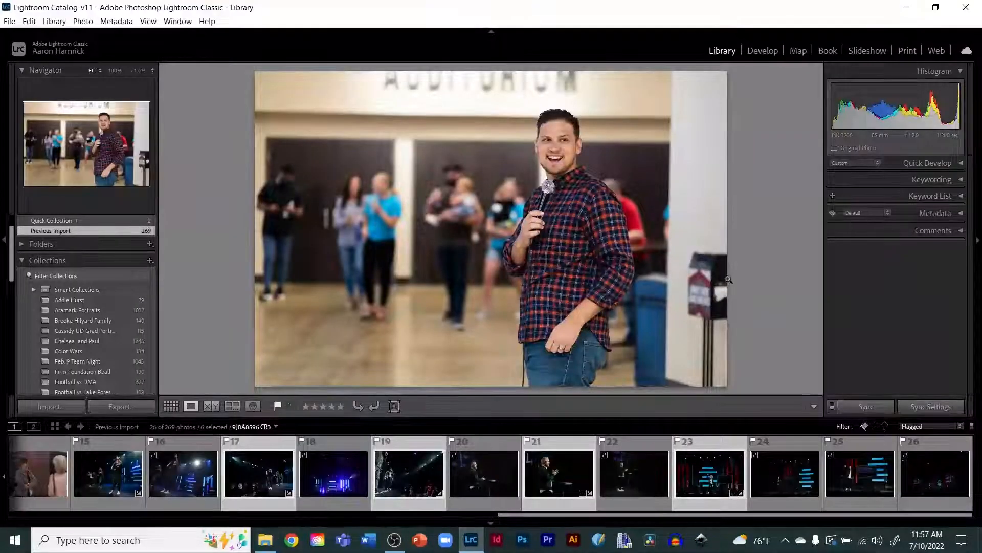